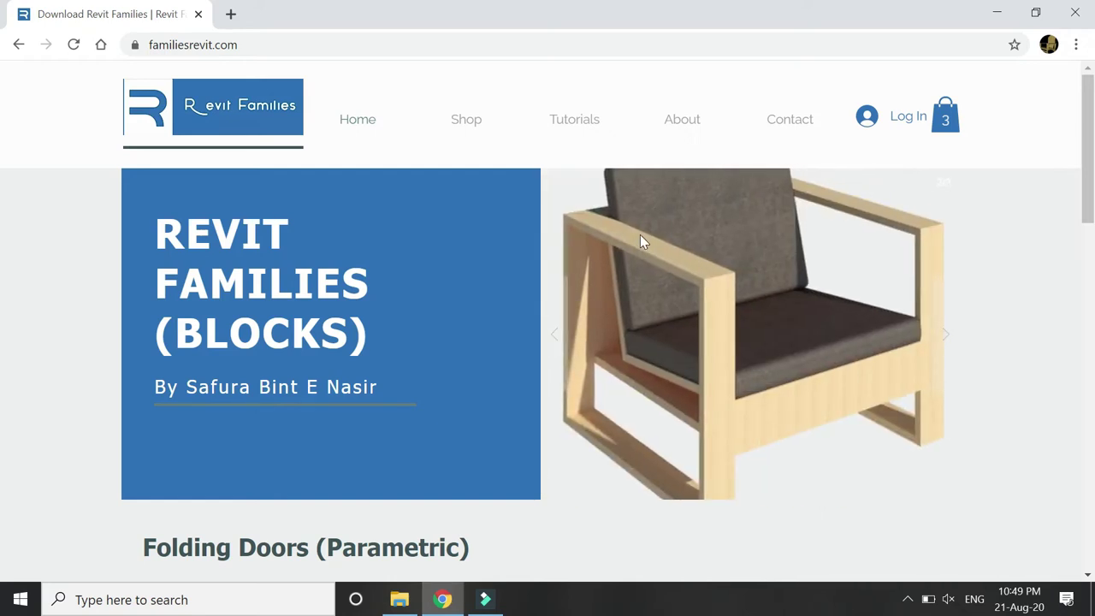
# Browse the home page's parametric folding doors, doors, windows, center tables and columns, including more of the folding door models
pyautogui.scroll(-2, 641, 238)
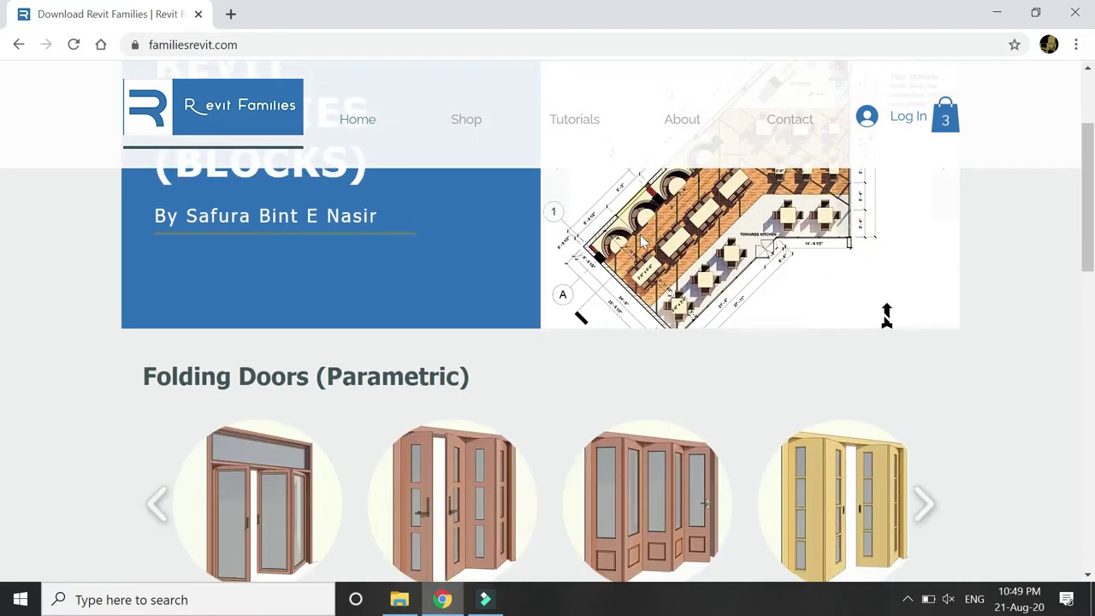
pyautogui.scroll(-1, 644, 280)
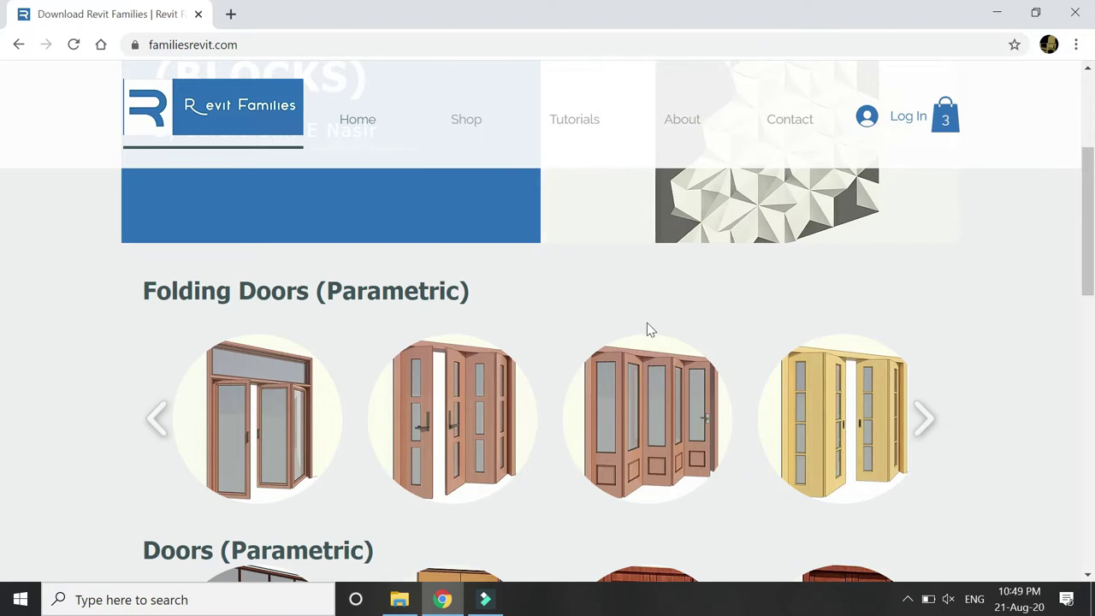
pyautogui.scroll(-1, 647, 323)
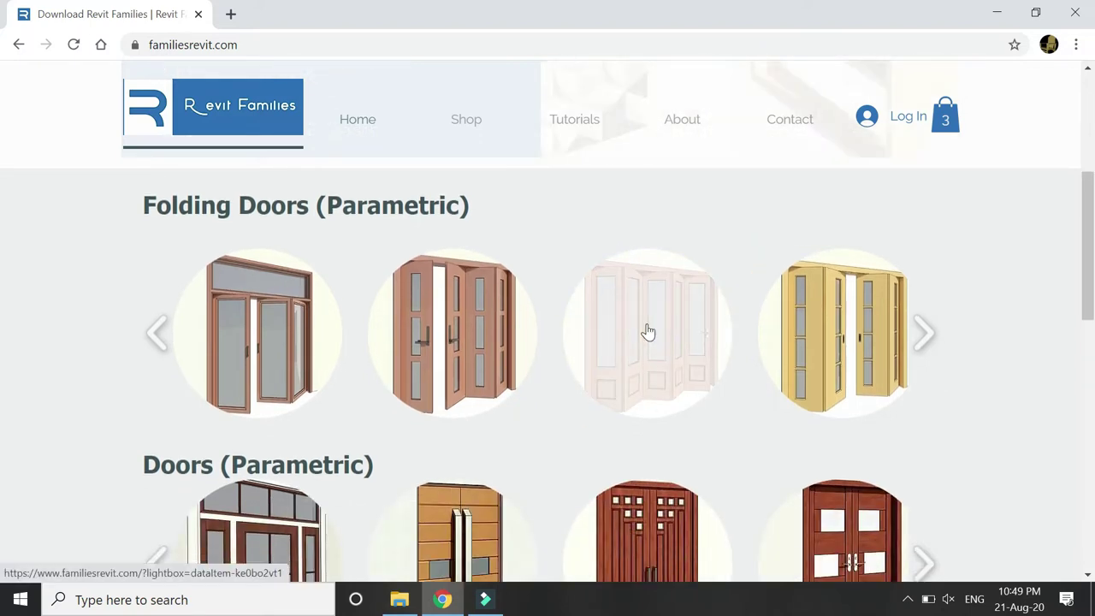
pyautogui.scroll(-2, 649, 332)
pyautogui.scroll(-1, 648, 332)
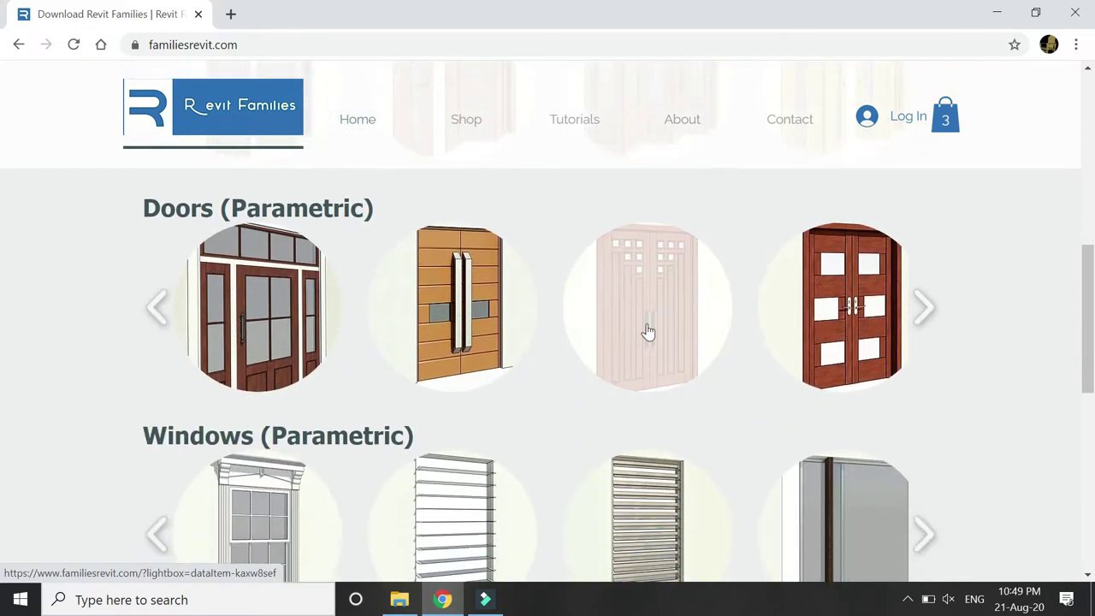
pyautogui.scroll(3, 649, 332)
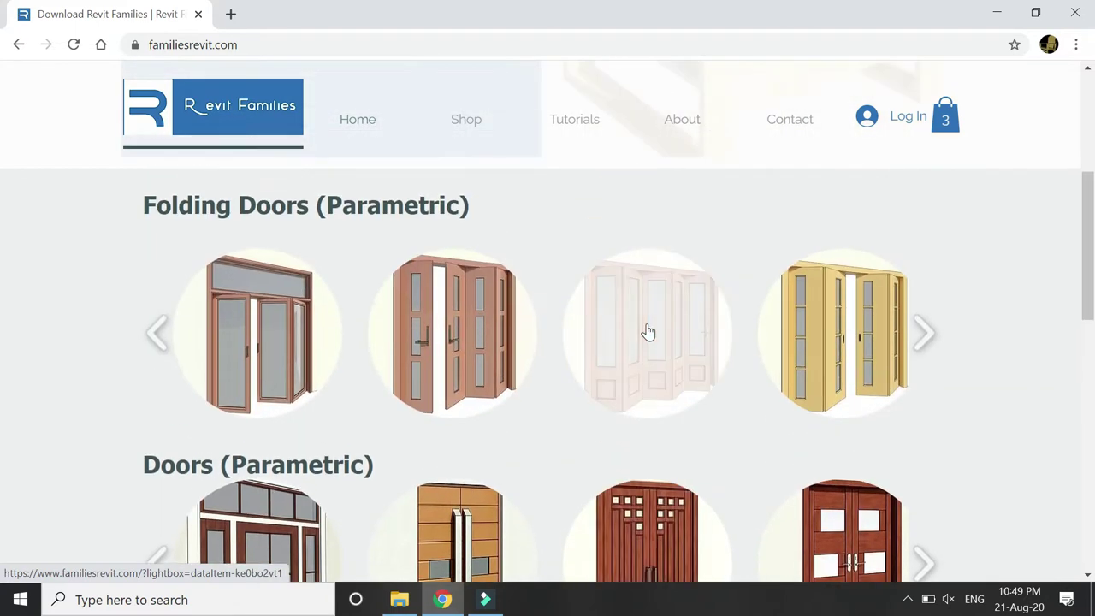
pyautogui.scroll(-7, 648, 332)
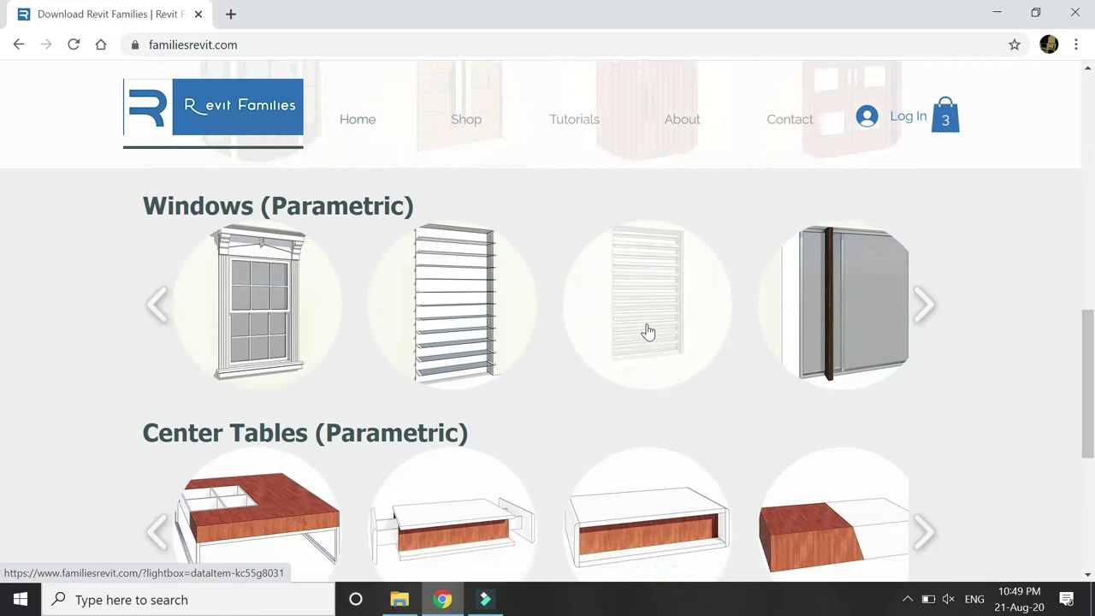
pyautogui.scroll(-2, 648, 332)
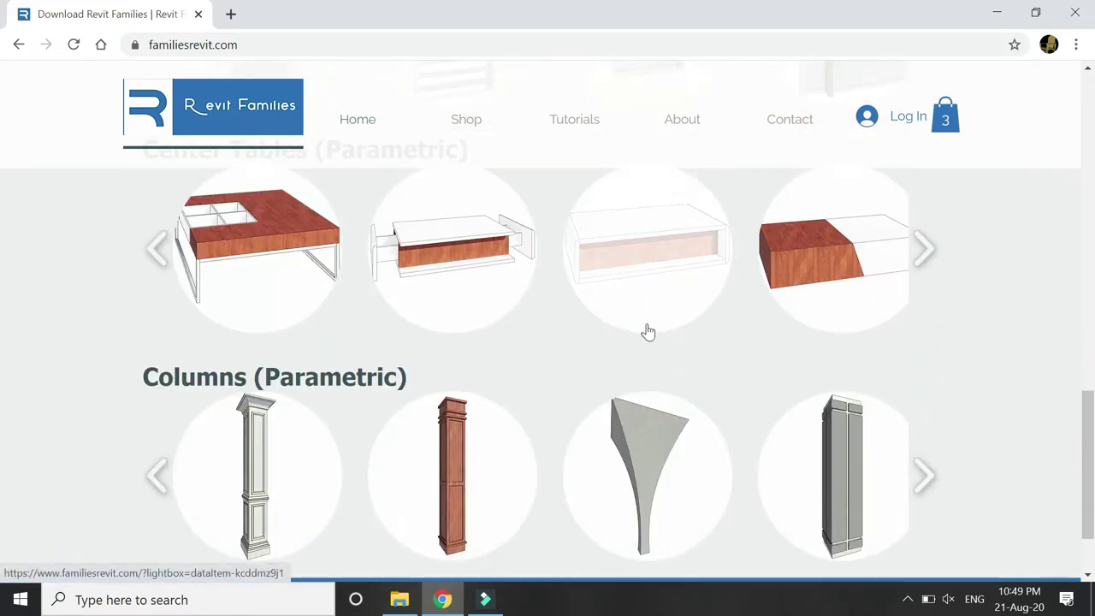
pyautogui.scroll(4, 648, 332)
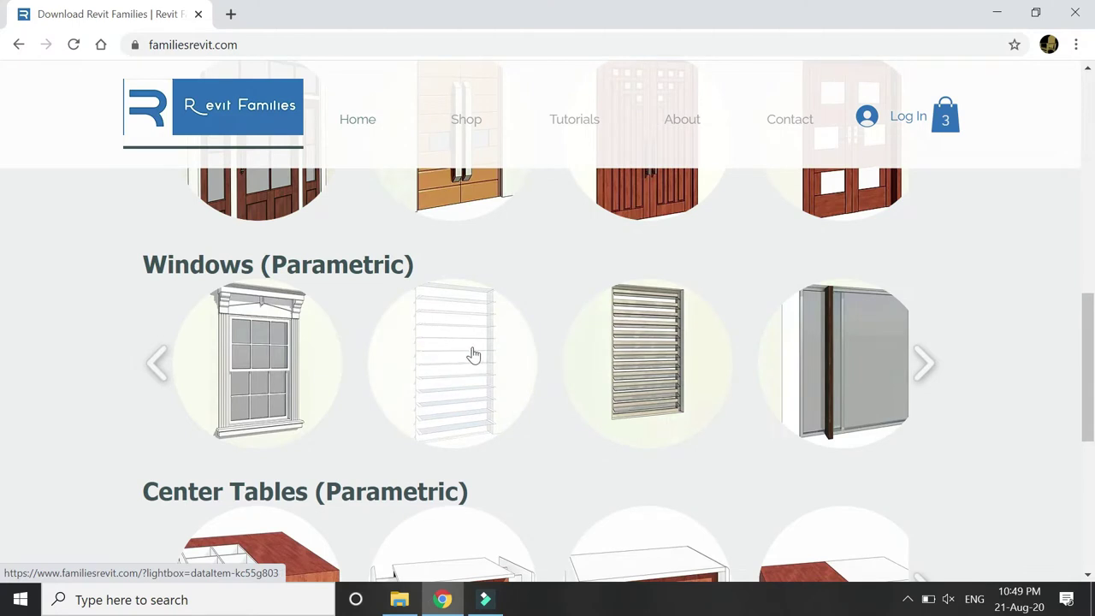
pyautogui.scroll(2, 618, 373)
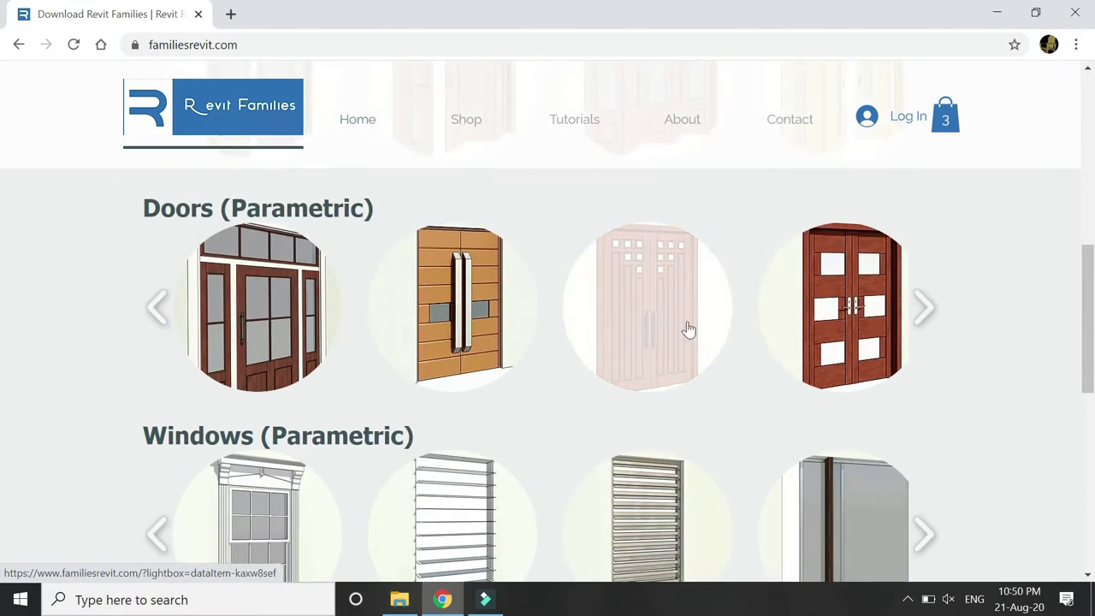
pyautogui.scroll(2, 479, 355)
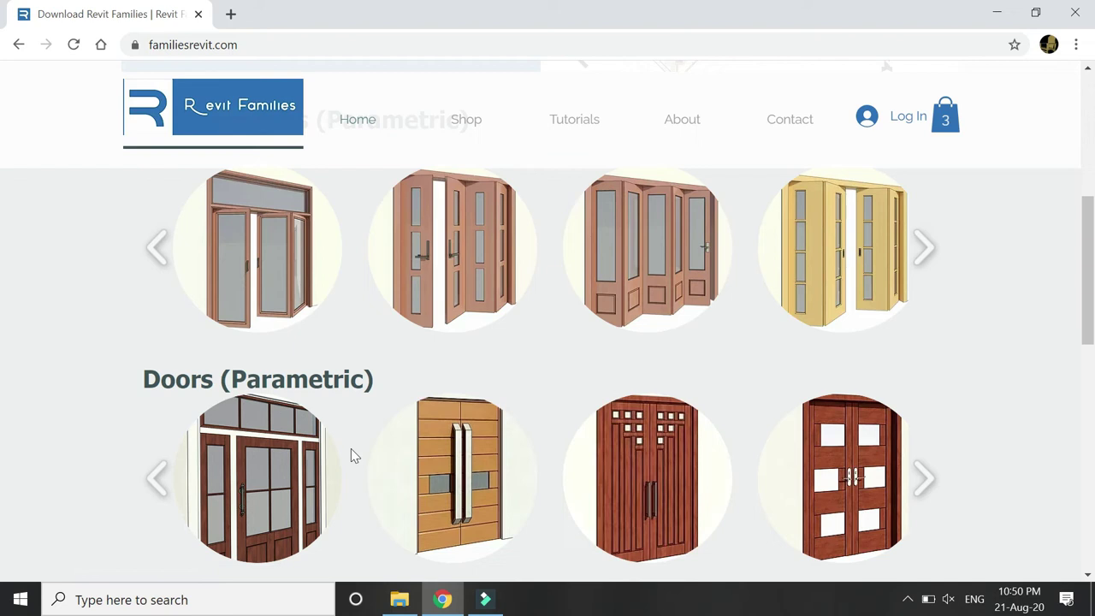
pyautogui.scroll(2, 408, 420)
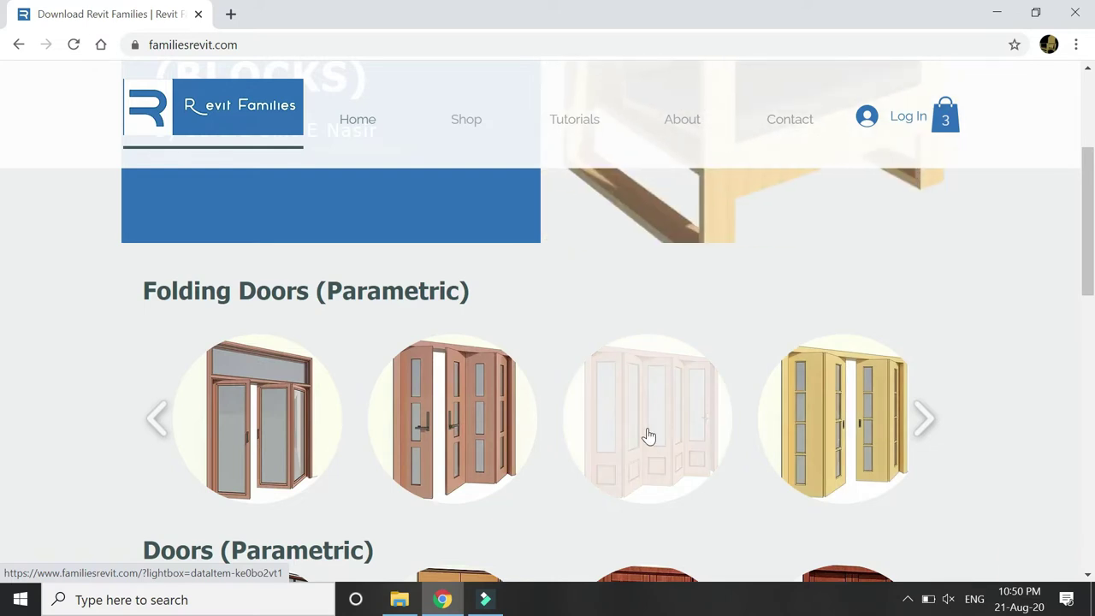
pyautogui.click(924, 419)
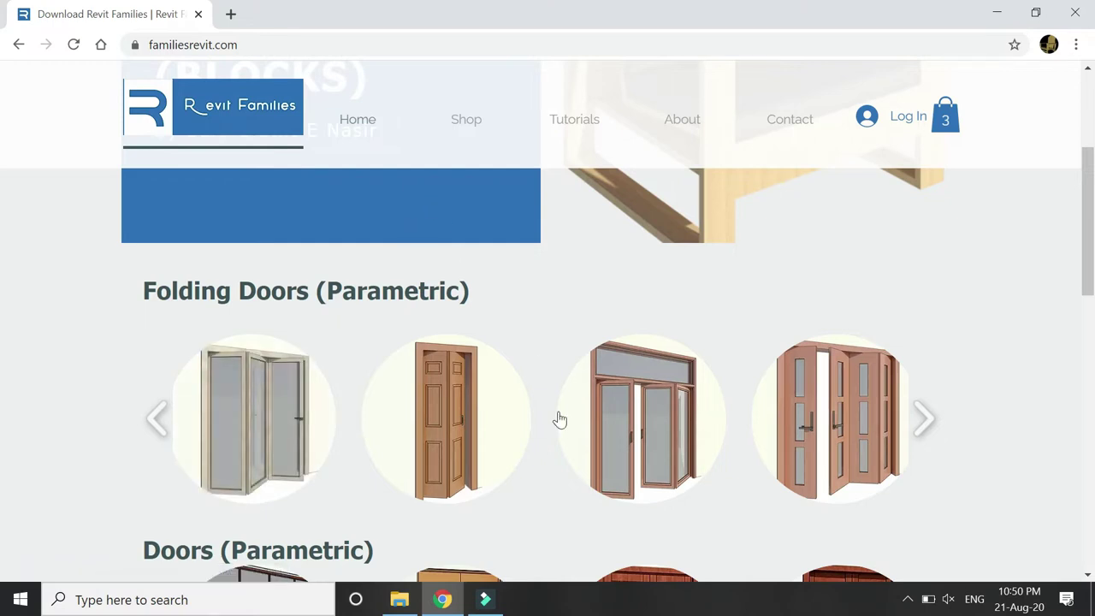
# View the products offered on the site's Shop page and open the Tutorials page
pyautogui.scroll(3, 557, 418)
pyautogui.click(472, 120)
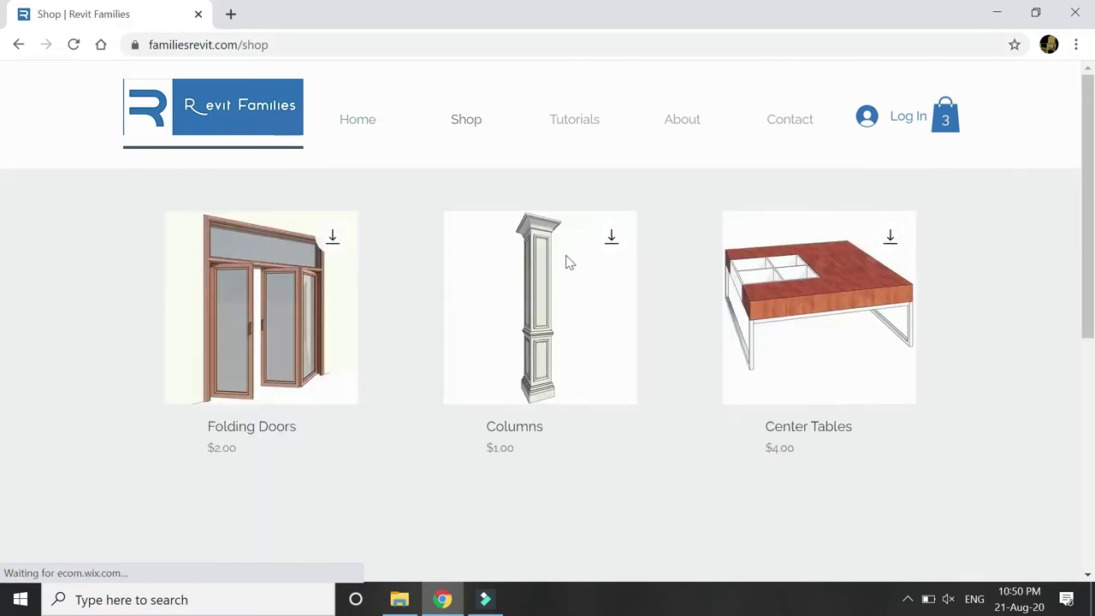
pyautogui.scroll(-2, 576, 377)
pyautogui.scroll(-1, 604, 158)
pyautogui.click(587, 126)
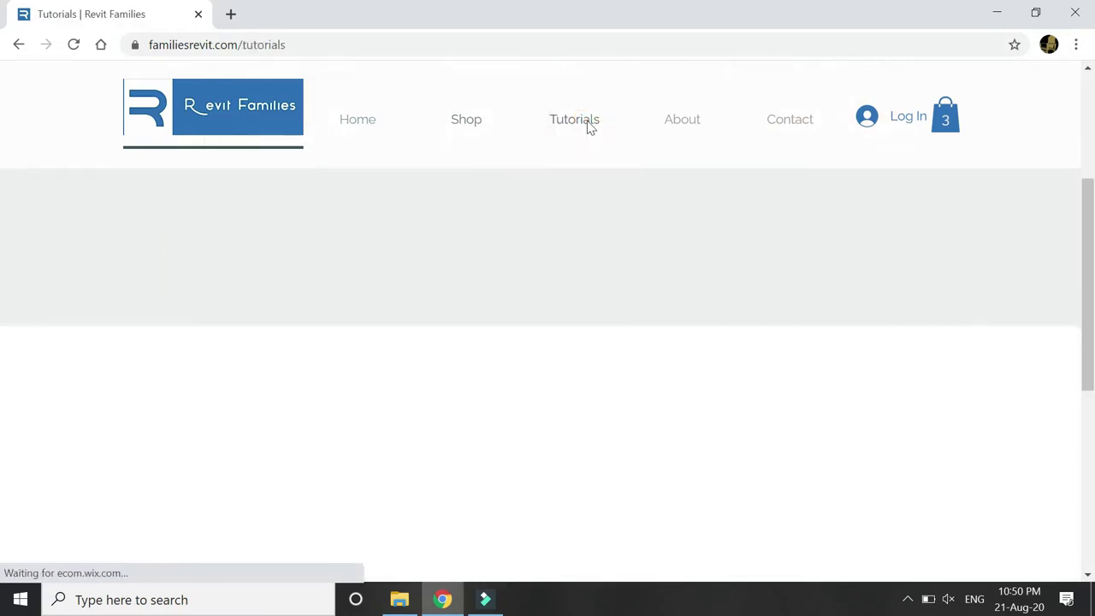
pyautogui.scroll(-1, 611, 324)
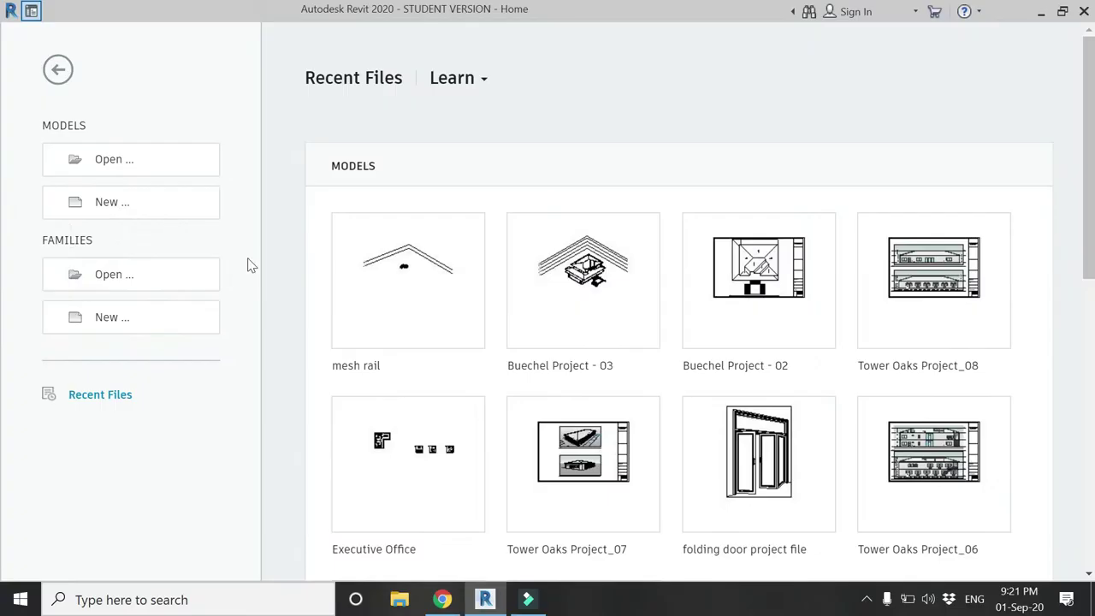
# Create a new project in Autodesk Revit 2020
pyautogui.click(455, 261)
pyautogui.click(458, 298)
pyautogui.click(481, 356)
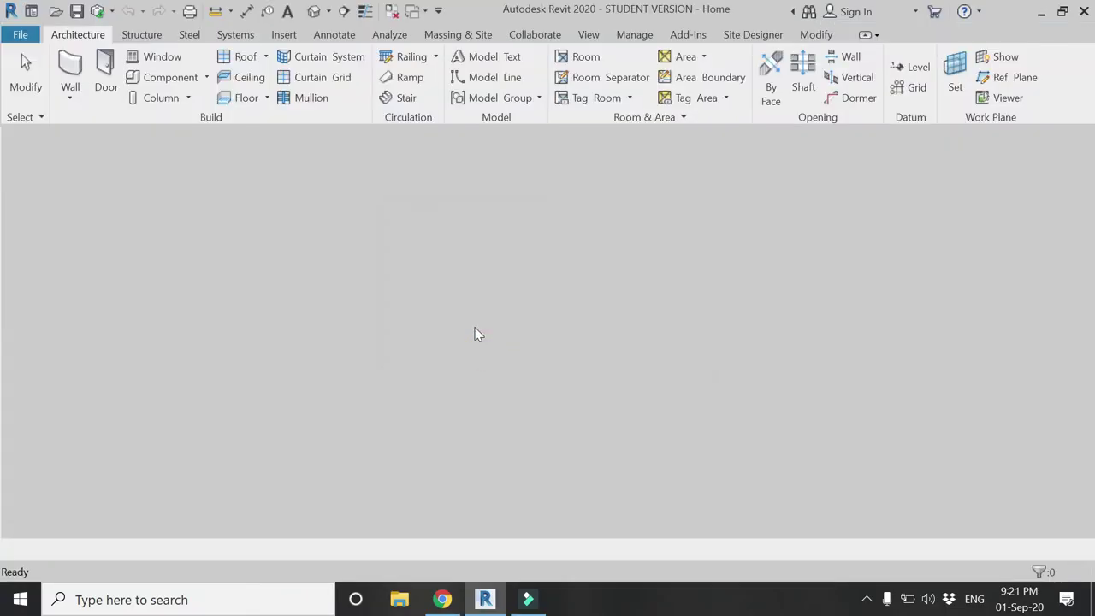
# Start a new stair on Level 1 and set its desired number of risers to 20
pyautogui.click(404, 99)
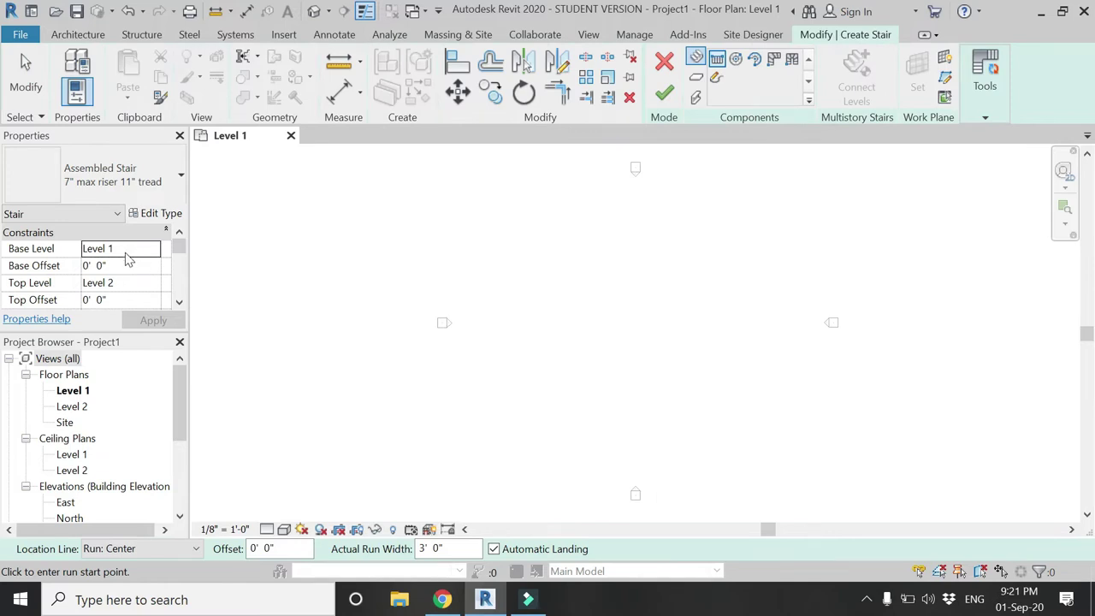
pyautogui.scroll(-4, 124, 293)
pyautogui.click(148, 265)
pyautogui.click(154, 263)
pyautogui.click(154, 265)
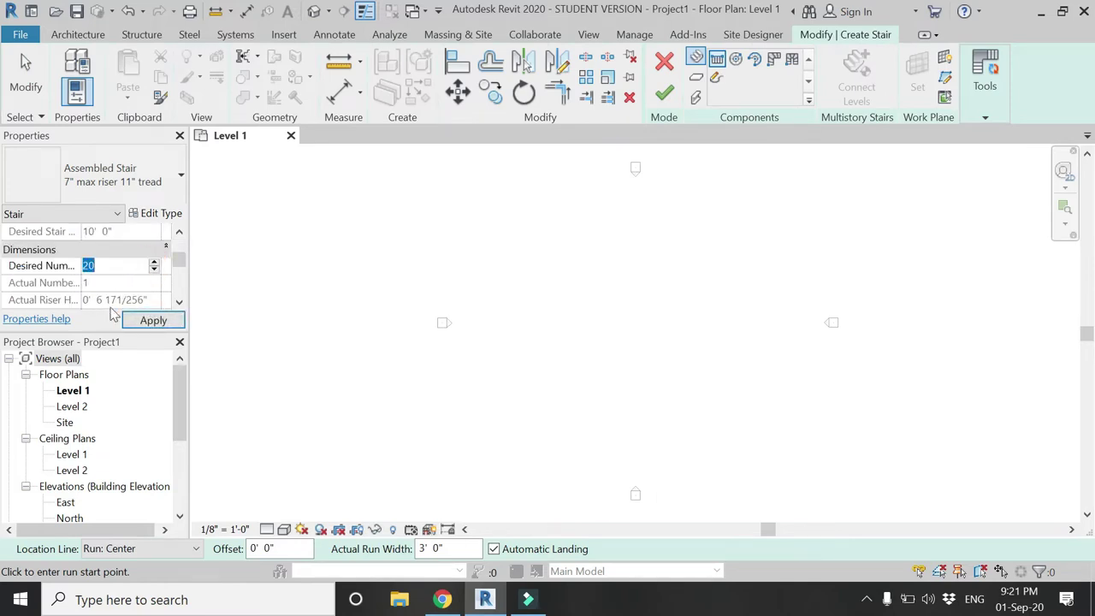
pyautogui.click(142, 322)
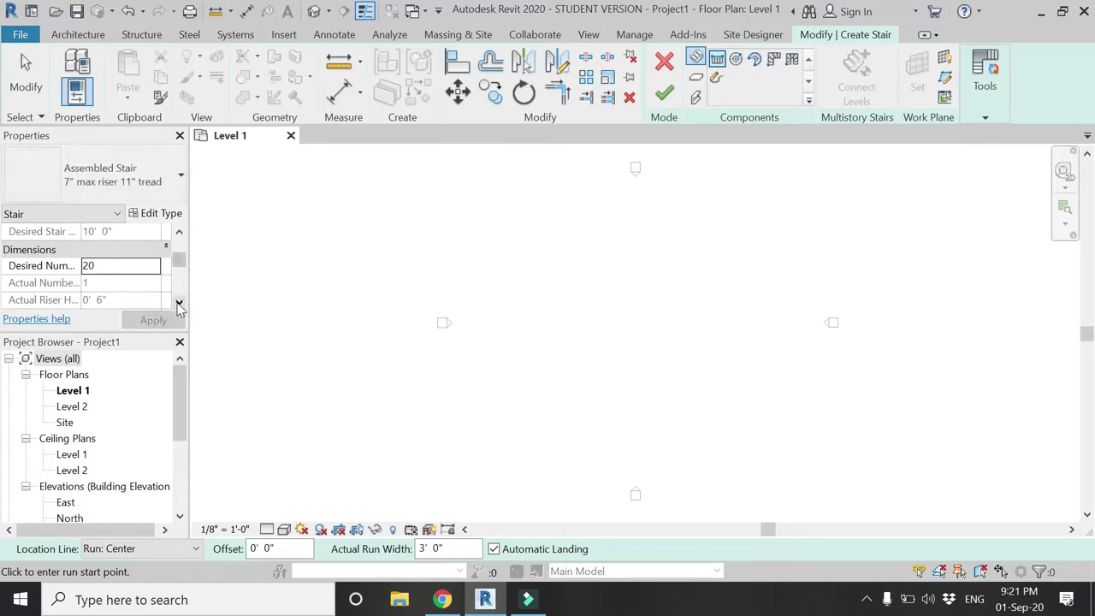
# Set the stair's actual tread depth to 1' 0"
pyautogui.click(179, 302)
pyautogui.click(178, 301)
pyautogui.click(134, 283)
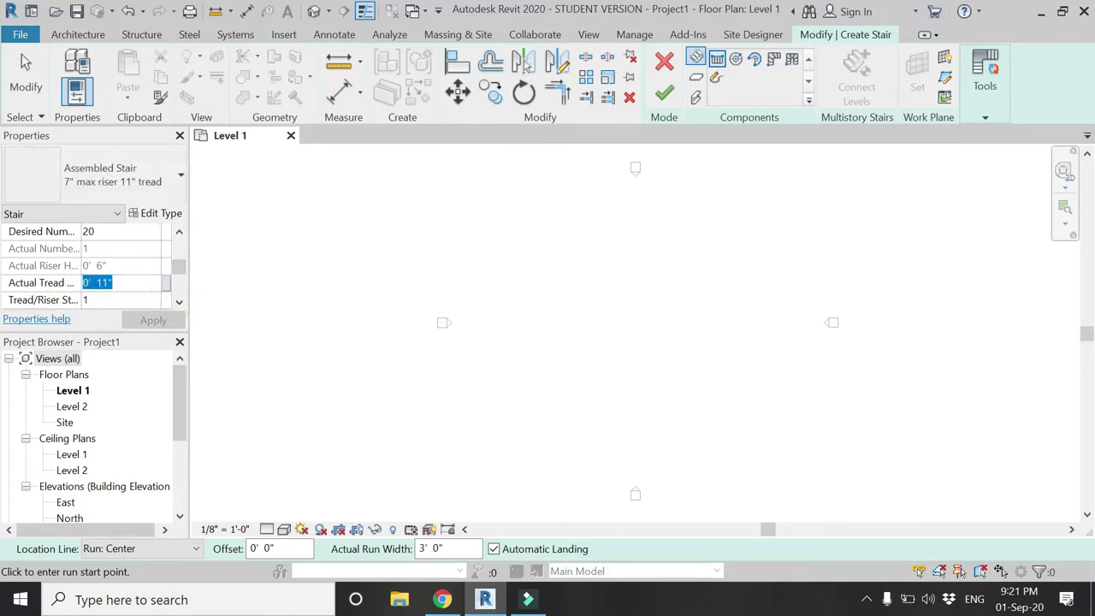
pyautogui.write('1')
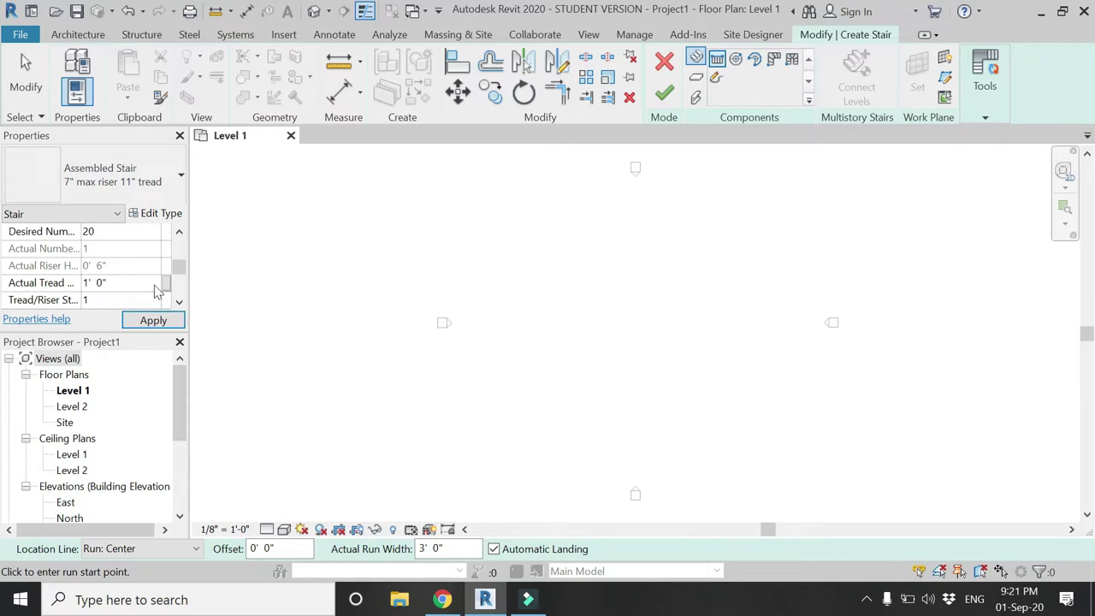
# Set the run width to 6' 0" and build a U-shaped stair from two parallel 10-riser runs with an automatic landing
pyautogui.click(457, 546)
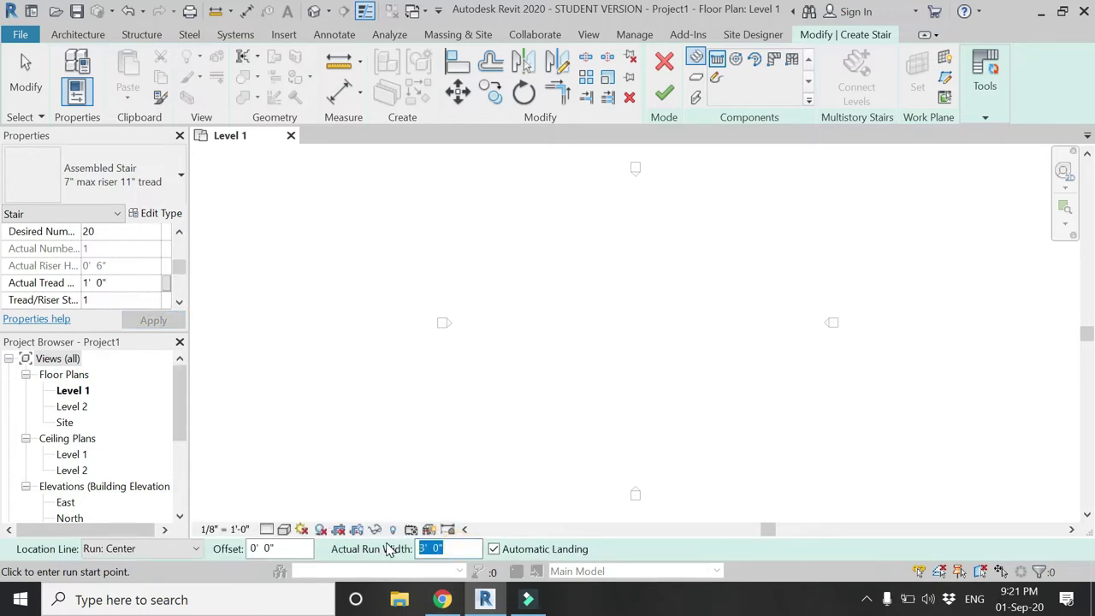
pyautogui.click(581, 345)
pyautogui.scroll(3, 581, 342)
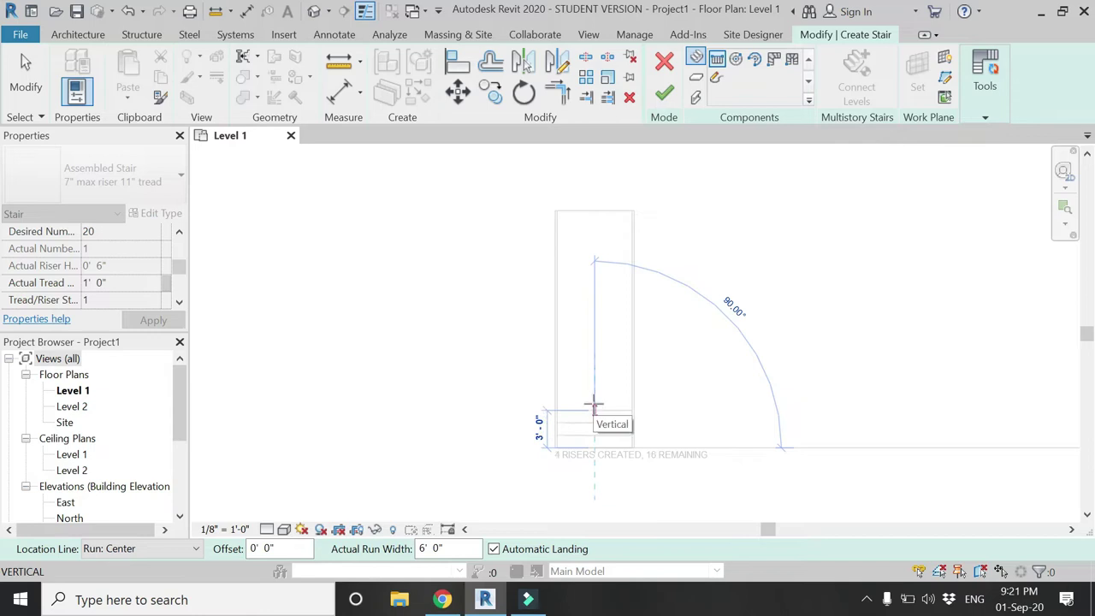
pyautogui.click(592, 339)
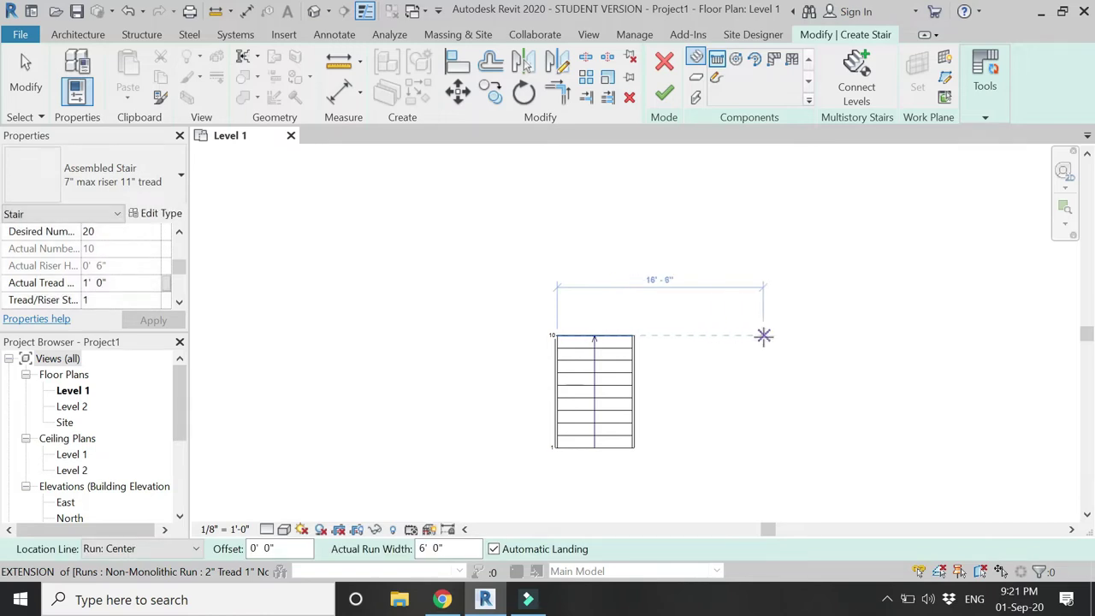
pyautogui.click(742, 335)
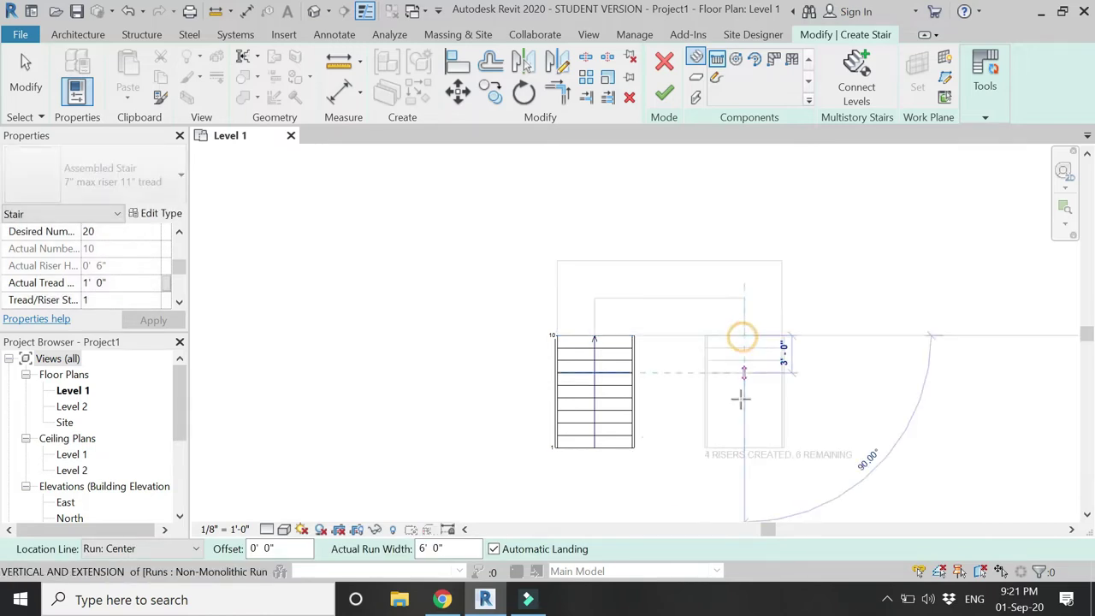
pyautogui.click(743, 446)
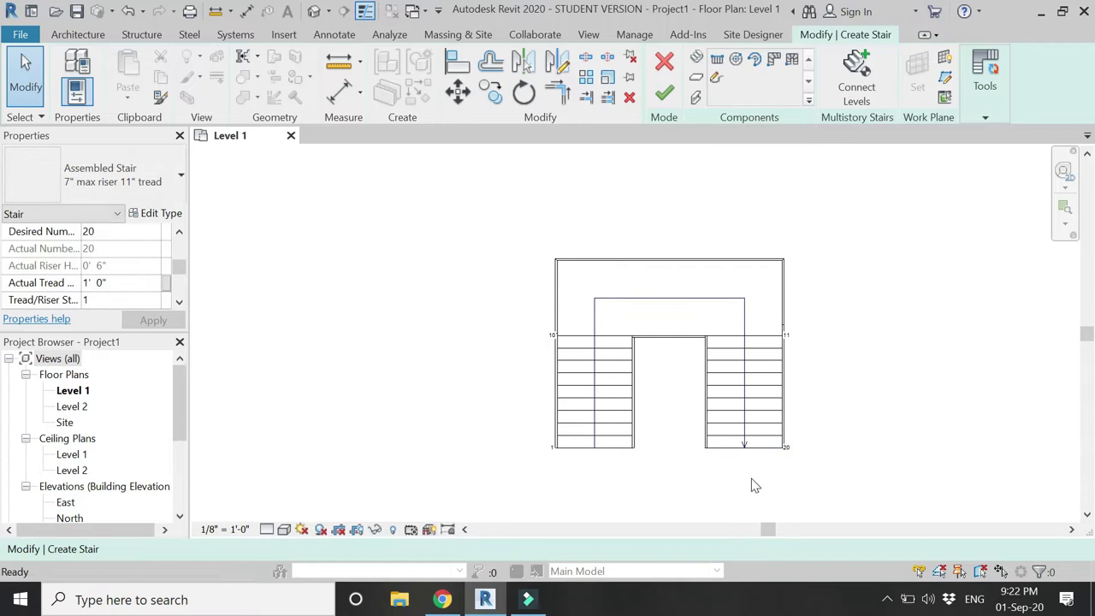
pyautogui.click(665, 94)
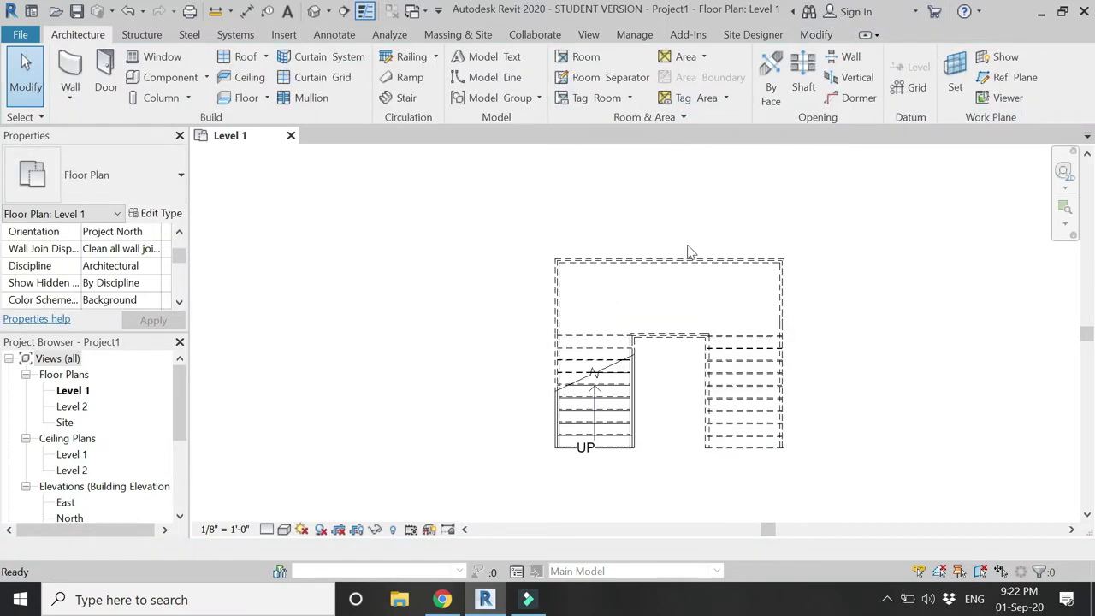
# Open the default 3D view and orbit and enlarge the model to show the stair's first run from the front
pyautogui.click(317, 16)
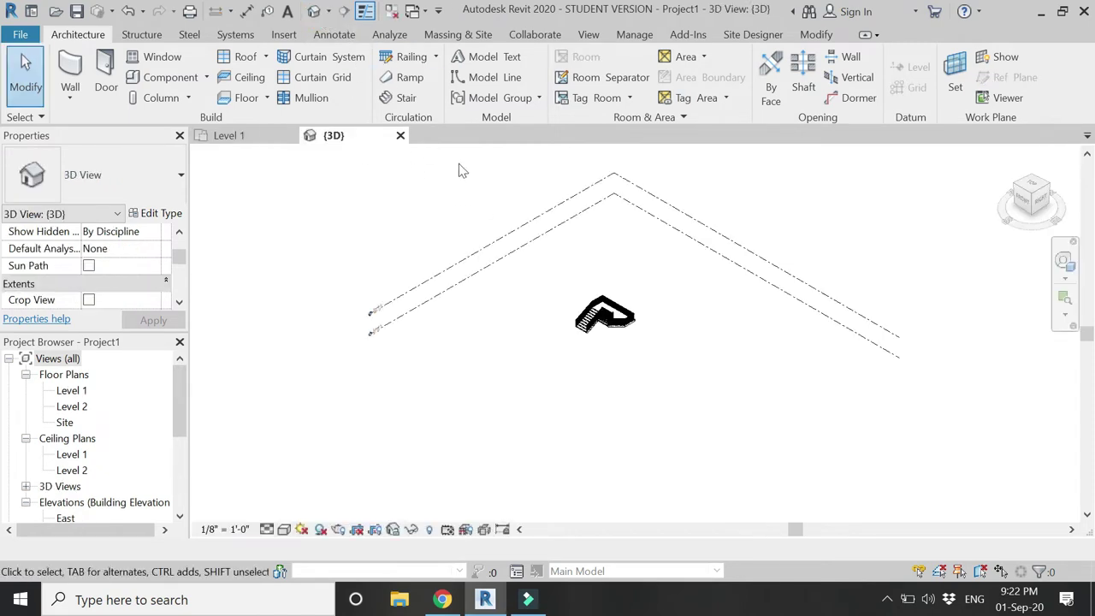
pyautogui.click(1063, 261)
pyautogui.moveTo(704, 195); pyautogui.dragTo(609, 322)
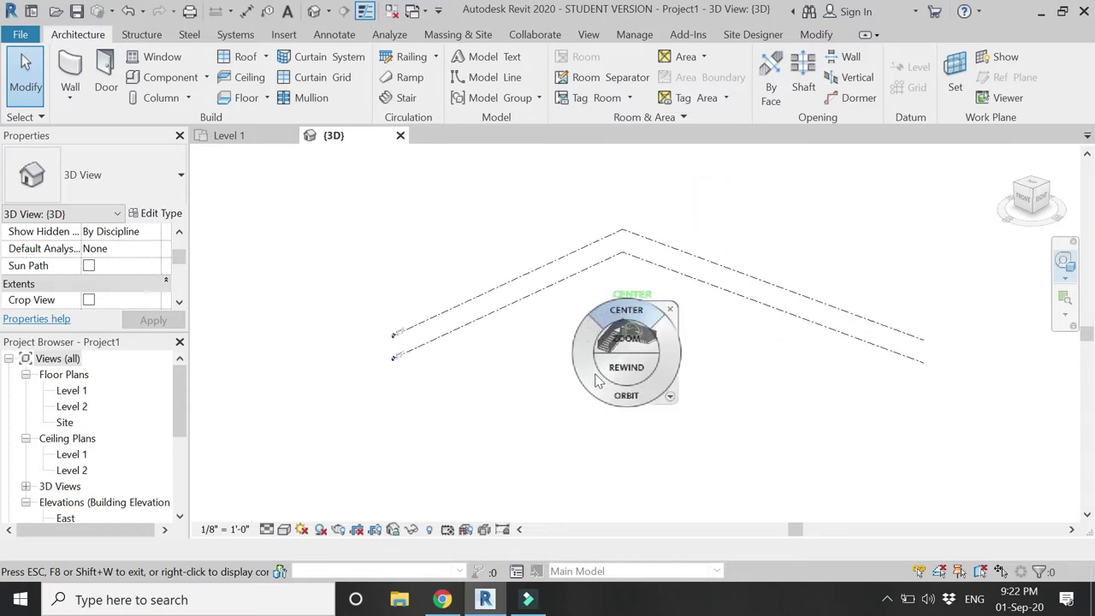
pyautogui.moveTo(614, 378); pyautogui.dragTo(679, 372)
pyautogui.moveTo(611, 313); pyautogui.dragTo(804, 403)
pyautogui.press('Escape')
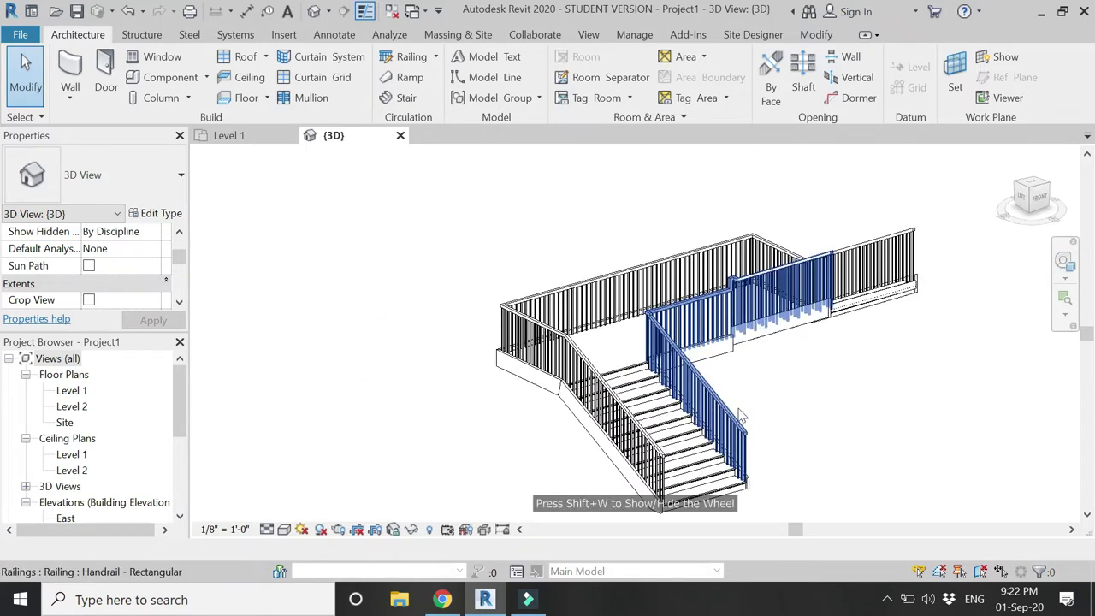
# Remove the risers from the stair's run type, 2" Tread 1" Nosing 1/4" Riser, and apply the change
pyautogui.scroll(1, 807, 425)
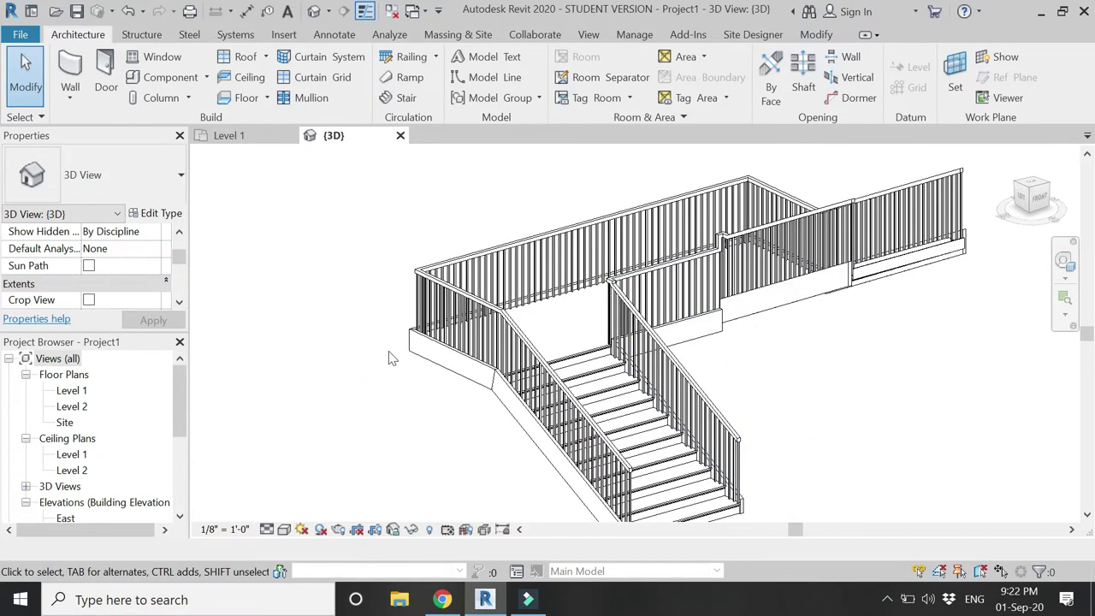
pyautogui.scroll(-1, 391, 354)
pyautogui.scroll(5, 671, 511)
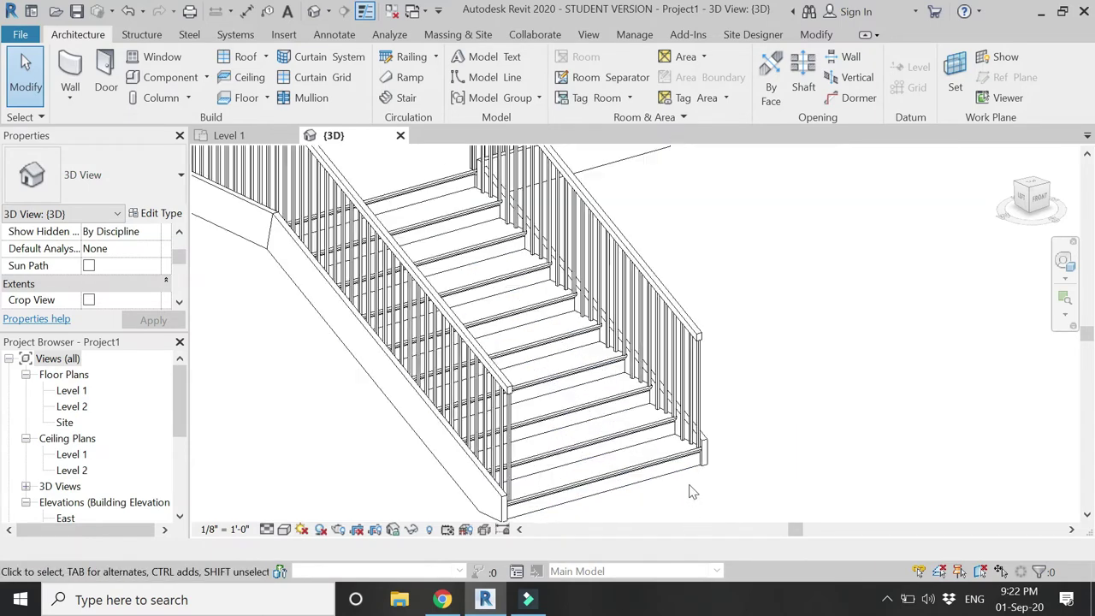
pyautogui.scroll(-4, 777, 421)
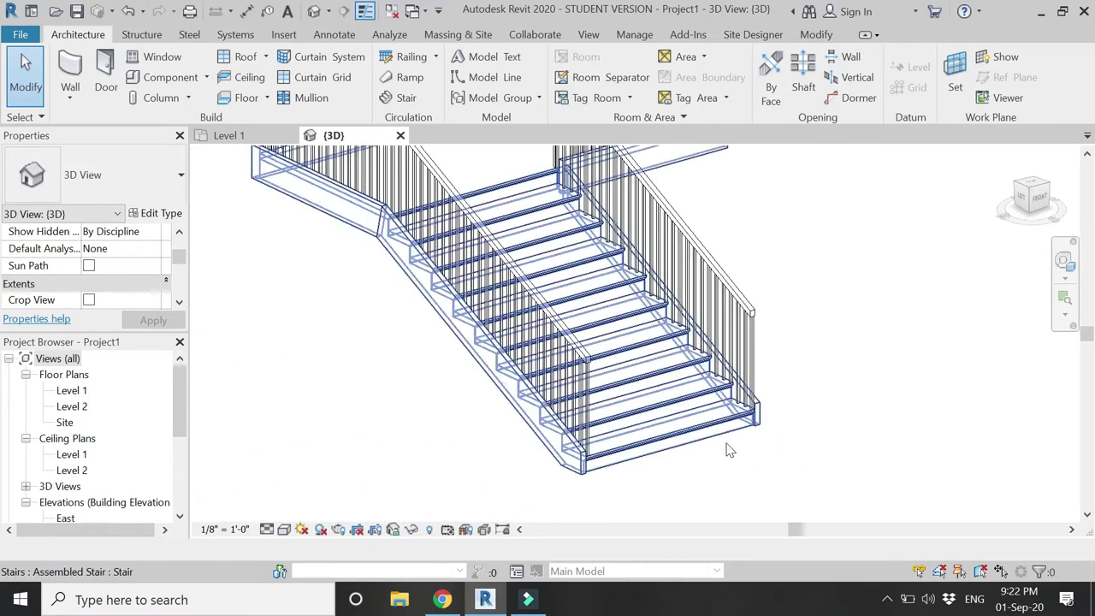
pyautogui.scroll(3, 629, 479)
pyautogui.scroll(2, 633, 488)
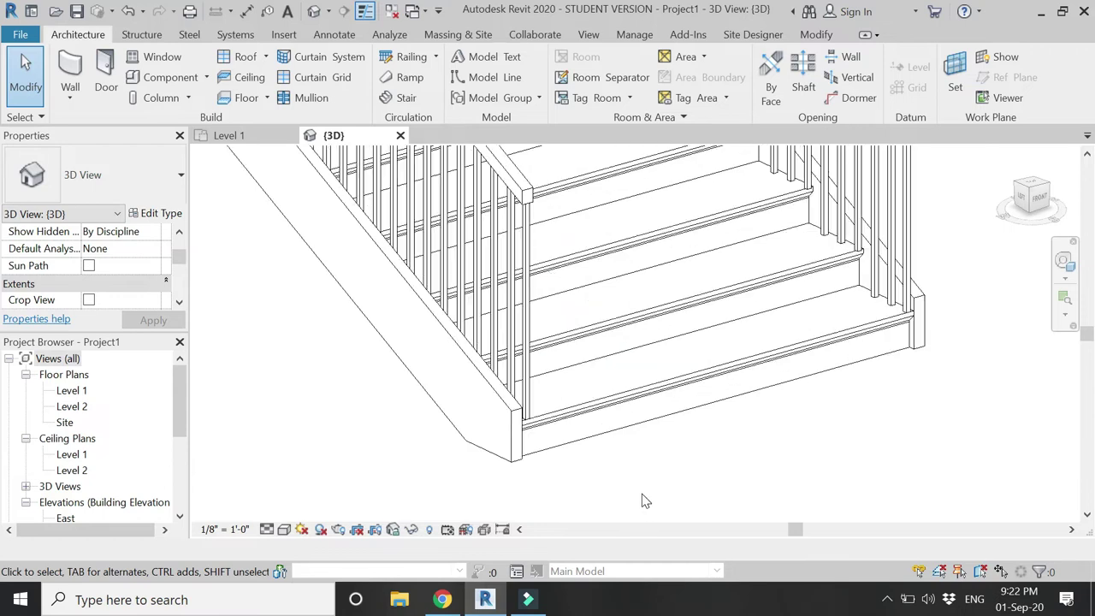
pyautogui.click(635, 407)
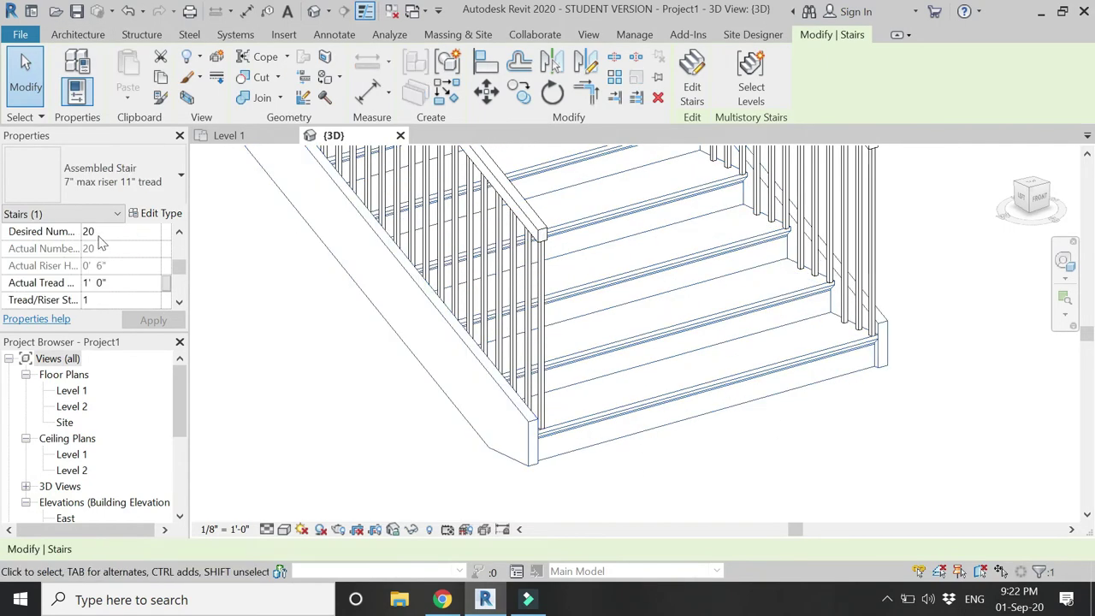
pyautogui.click(149, 214)
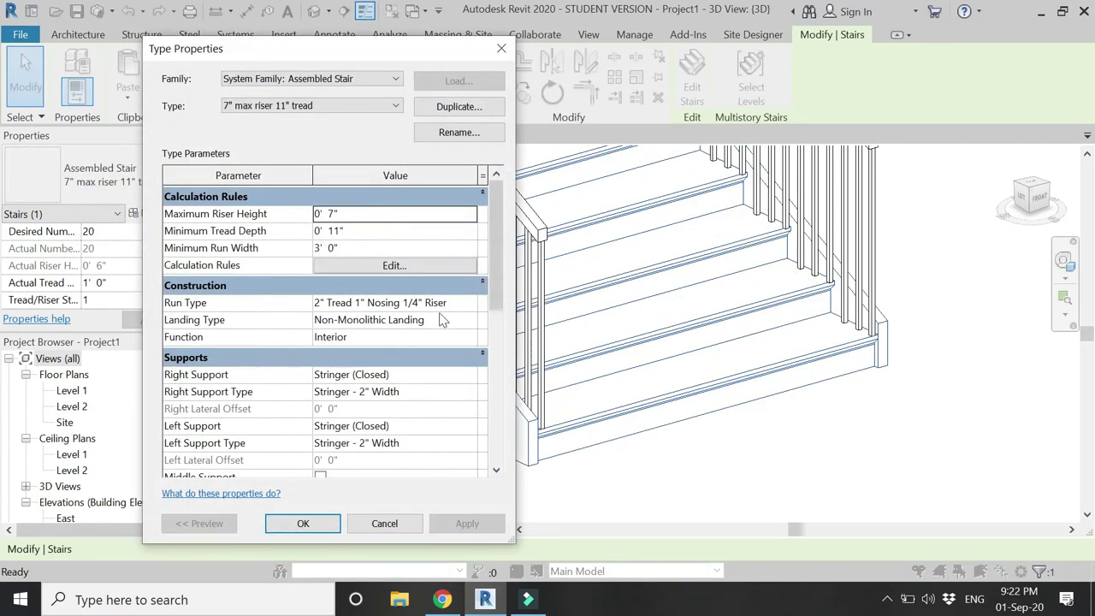
pyautogui.click(474, 308)
pyautogui.click(474, 308)
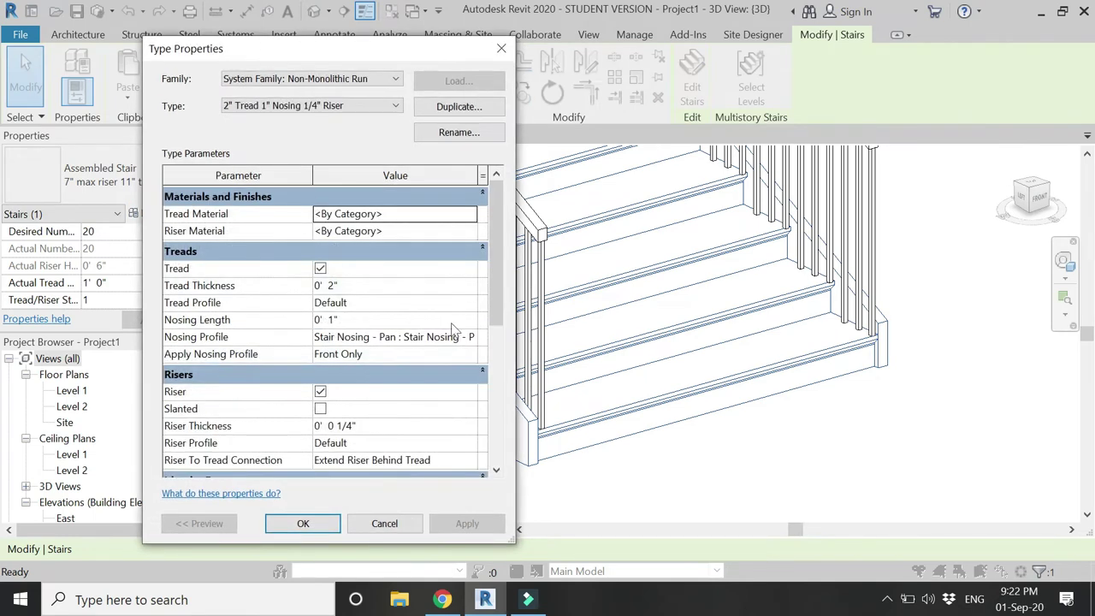
pyautogui.click(320, 391)
pyautogui.click(462, 523)
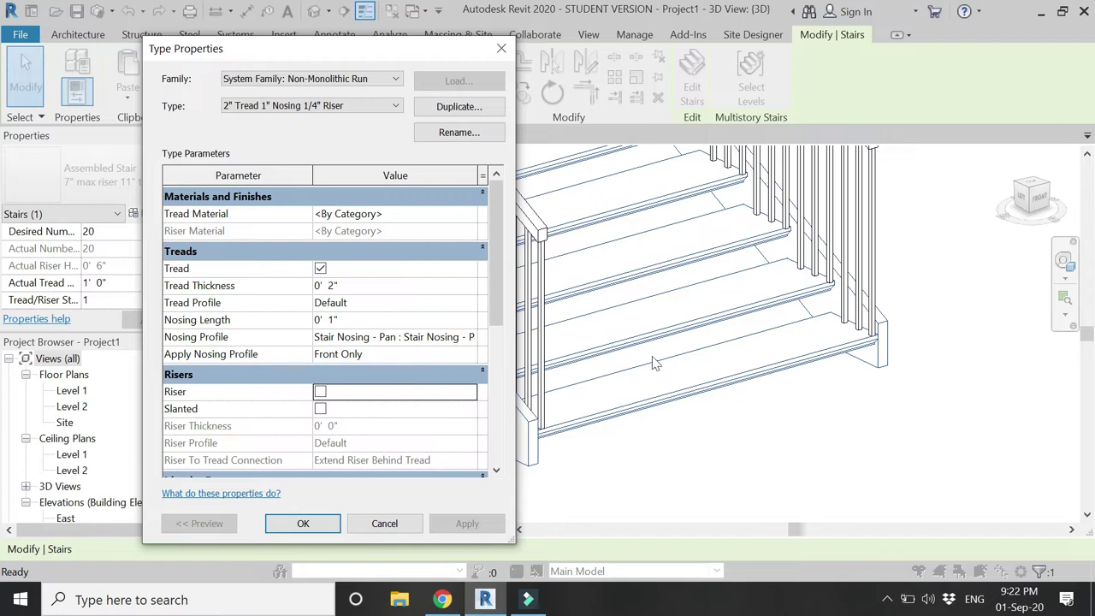
# Set the nosing length of the stair's run type to 0 and apply it
pyautogui.click(469, 353)
pyautogui.click(470, 353)
pyautogui.click(469, 352)
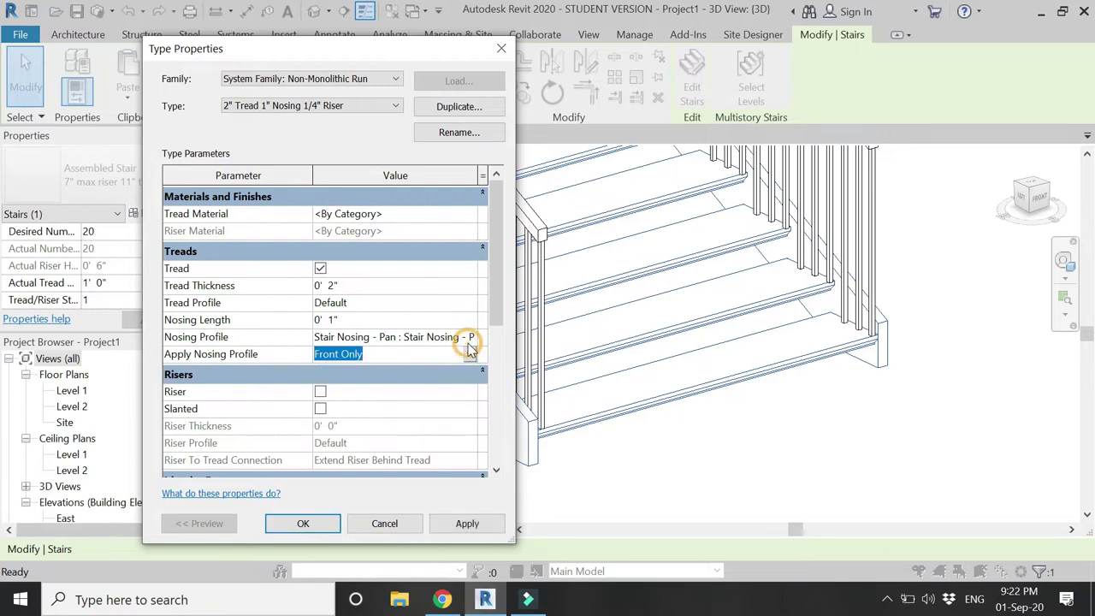
pyautogui.click(469, 302)
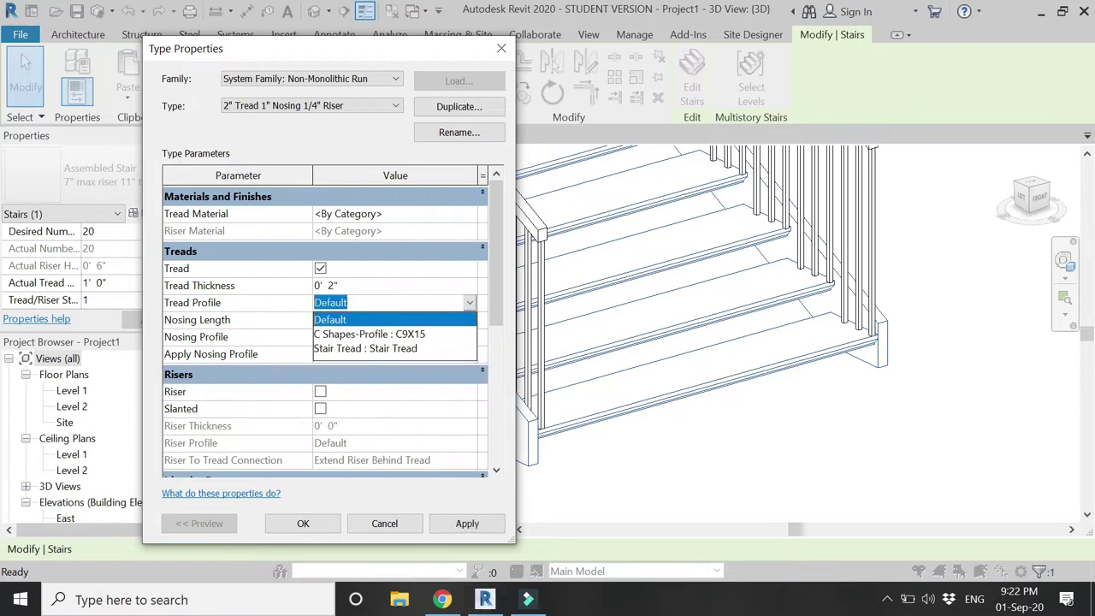
pyautogui.click(453, 321)
pyautogui.click(453, 321)
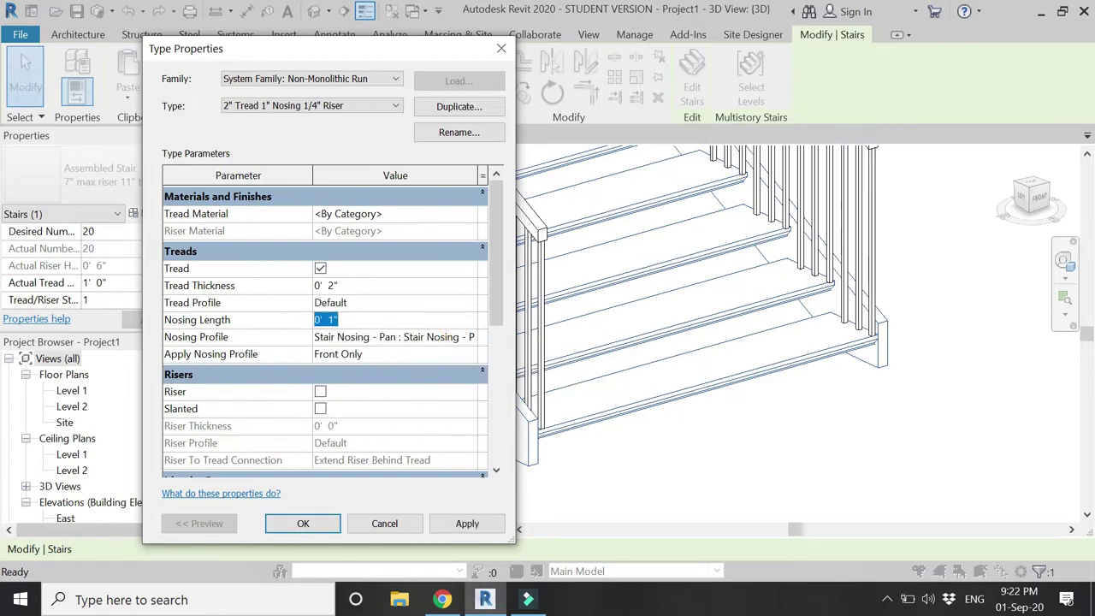
pyautogui.write('0')
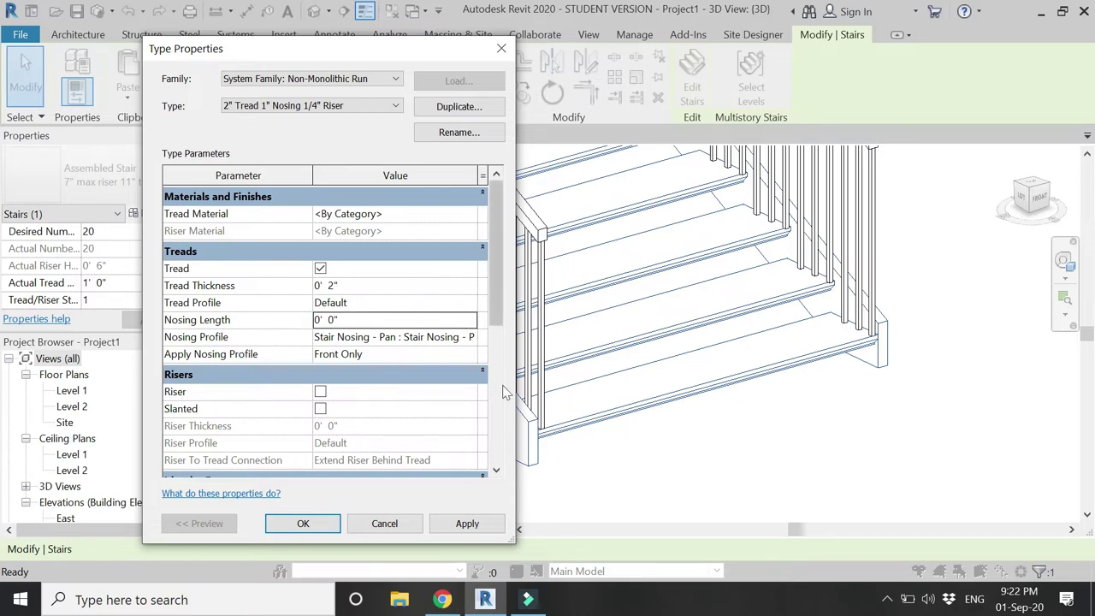
pyautogui.click(468, 523)
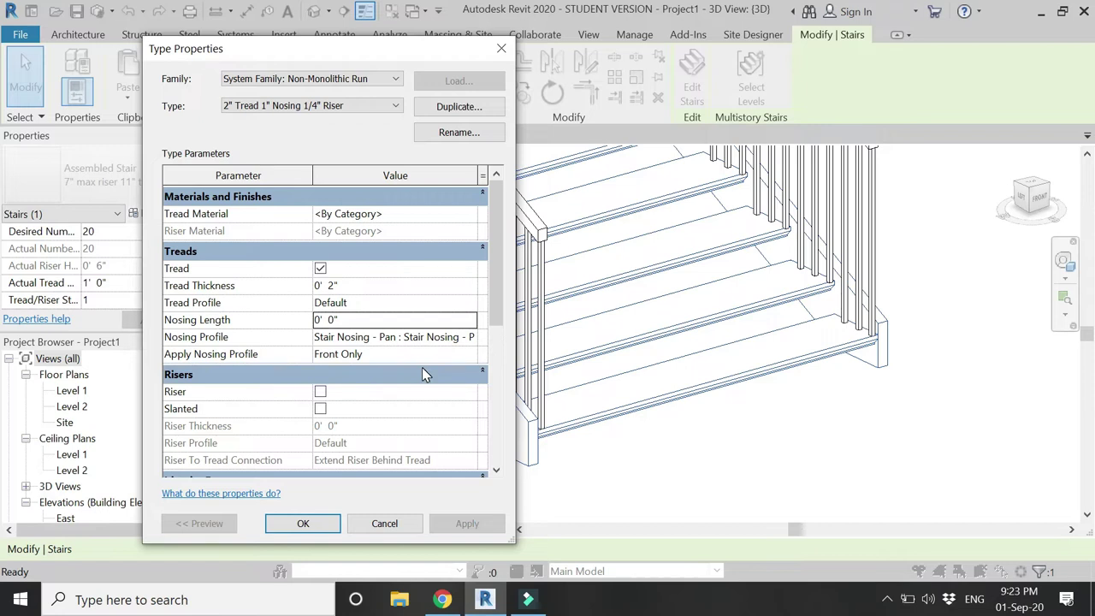
# Change the run type's nosing profile to Default and apply it
pyautogui.click(453, 337)
pyautogui.click(469, 337)
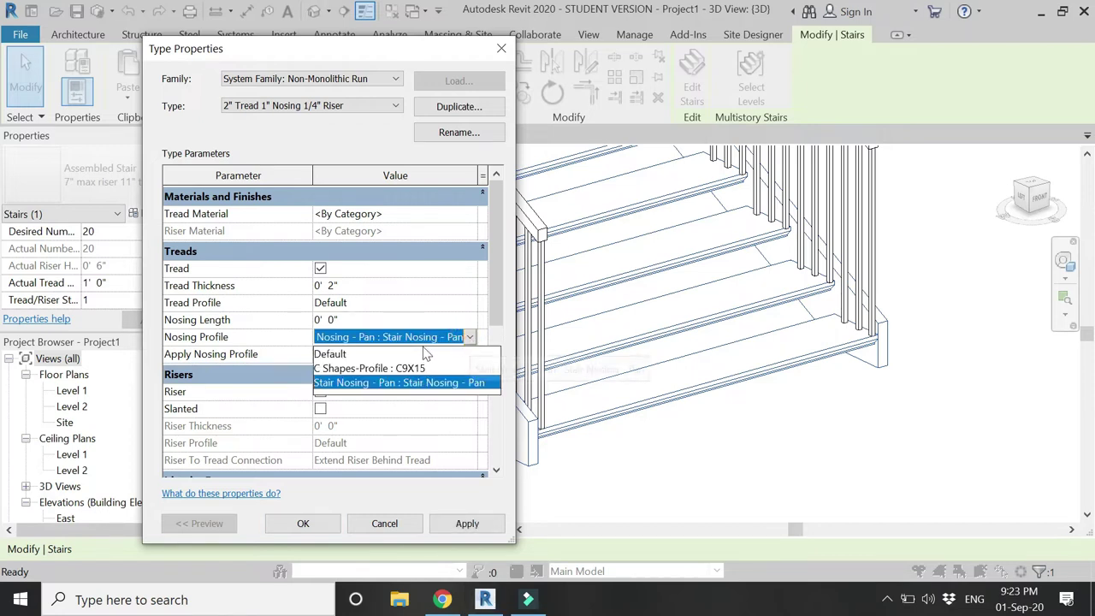
pyautogui.click(340, 354)
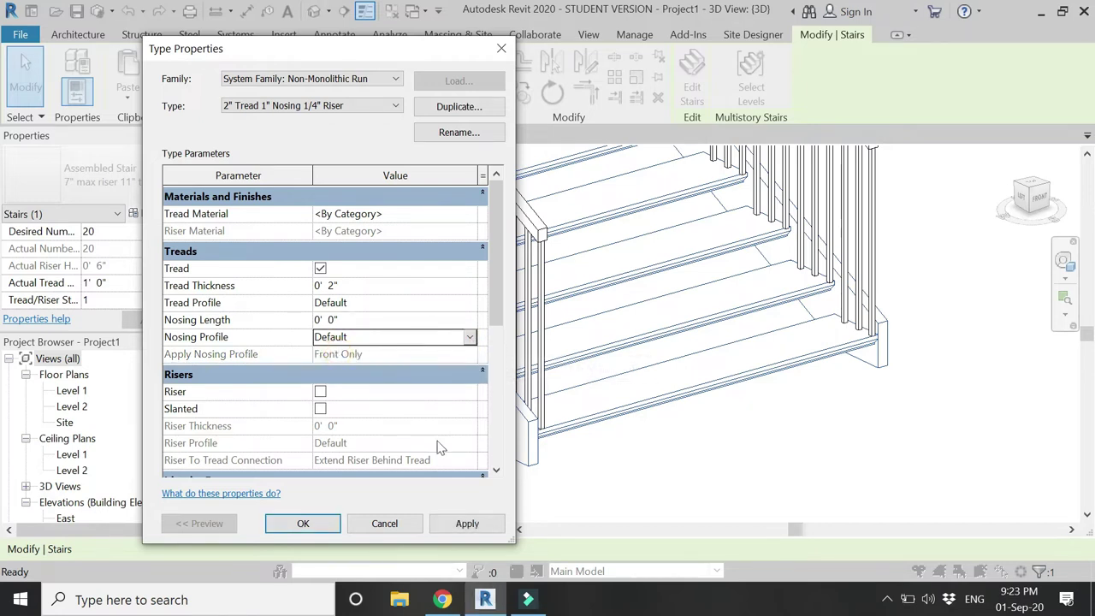
pyautogui.click(478, 530)
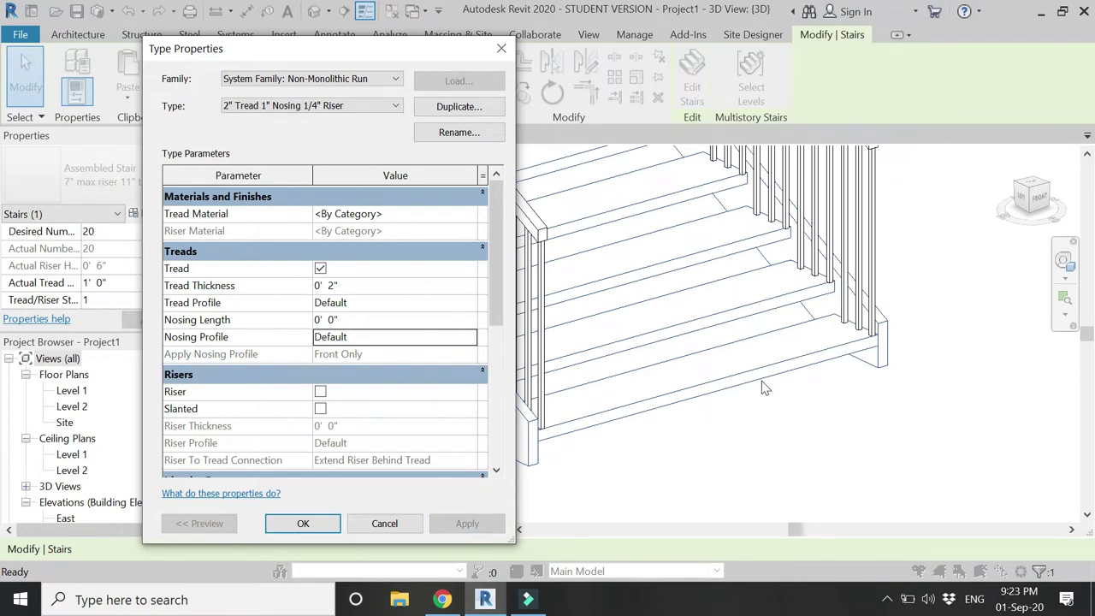
# Set the run type's tread thickness to 3" and apply it
pyautogui.click(402, 286)
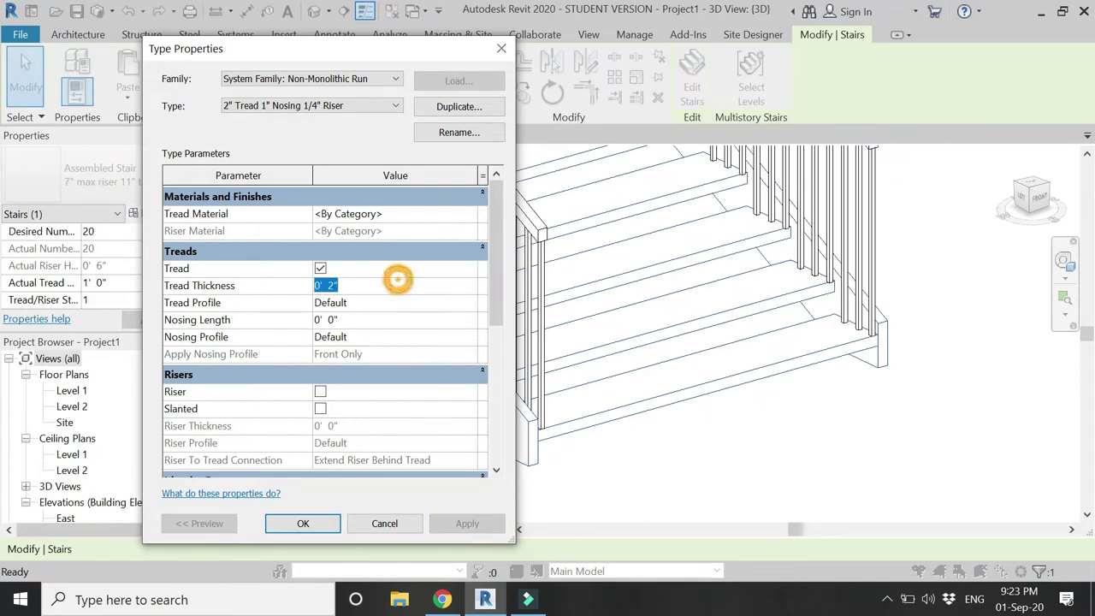
pyautogui.write('3')
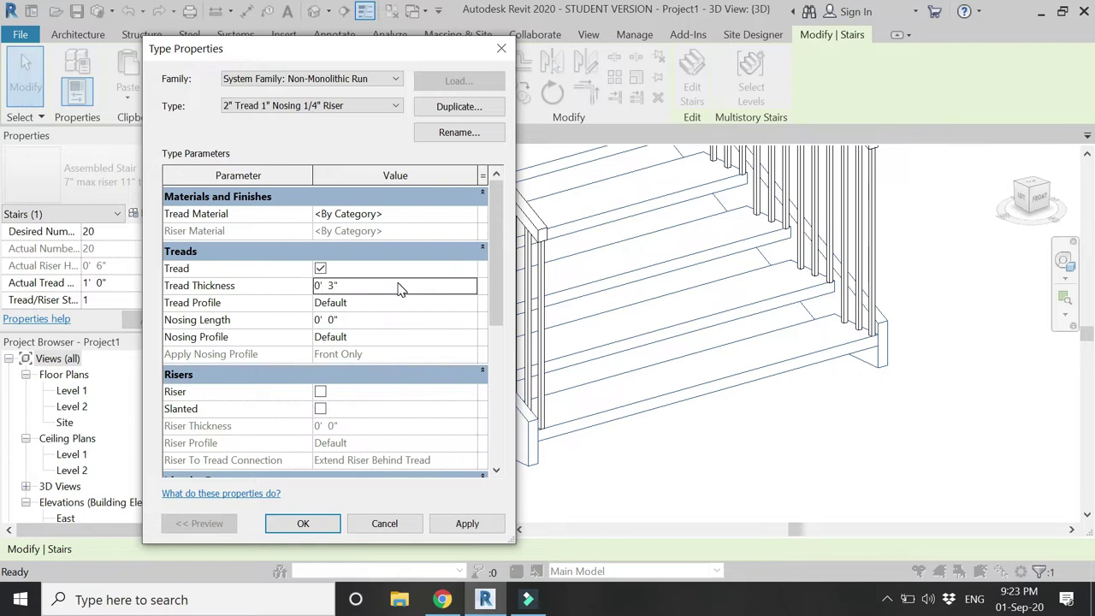
pyautogui.click(456, 524)
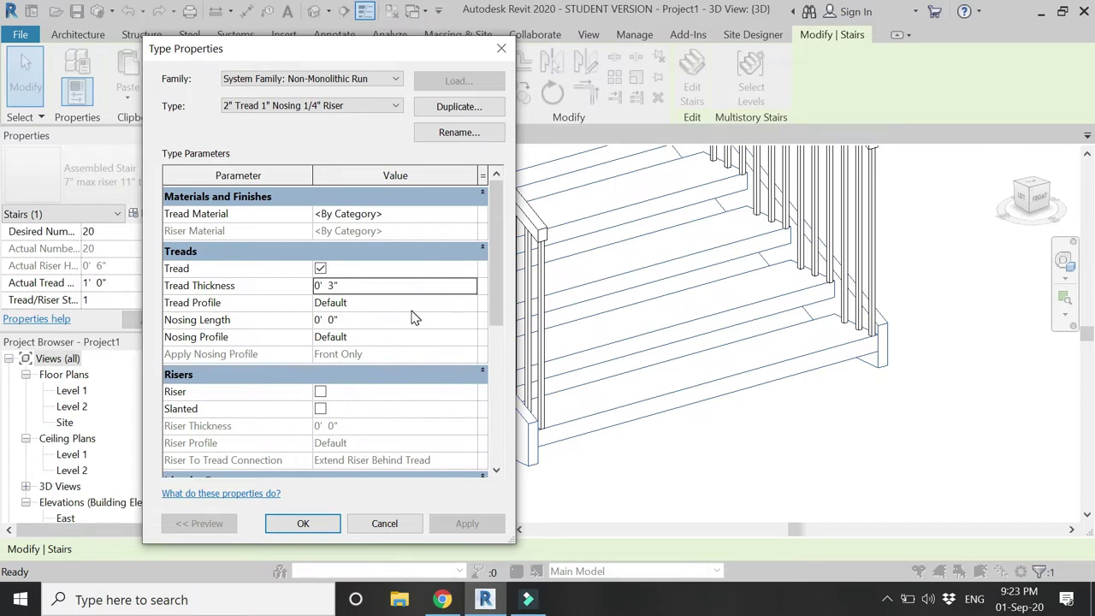
# Assign the library's Mahogany wood as the tread material, then accept the run and stair type settings
pyautogui.click(475, 214)
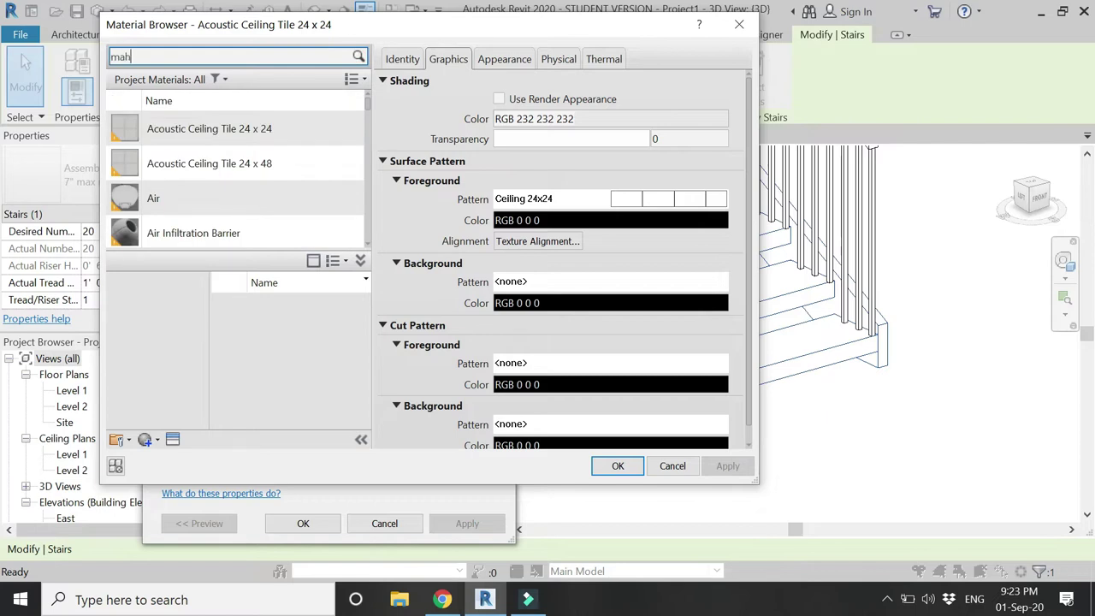
pyautogui.write('o')
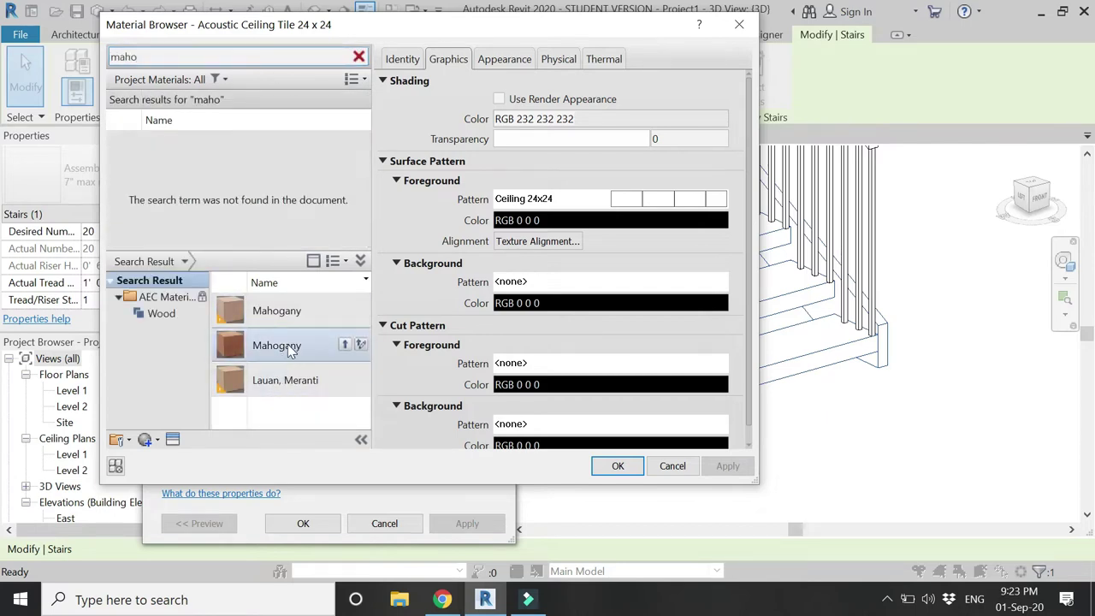
pyautogui.click(346, 347)
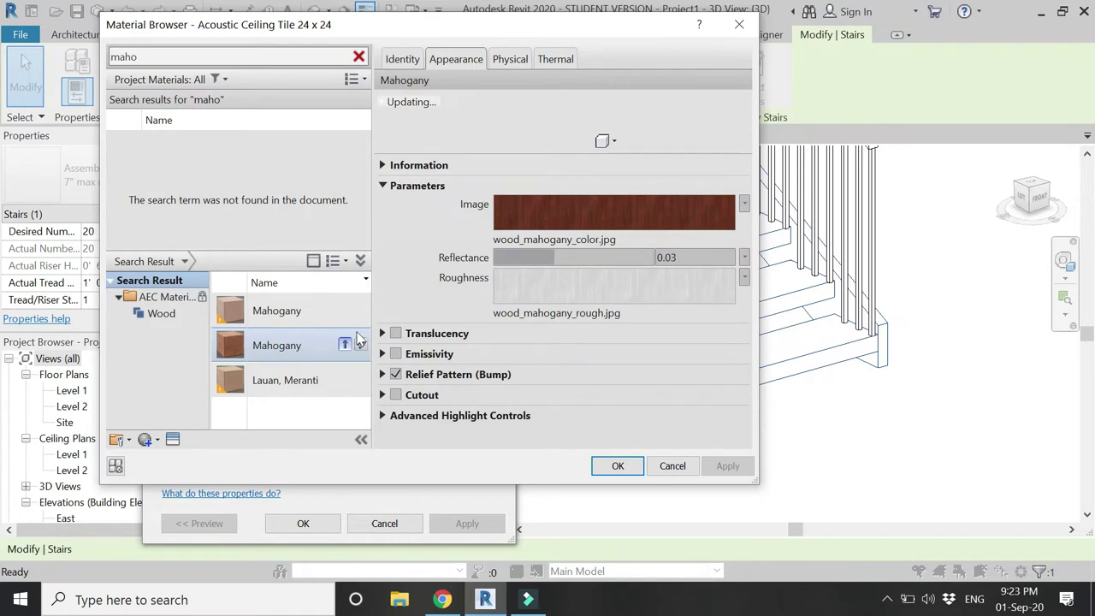
pyautogui.click(614, 467)
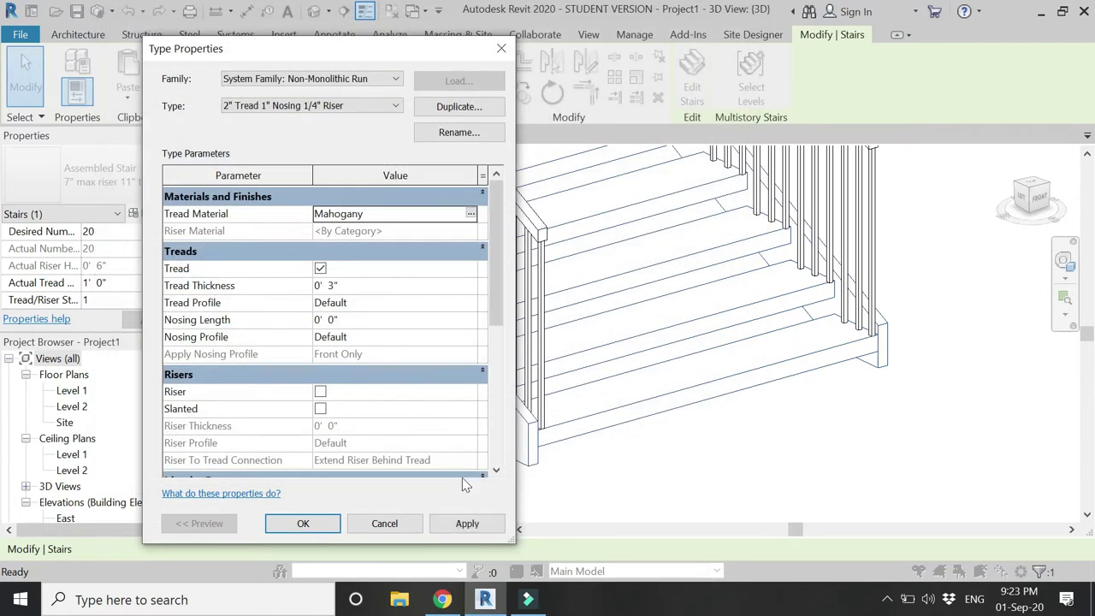
pyautogui.click(466, 521)
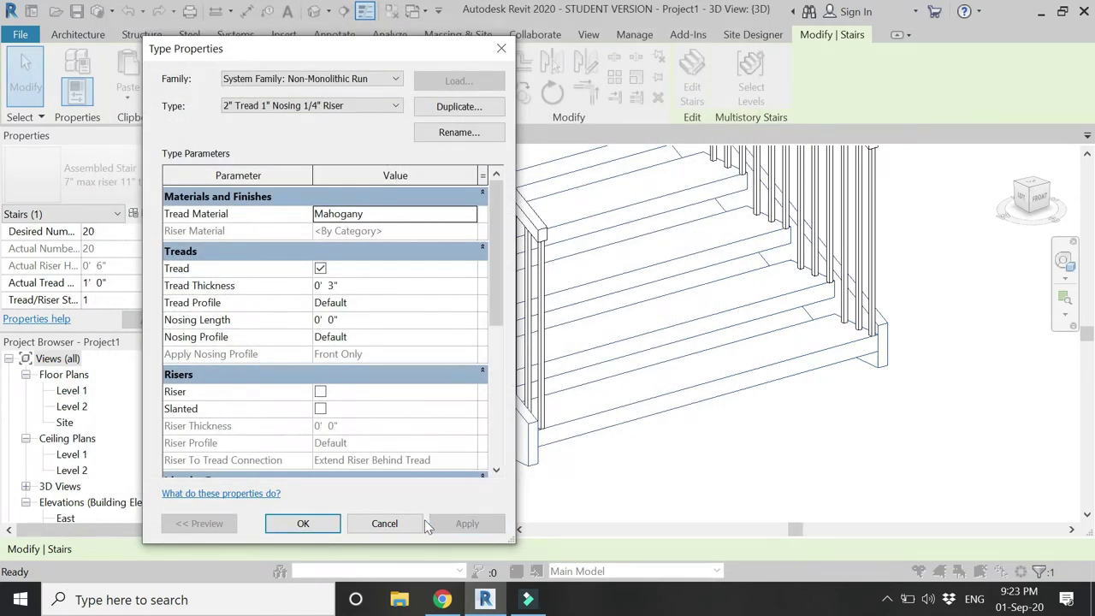
pyautogui.click(325, 524)
pyautogui.click(325, 524)
pyautogui.click(647, 451)
# Set the offset from path of both stair railings to -1" and clear the selection
pyautogui.scroll(2, 648, 451)
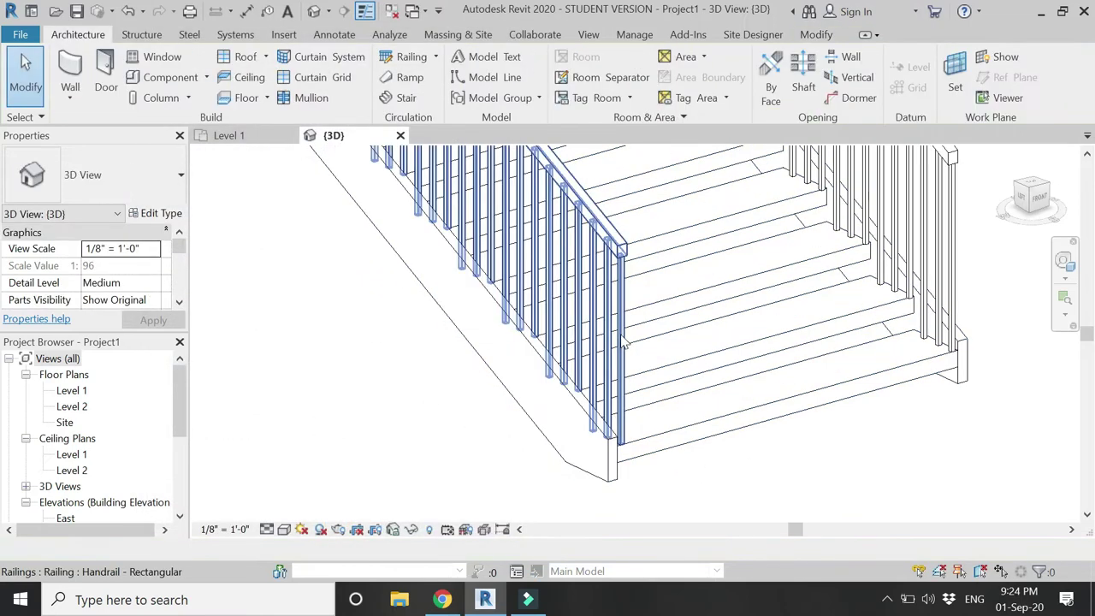
pyautogui.click(560, 325)
pyautogui.keyDown('ctrl'); pyautogui.click(840, 265); pyautogui.keyUp('ctrl')
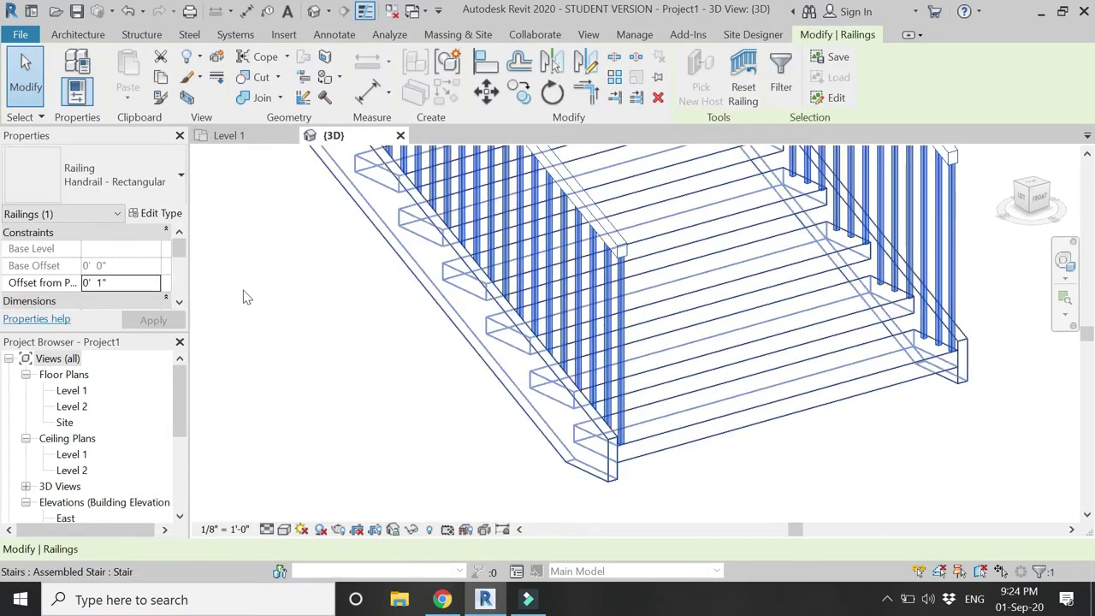
pyautogui.click(135, 286)
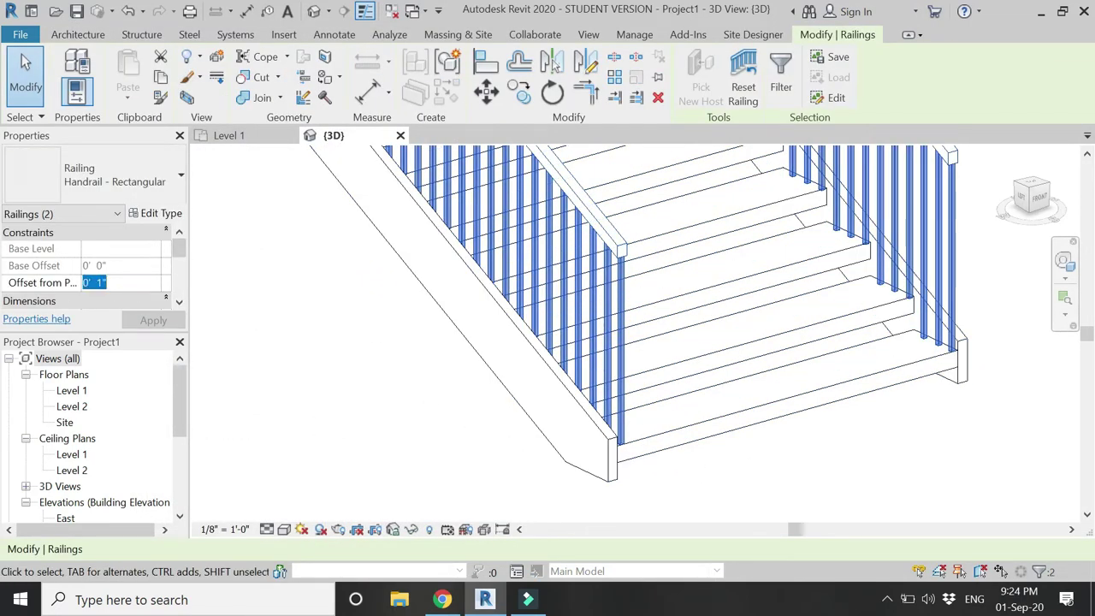
pyautogui.write('-1')
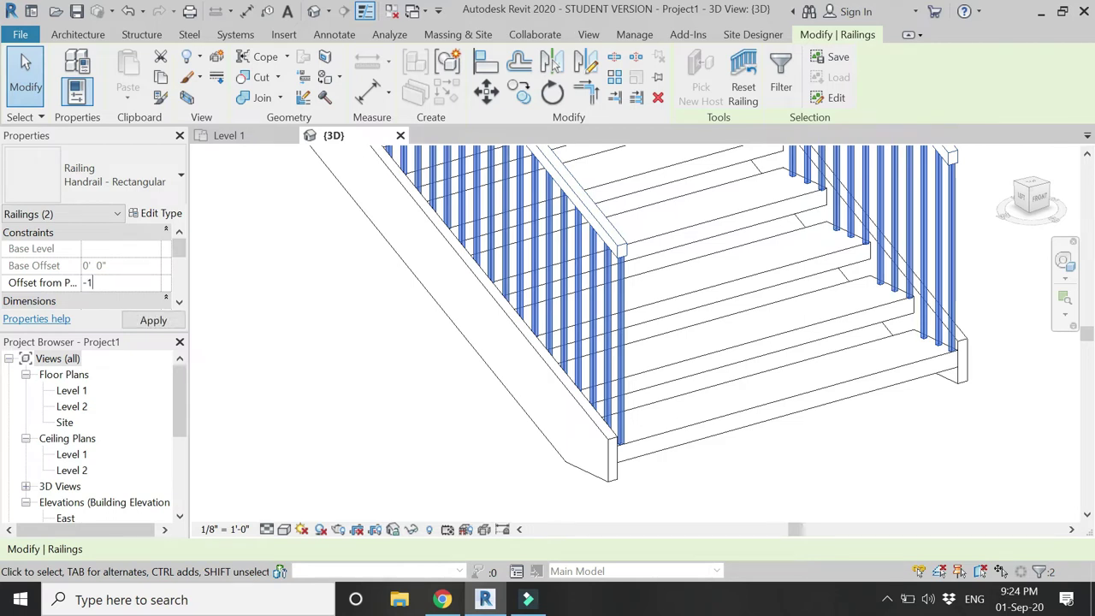
pyautogui.press('Return')
pyautogui.click(153, 320)
pyautogui.scroll(4, 582, 417)
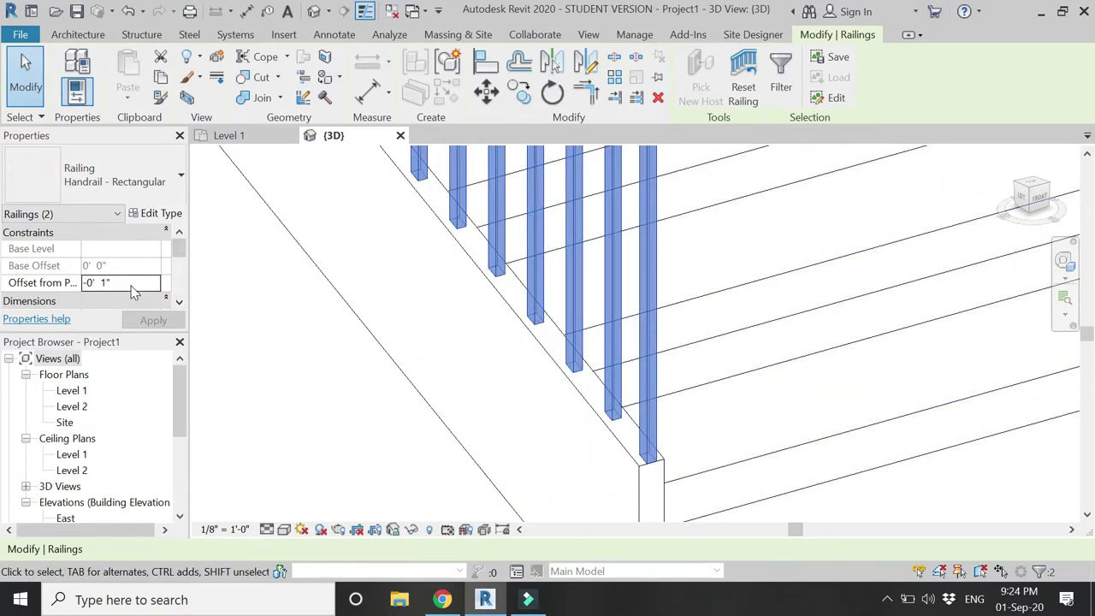
pyautogui.scroll(-5, 351, 445)
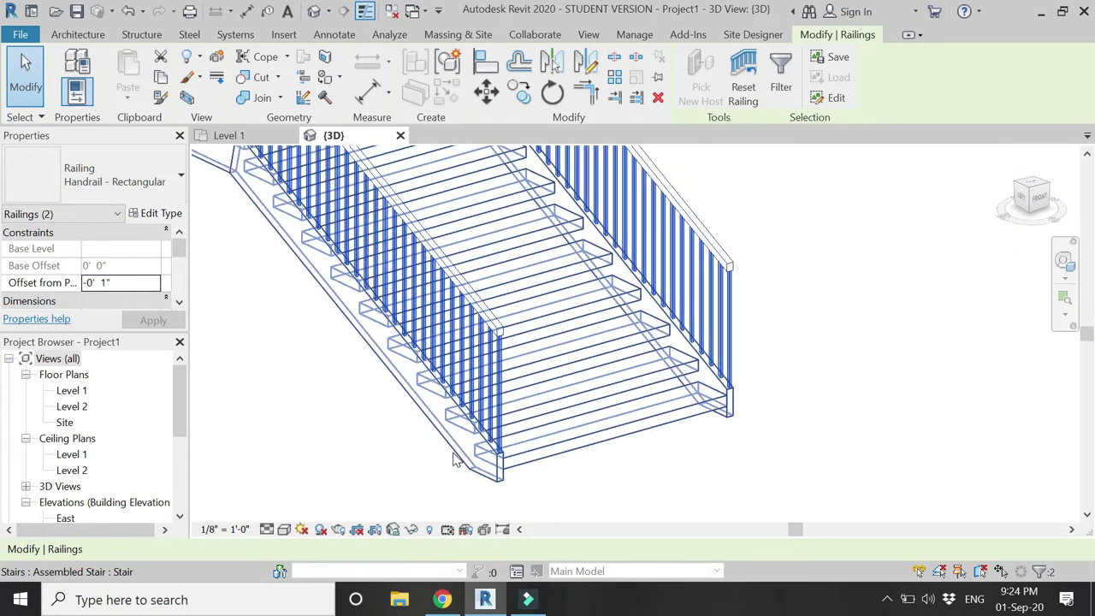
pyautogui.click(299, 448)
# Change the outer stair railing's type to Glass Panel - Bottom Fill
pyautogui.scroll(-3, 706, 508)
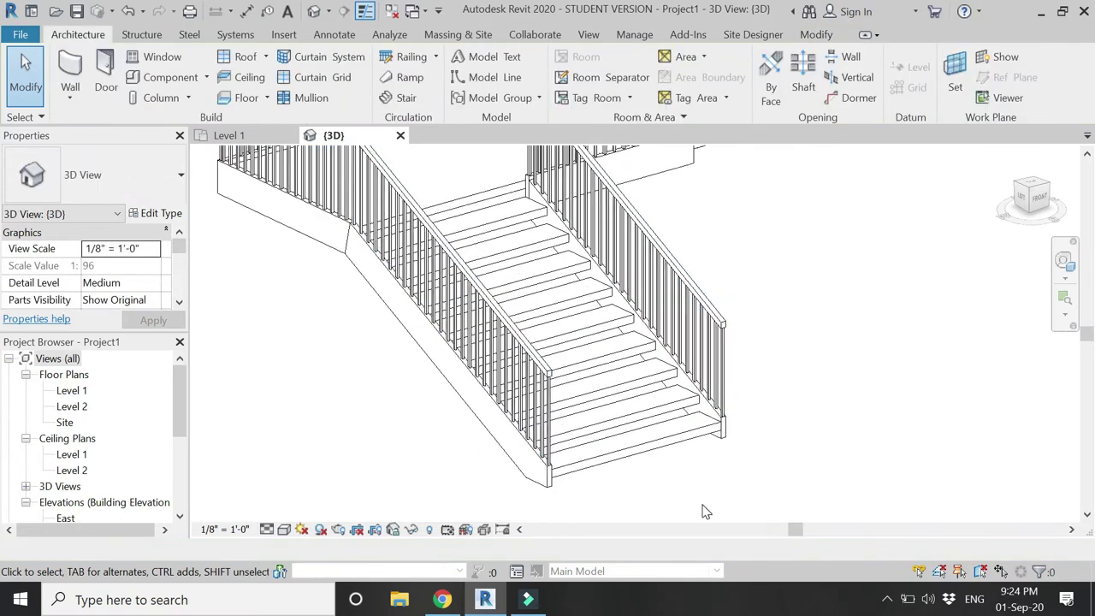
pyautogui.scroll(-2, 425, 469)
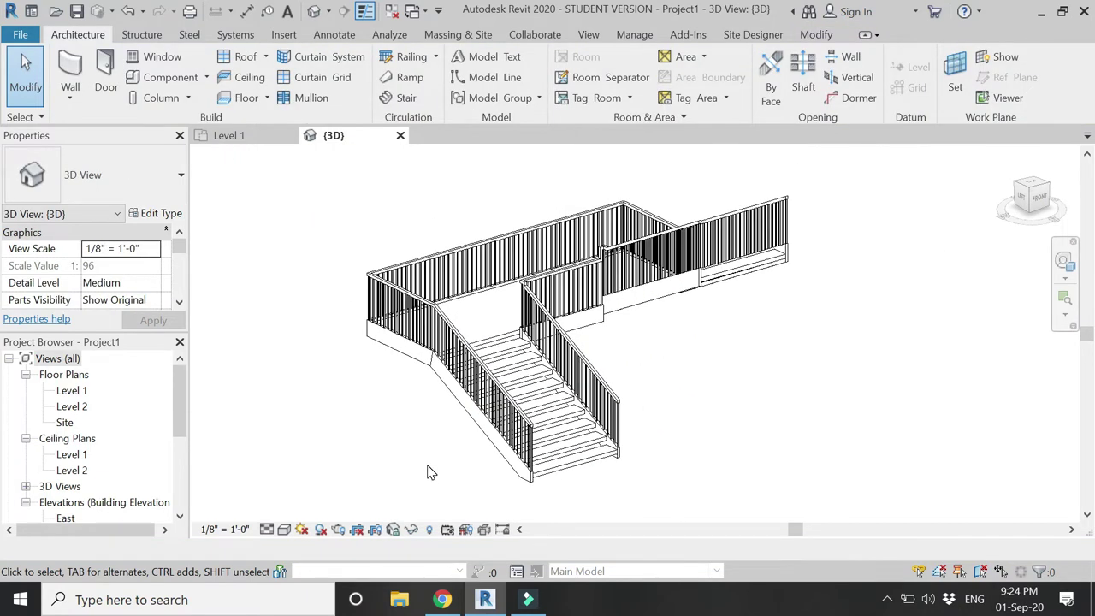
pyautogui.scroll(3, 420, 484)
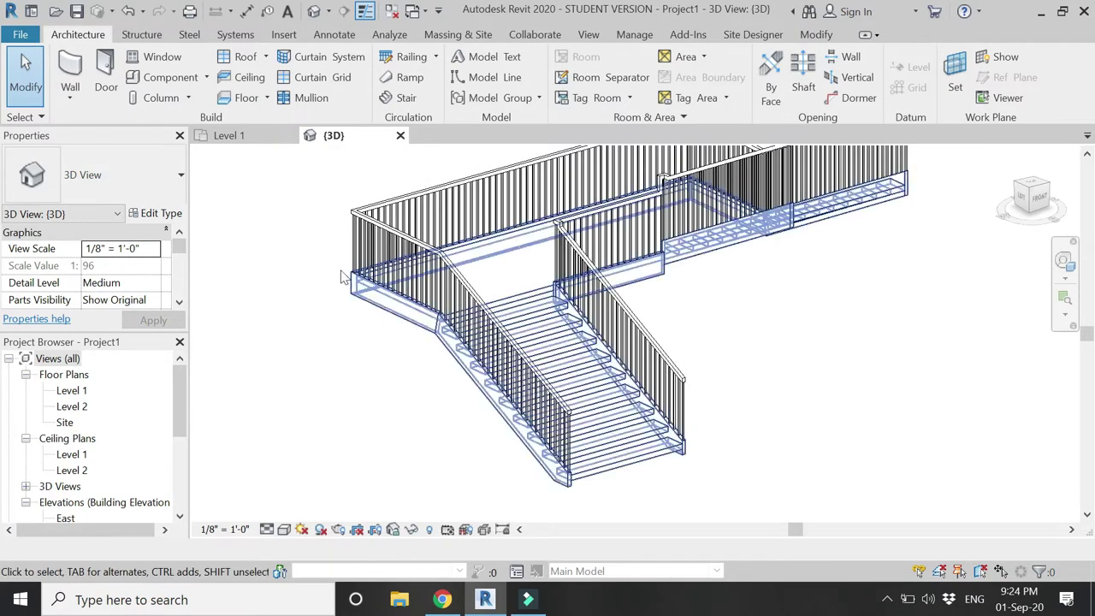
pyautogui.click(354, 225)
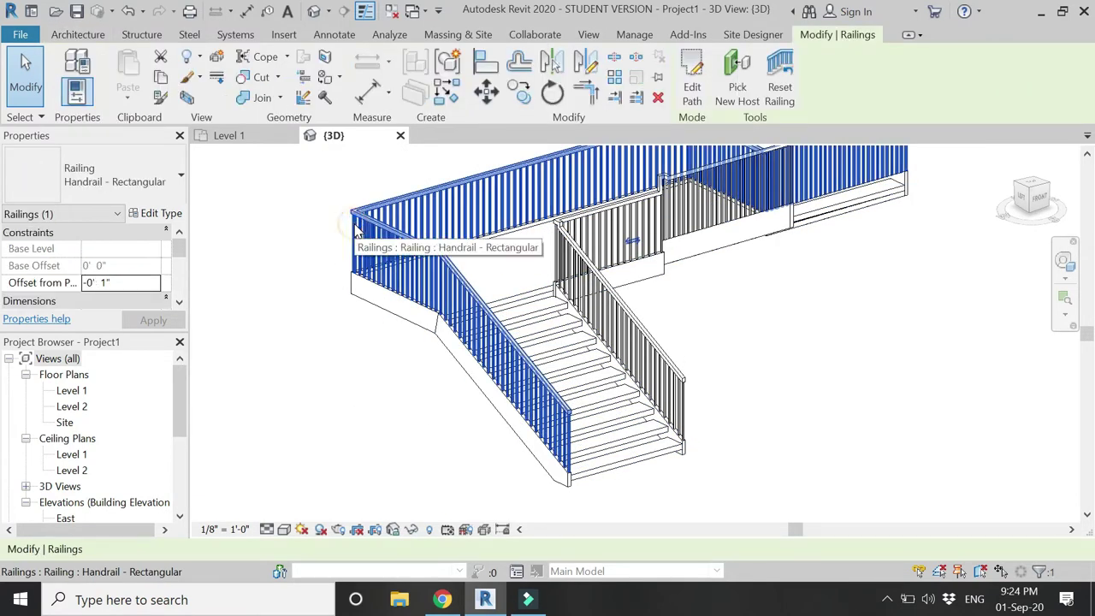
pyautogui.click(142, 180)
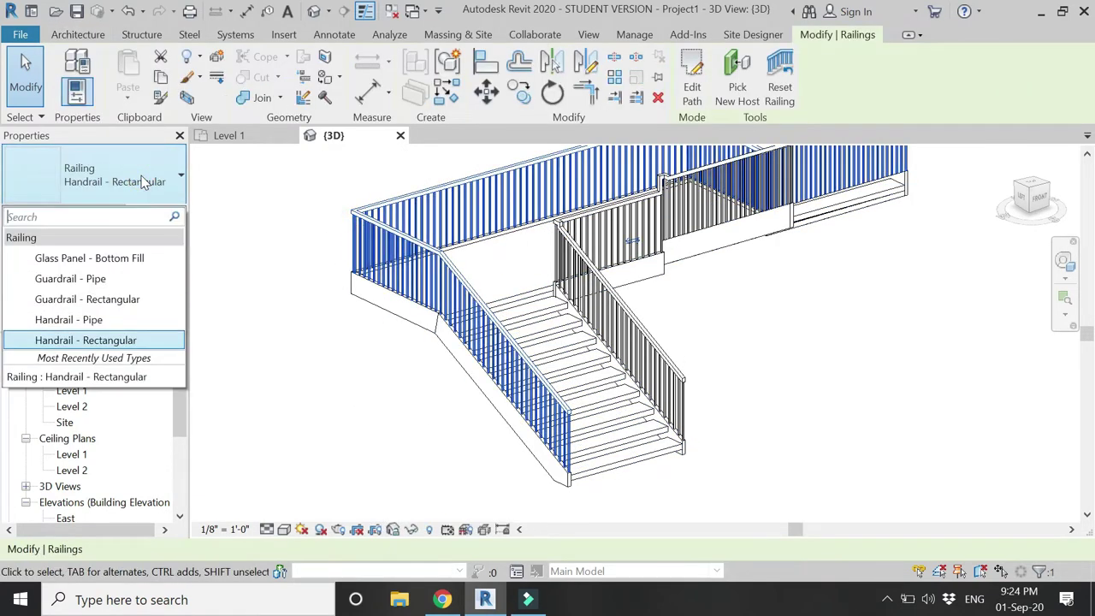
pyautogui.click(142, 257)
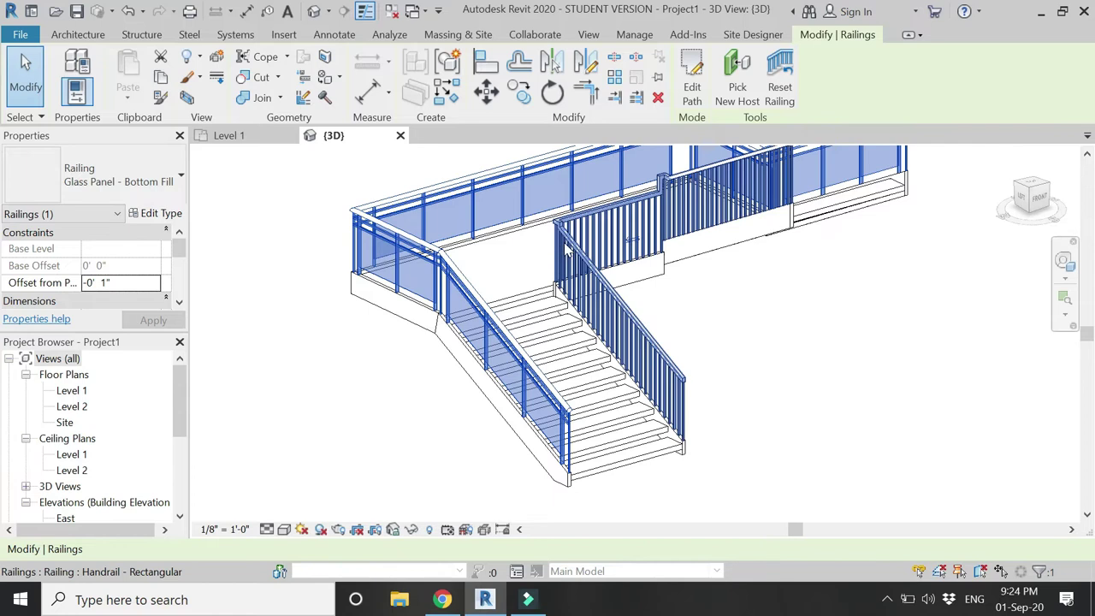
# Change the inner stair railing to the Glass Panel - Bottom Fill type as well, dismiss the warning and clear the selection
pyautogui.click(565, 249)
pyautogui.click(130, 180)
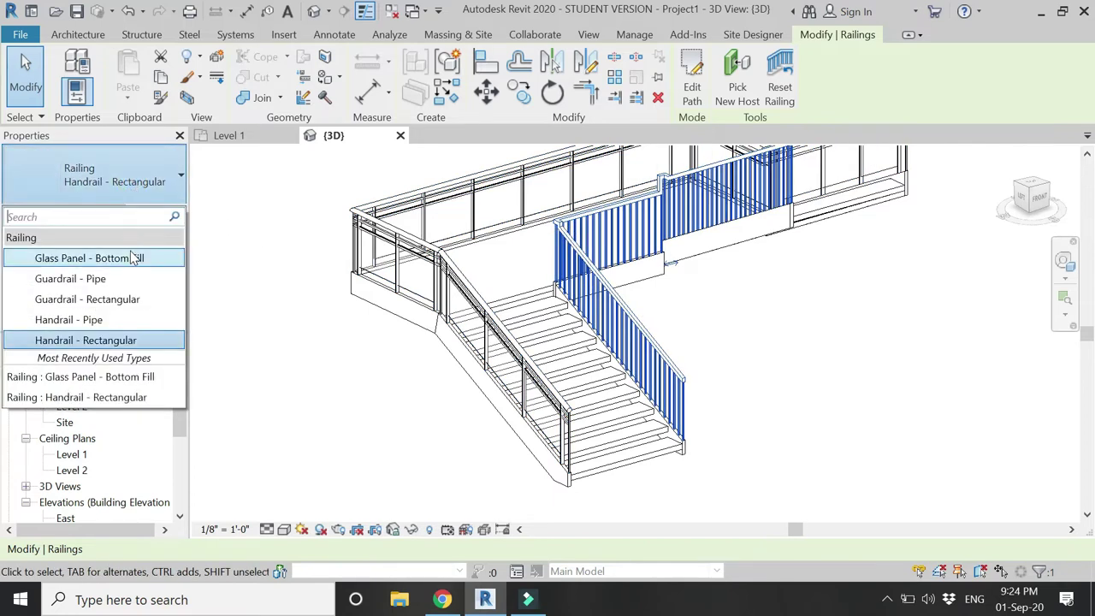
pyautogui.click(135, 256)
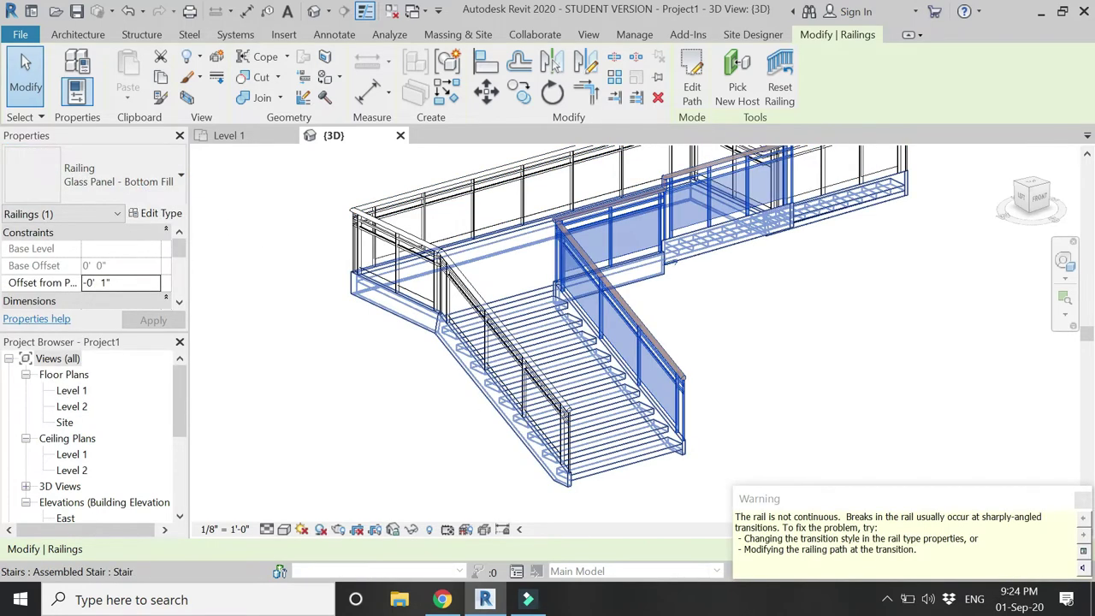
pyautogui.click(1083, 498)
pyautogui.click(813, 436)
# Set the 3D view's visual style to Shaded
pyautogui.keyDown('shift'); pyautogui.moveTo(814, 435); pyautogui.dragTo(672, 477, button='middle'); pyautogui.keyUp('shift')
pyautogui.scroll(6, 672, 478)
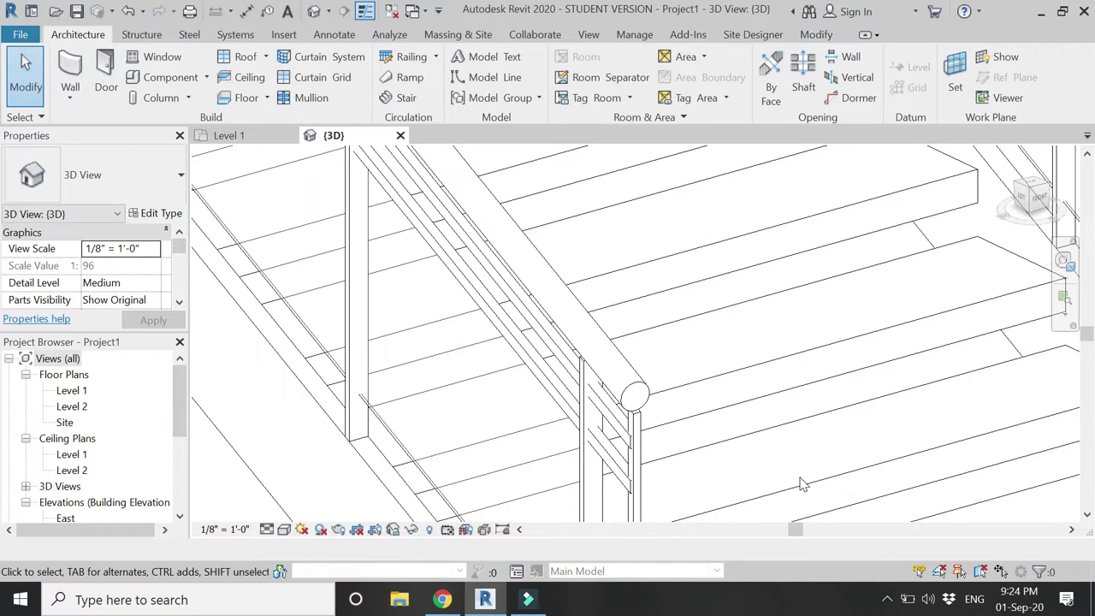
pyautogui.scroll(-1, 795, 476)
pyautogui.click(284, 530)
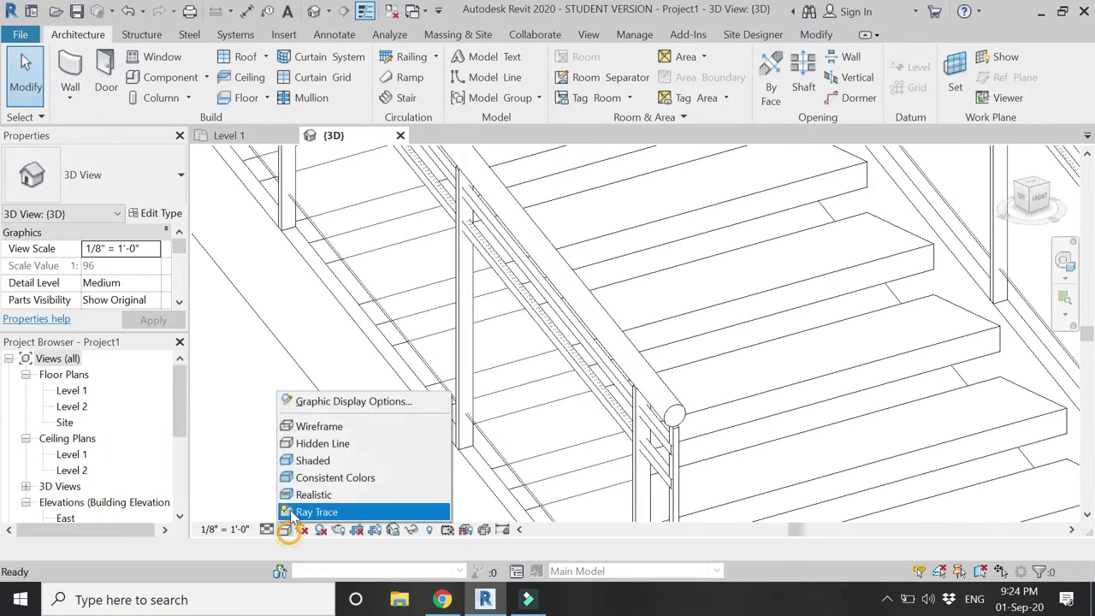
pyautogui.click(312, 462)
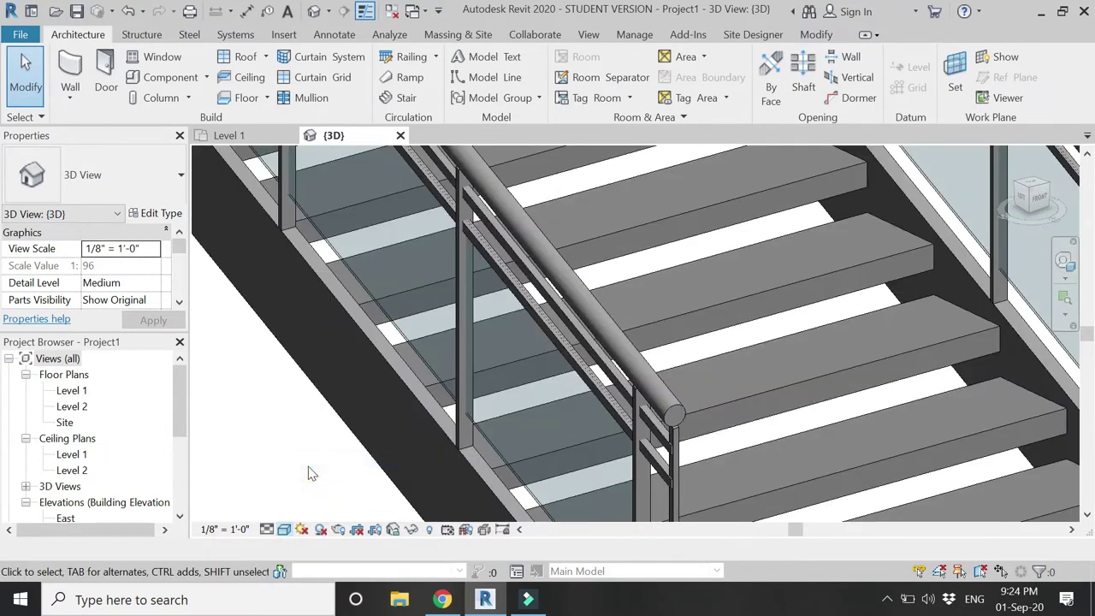
# Change the top rail of the Glass Panel - Bottom Fill railing type to Rectangular - 2" x 2", apply it and clear the selection
pyautogui.scroll(-4, 737, 472)
pyautogui.scroll(2, 430, 465)
pyautogui.scroll(3, 719, 509)
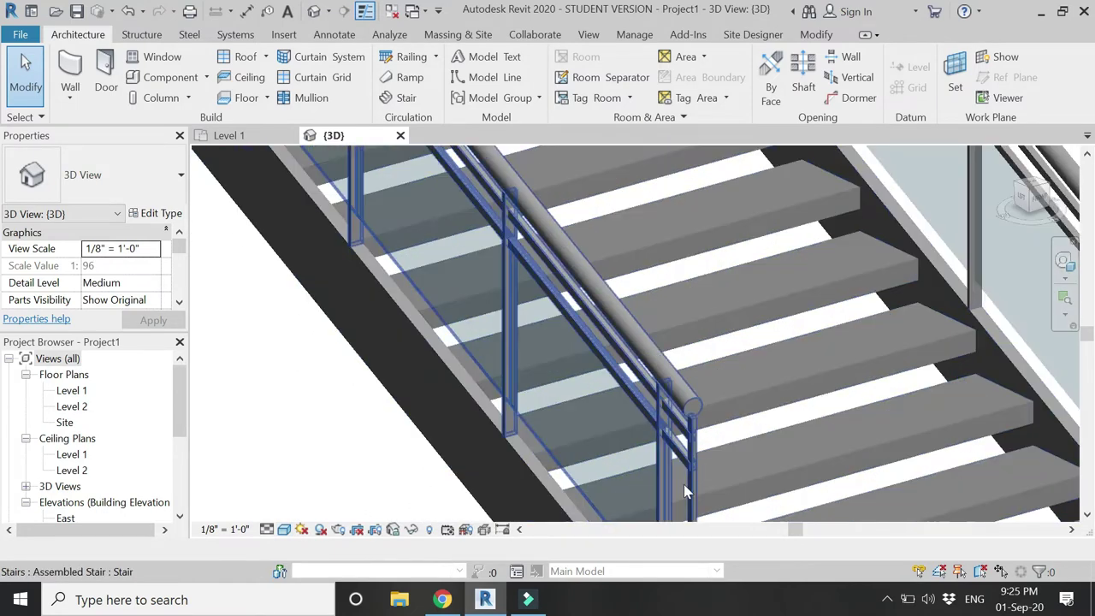
pyautogui.click(659, 375)
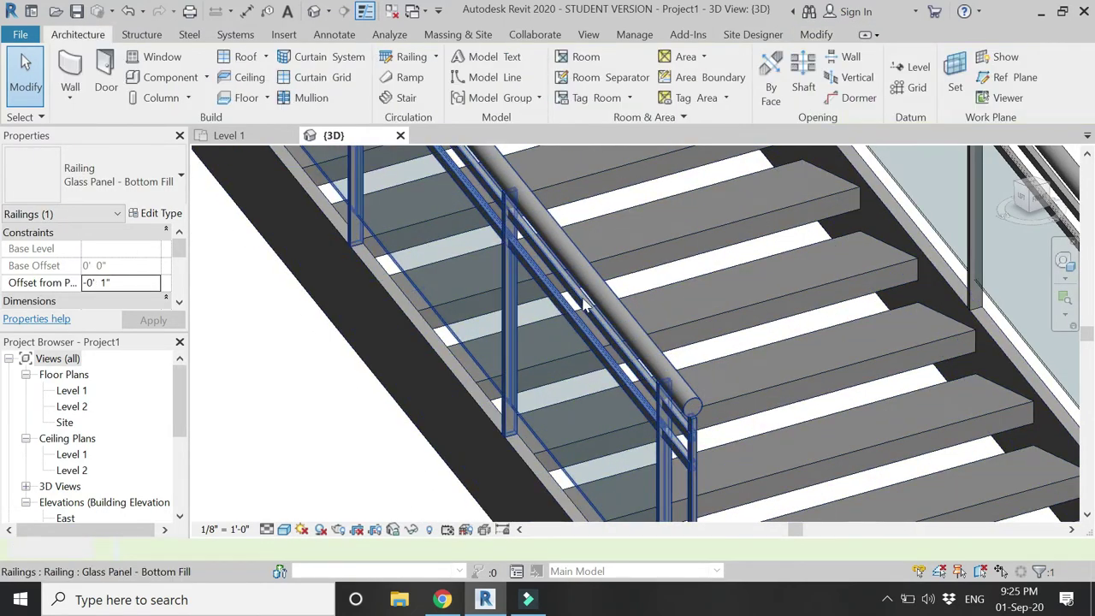
pyautogui.click(587, 289)
pyautogui.click(150, 214)
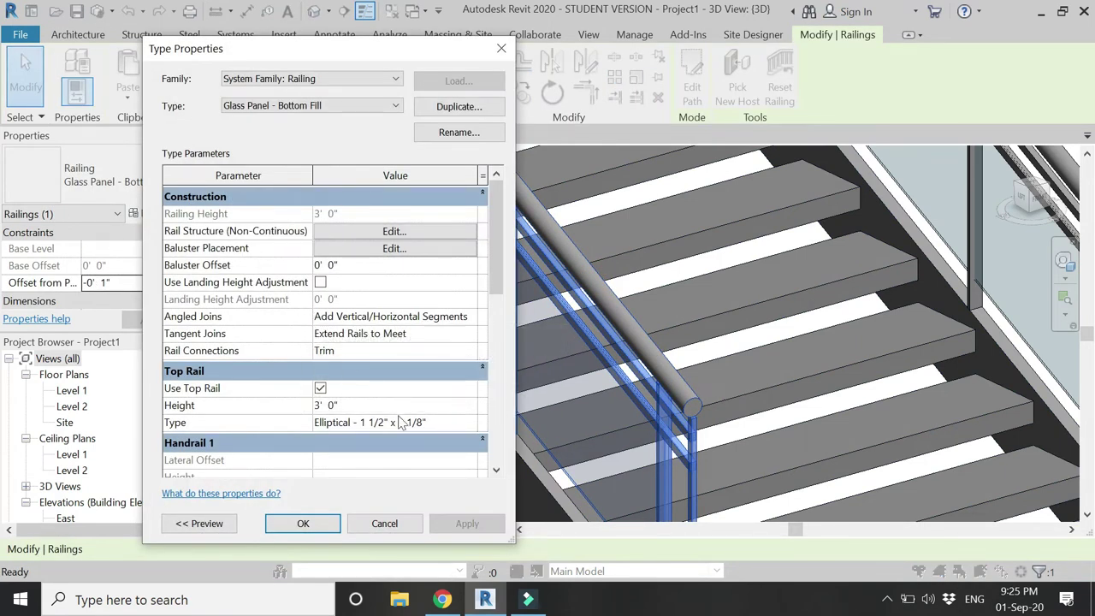
pyautogui.click(478, 432)
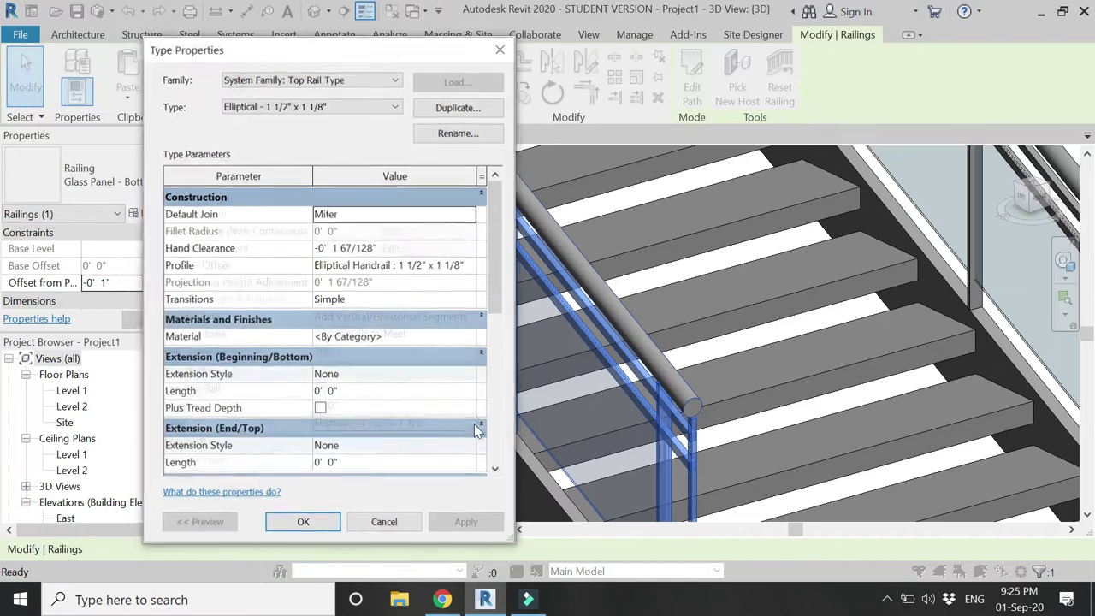
pyautogui.click(393, 106)
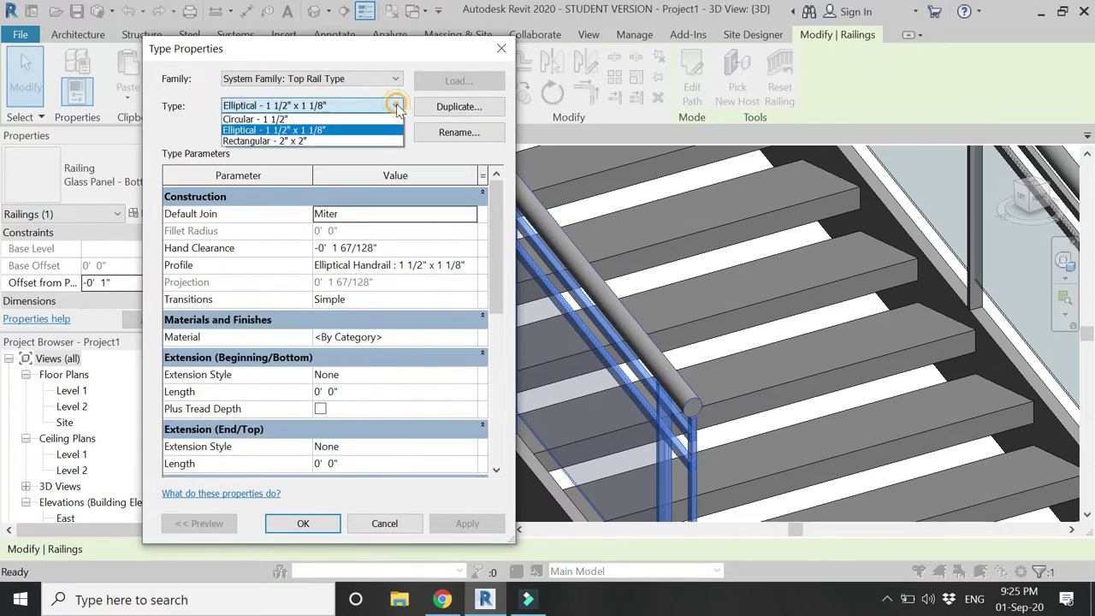
pyautogui.click(358, 138)
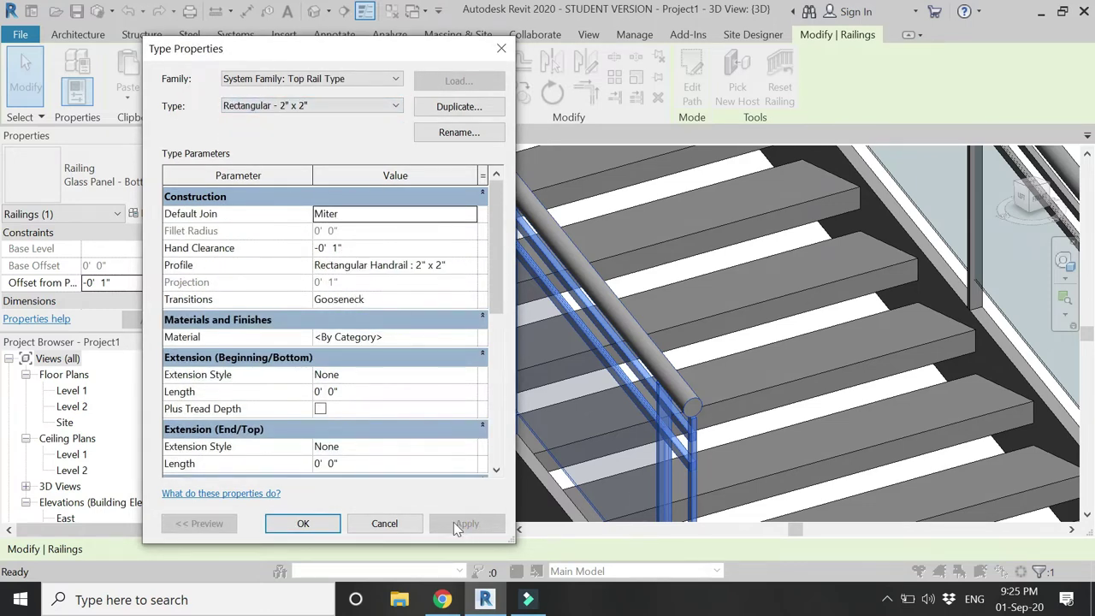
pyautogui.click(313, 517)
pyautogui.click(462, 524)
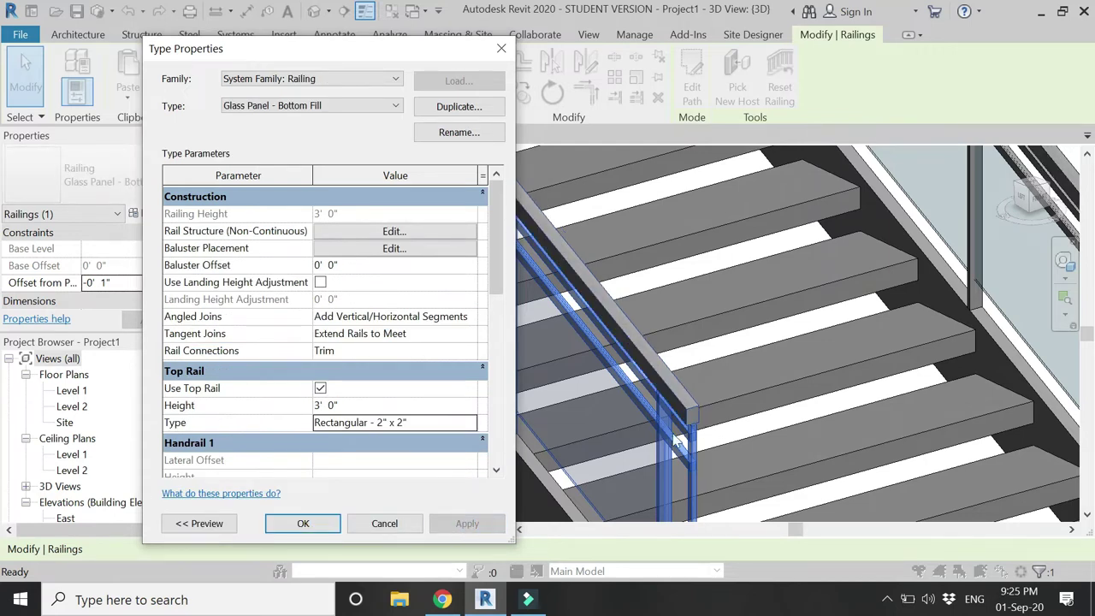
pyautogui.click(384, 522)
pyautogui.click(364, 452)
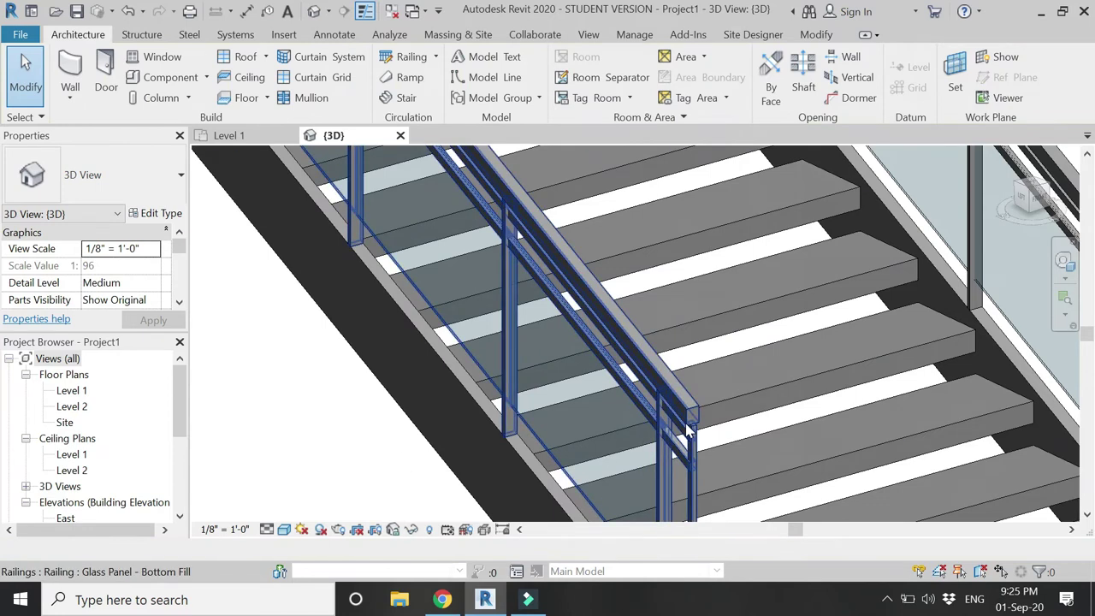
# Create a new family from the Profile-Rail template for a custom top rail profile
pyautogui.scroll(-2, 481, 469)
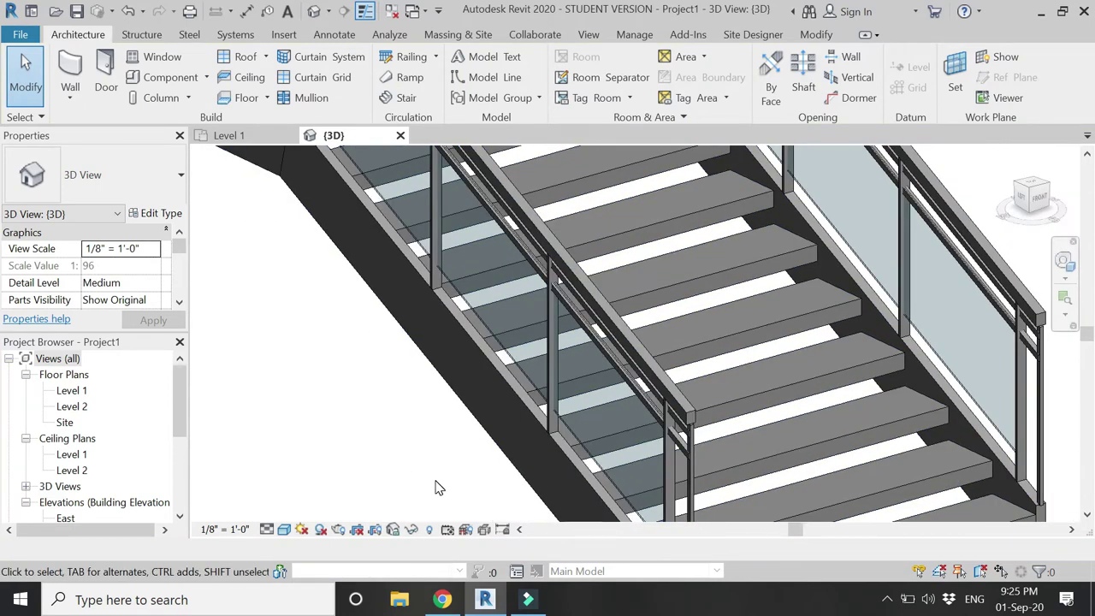
pyautogui.scroll(-3, 436, 487)
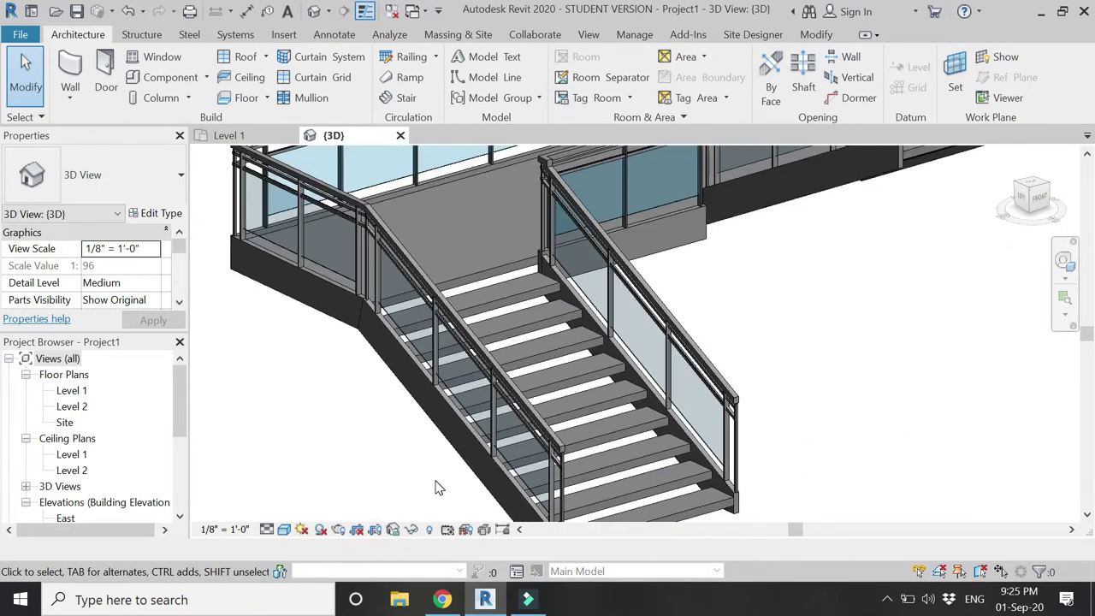
pyautogui.scroll(-2, 437, 488)
pyautogui.scroll(6, 438, 488)
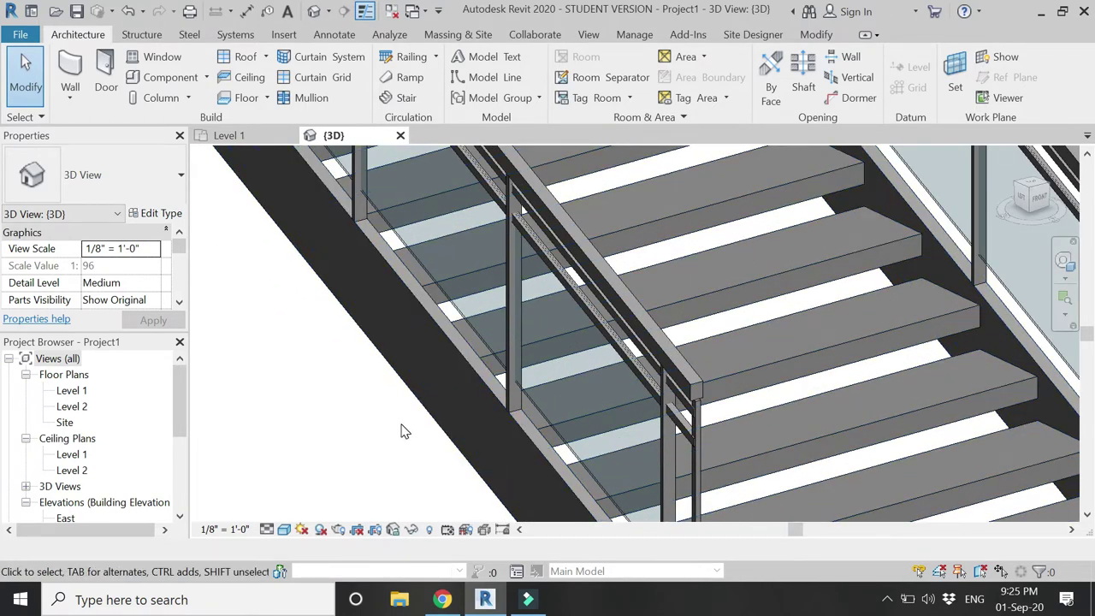
pyautogui.click(22, 36)
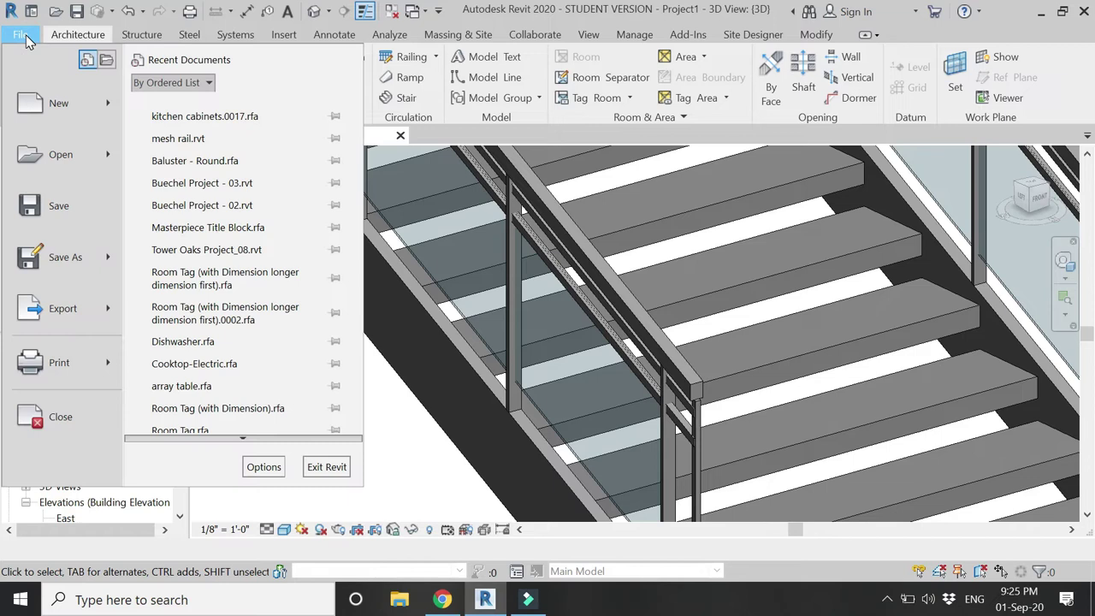
pyautogui.moveTo(68, 103)
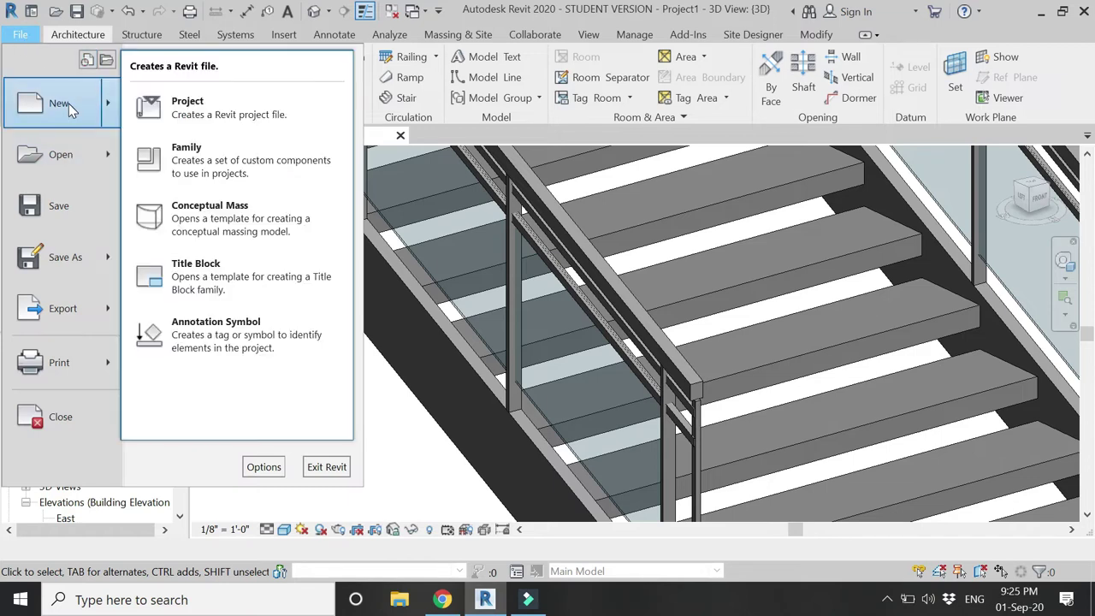
pyautogui.click(175, 159)
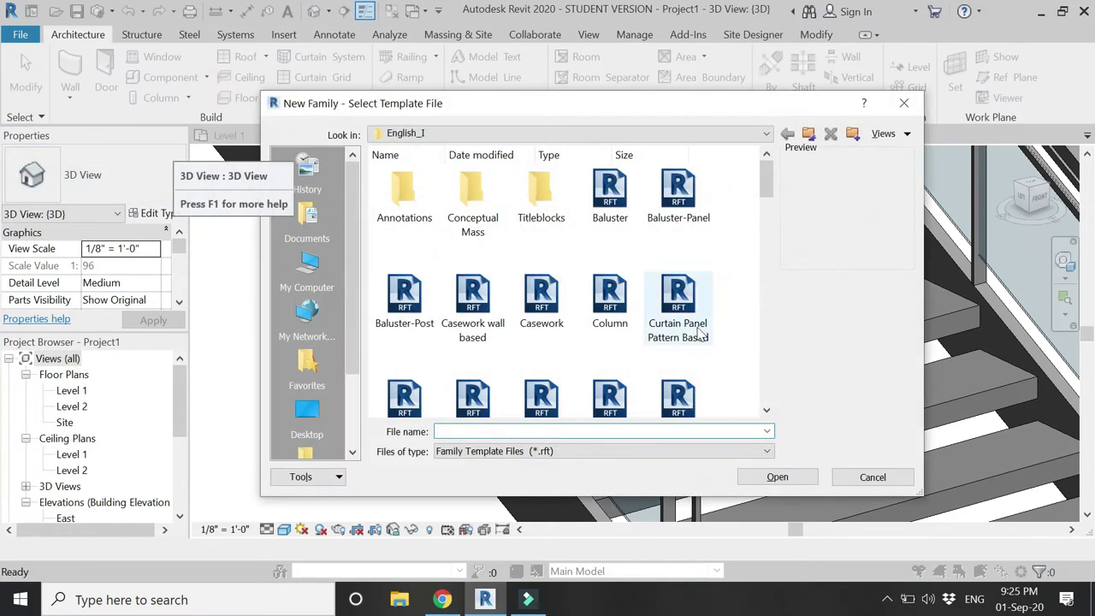
pyautogui.click(700, 327)
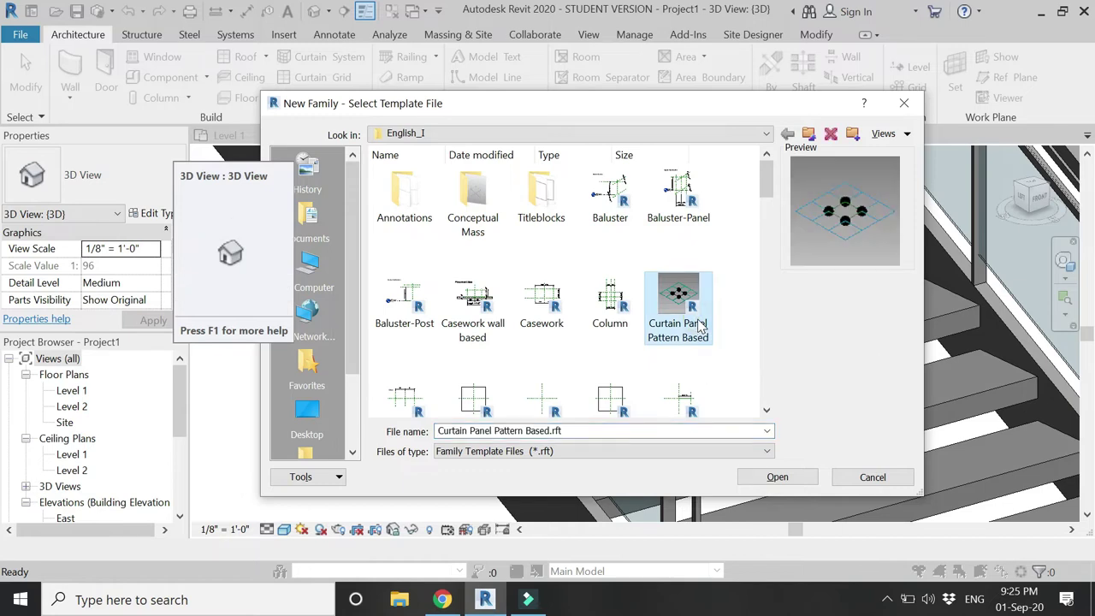
pyautogui.press('p')
pyautogui.click(613, 323)
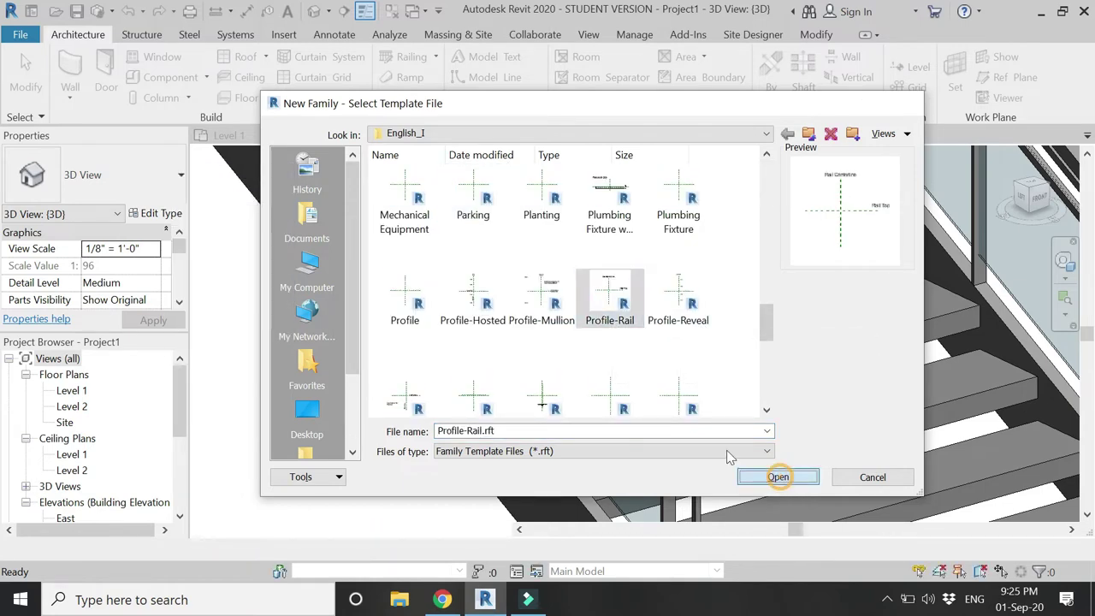
pyautogui.click(777, 476)
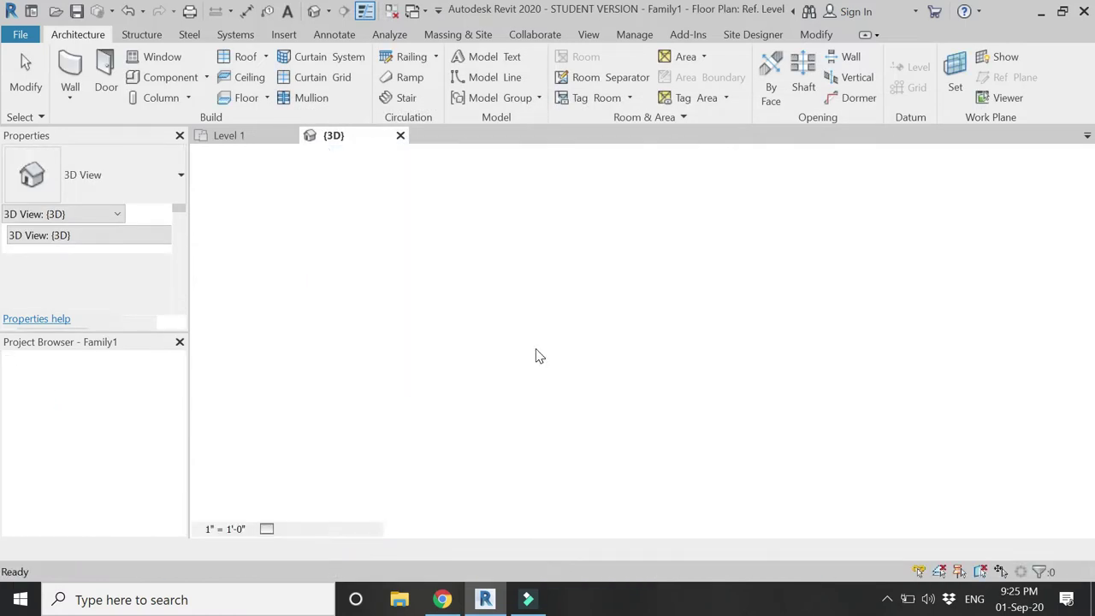
# Draw the rail profile from the reference intersection: 2" left along Rail Top, 1 1/2" up, 4" right and back down to Rail Top
pyautogui.click(139, 73)
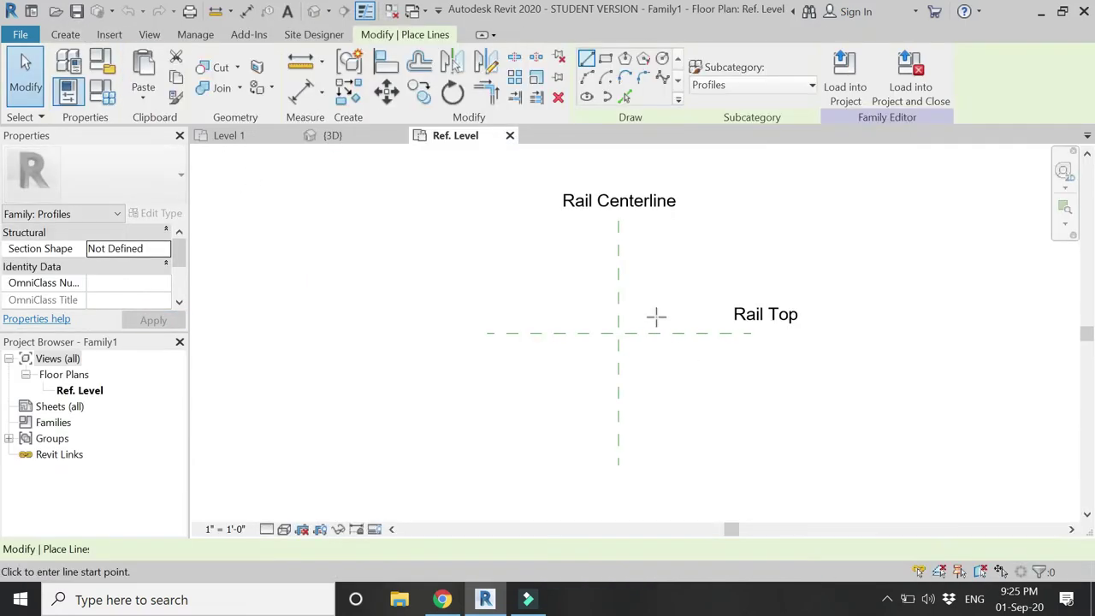
pyautogui.scroll(4, 637, 326)
pyautogui.click(600, 341)
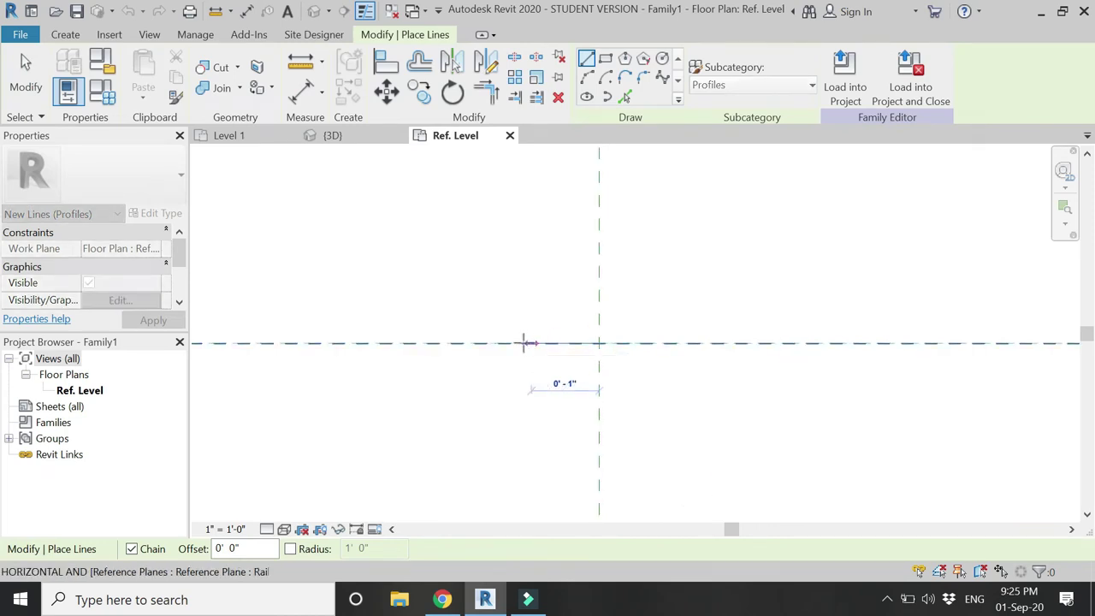
pyautogui.click(462, 343)
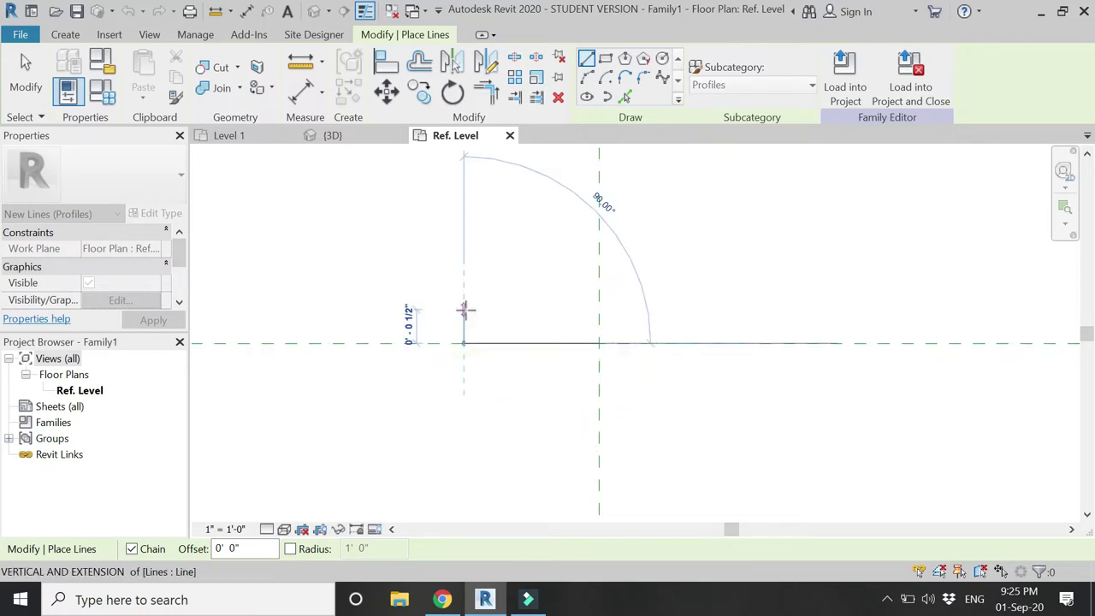
pyautogui.click(464, 247)
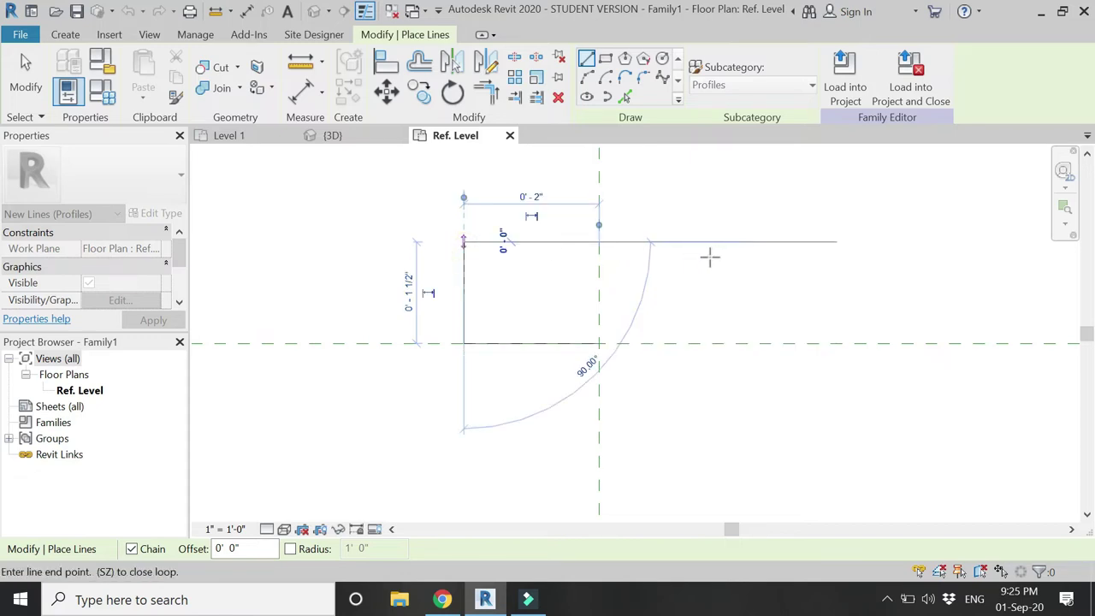
pyautogui.write('4')
pyautogui.press('Return')
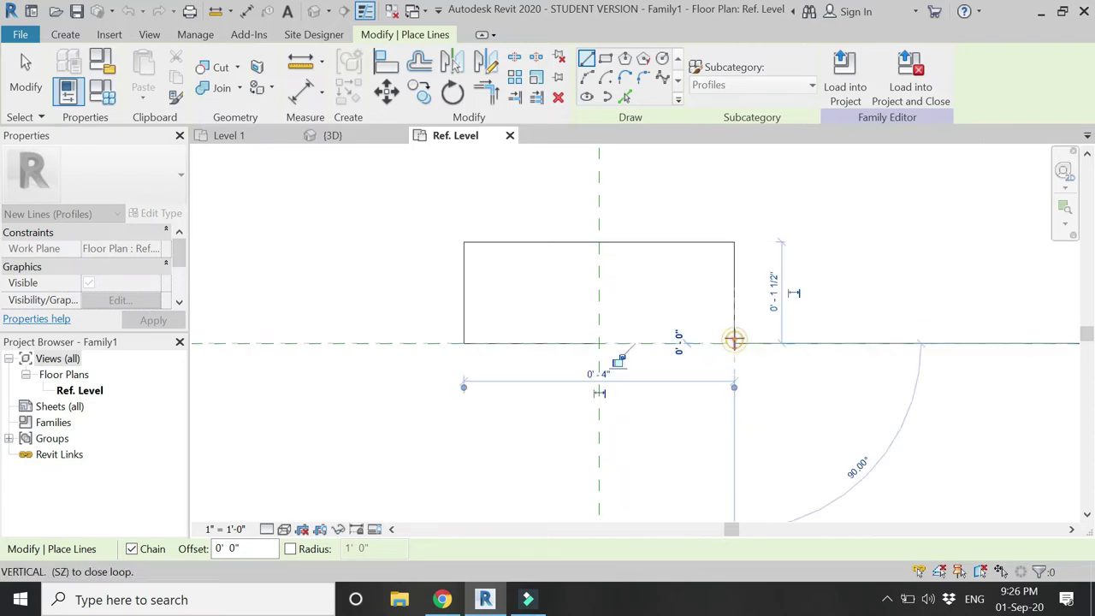
# Trim the profile's right edge and bottom line to a corner so the rectangle closes, and leave the command
pyautogui.press('Escape')
pyautogui.press('Escape')
pyautogui.press('t')
pyautogui.press('r')
pyautogui.click(734, 308)
pyautogui.click(582, 339)
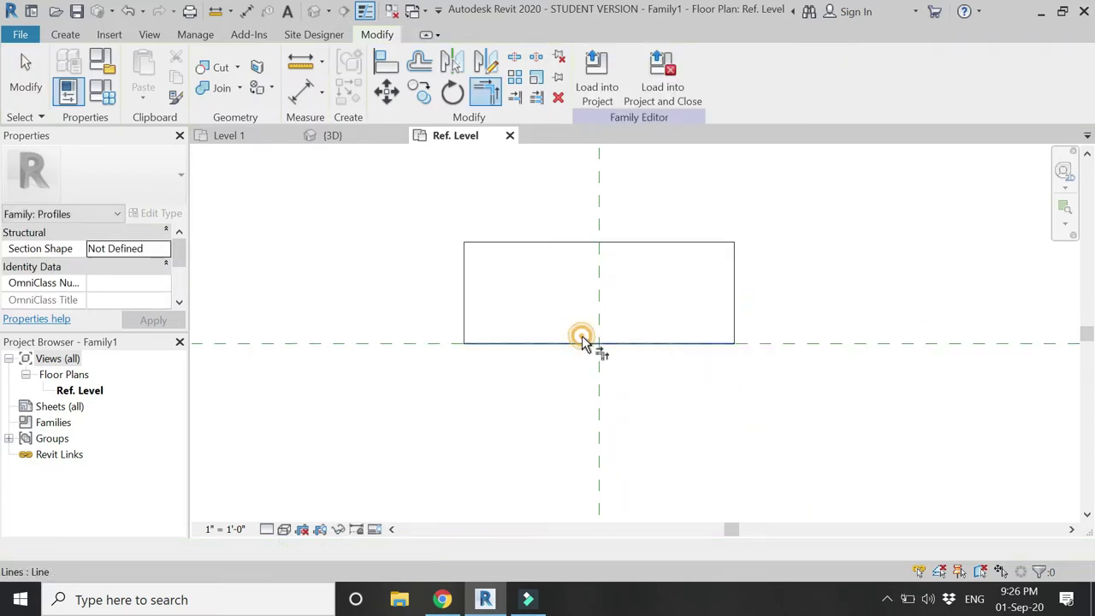
pyautogui.press('Escape')
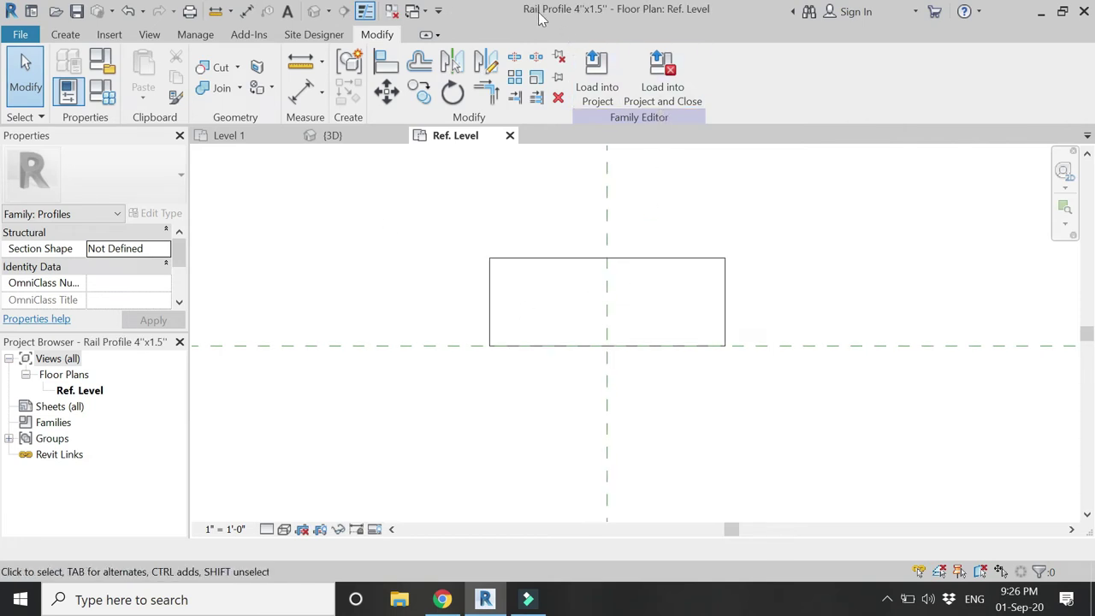
# Load the 4''x1.5'' rail profile into the project, close its family, and select the glass panel stair railing in the 3D view
pyautogui.click(662, 82)
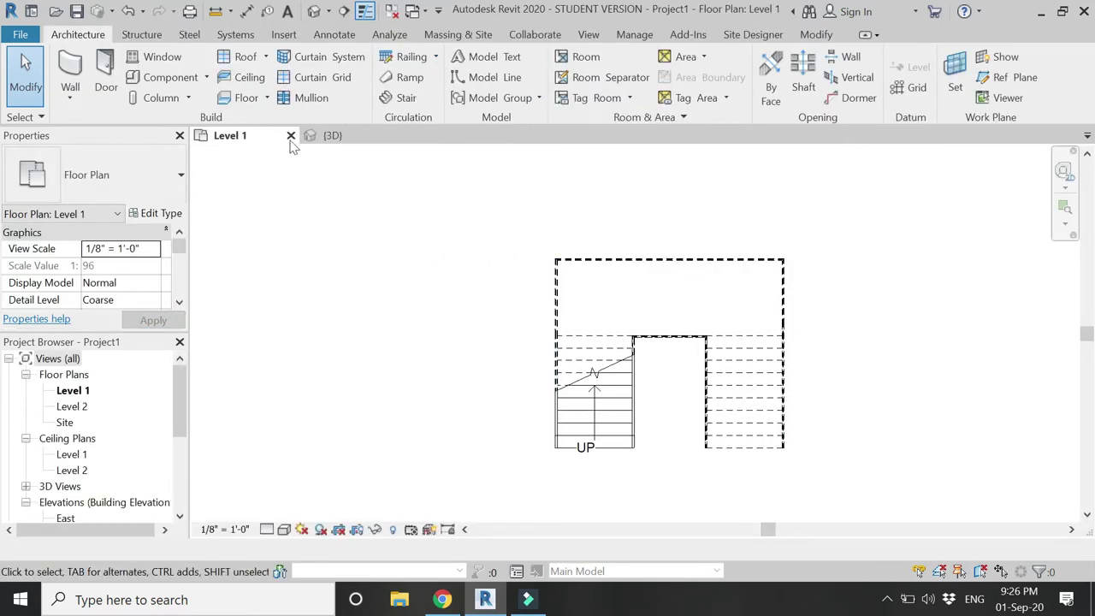
pyautogui.click(318, 139)
pyautogui.click(633, 307)
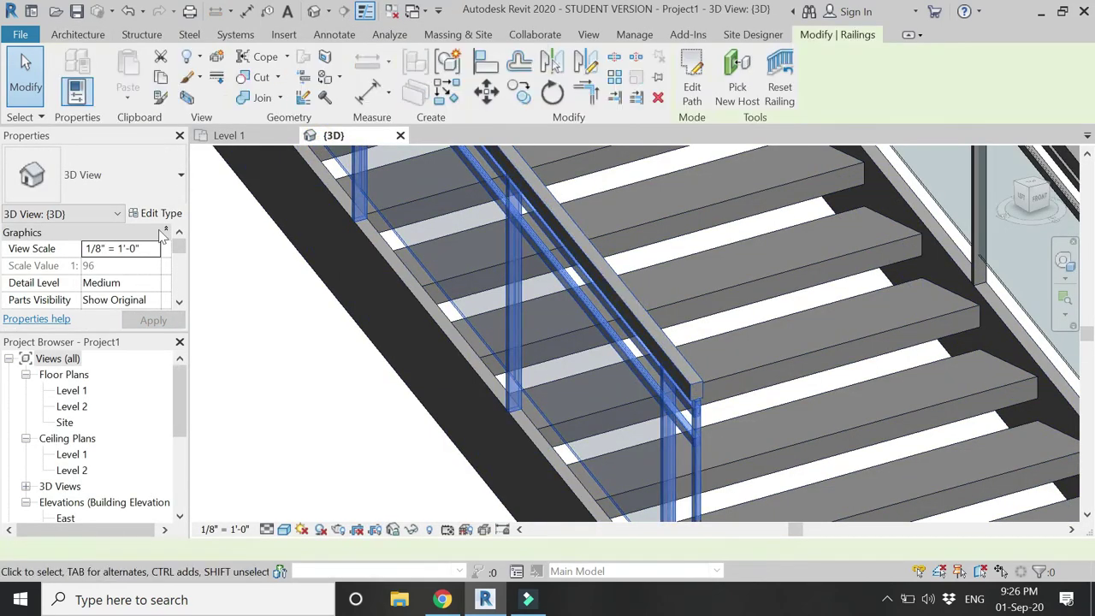
# Duplicate the top rail type used by the Glass Panel - Bottom Fill railing as Rectangular - 4'' x 1.5''
pyautogui.click(152, 213)
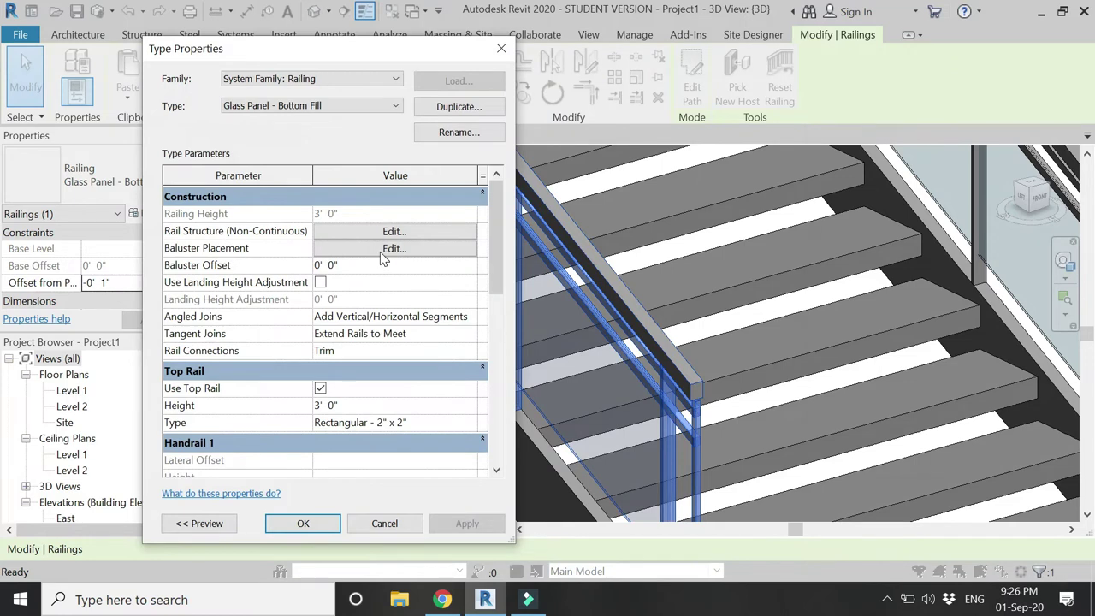
pyautogui.click(480, 423)
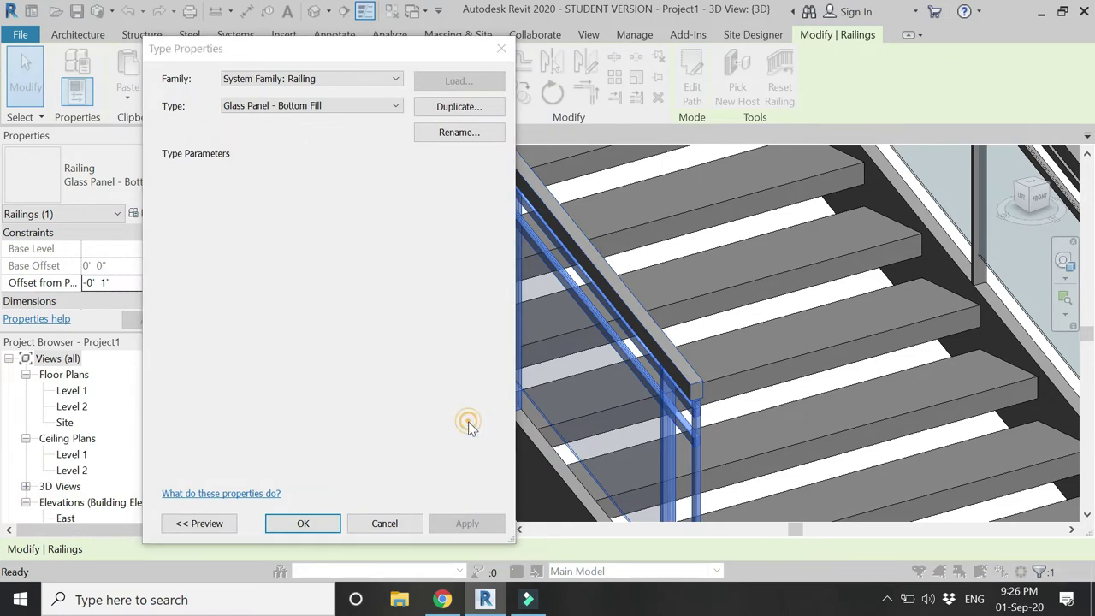
pyautogui.click(454, 136)
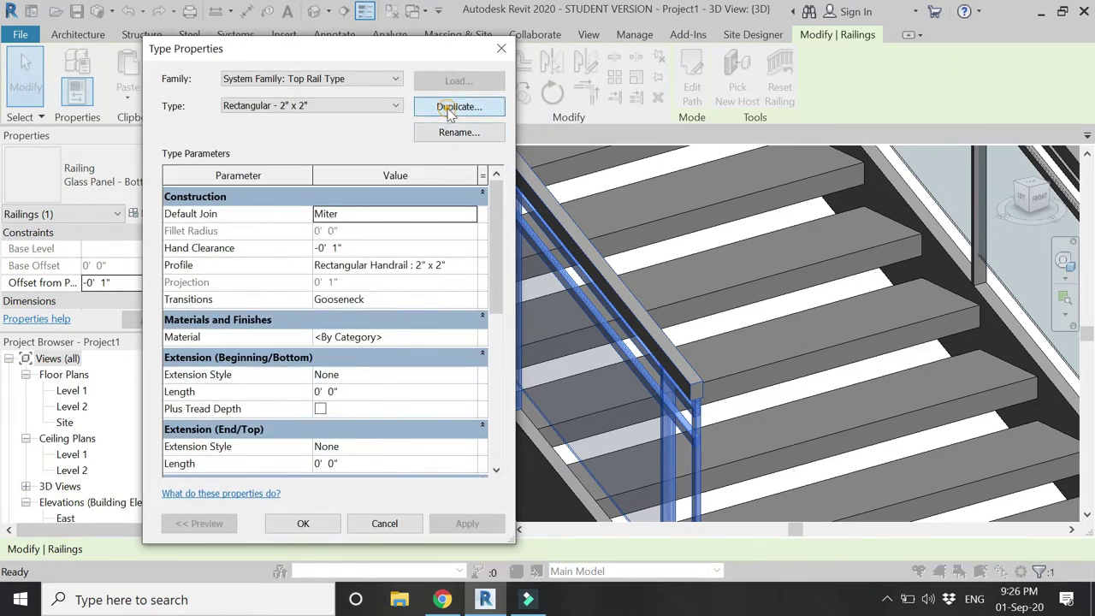
pyautogui.moveTo(353, 284); pyautogui.dragTo(322, 283)
pyautogui.hotkey('ctrl', 'shift', 'Left')
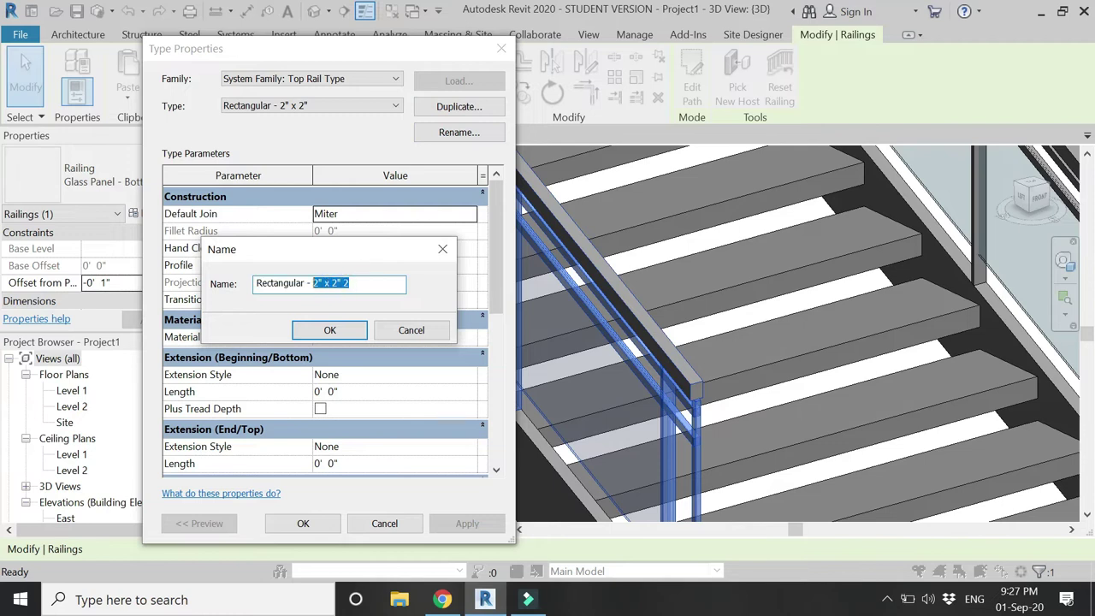
pyautogui.write('3')
pyautogui.press('Return')
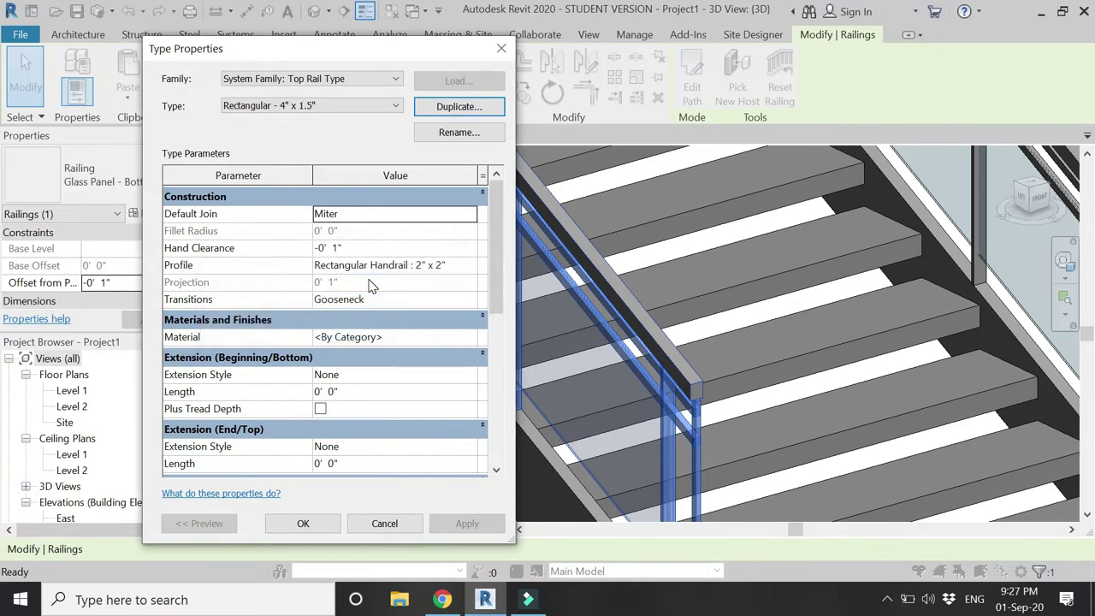
# Set the new top rail type's profile to Rail Profile 4''x1.5'' and its material to Mahogany, and accept the railing type changes
pyautogui.click(468, 274)
pyautogui.click(471, 267)
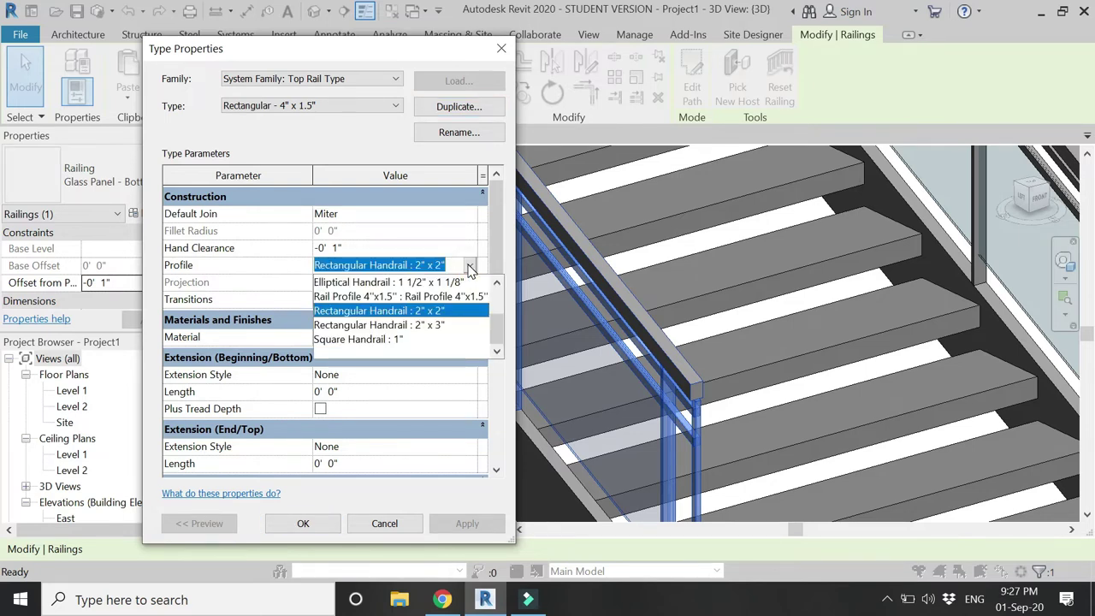
pyautogui.click(473, 297)
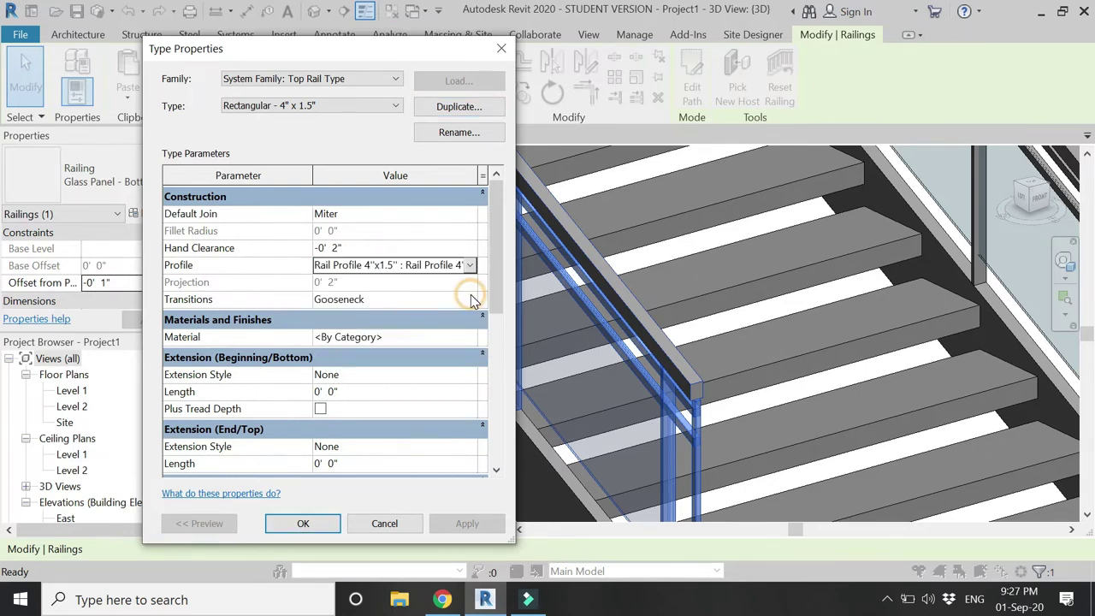
pyautogui.click(469, 338)
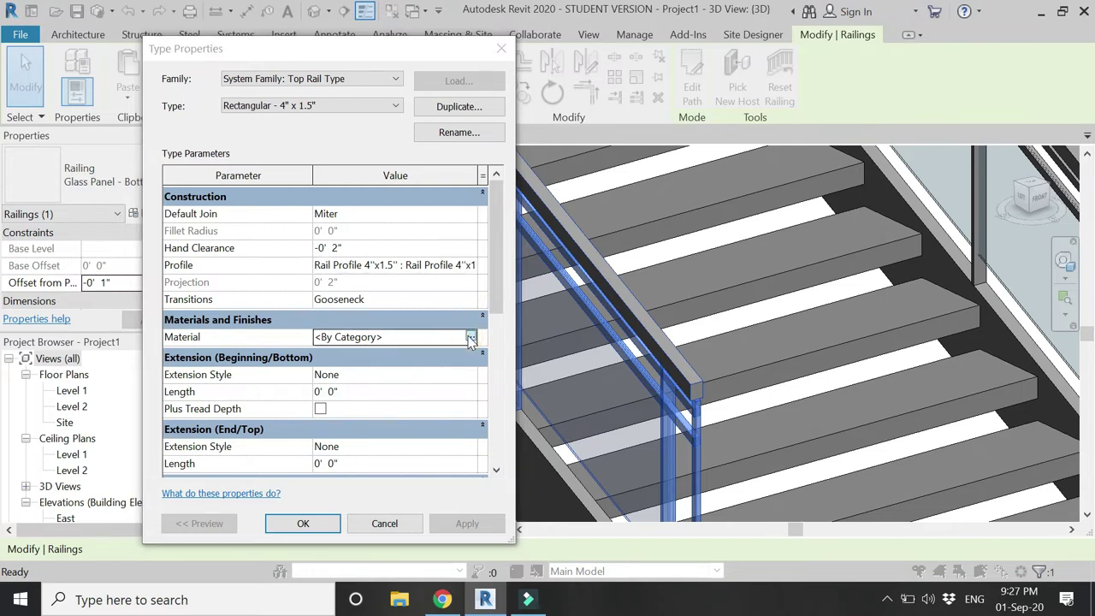
pyautogui.click(470, 339)
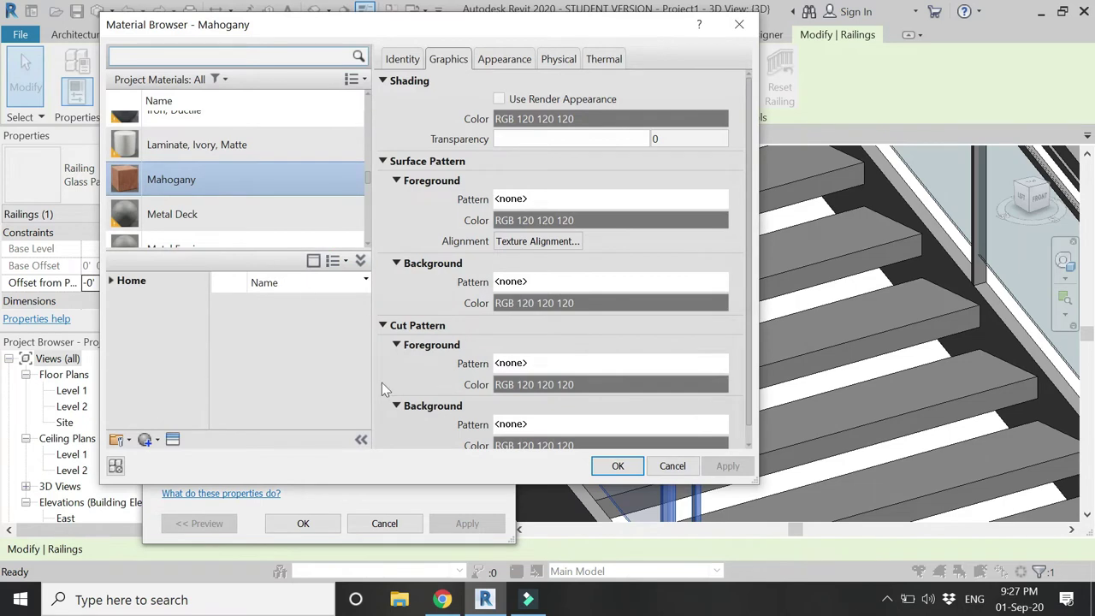
pyautogui.click(616, 466)
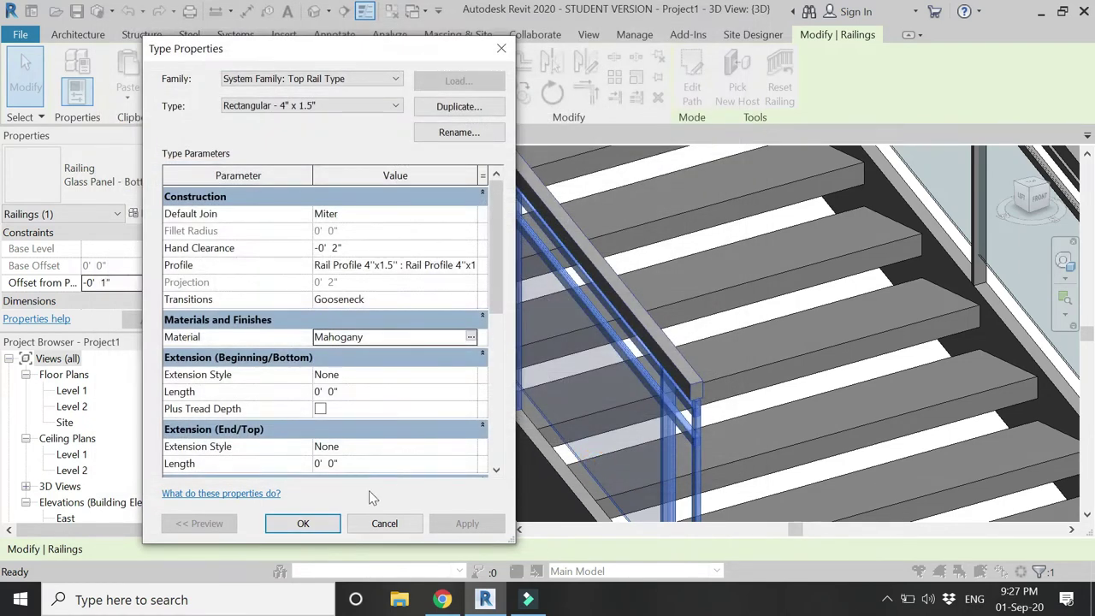
pyautogui.click(326, 522)
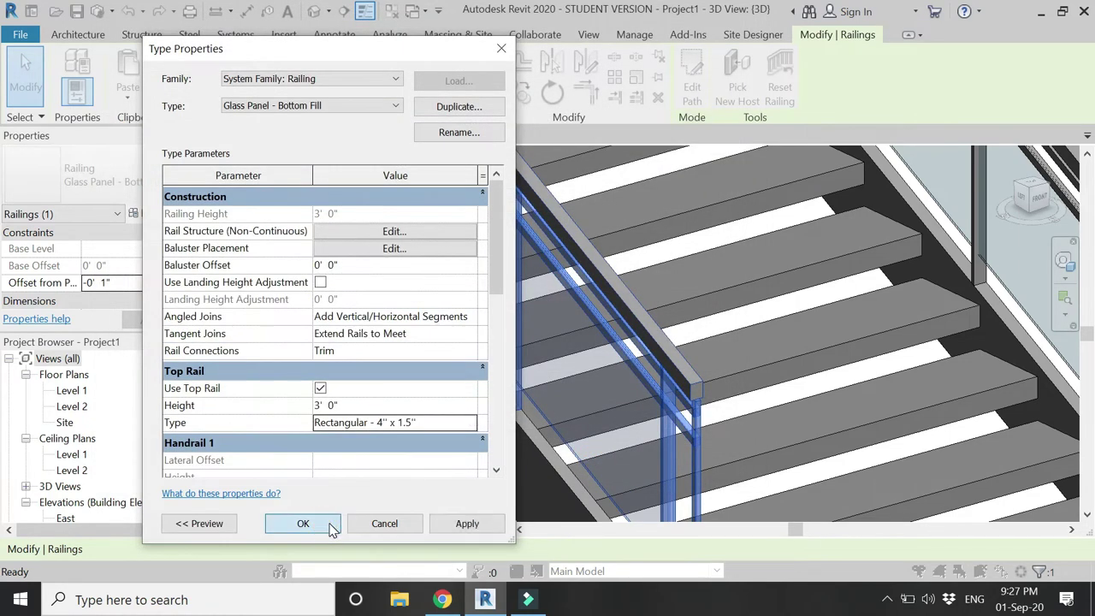
pyautogui.click(332, 526)
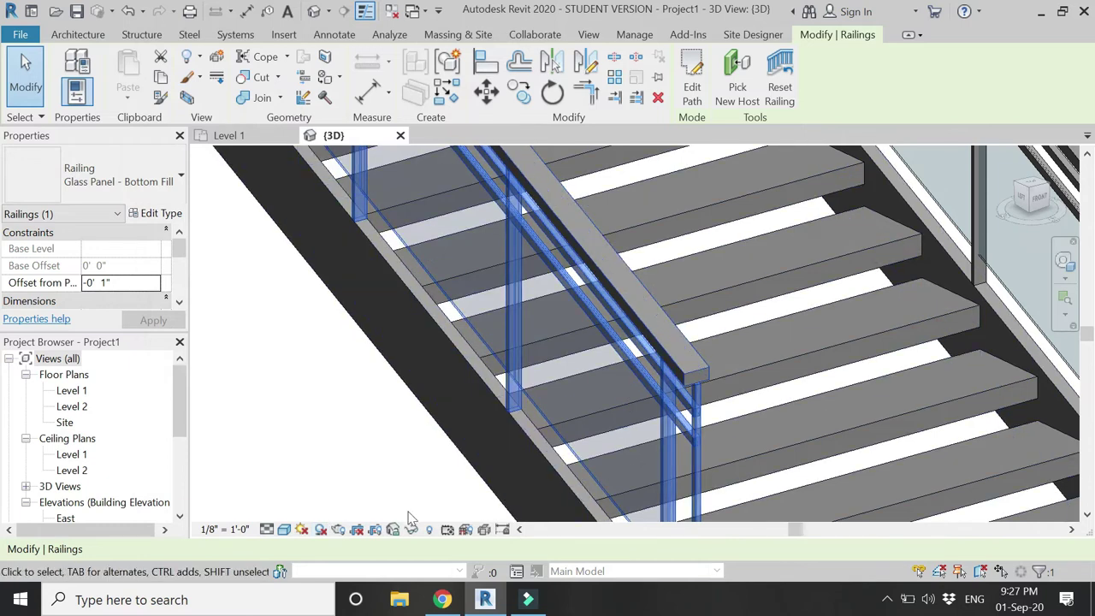
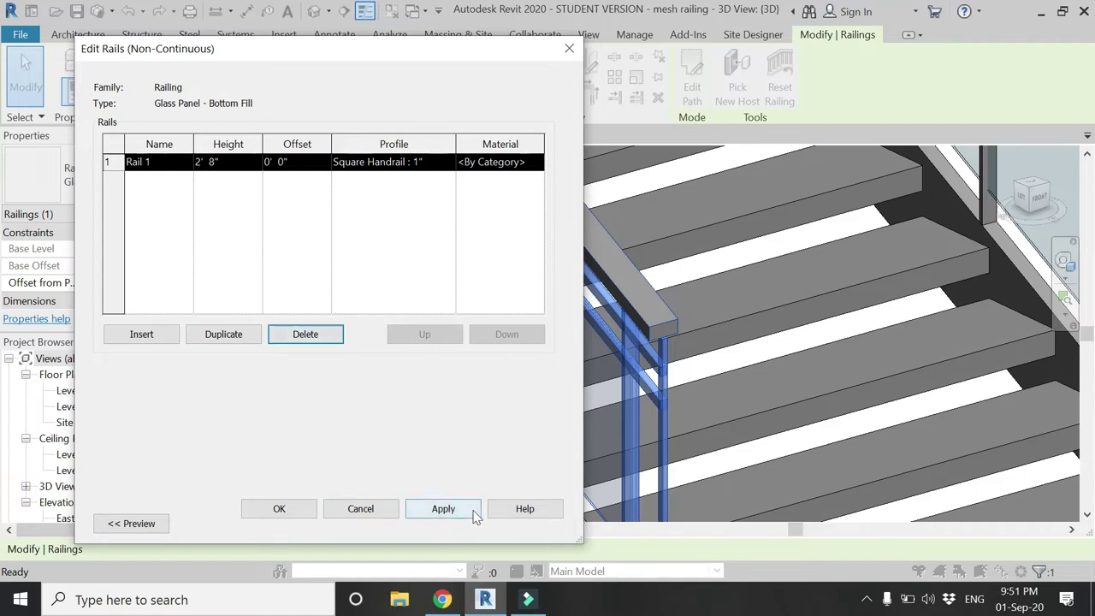
# Accept the railing's rail structure with only Rail 1 at 2' 8", close the type properties and clear the selection
pyautogui.click(280, 510)
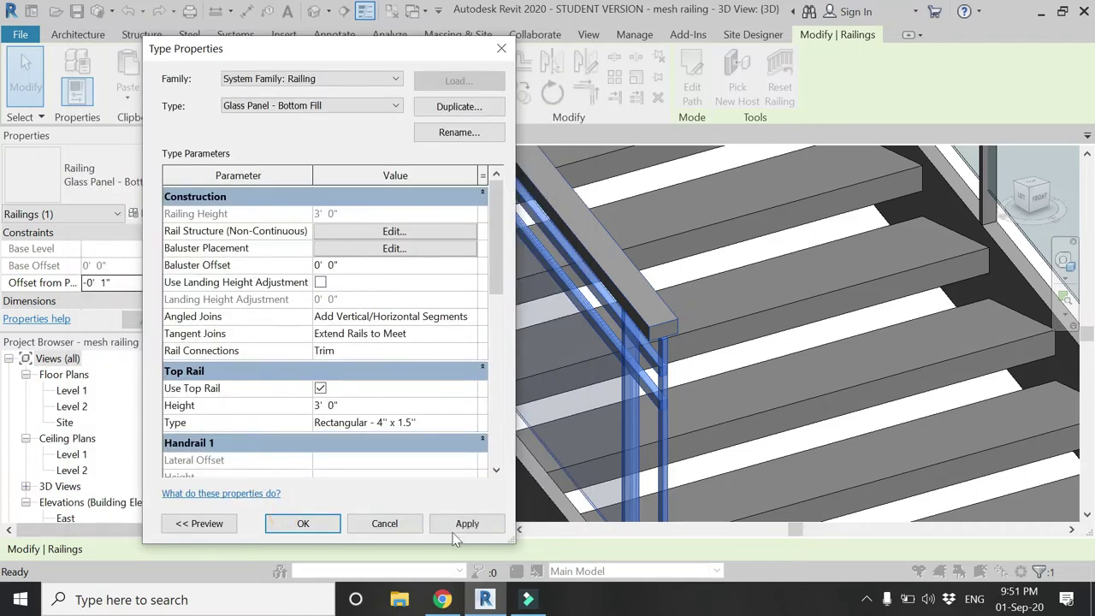
pyautogui.click(303, 522)
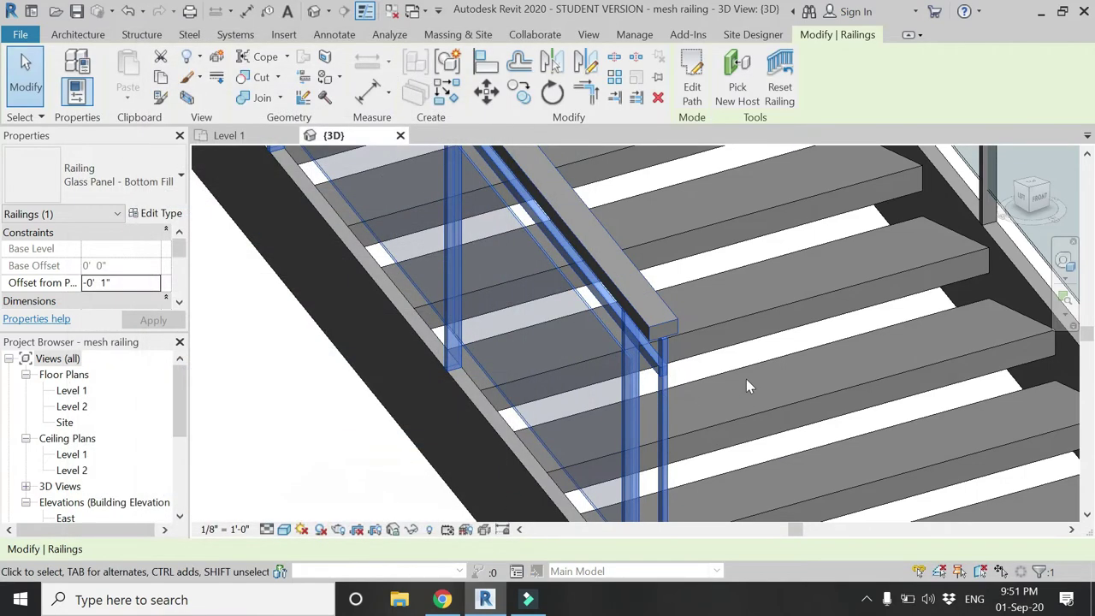
pyautogui.click(317, 430)
# Create another new family from the Profile-Rail template for the lower rail
pyautogui.click(14, 34)
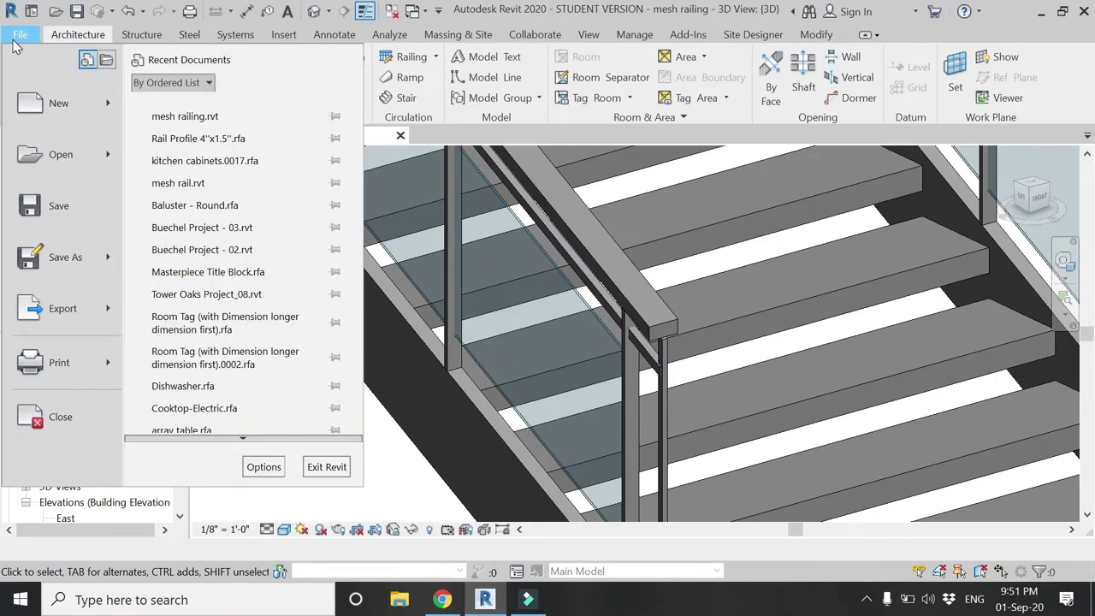
pyautogui.moveTo(60, 103)
pyautogui.click(259, 153)
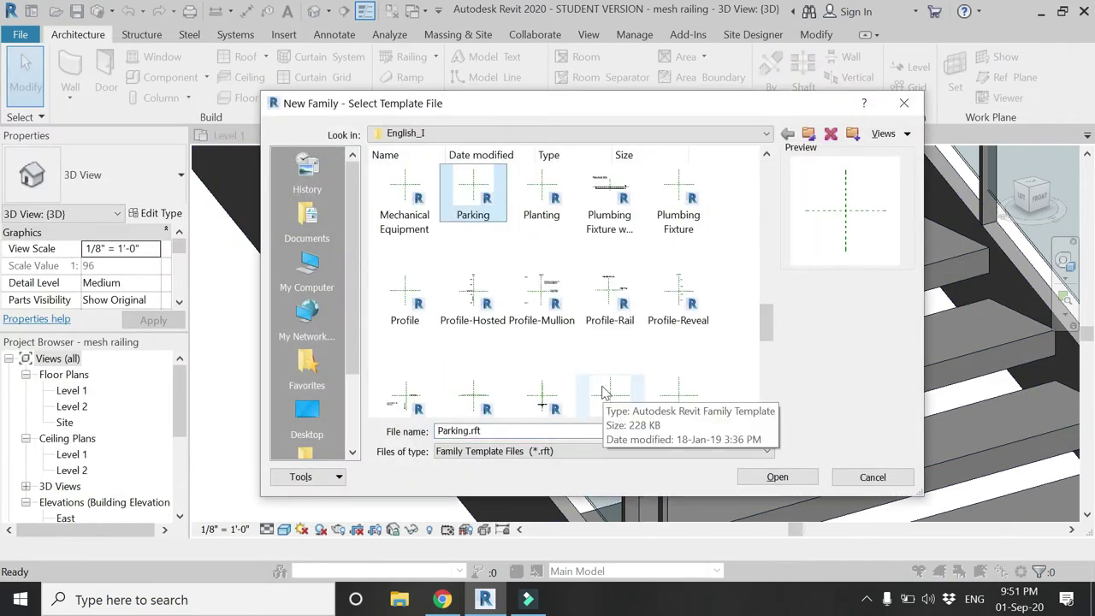
pyautogui.click(607, 299)
pyautogui.click(775, 476)
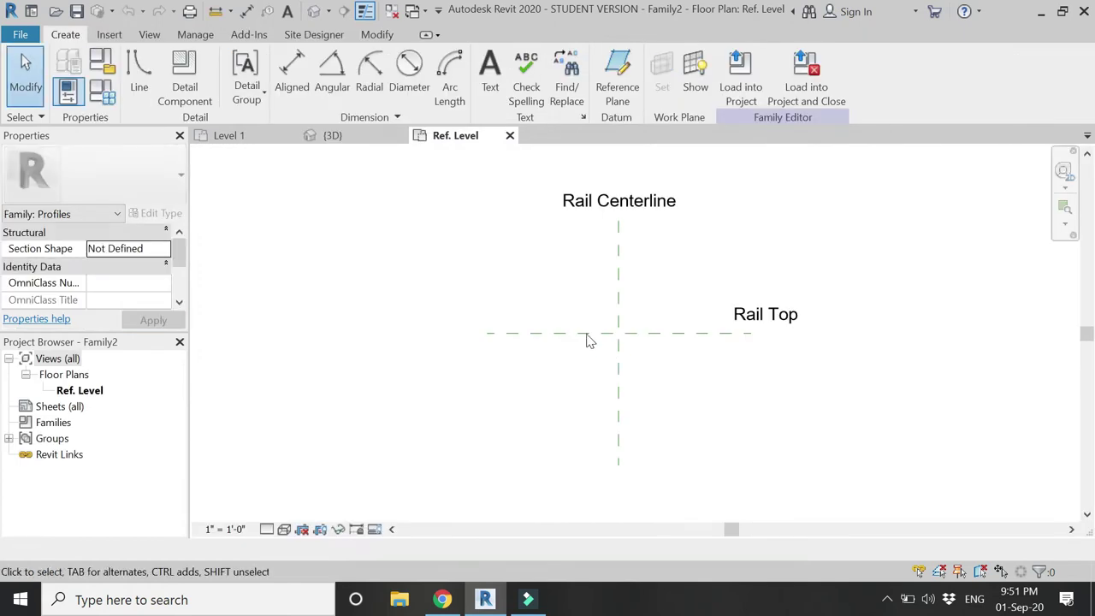
# Draw the lower rail profile from the reference intersection: left along Rail Top, up, right across the centerline and back down to Rail Top
pyautogui.click(141, 68)
pyautogui.scroll(5, 583, 328)
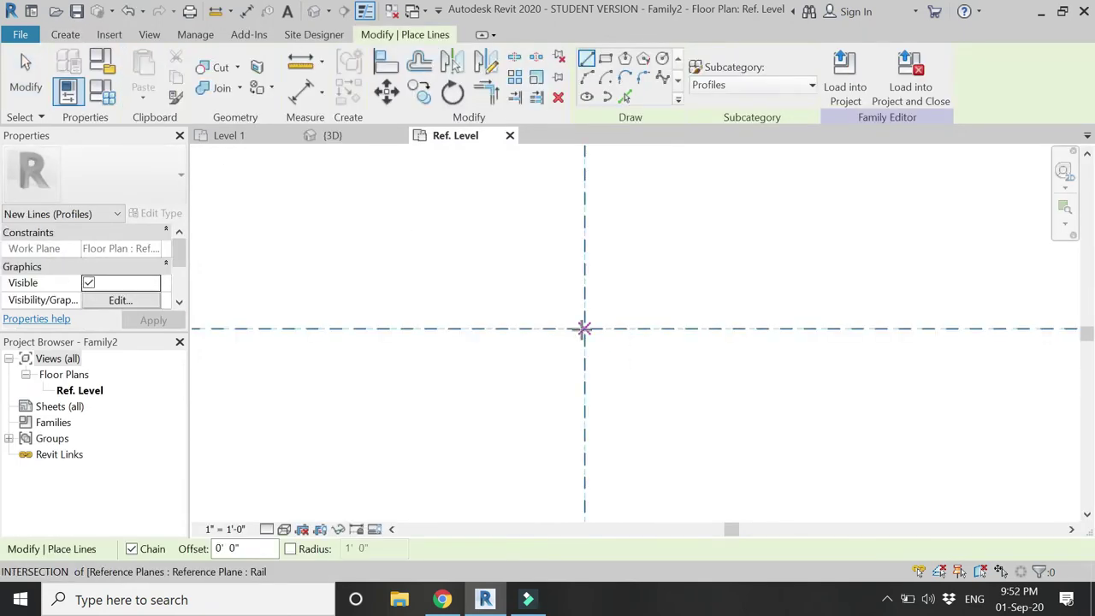
pyautogui.click(524, 327)
pyautogui.click(525, 299)
pyautogui.click(642, 300)
pyautogui.click(643, 328)
pyautogui.press('Escape')
pyautogui.press('Escape')
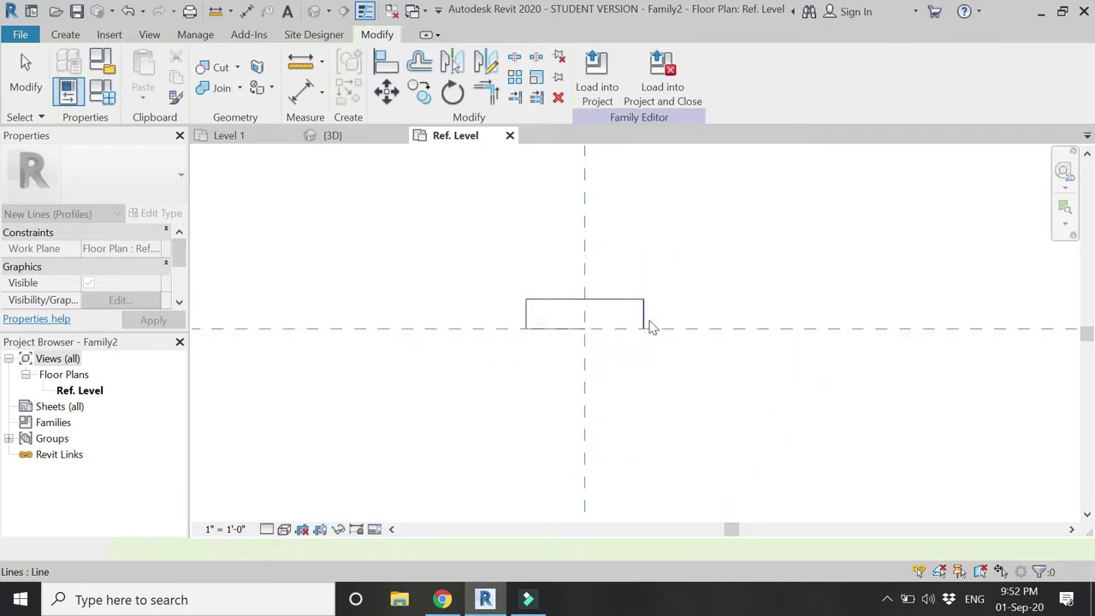
# Trim the lower rail profile's right edge and bottom line to a corner so the rectangle closes
pyautogui.press('t')
pyautogui.press('r')
pyautogui.click(643, 318)
pyautogui.click(575, 330)
pyautogui.press('Escape')
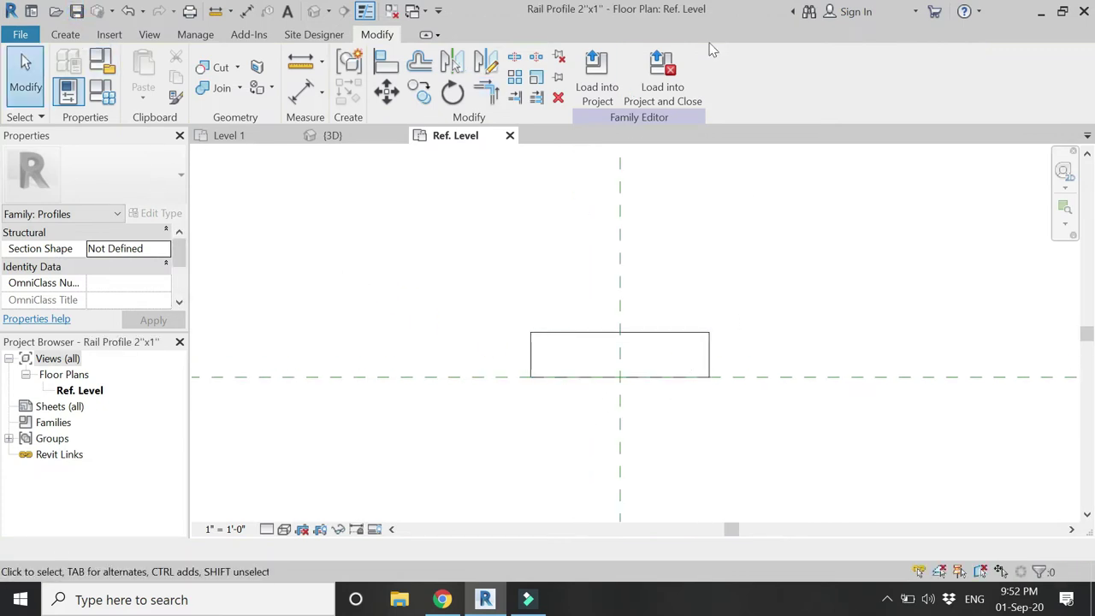
# Load Rail Profile 2''x1'' into the mesh railing project, close its family, and select the glass panel railing in the 3D view
pyautogui.click(680, 87)
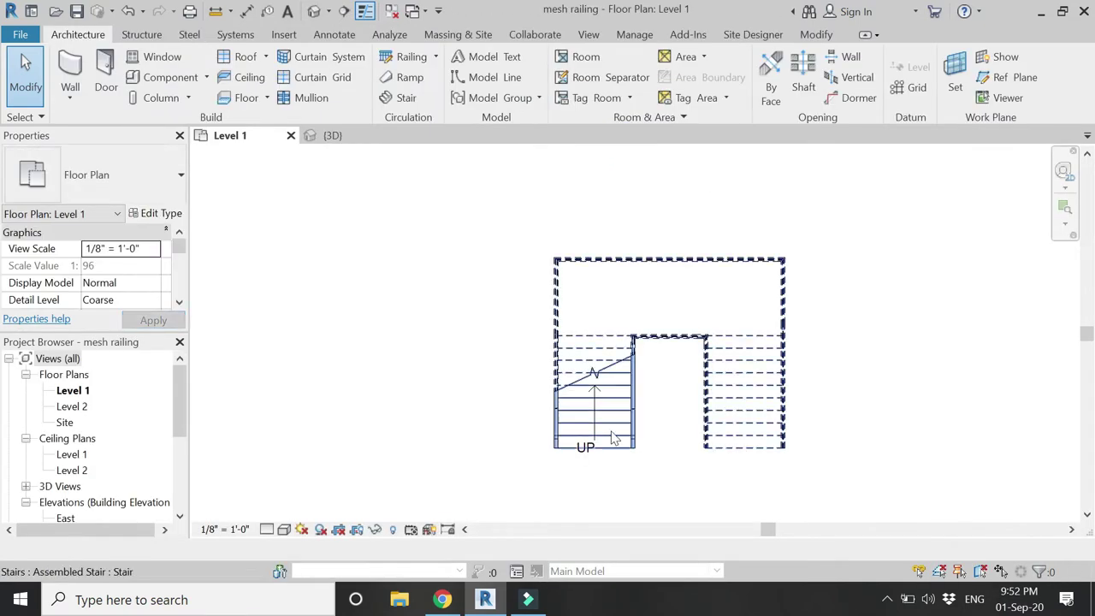
pyautogui.click(333, 135)
pyautogui.scroll(-3, 659, 210)
pyautogui.click(625, 265)
pyautogui.press('Escape')
pyautogui.scroll(3, 640, 260)
pyautogui.click(638, 261)
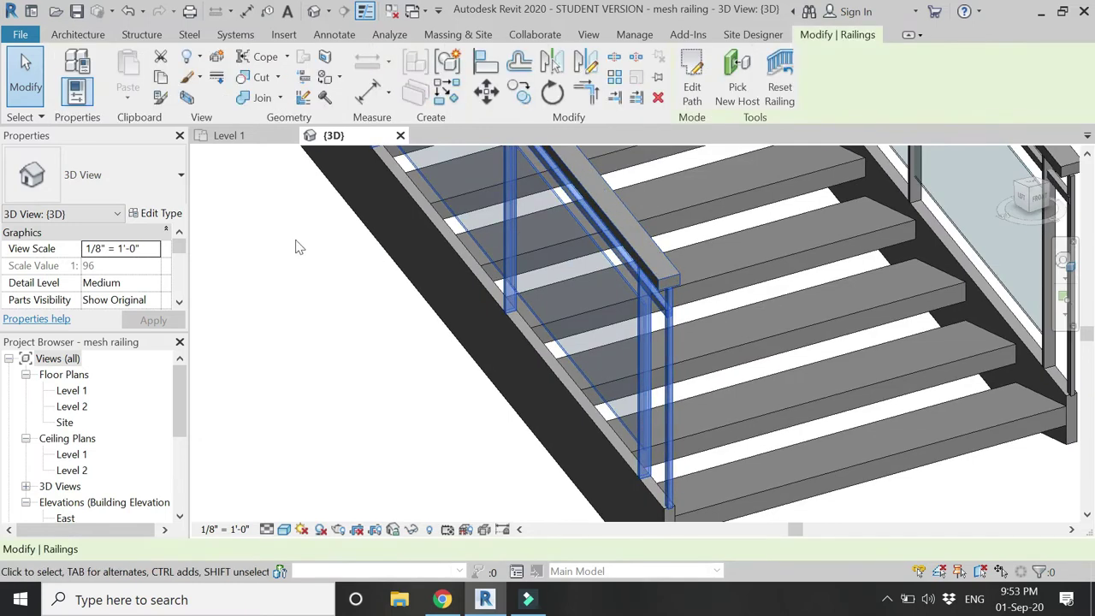
# In the railing type's rail structure, set Rail 1's profile to Rail Profile 2''x1'' and its offset to 3"
pyautogui.click(156, 213)
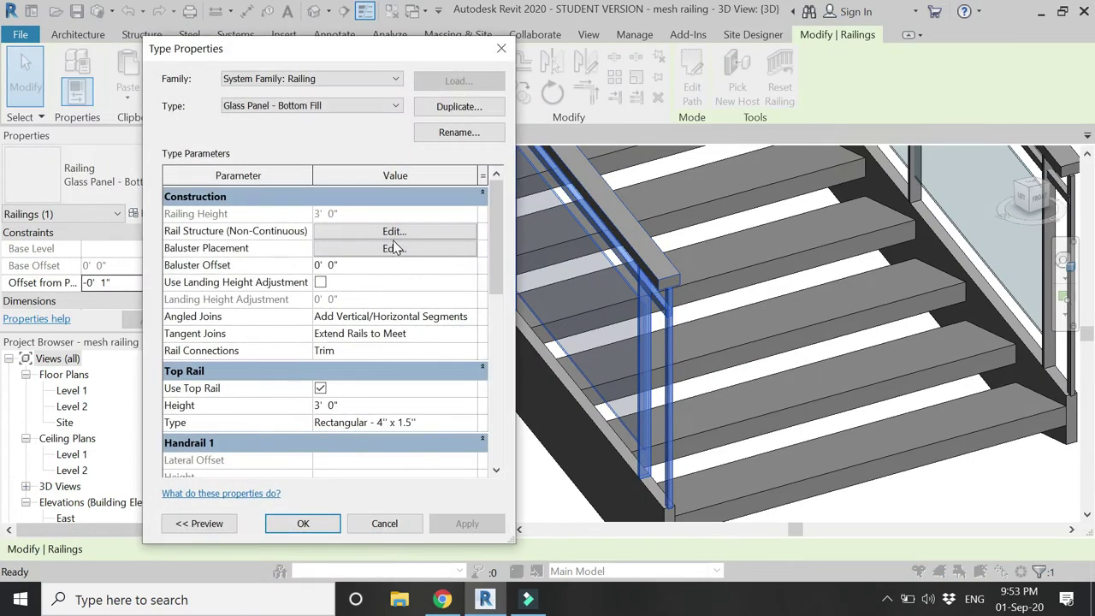
pyautogui.click(394, 237)
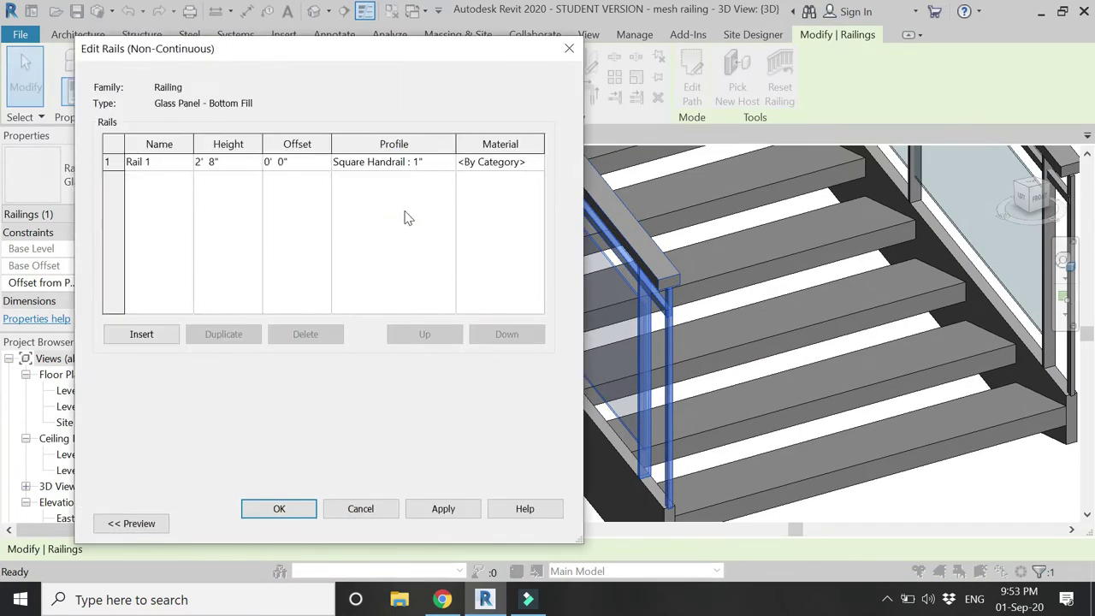
pyautogui.click(444, 165)
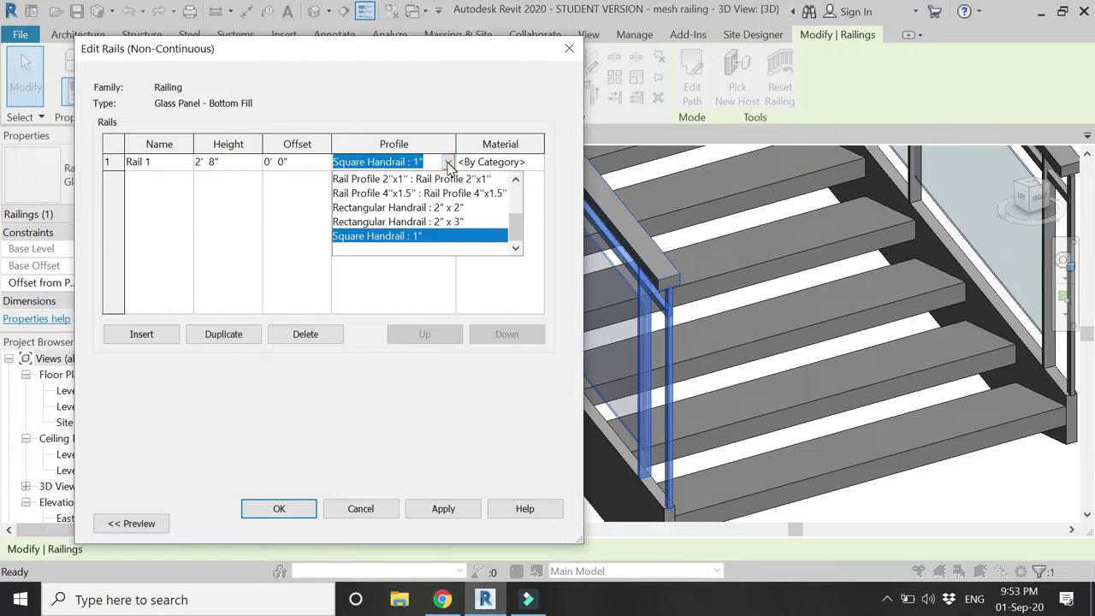
pyautogui.click(451, 180)
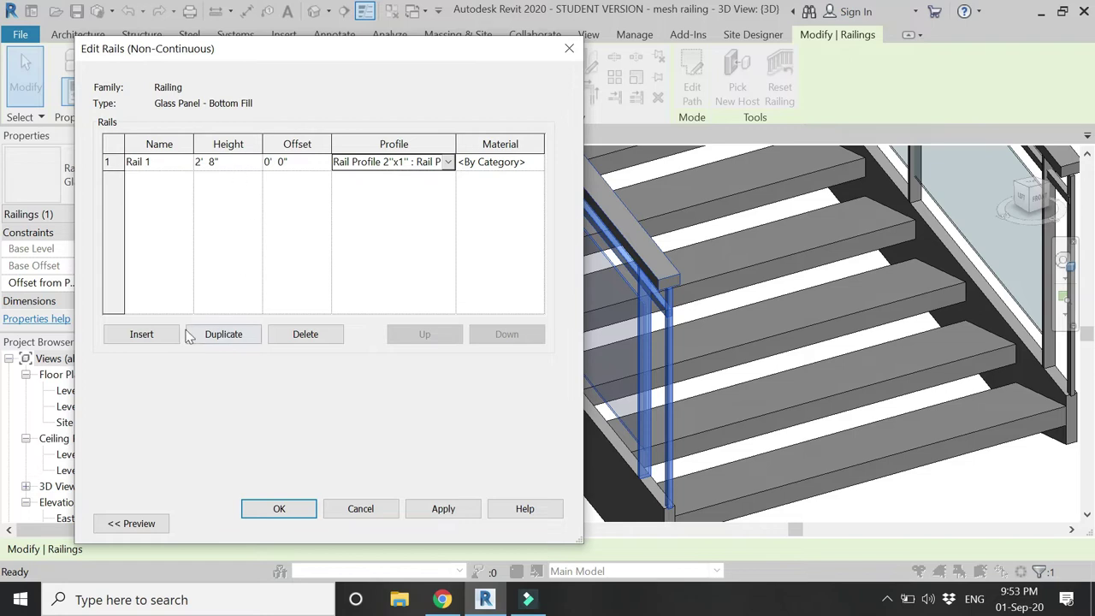
pyautogui.click(321, 162)
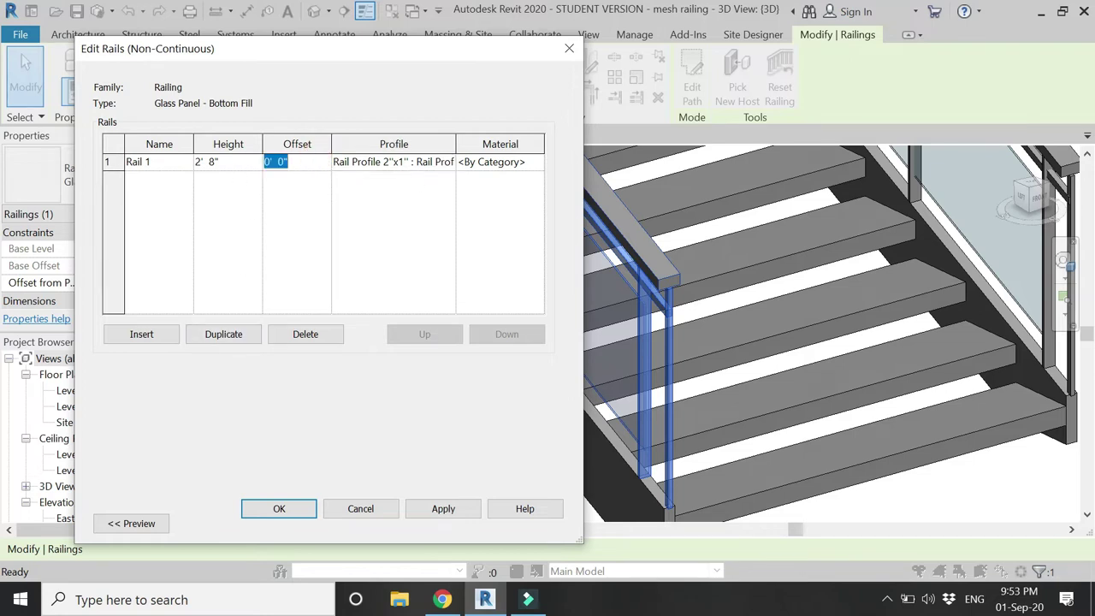
pyautogui.write('3')
pyautogui.press('Tab')
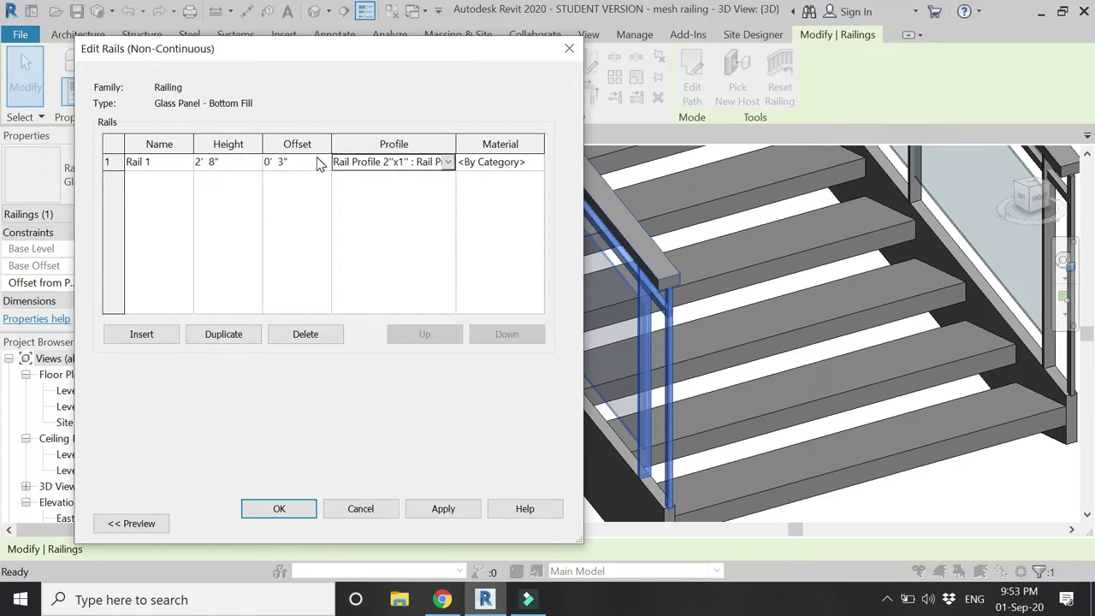
# Assign Mahogany as Rail 1's material and apply the changes to the Glass Panel - Bottom Fill railing type
pyautogui.click(539, 164)
pyautogui.click(537, 161)
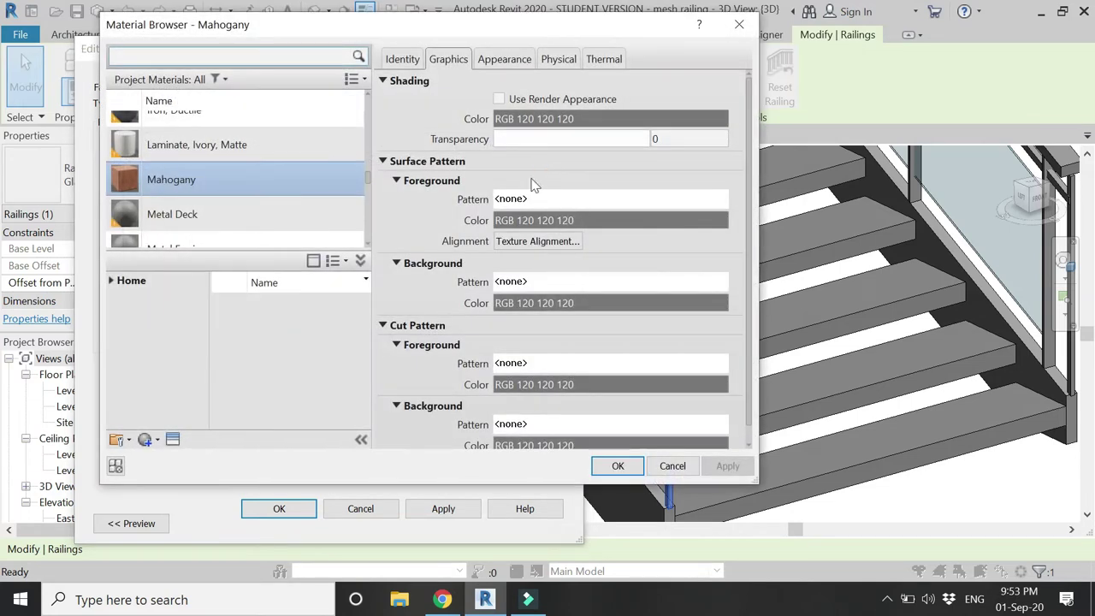
pyautogui.click(616, 464)
pyautogui.click(284, 509)
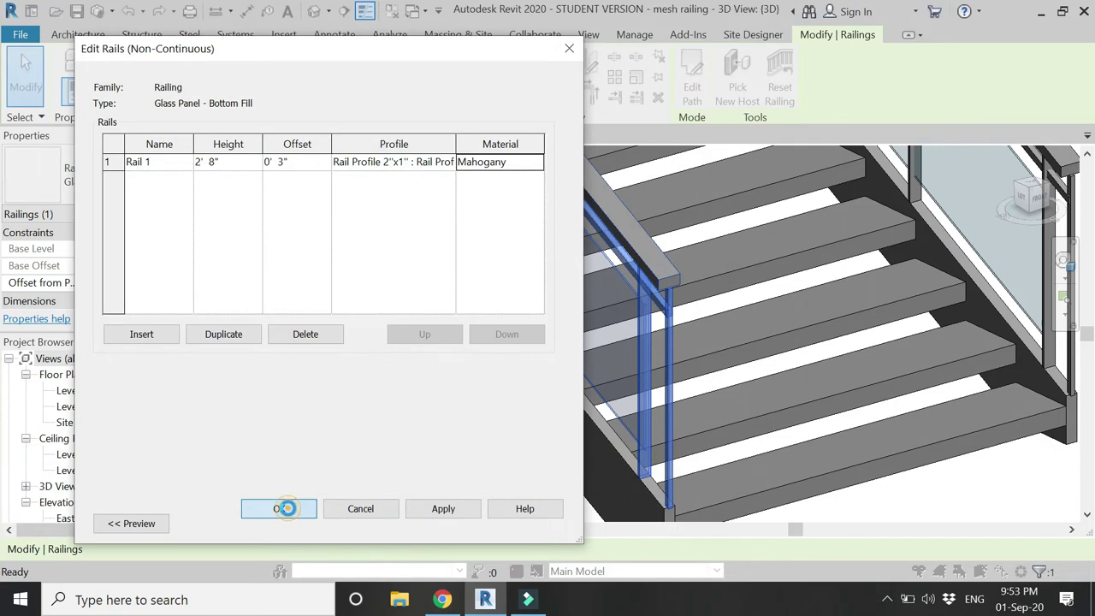
pyautogui.click(469, 522)
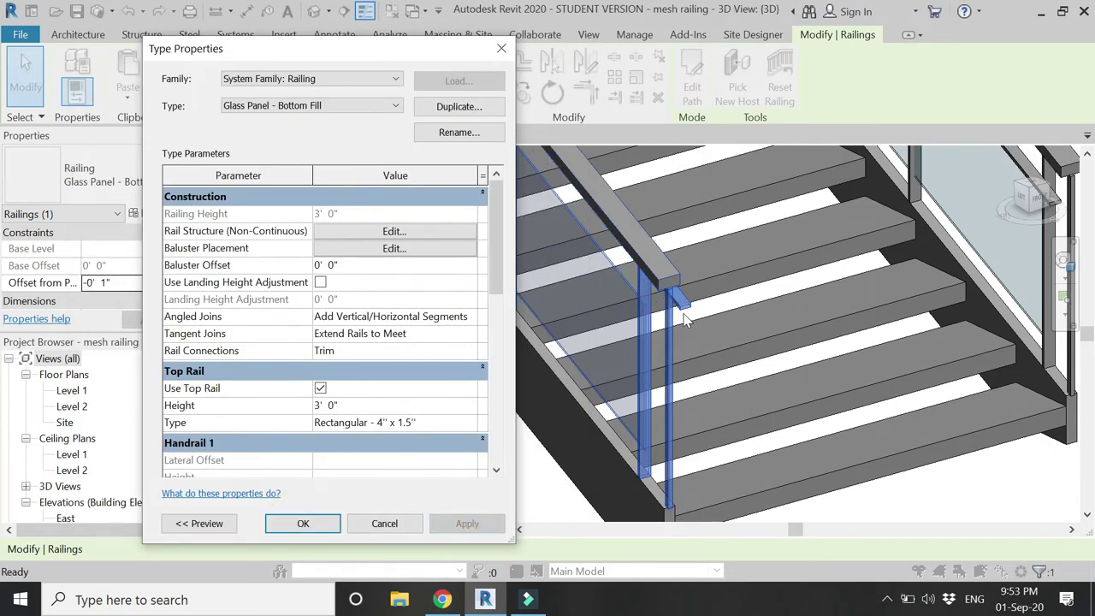
pyautogui.click(301, 523)
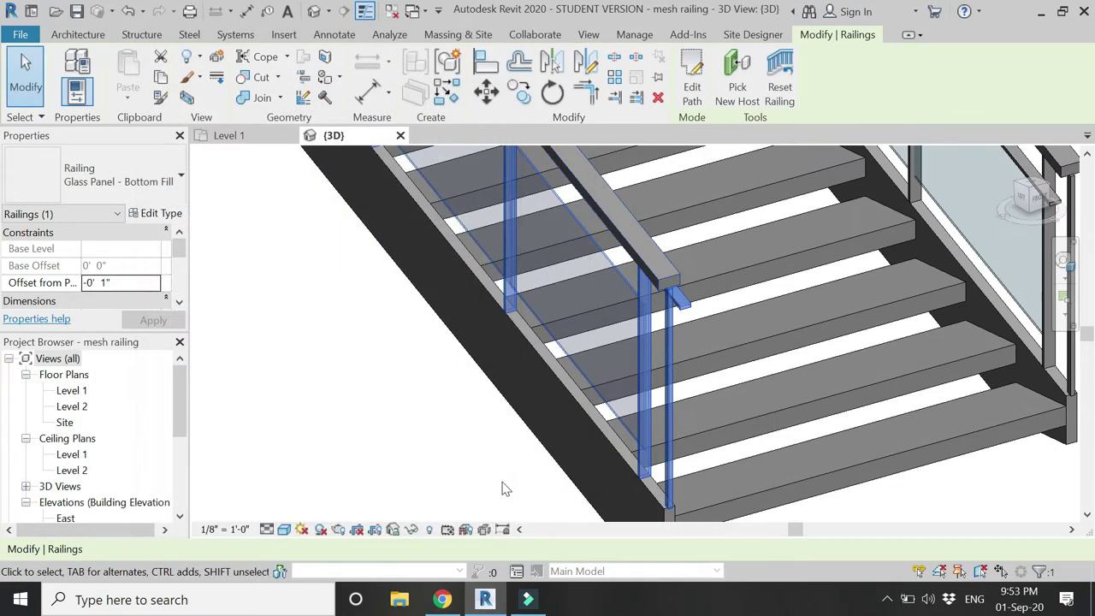
# Examine how the lower rail follows the glass panel railings along the stair flights and landing, and clear the railing selection
pyautogui.scroll(-3, 501, 487)
pyautogui.scroll(-2, 835, 486)
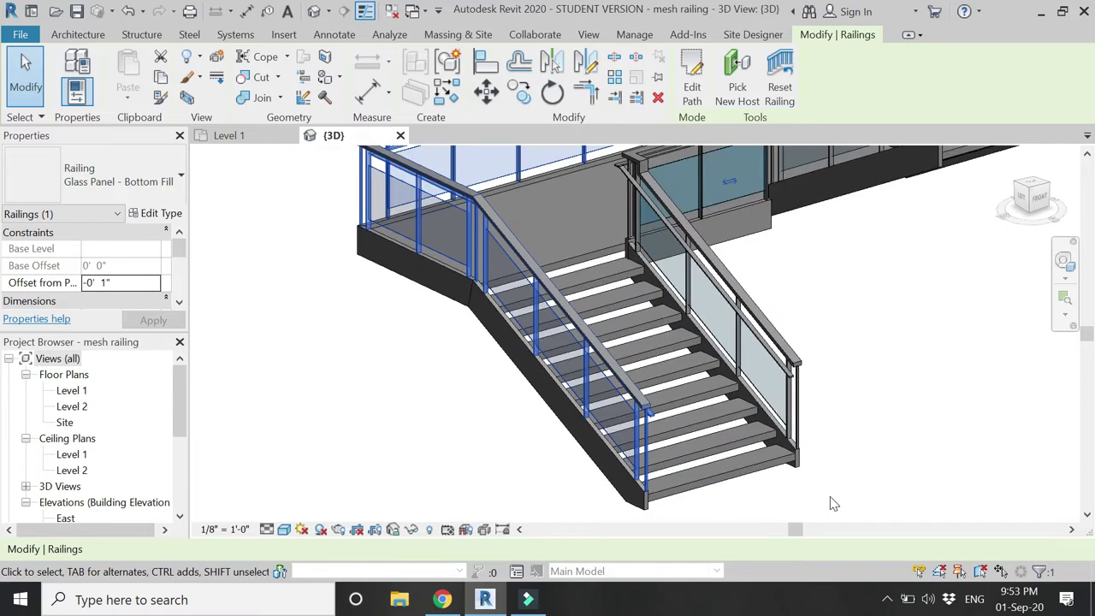
pyautogui.scroll(4, 648, 190)
pyautogui.scroll(2, 647, 190)
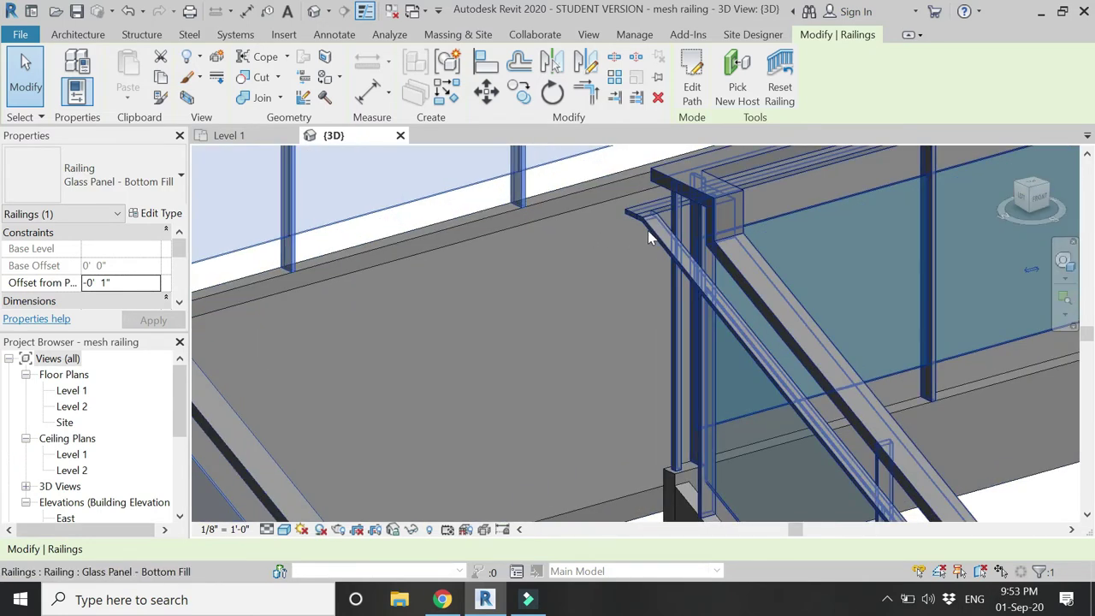
pyautogui.scroll(-2, 415, 343)
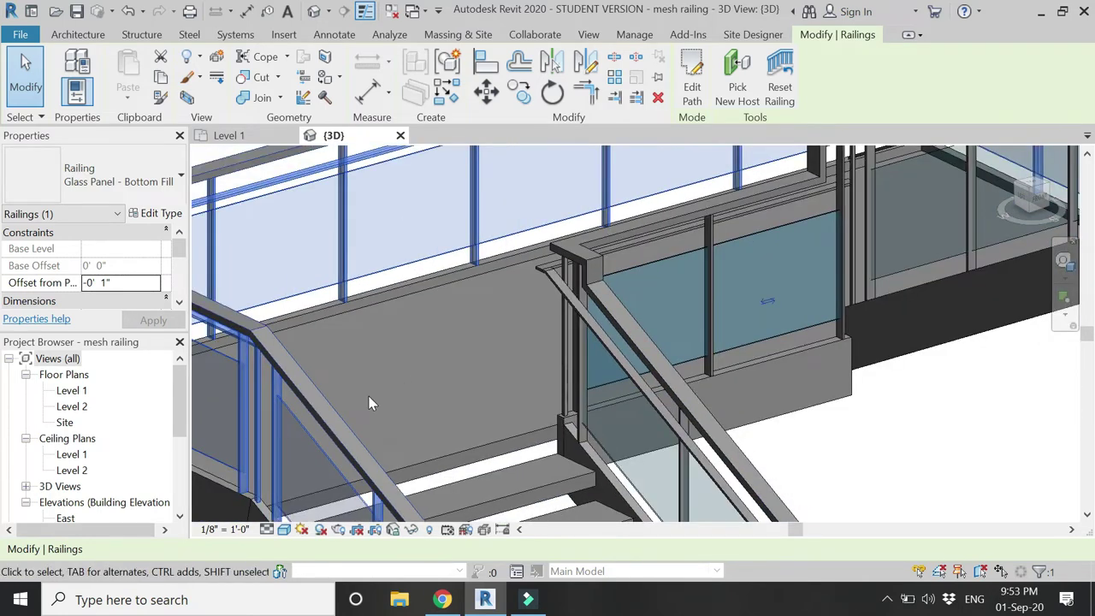
pyautogui.scroll(-2, 371, 398)
pyautogui.scroll(-1, 793, 334)
pyautogui.scroll(-1, 736, 324)
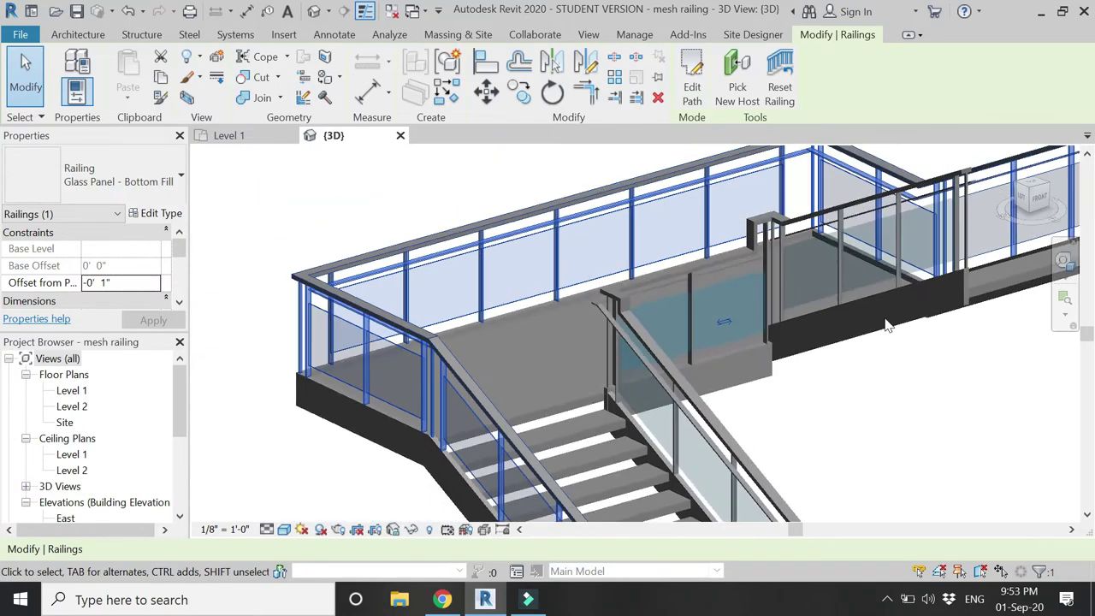
pyautogui.press('Escape')
pyautogui.scroll(-3, 375, 291)
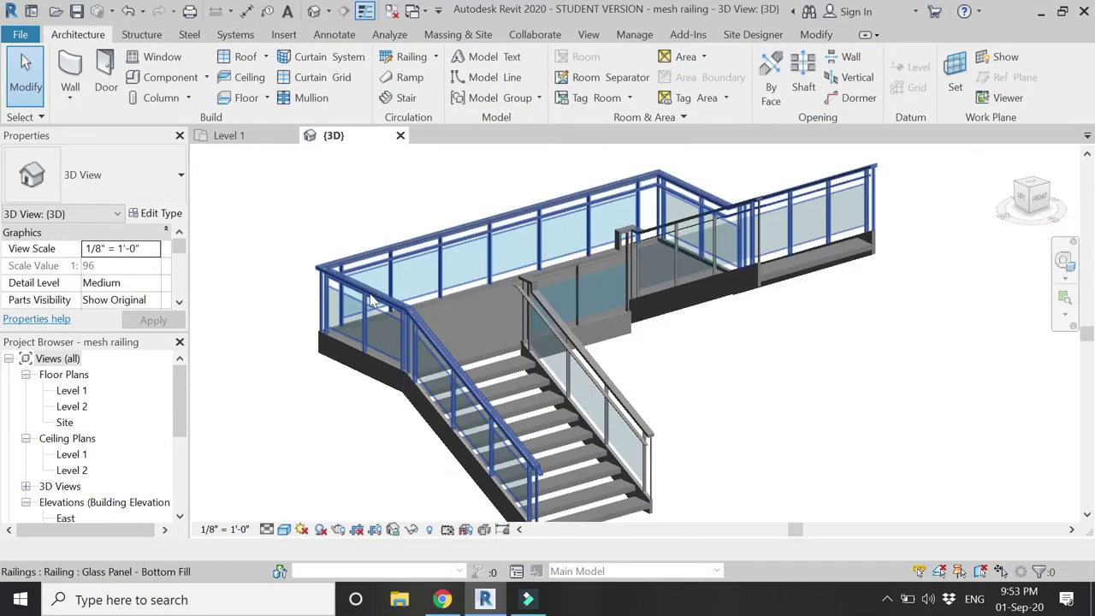
# Select the stair and assign Mahogany as the material of its right support stringer type
pyautogui.scroll(5, 493, 271)
pyautogui.scroll(2, 633, 436)
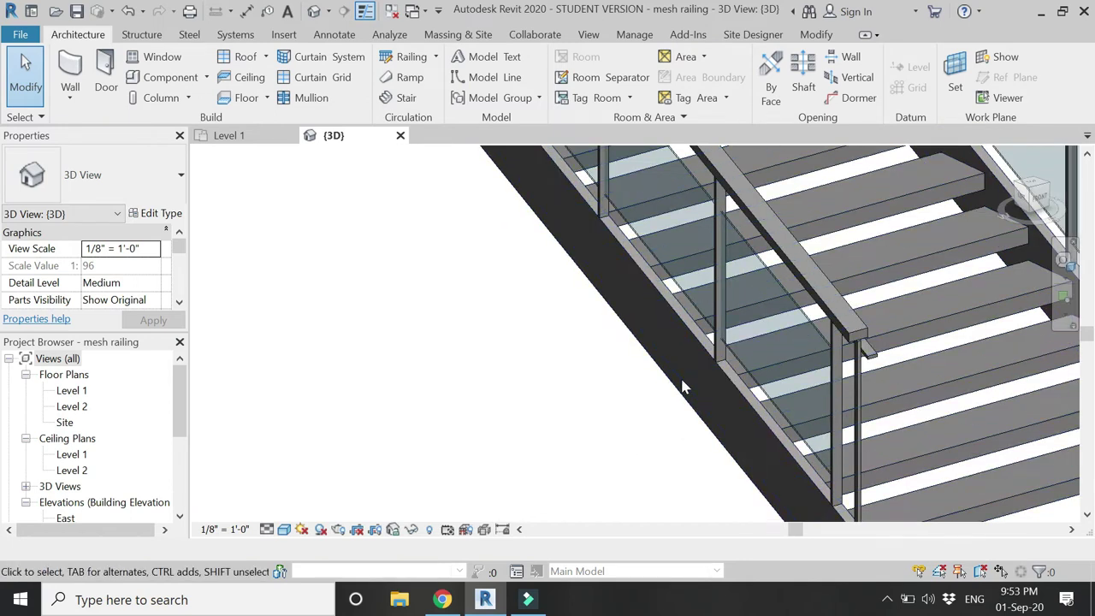
pyautogui.click(680, 390)
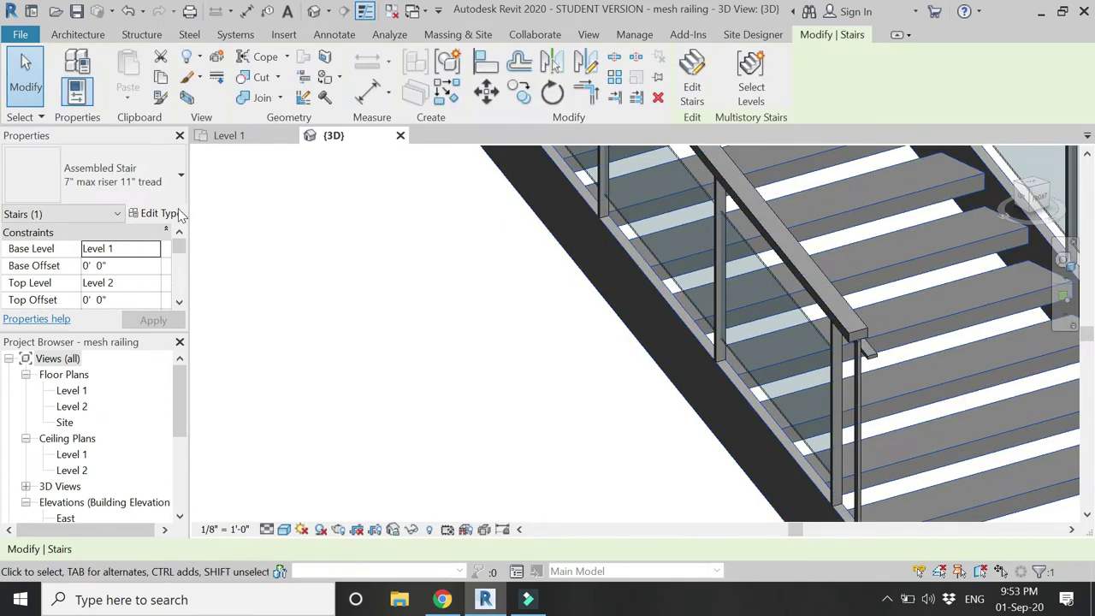
pyautogui.click(159, 213)
pyautogui.click(453, 393)
pyautogui.click(468, 394)
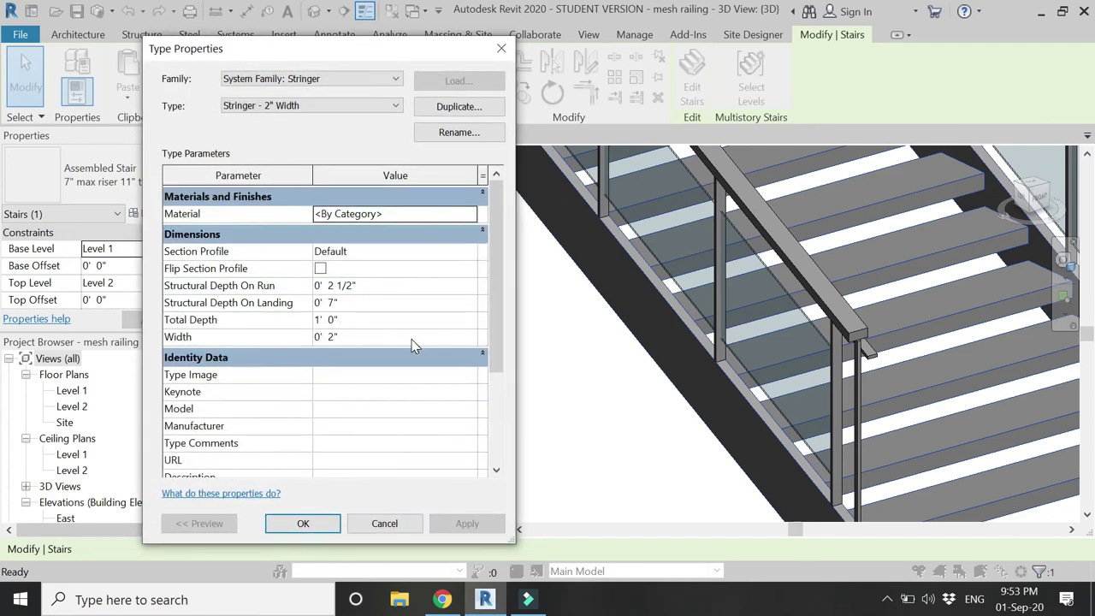
pyautogui.click(472, 214)
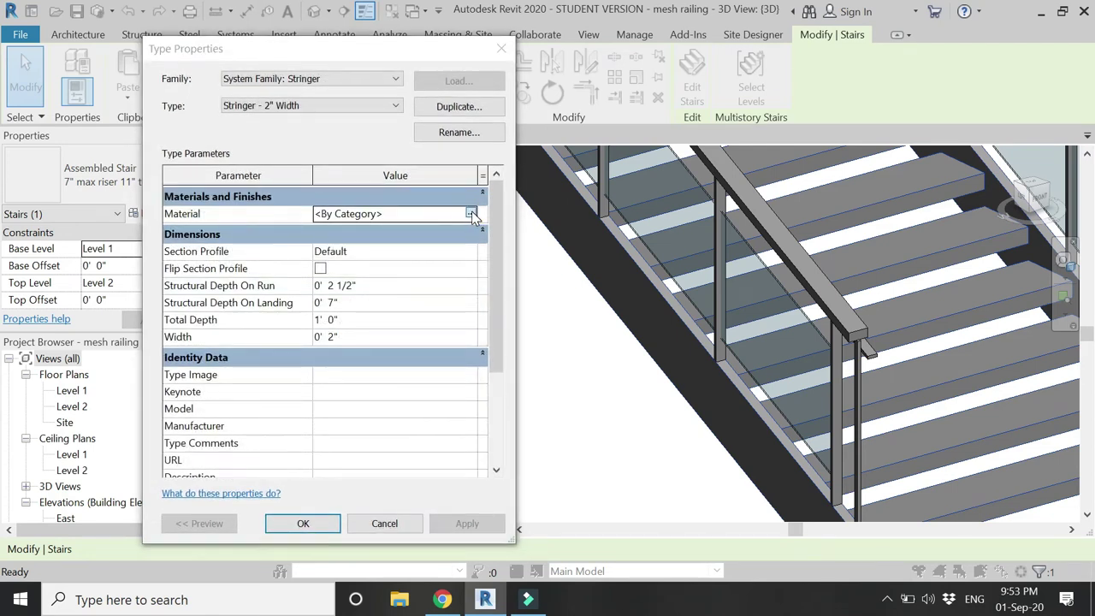
pyautogui.click(619, 464)
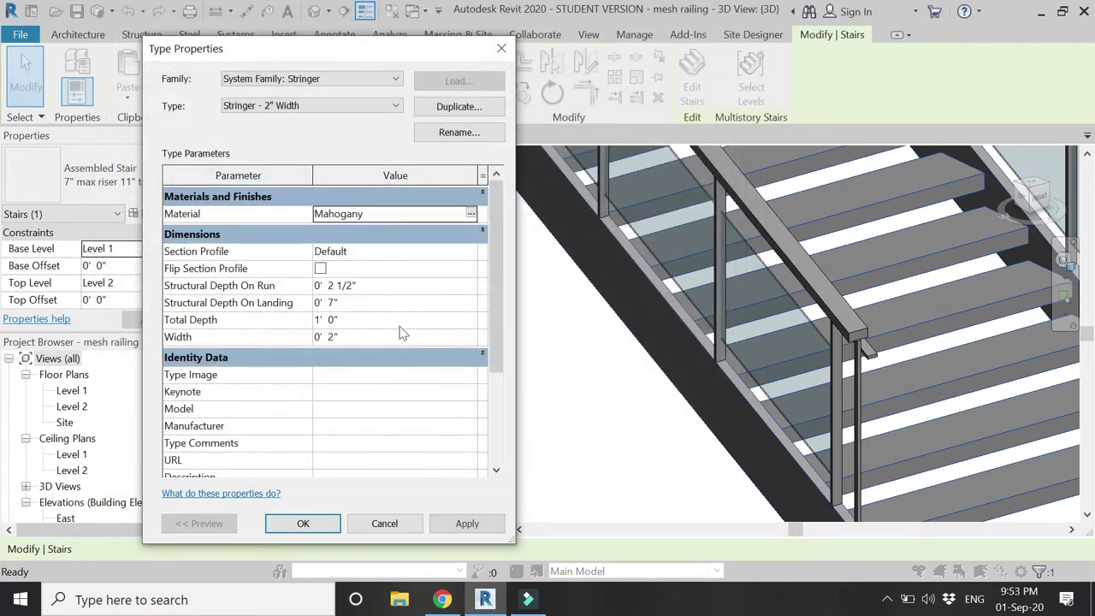
# Set the stringer type's width to 3"
pyautogui.click(366, 290)
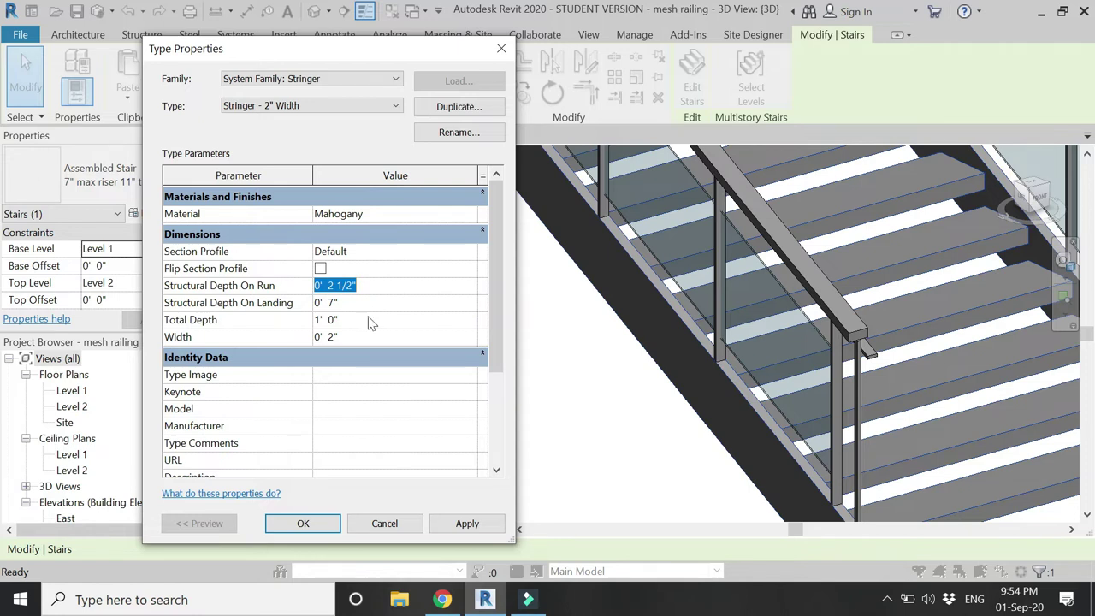
pyautogui.click(359, 340)
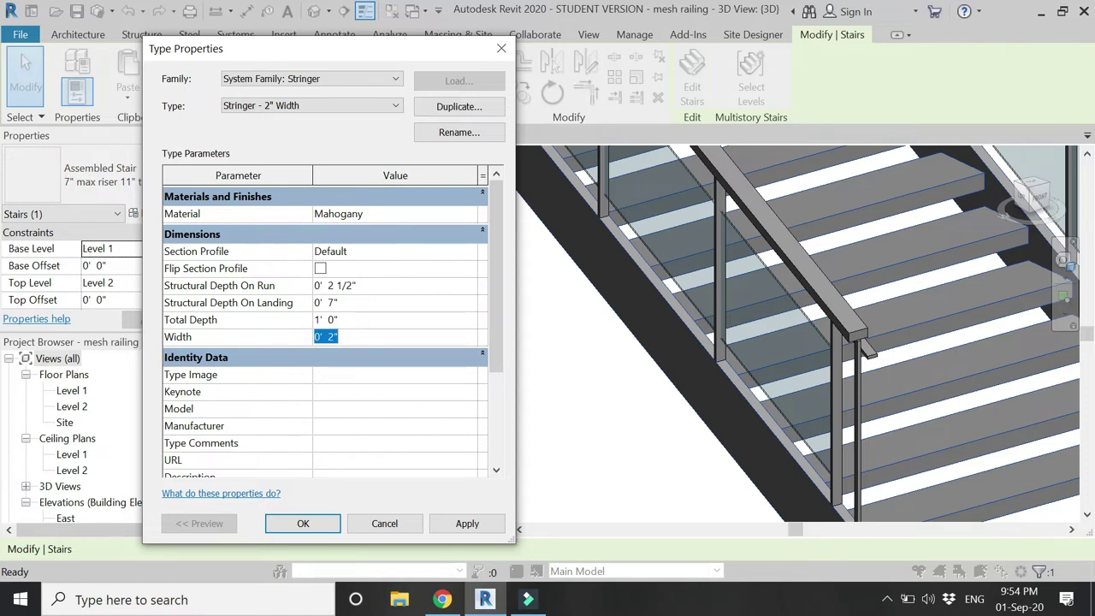
pyautogui.press('Return')
pyautogui.click(459, 106)
pyautogui.press('Escape')
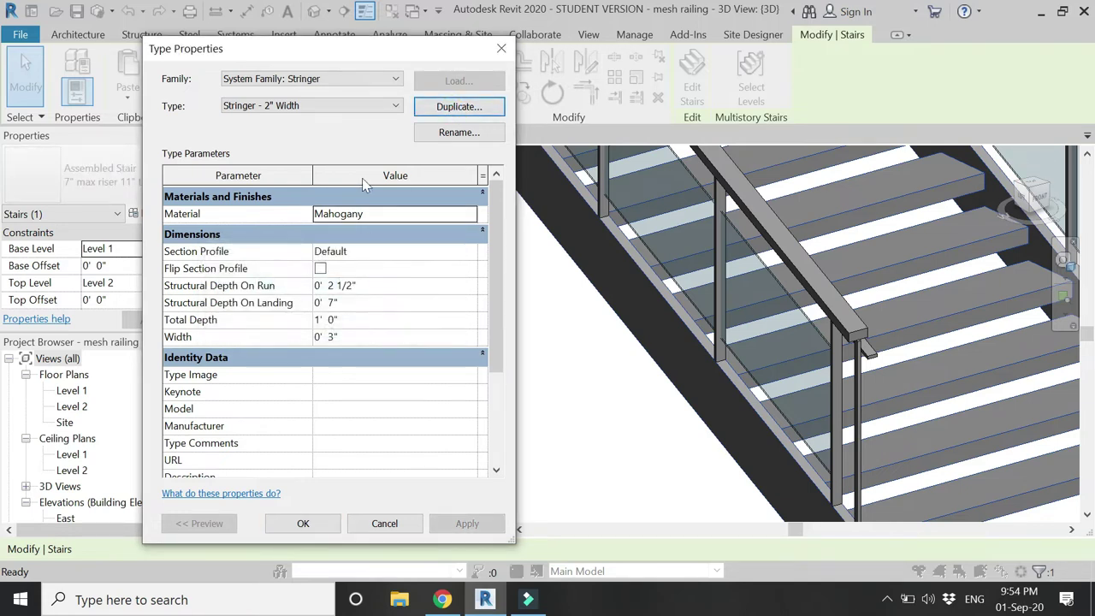
# Rename the stringer type to Stringer - 3" Width and apply the changes to the stair type
pyautogui.click(459, 131)
pyautogui.click(328, 297)
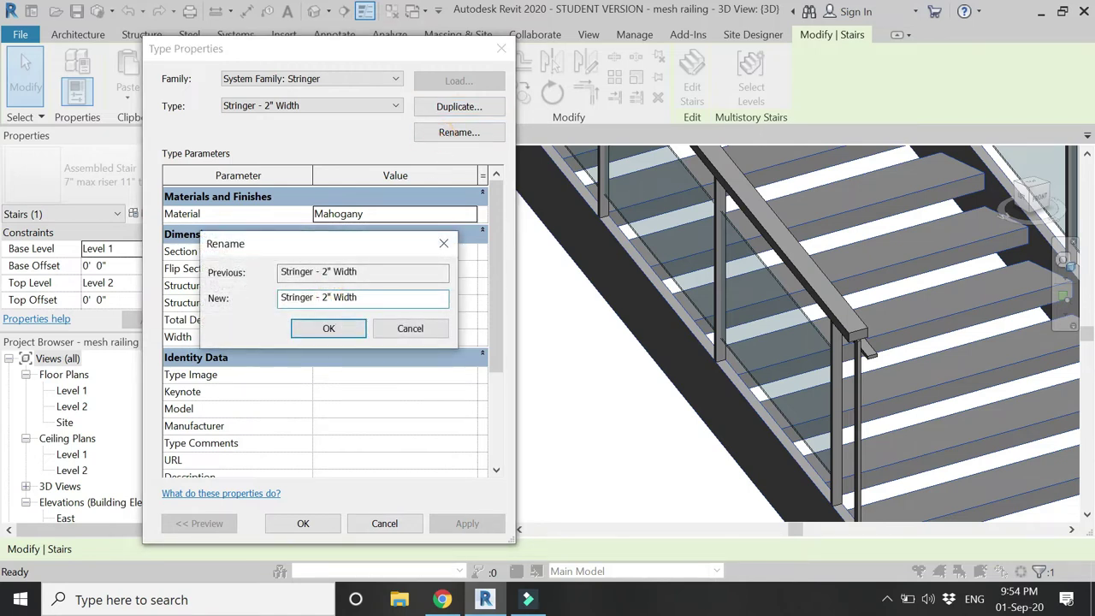
pyautogui.write('3')
pyautogui.press('Return')
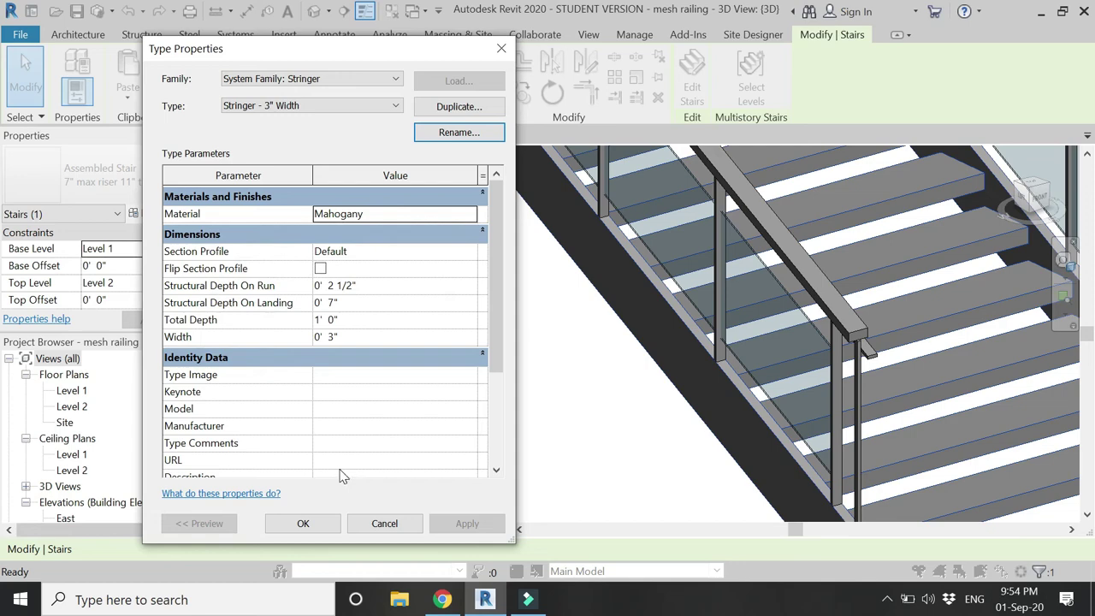
pyautogui.click(303, 524)
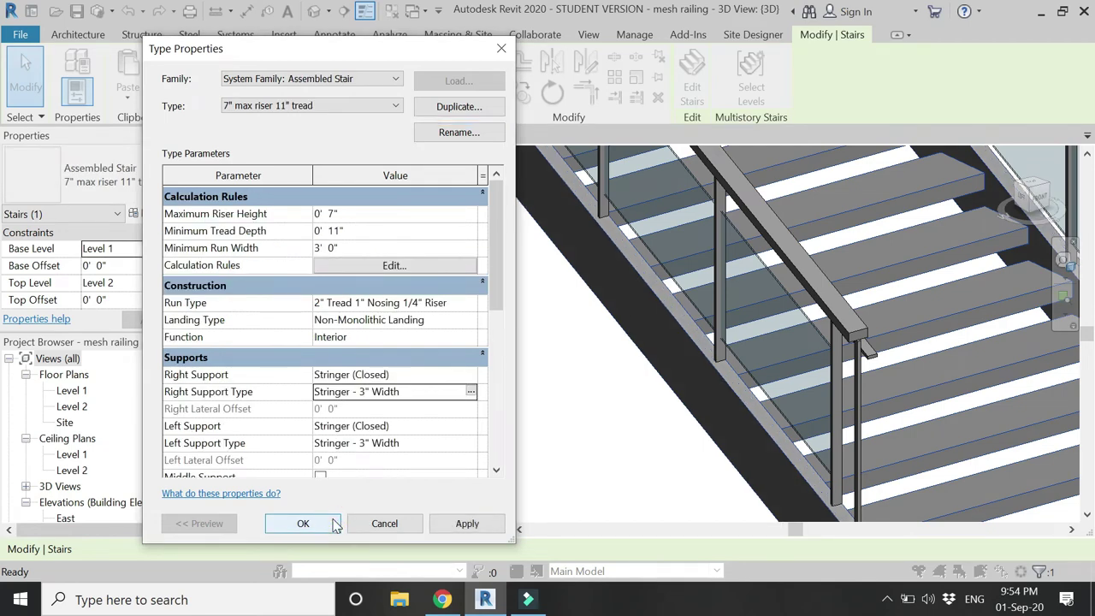
pyautogui.click(302, 524)
# Inspect the stringers, the landing and the base of the glass panel railing's balusters along the lower flight
pyautogui.scroll(-5, 513, 496)
pyautogui.scroll(4, 419, 336)
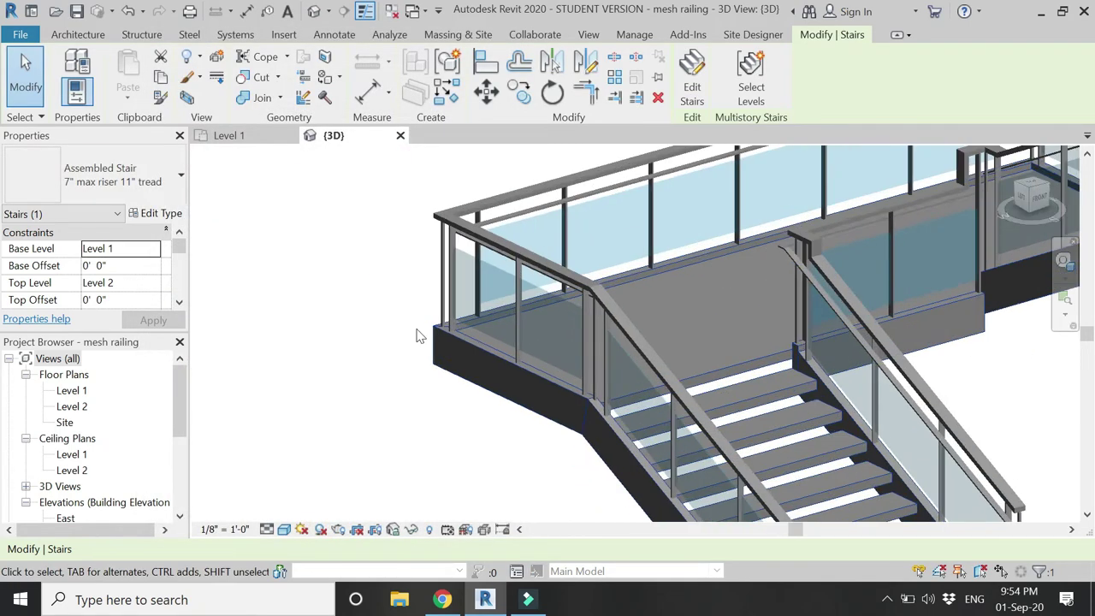
pyautogui.scroll(2, 419, 335)
pyautogui.scroll(-4, 386, 230)
pyautogui.moveTo(386, 230); pyautogui.dragTo(551, 420, button='middle')
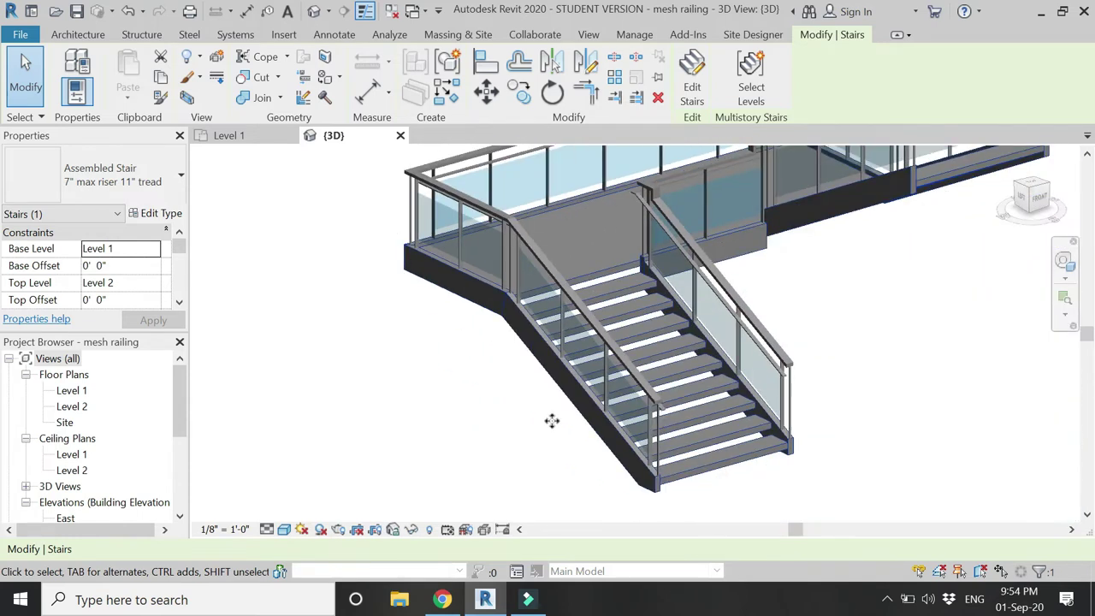
pyautogui.scroll(3, 551, 420)
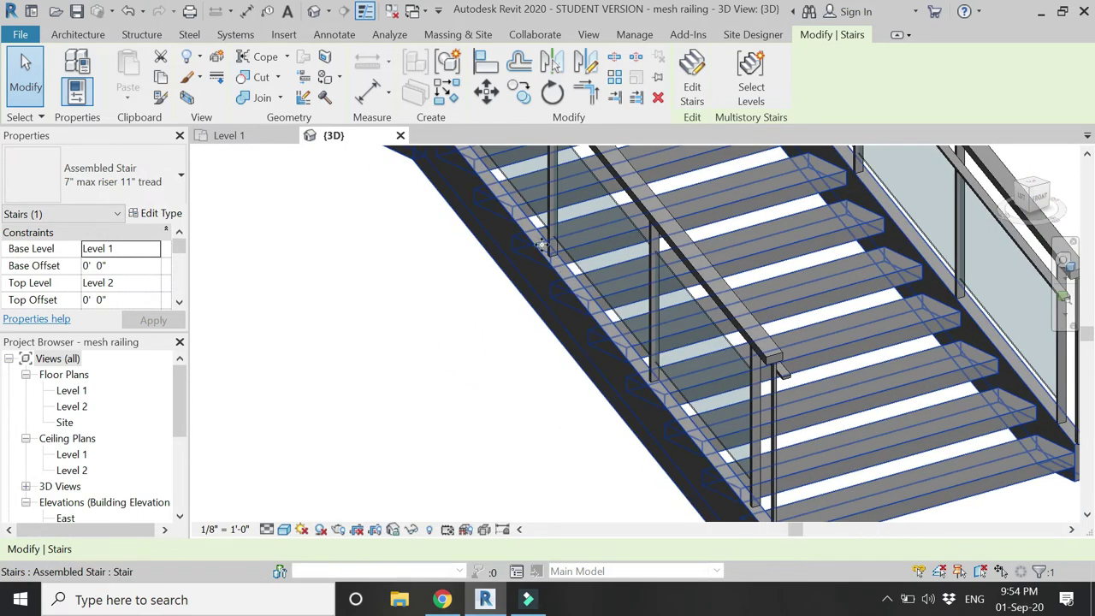
pyautogui.scroll(3, 541, 244)
pyautogui.click(553, 261)
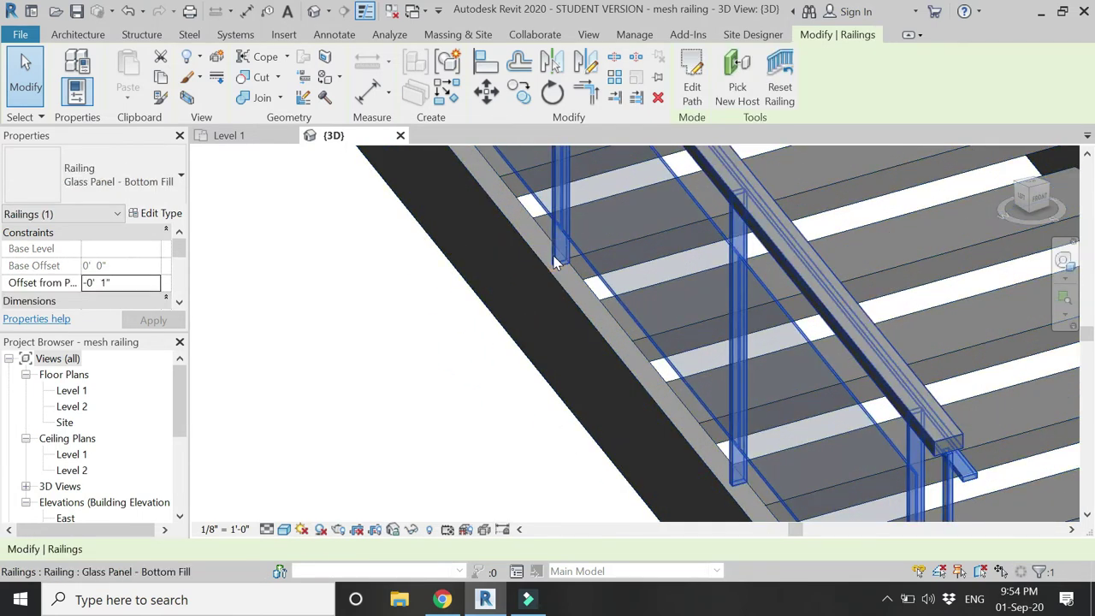
pyautogui.click(481, 403)
pyautogui.scroll(-3, 501, 371)
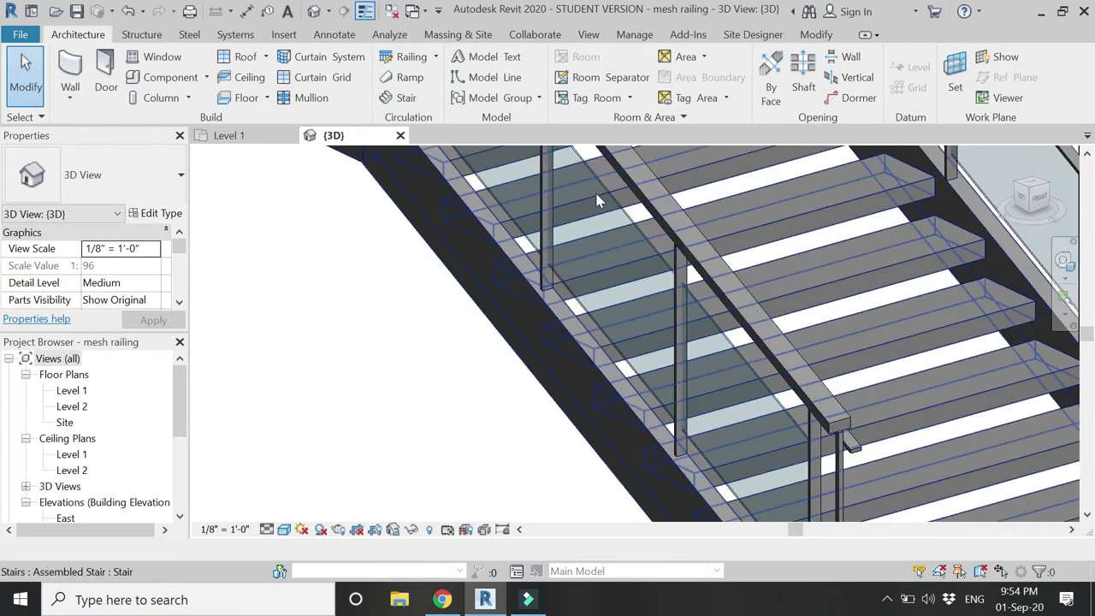
# Switch to File Explorer and open the Revit content folder C:\ProgramData\Autodesk\RVT 2020
pyautogui.click(396, 603)
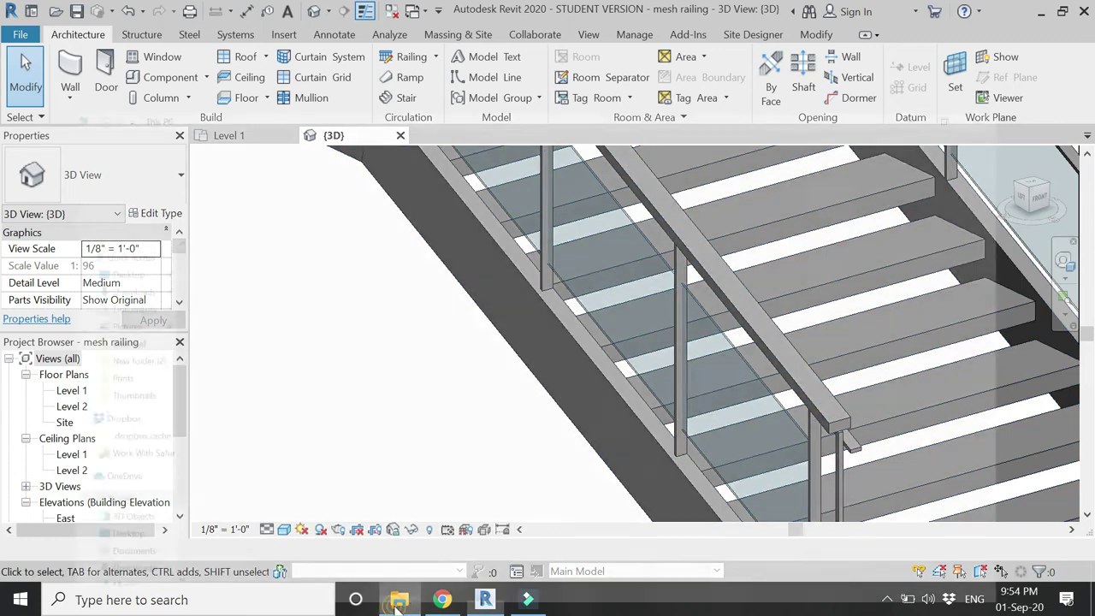
pyautogui.doubleClick(296, 364)
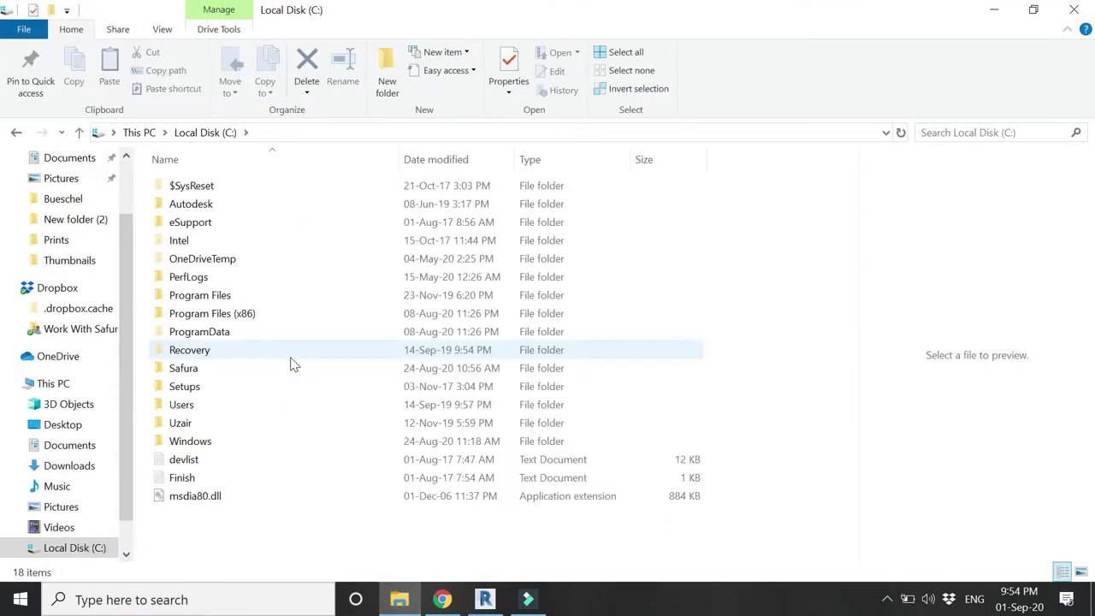
pyautogui.doubleClick(264, 333)
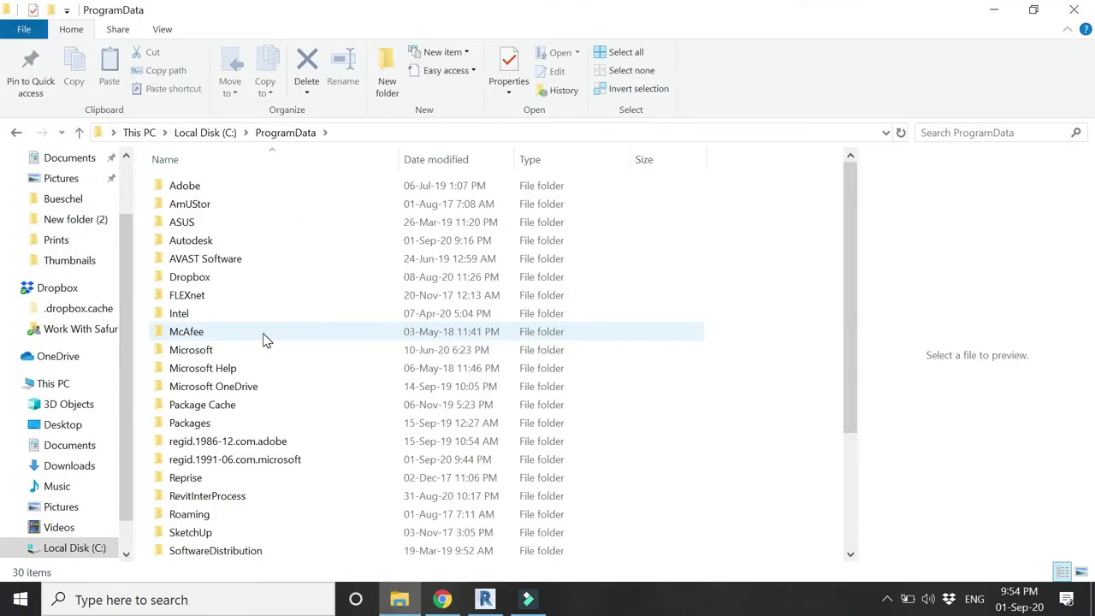
pyautogui.doubleClick(254, 242)
pyautogui.scroll(-4, 257, 431)
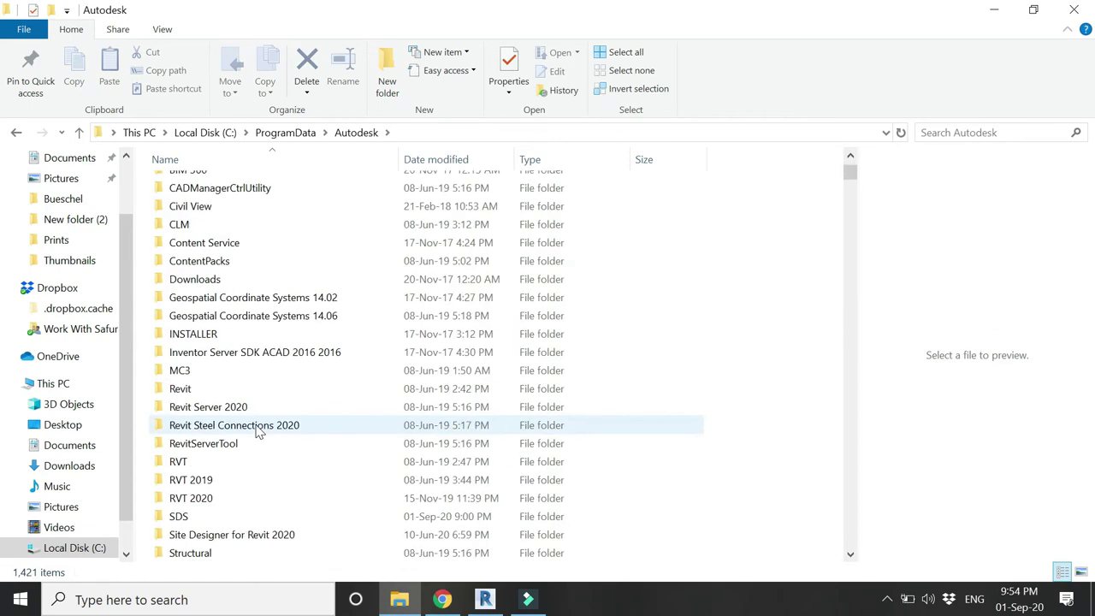
pyautogui.scroll(-1, 257, 432)
pyautogui.doubleClick(248, 443)
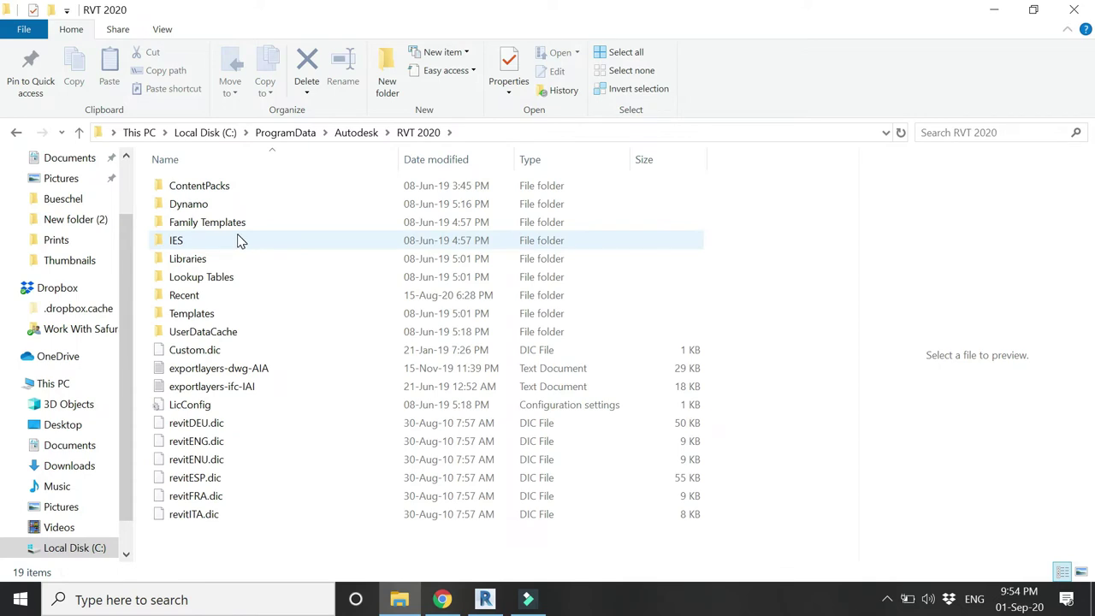
# Open the Balusters folder inside Libraries\US Imperial\Railings
pyautogui.doubleClick(239, 259)
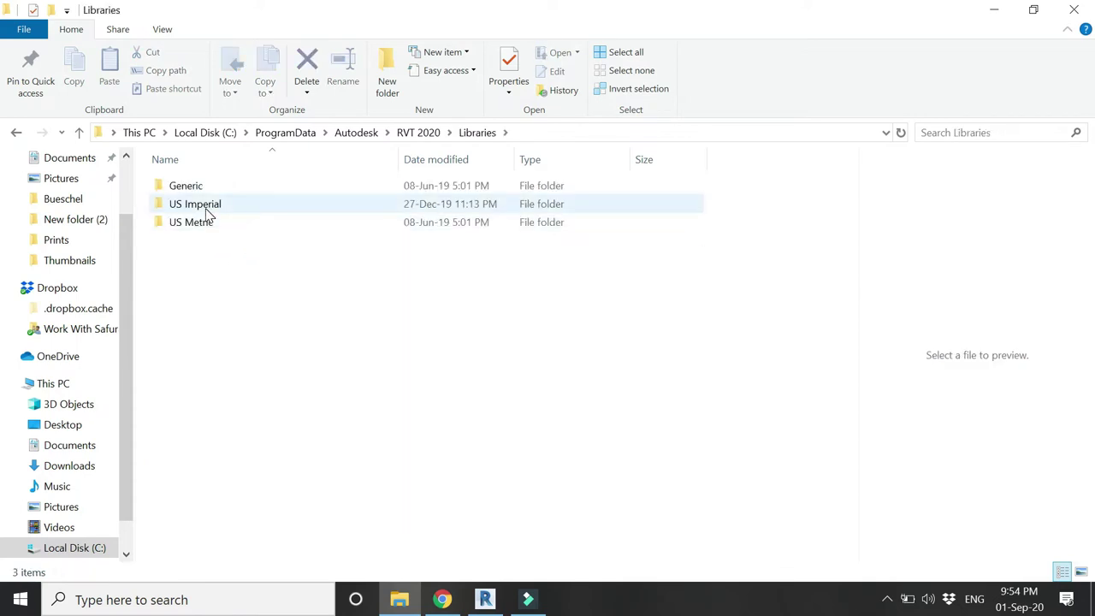
pyautogui.doubleClick(206, 209)
pyautogui.scroll(-4, 247, 332)
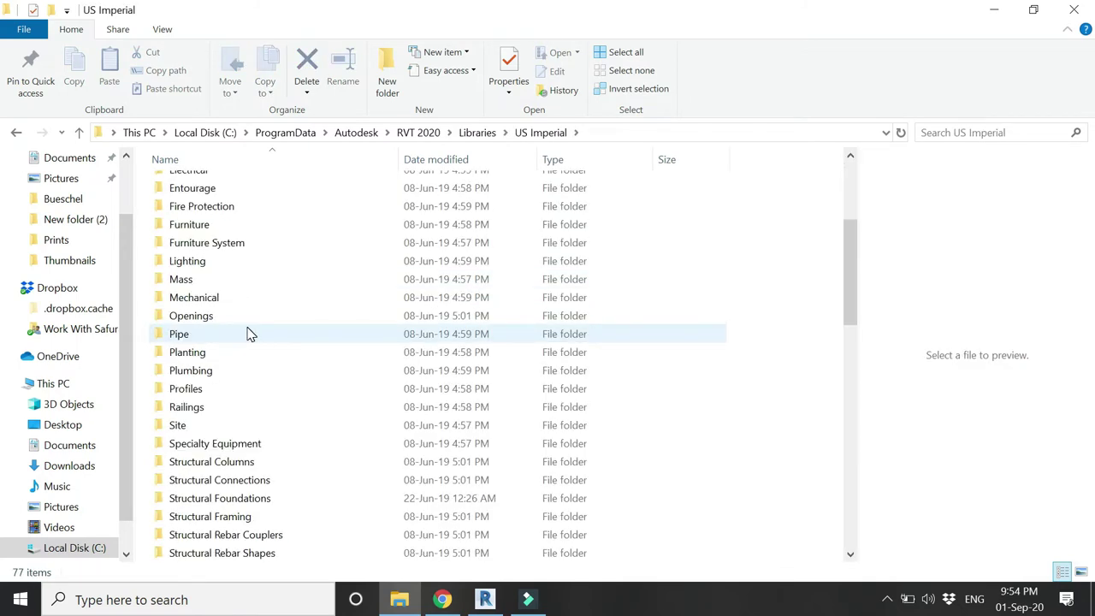
pyautogui.doubleClick(213, 407)
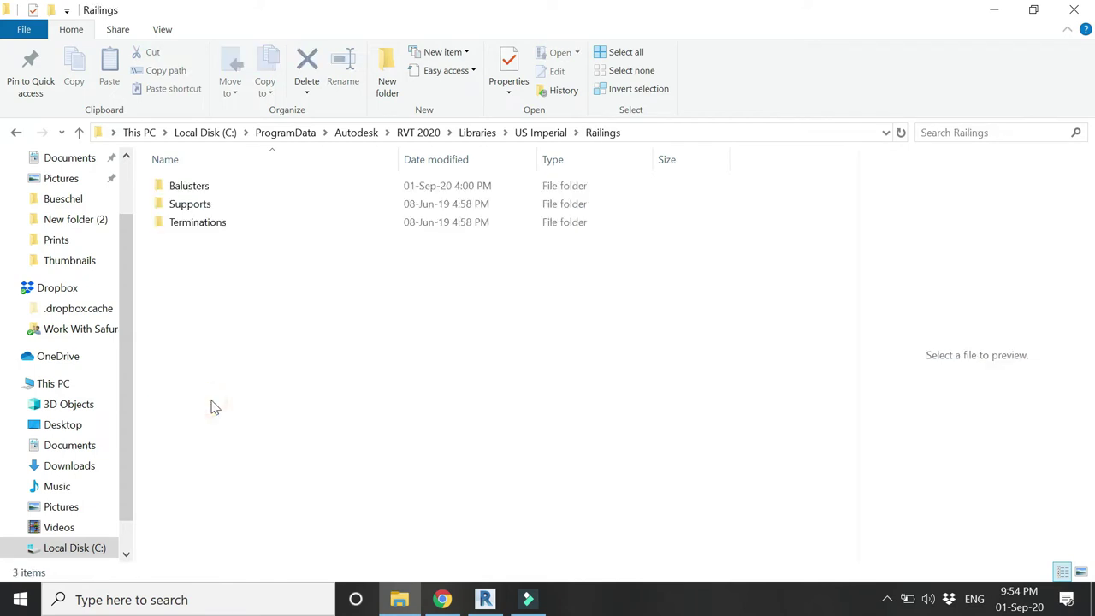
pyautogui.doubleClick(213, 185)
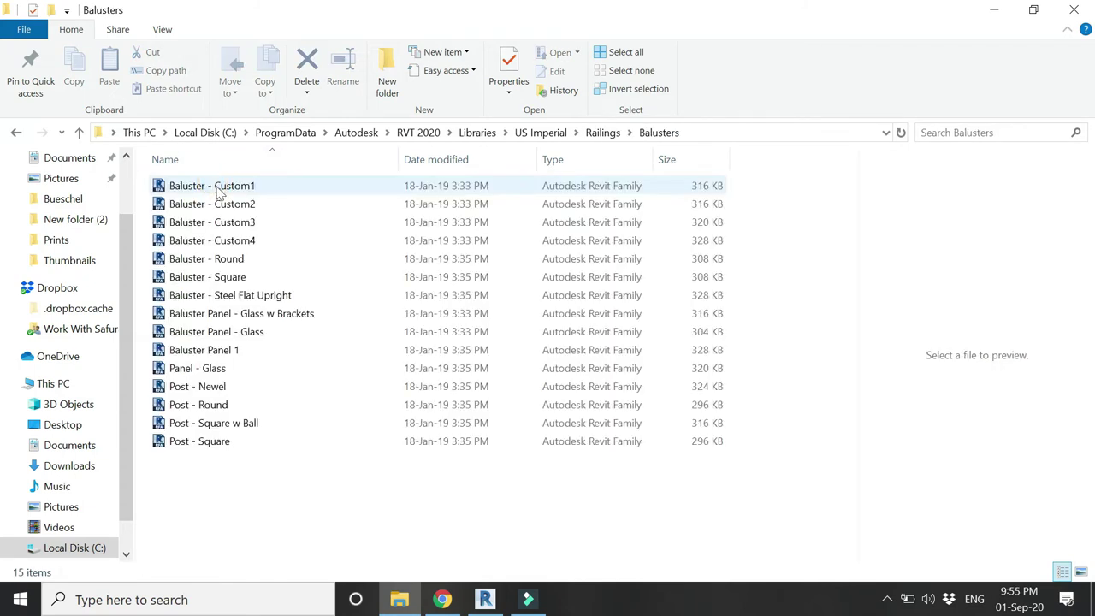
# Duplicate the Baluster - Round family file within the Balusters folder
pyautogui.rightClick(246, 259)
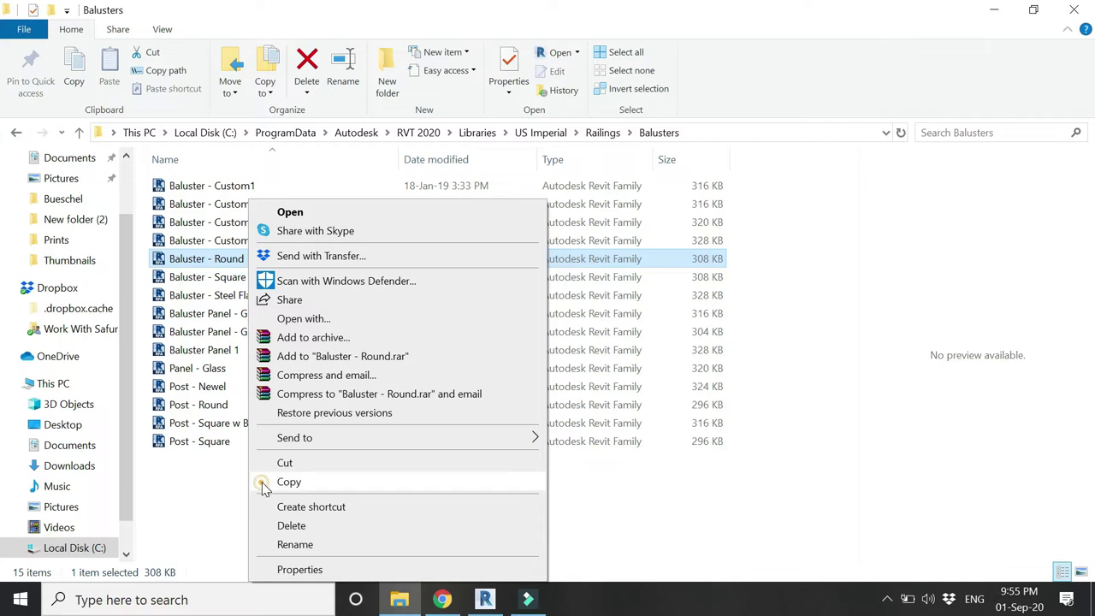
pyautogui.click(282, 463)
pyautogui.rightClick(262, 494)
pyautogui.click(302, 339)
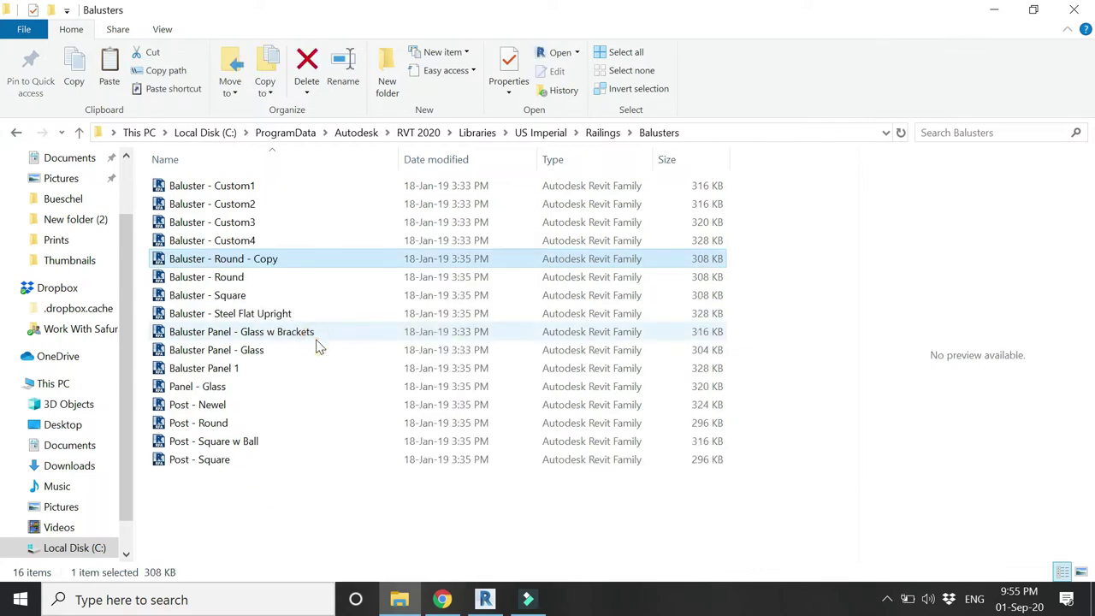
# Rename the copied round baluster family file as Baluster - Rectangle (3'' x 3'')
pyautogui.rightClick(310, 258)
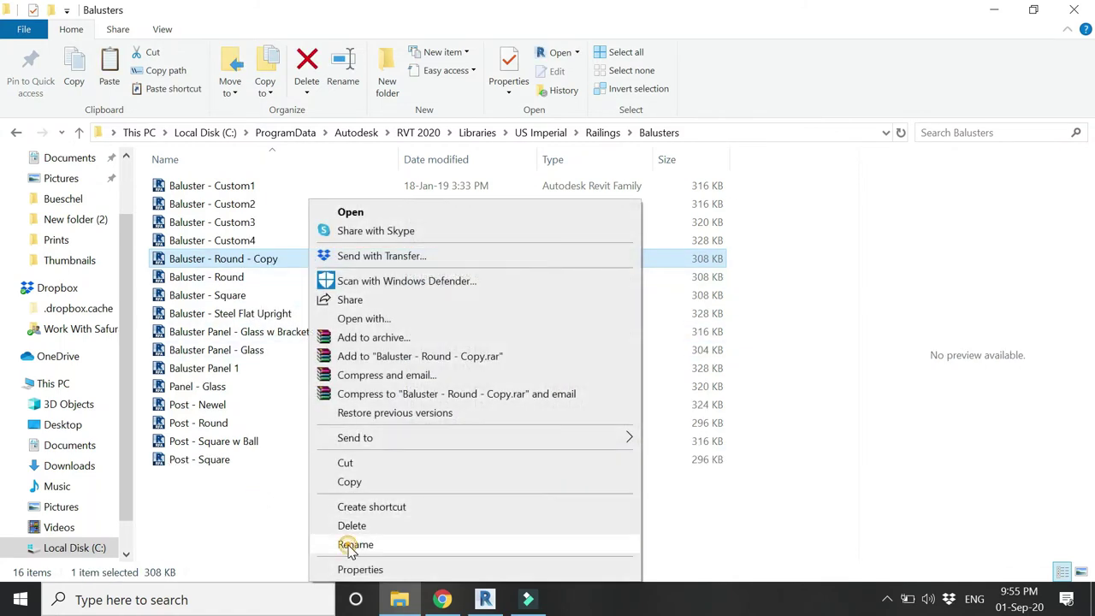
pyautogui.click(355, 544)
pyautogui.click(293, 257)
pyautogui.moveTo(248, 258); pyautogui.dragTo(215, 259)
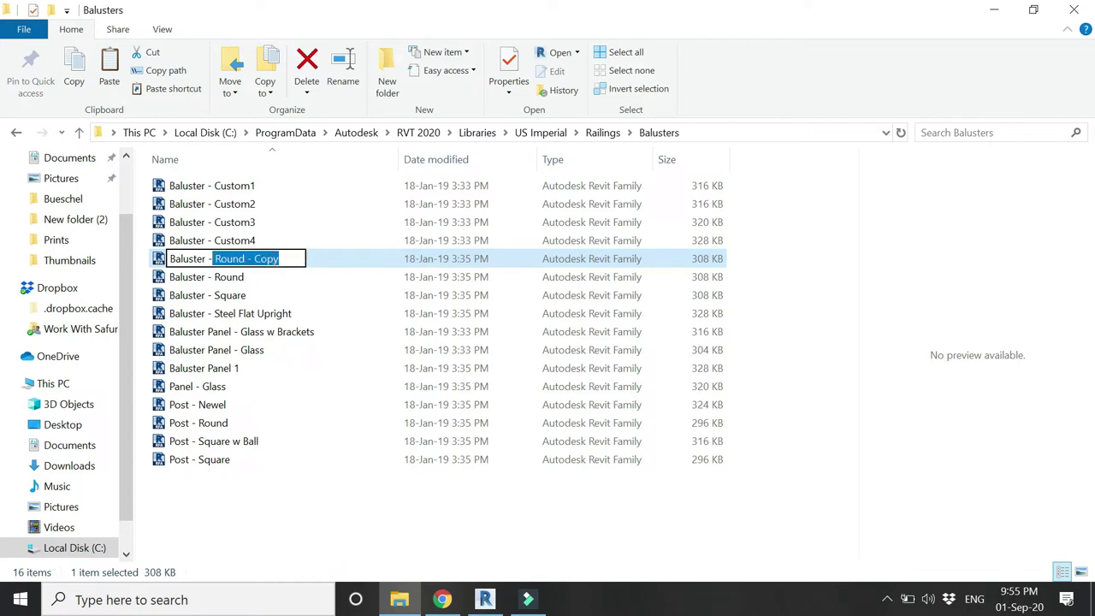
pyautogui.write('R')
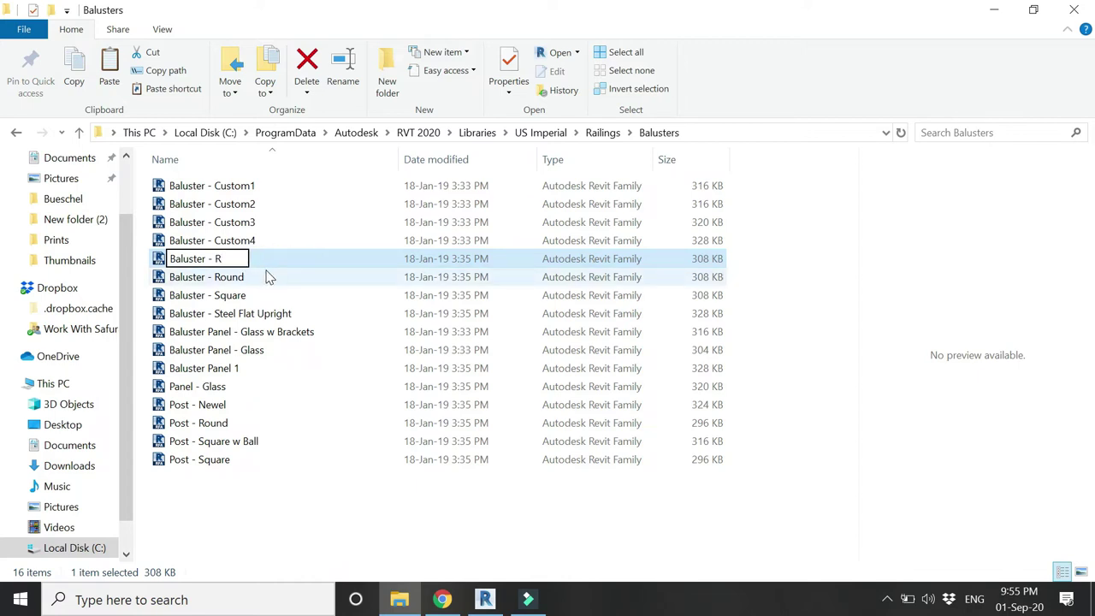
pyautogui.write('ectang')
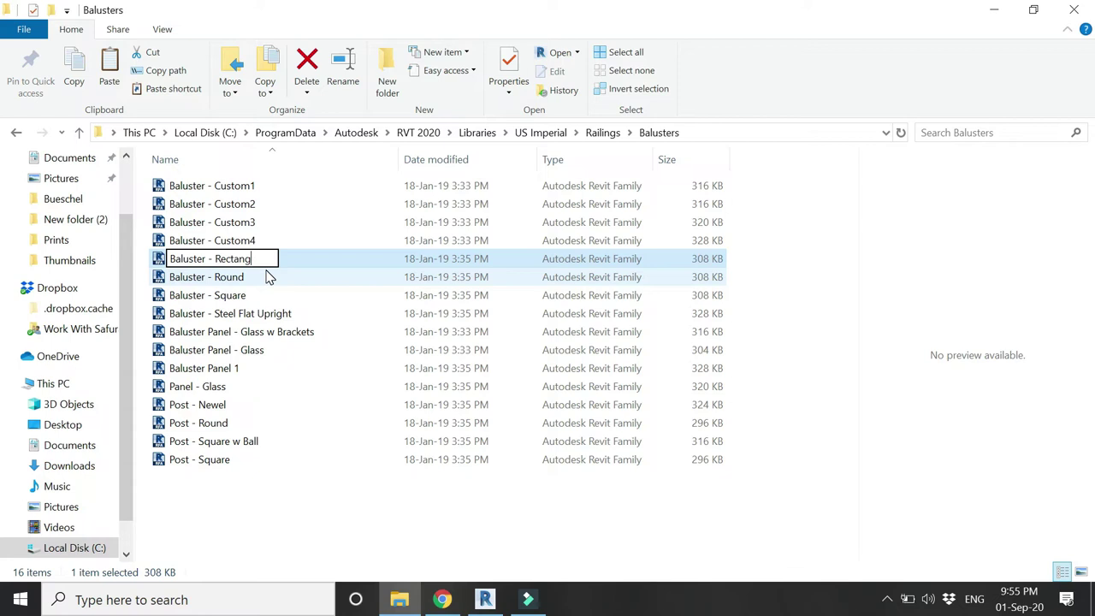
pyautogui.write('le (3" x')
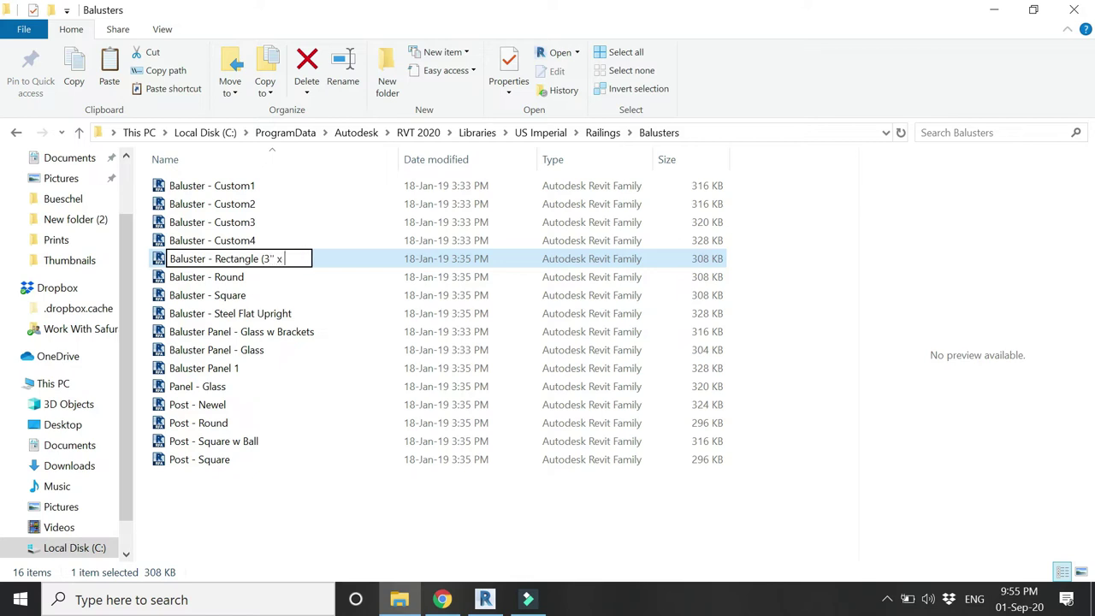
pyautogui.press('Return')
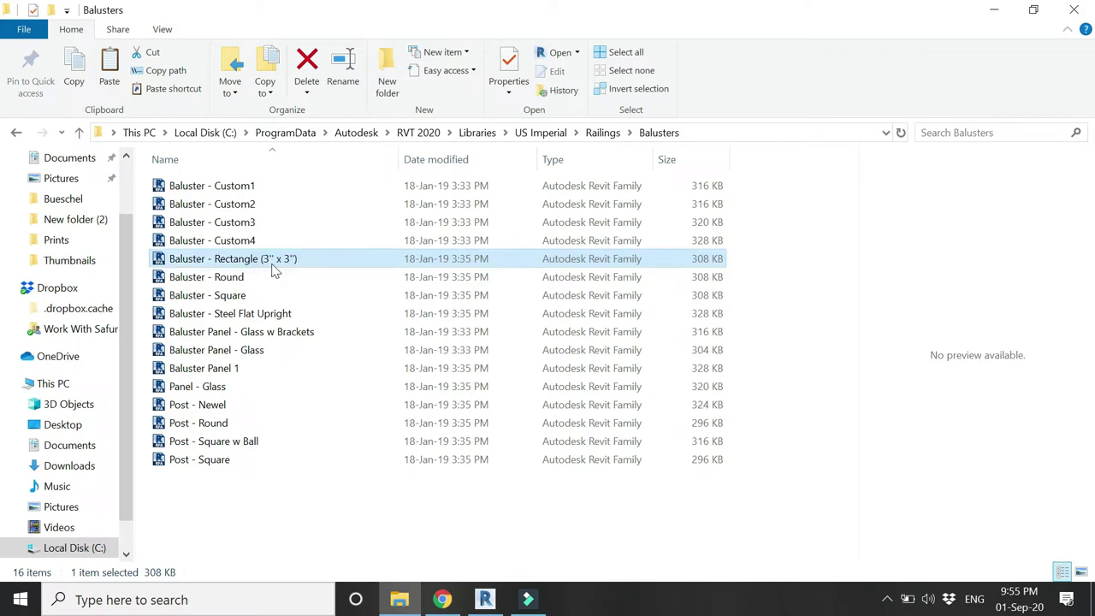
# Switch to Revit and delete the Diameter parameter from the rectangular baluster's family types, with the Ref. Level floor plan open
pyautogui.hotkey('alt', 'Tab')
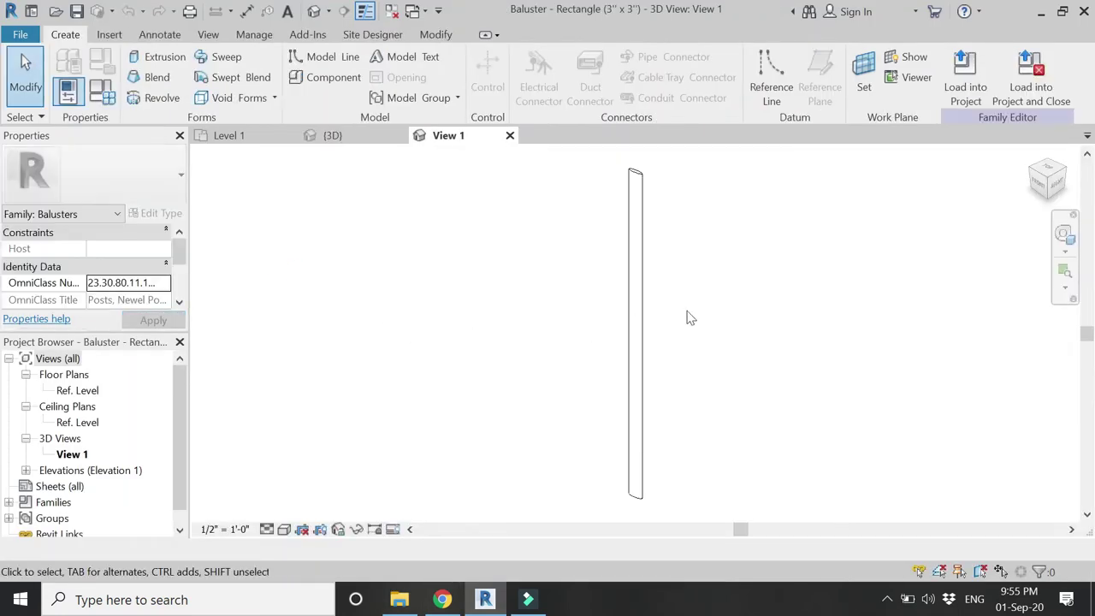
pyautogui.doubleClick(96, 392)
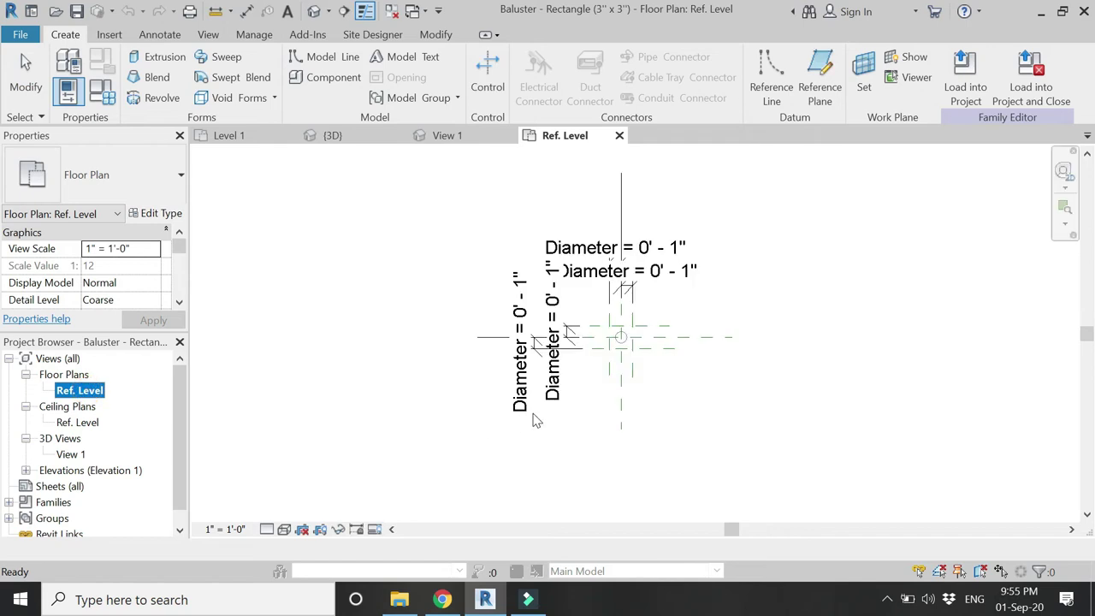
pyautogui.click(101, 90)
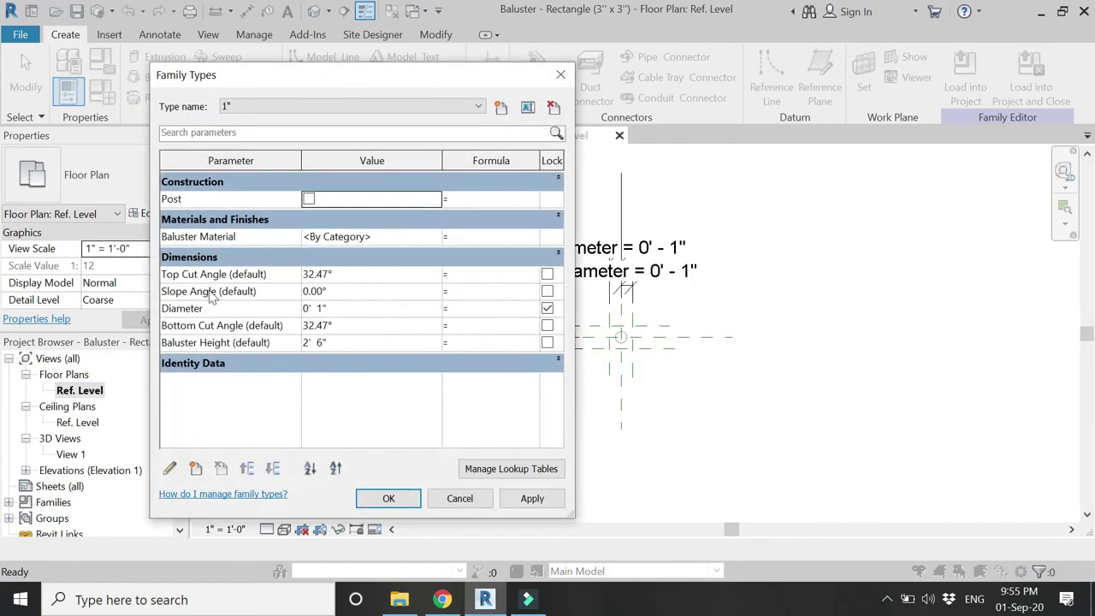
pyautogui.click(195, 308)
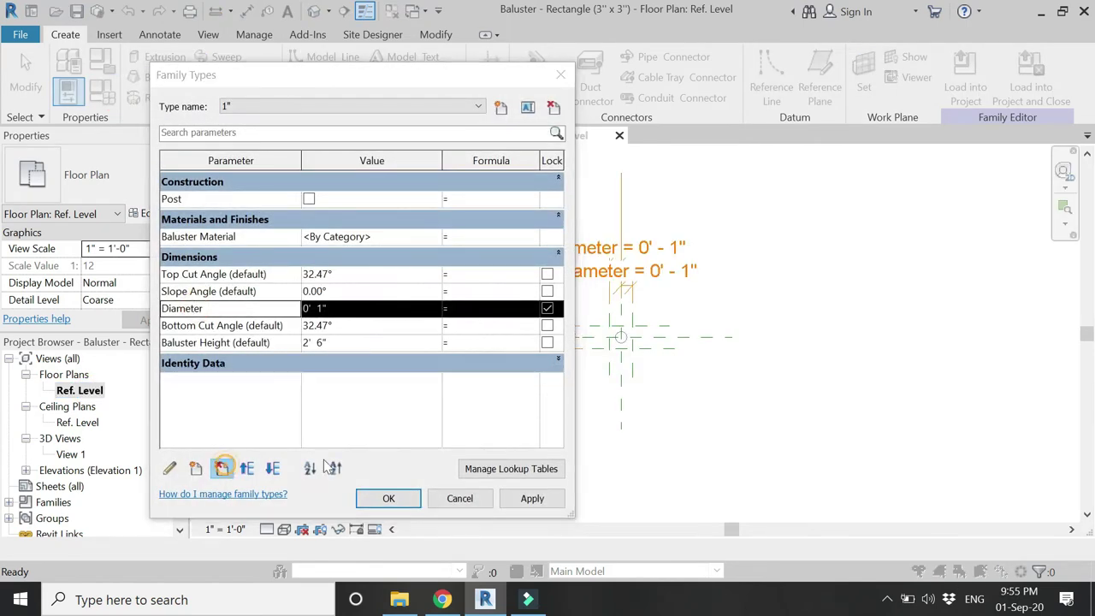
pyautogui.click(220, 468)
pyautogui.click(586, 327)
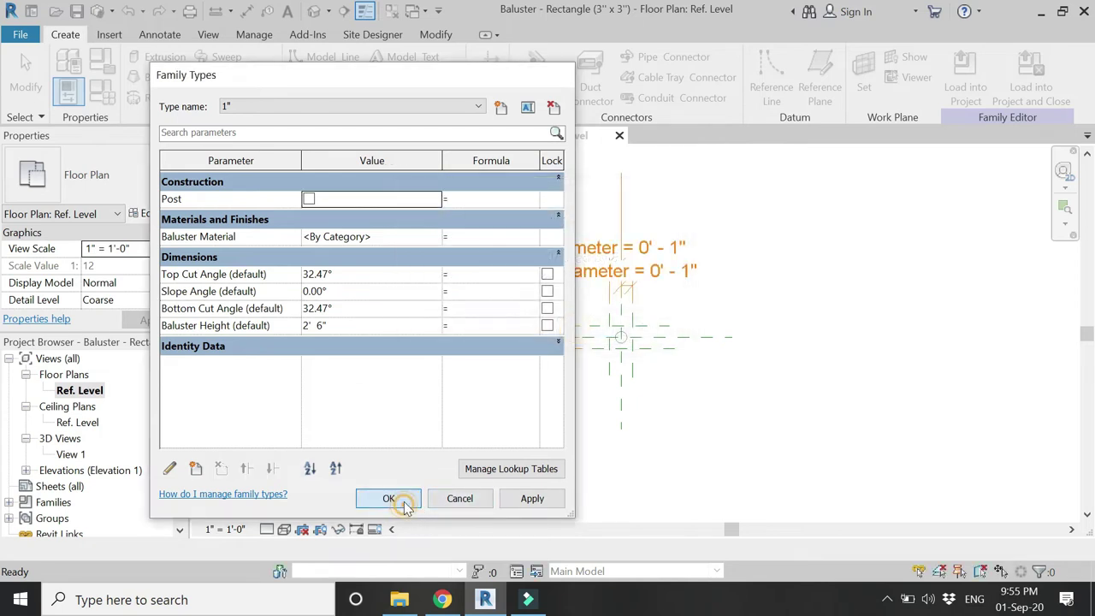
pyautogui.click(388, 498)
# Delete the four Diameter dimensions around the baluster in the Ref. Level plan
pyautogui.click(581, 252)
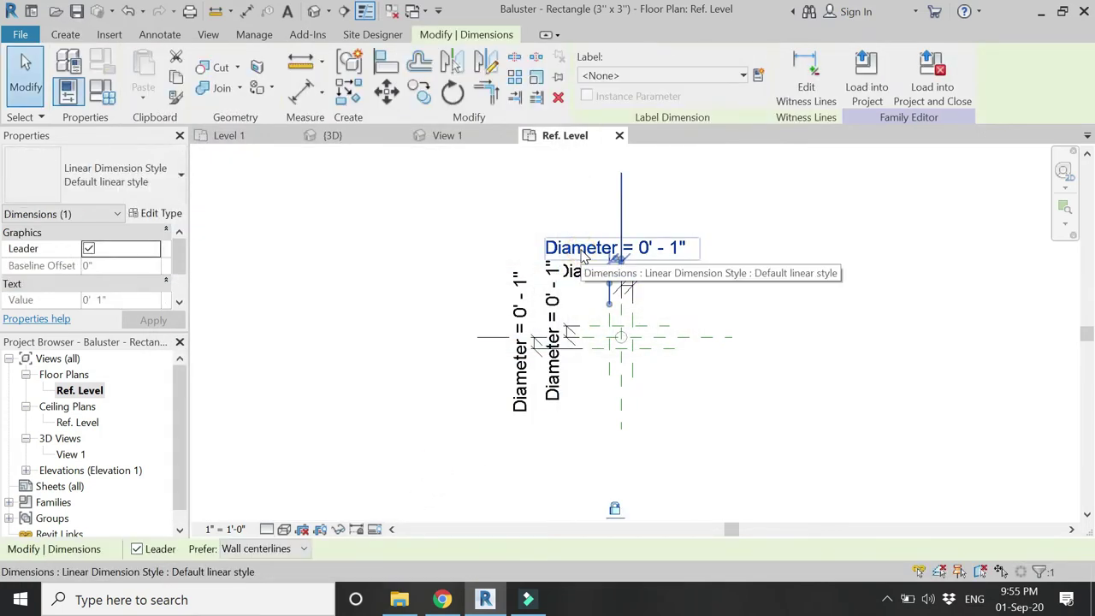
pyautogui.press('Delete')
pyautogui.click(627, 274)
pyautogui.press('Delete')
pyautogui.click(553, 282)
pyautogui.press('Delete')
pyautogui.click(531, 299)
pyautogui.press('Delete')
# Open the round baluster extrusion's sketch for editing and delete its dimensions and circular profile
pyautogui.scroll(5, 624, 338)
pyautogui.doubleClick(624, 331)
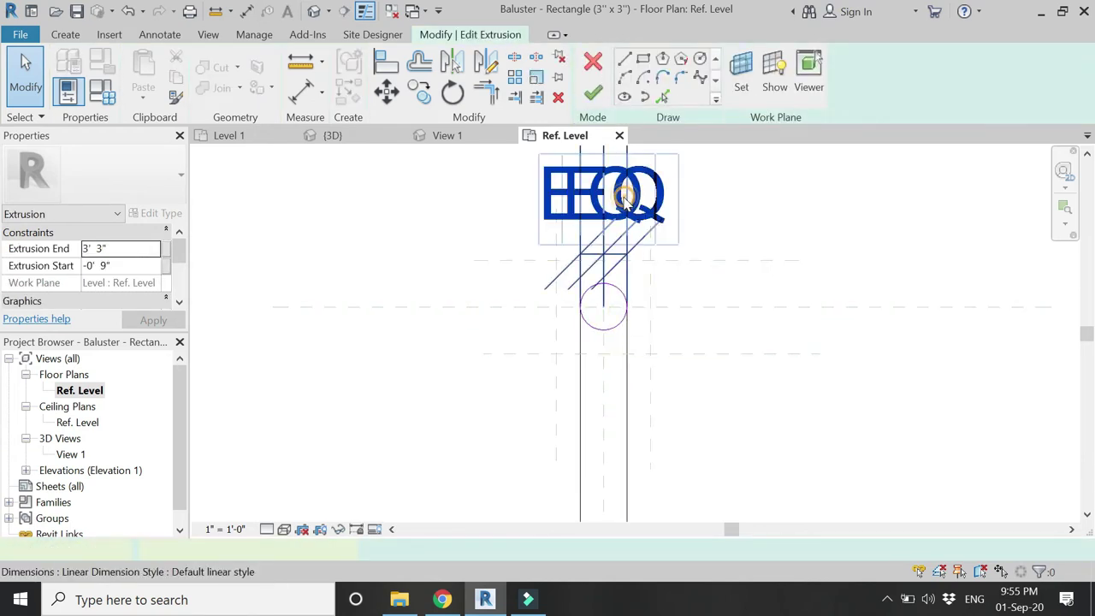
pyautogui.scroll(-2, 578, 218)
pyautogui.click(608, 360)
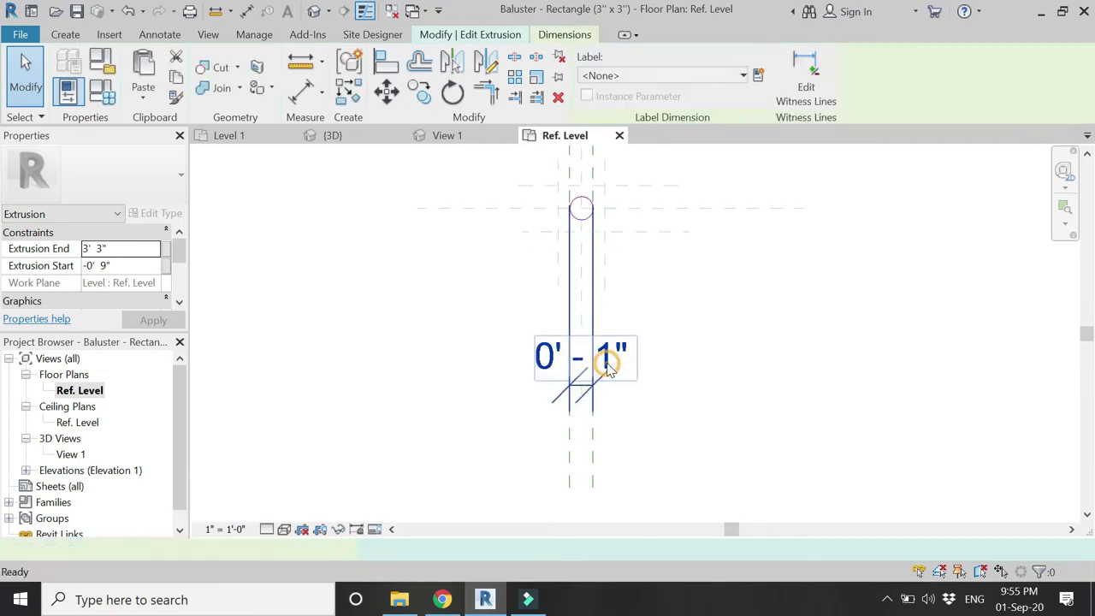
pyautogui.press('Delete')
pyautogui.scroll(3, 598, 261)
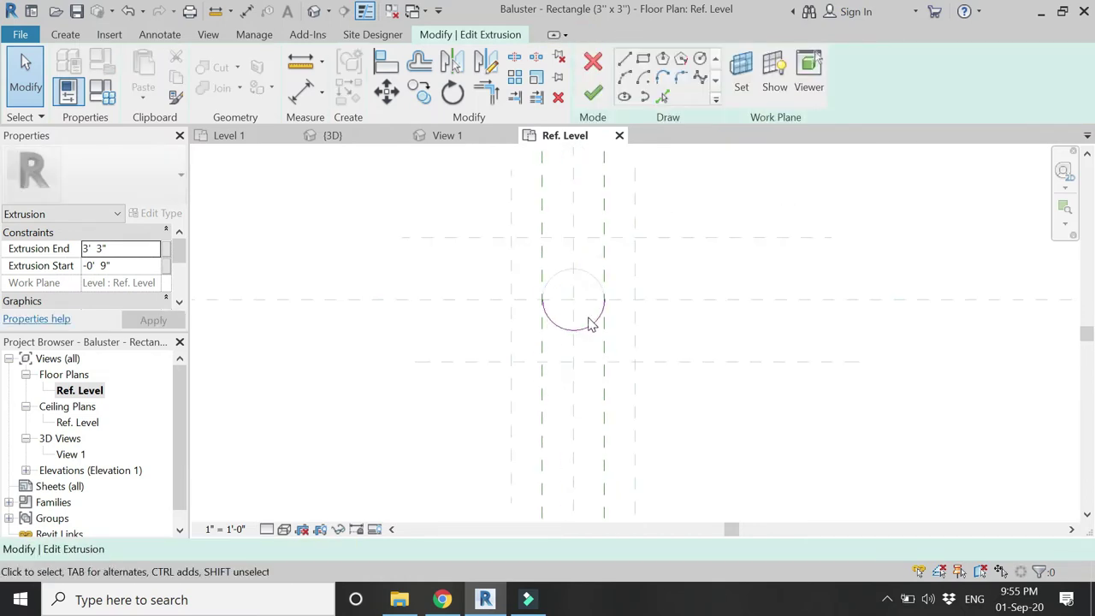
# Sketch a closed 3" by 3" square profile around the baluster's centre with chained lines, trimming the open corner
pyautogui.click(624, 58)
pyautogui.scroll(-1, 513, 367)
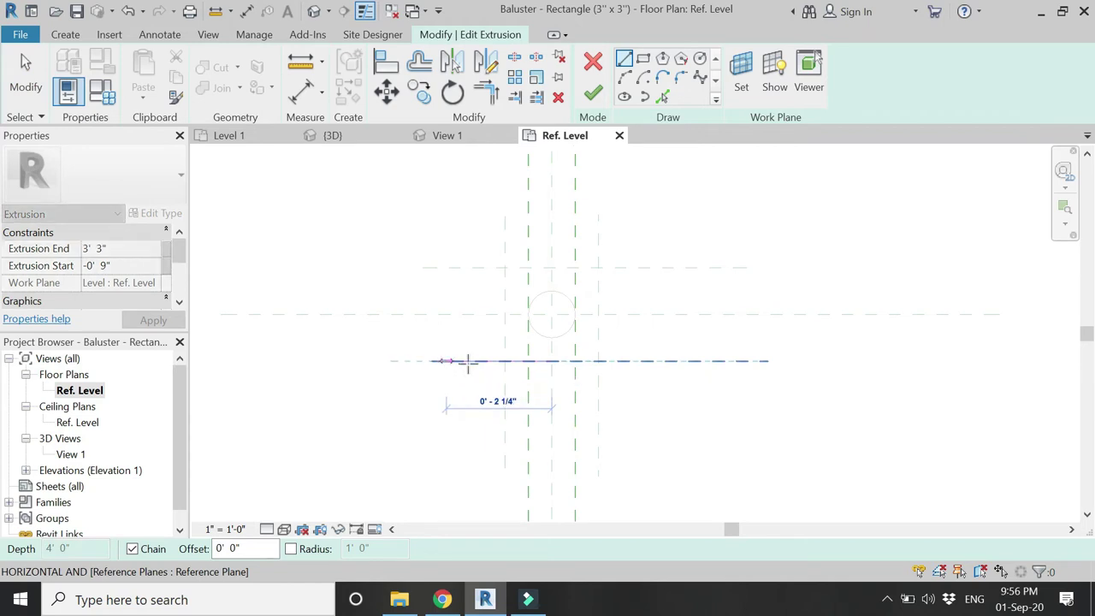
pyautogui.click(483, 363)
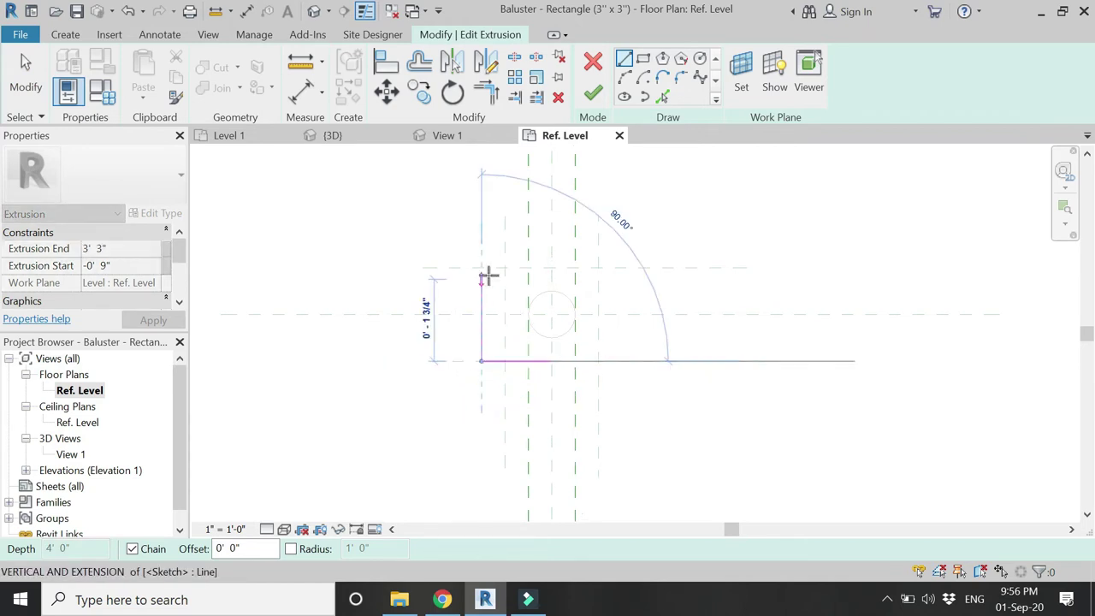
pyautogui.write('0 3')
pyautogui.press('Return')
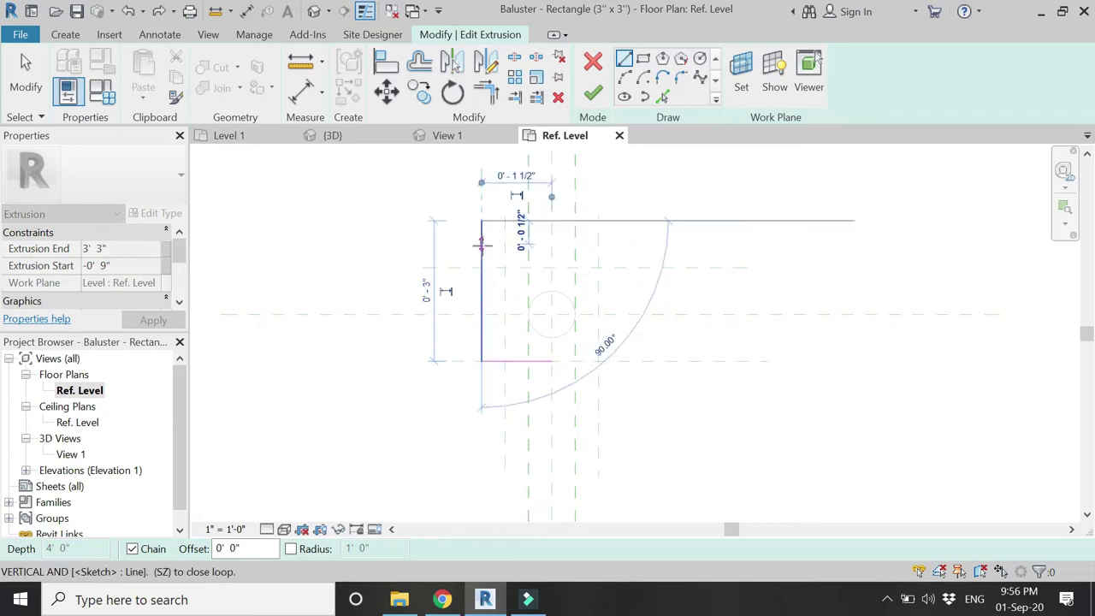
pyautogui.write('3')
pyautogui.press('Return')
pyautogui.click(624, 360)
pyautogui.press('Escape')
pyautogui.press('Escape')
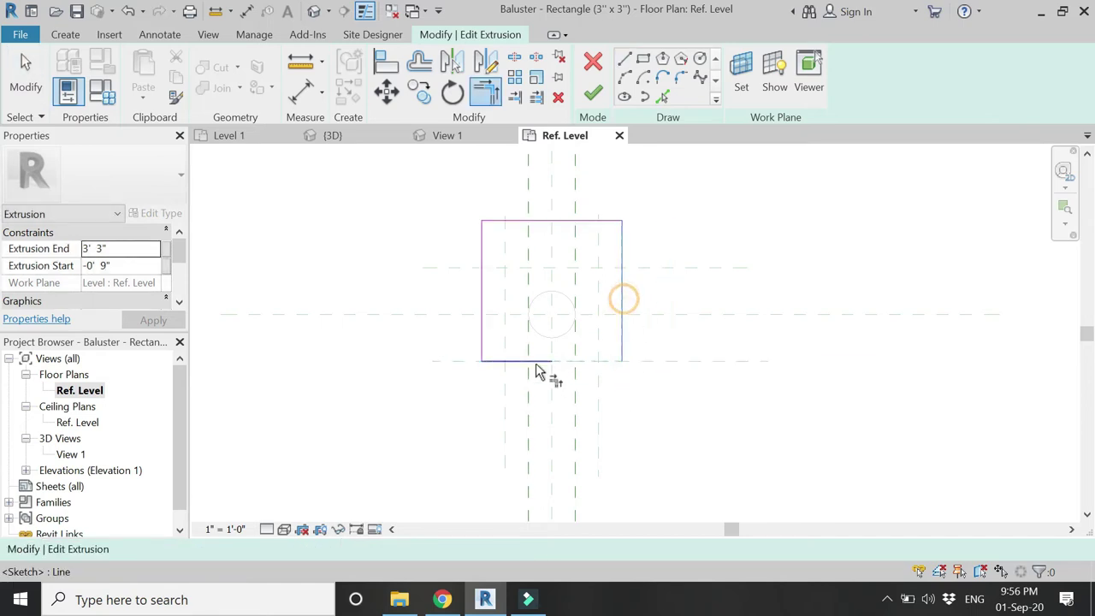
# Move the whole square so its side midpoint lies on the horizontal centre reference plane, and finish the extrusion sketch
pyautogui.press('Tab')
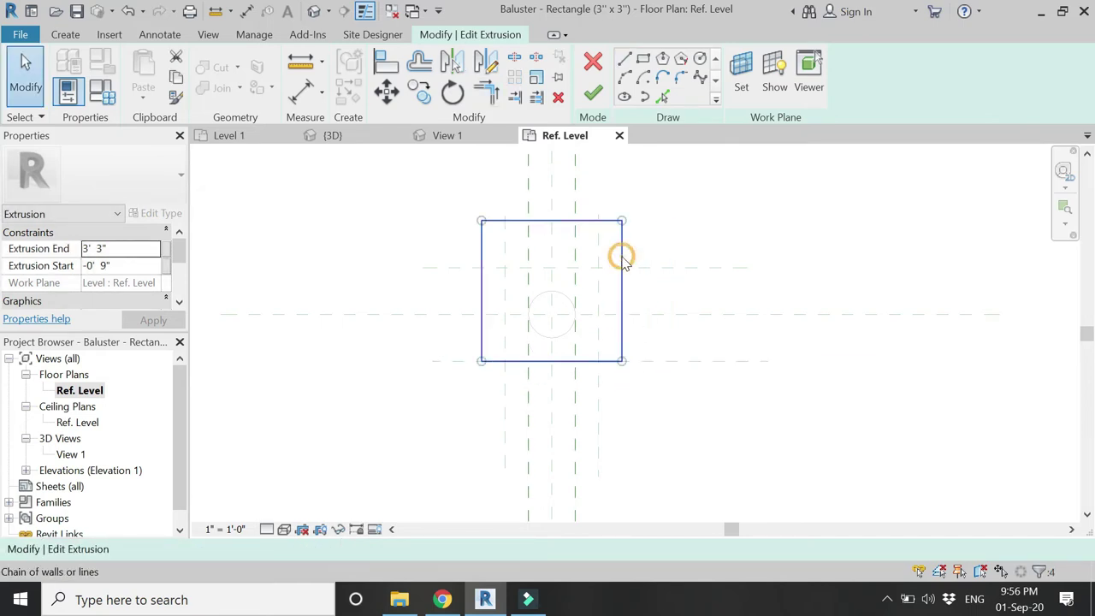
pyautogui.click(622, 256)
pyautogui.click(479, 283)
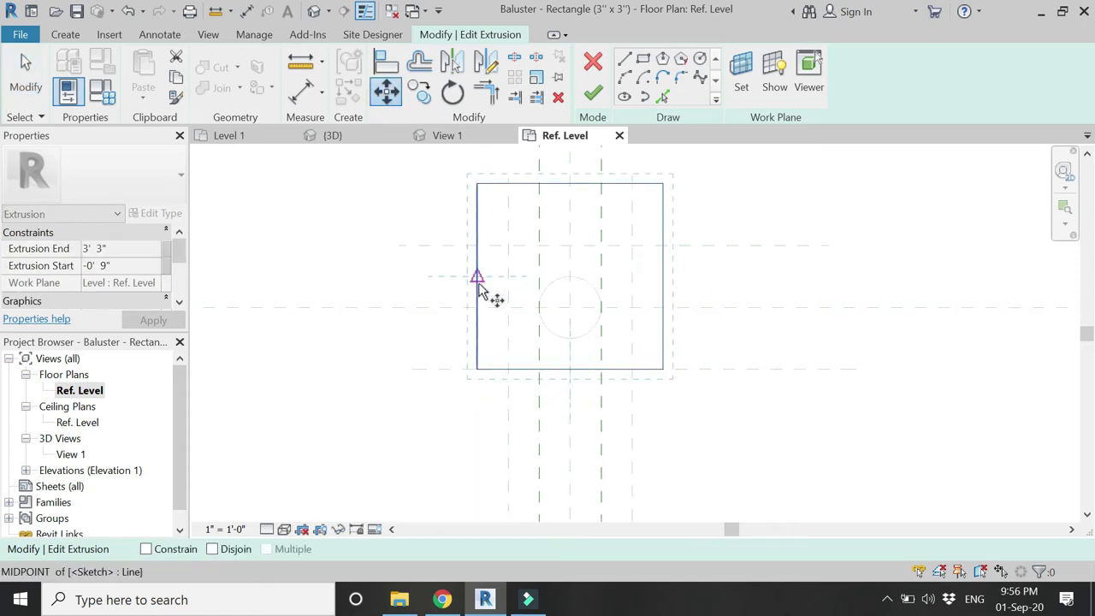
pyautogui.click(479, 310)
pyautogui.scroll(1, 503, 340)
pyautogui.press('Escape')
pyautogui.scroll(-1, 540, 283)
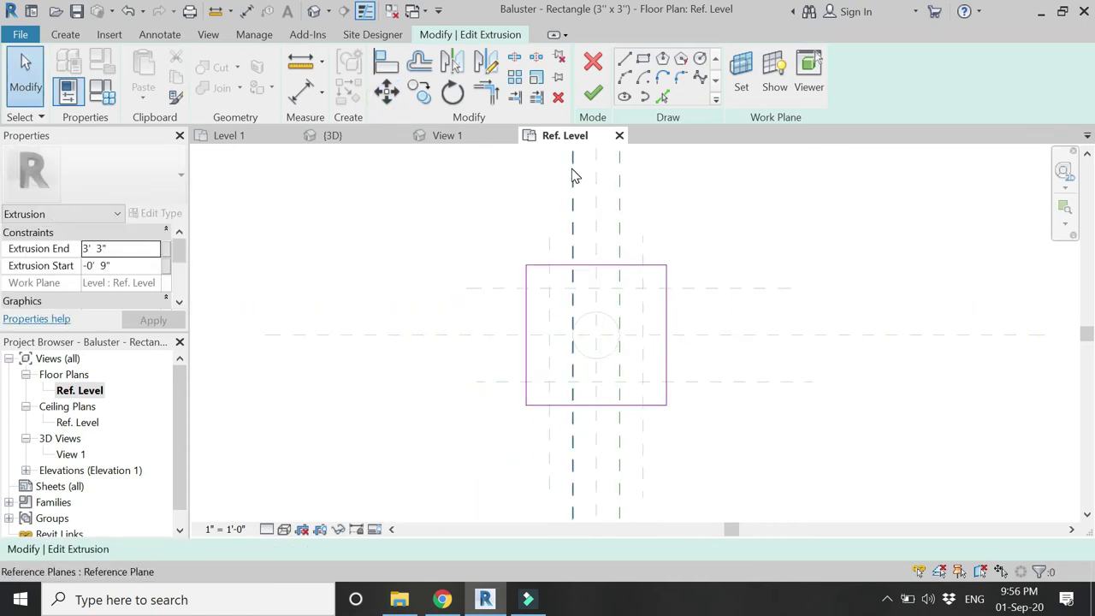
pyautogui.click(593, 93)
pyautogui.click(745, 257)
pyautogui.scroll(1, 630, 300)
pyautogui.click(630, 286)
pyautogui.press('Escape')
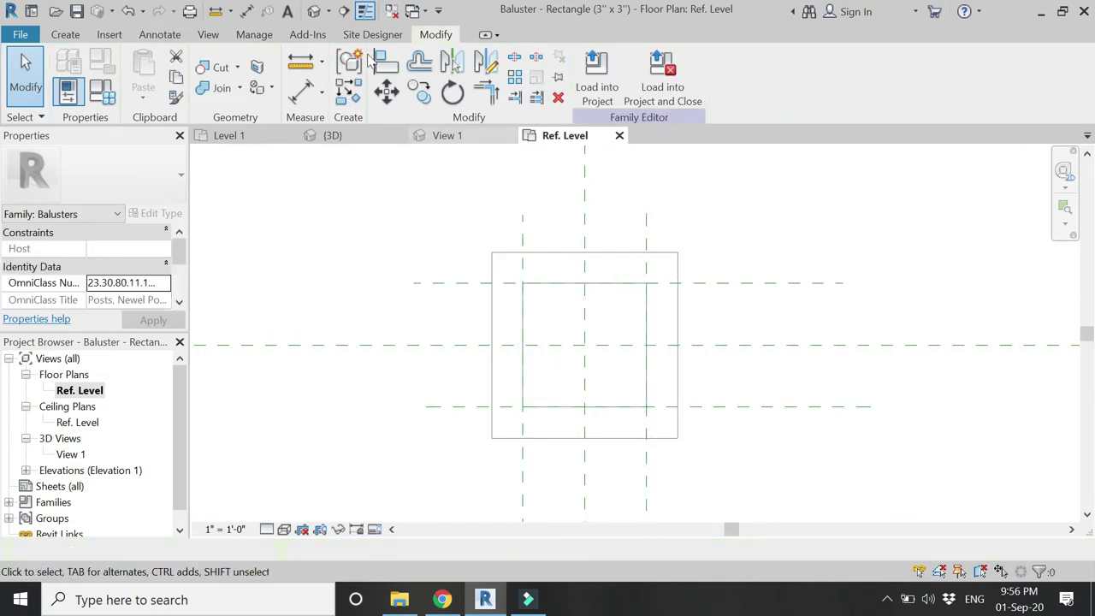
# Start editing the void extrusion at the baluster's top from 3D View 1 and open the Left elevation
pyautogui.click(446, 135)
pyautogui.scroll(-5, 624, 395)
pyautogui.scroll(4, 637, 338)
pyautogui.doubleClick(635, 340)
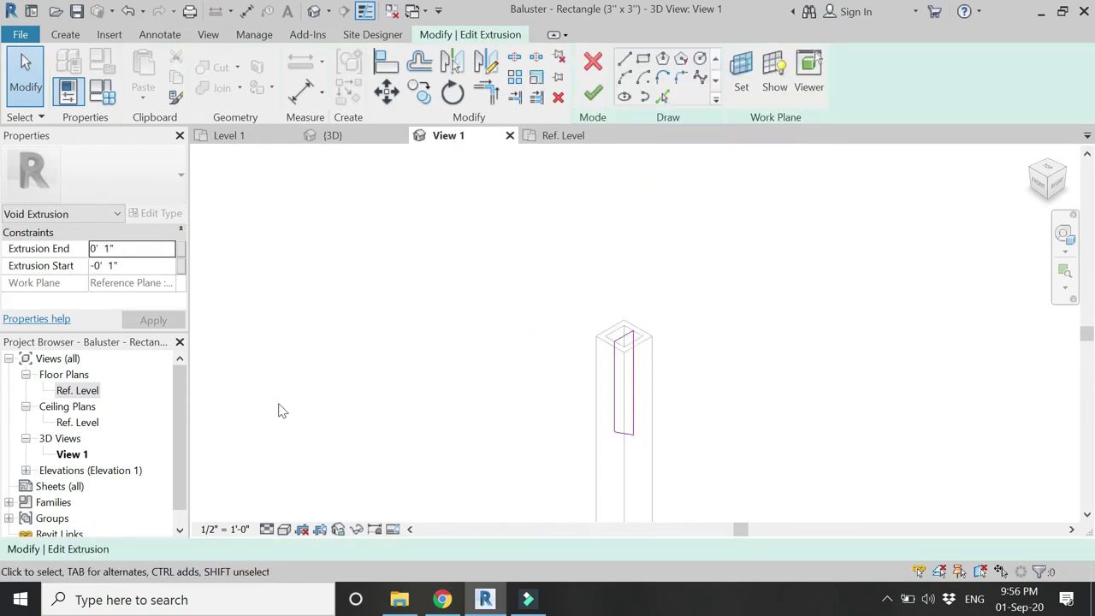
pyautogui.scroll(-1, 89, 468)
pyautogui.click(26, 454)
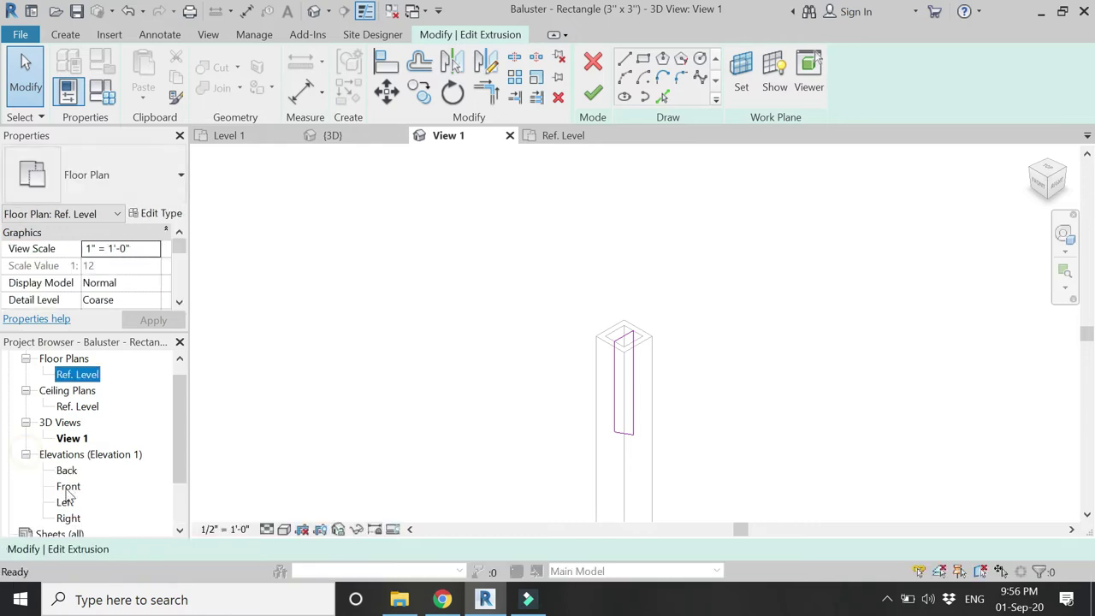
pyautogui.doubleClick(66, 502)
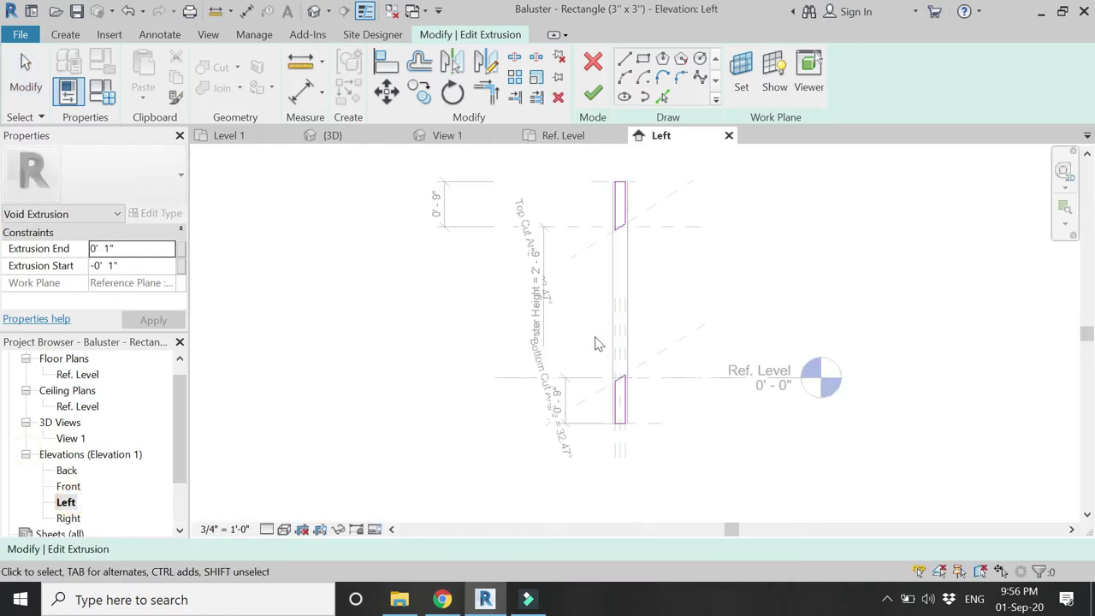
# Widen the upper void profile to both outer faces of the baluster, removing the conflicting constraints
pyautogui.scroll(3, 614, 257)
pyautogui.moveTo(622, 235)
pyautogui.mouseDown()
pyautogui.moveTo(616, 252)
pyautogui.moveTo(589, 259)
pyautogui.moveTo(606, 264)
pyautogui.mouseUp()
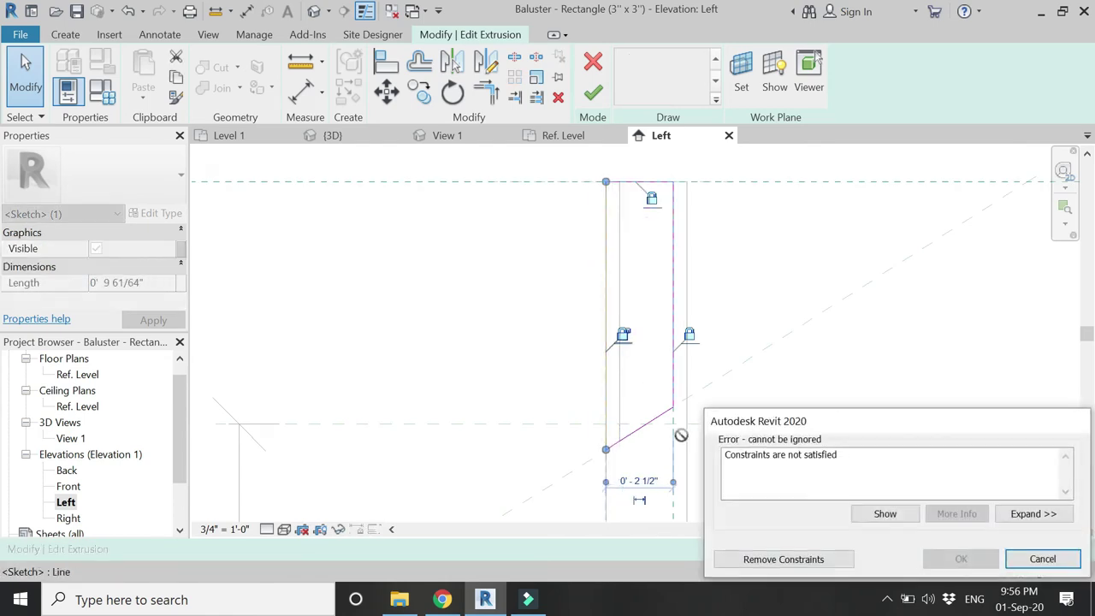
pyautogui.click(780, 558)
pyautogui.click(678, 296)
pyautogui.moveTo(675, 296)
pyautogui.mouseDown()
pyautogui.moveTo(704, 277)
pyautogui.moveTo(686, 285)
pyautogui.mouseUp()
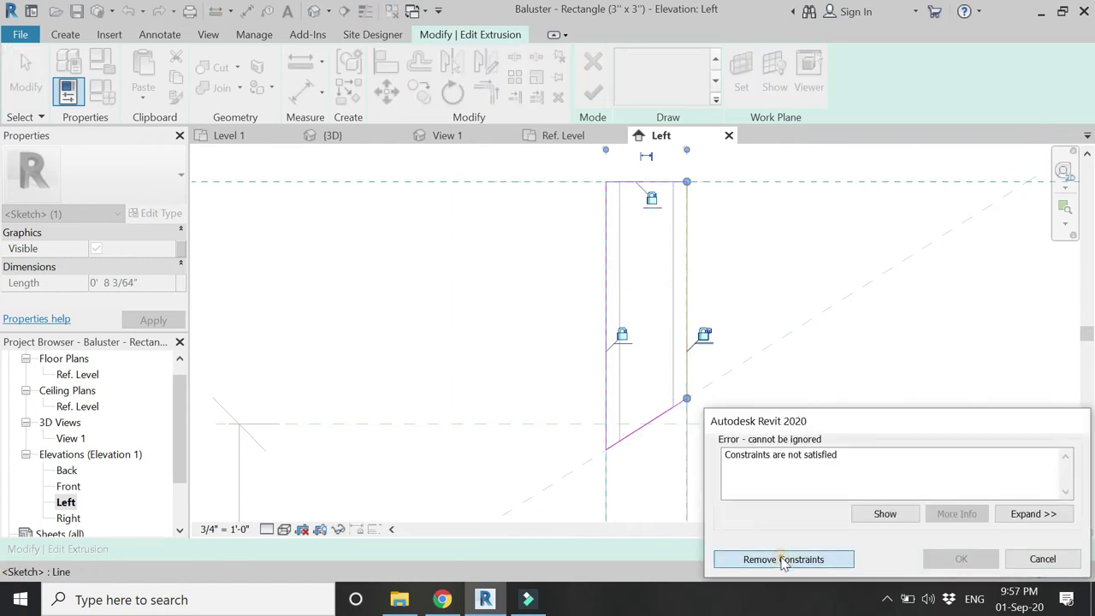
pyautogui.click(733, 559)
# Widen the lower void profile to the baluster's full 3" width, removing the conflicting constraints, and finish the void sketch
pyautogui.scroll(-3, 680, 272)
pyautogui.scroll(-2, 678, 270)
pyautogui.scroll(3, 655, 444)
pyautogui.click(645, 337)
pyautogui.moveTo(644, 337); pyautogui.dragTo(633, 348)
pyautogui.click(766, 559)
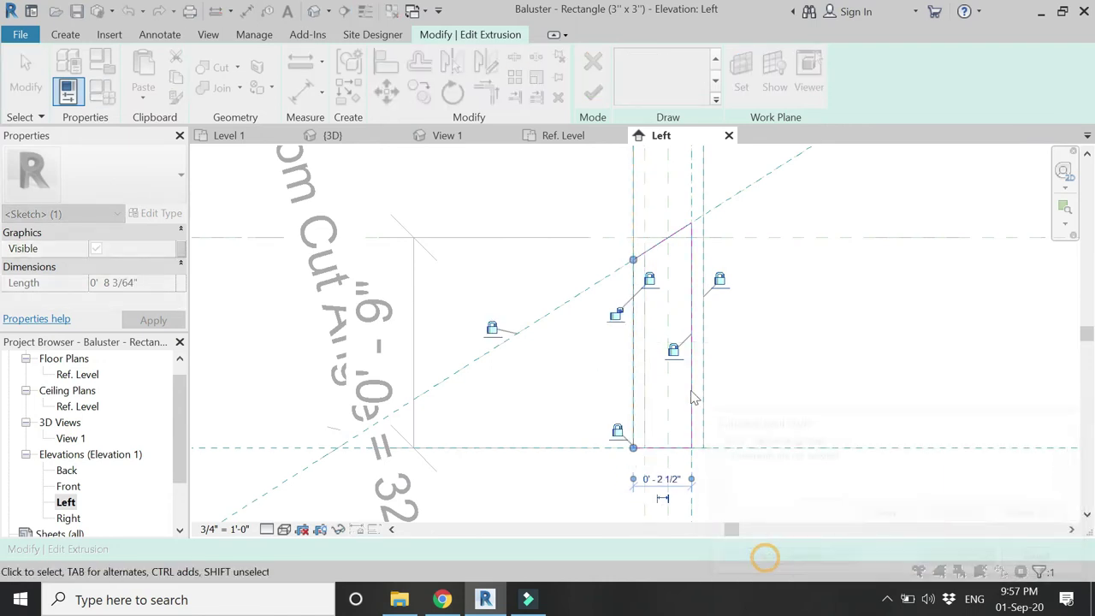
pyautogui.moveTo(692, 374)
pyautogui.mouseDown()
pyautogui.moveTo(713, 367)
pyautogui.moveTo(700, 373)
pyautogui.mouseUp()
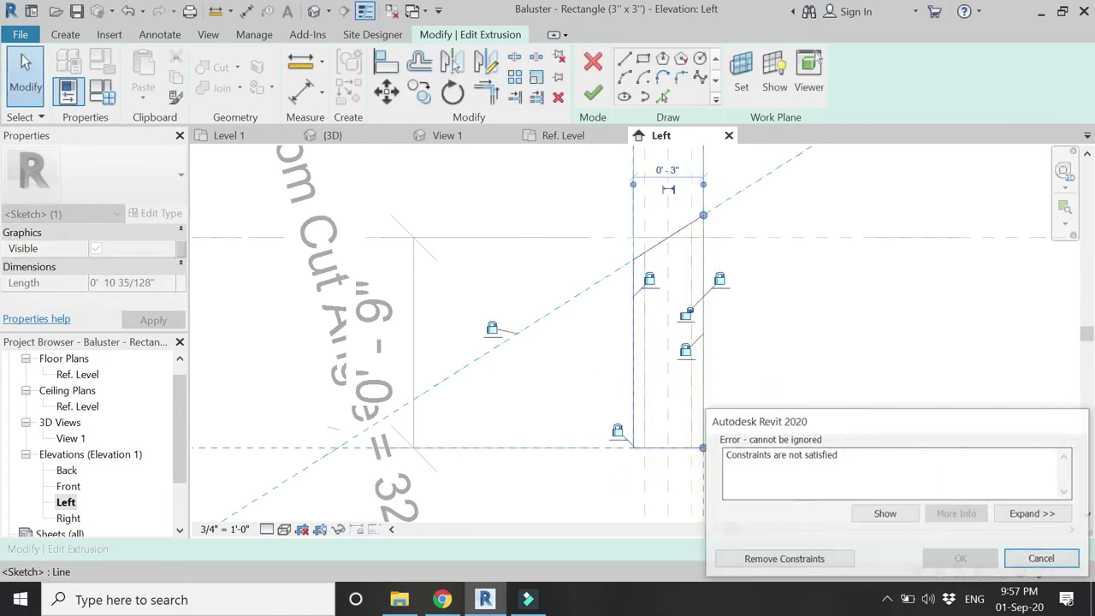
pyautogui.click(788, 559)
pyautogui.click(786, 377)
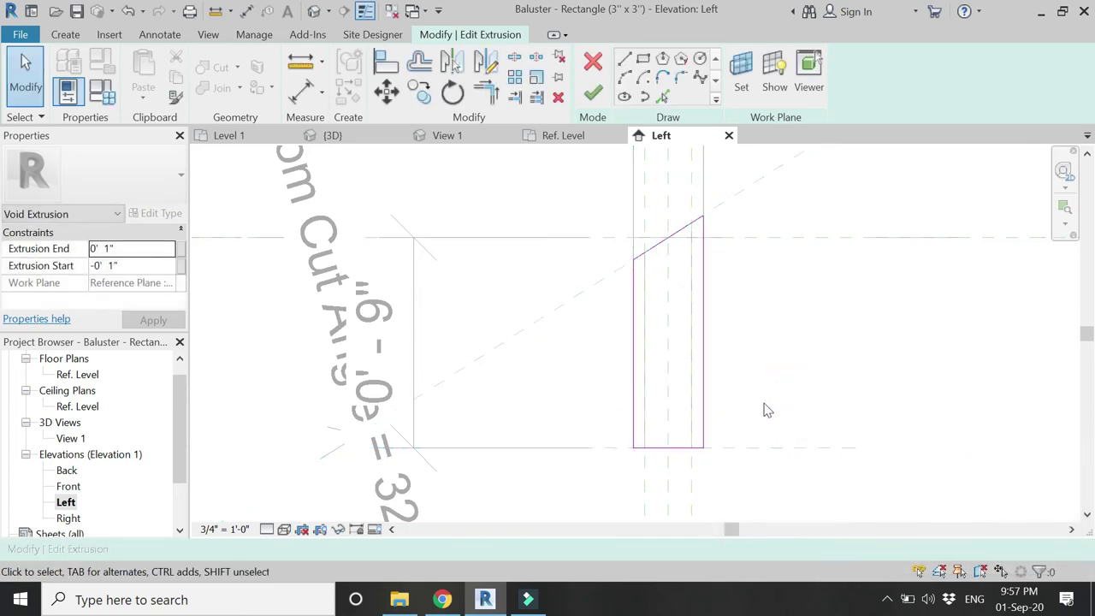
pyautogui.scroll(-2, 710, 432)
pyautogui.click(597, 97)
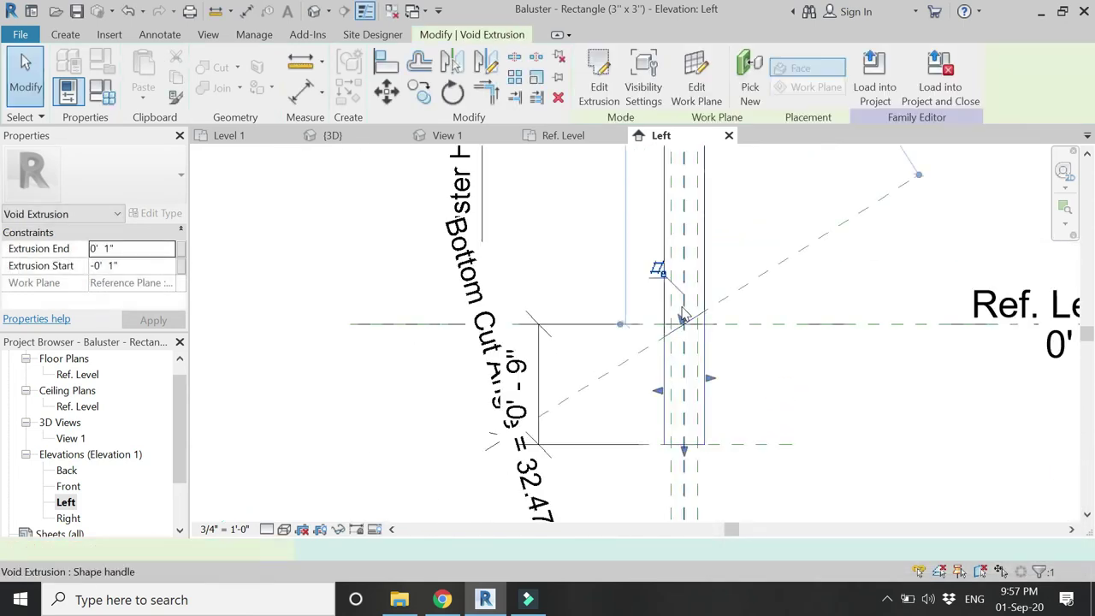
pyautogui.click(774, 418)
# In the Ref. Level plan, stretch the void extrusion to both side faces of the baluster, giving it a depth of 3"
pyautogui.scroll(-2, 772, 426)
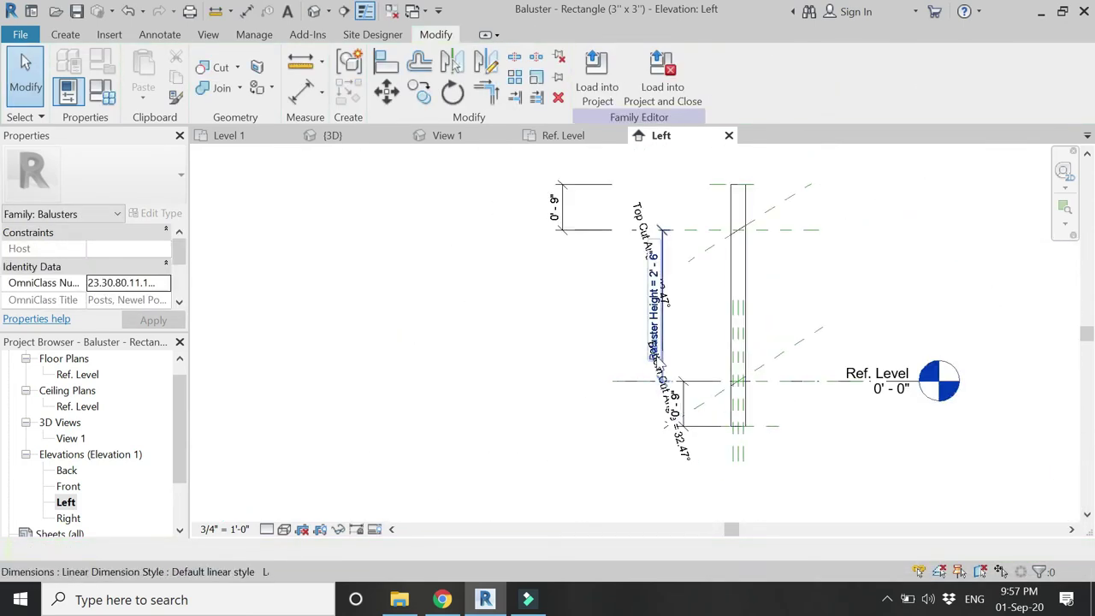
pyautogui.click(575, 139)
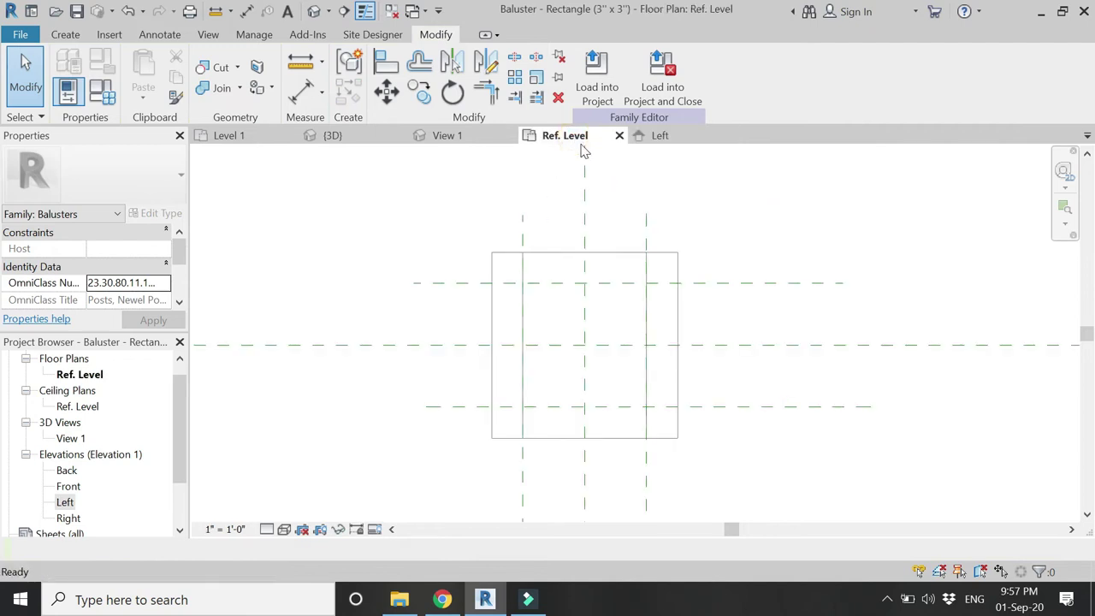
pyautogui.click(524, 301)
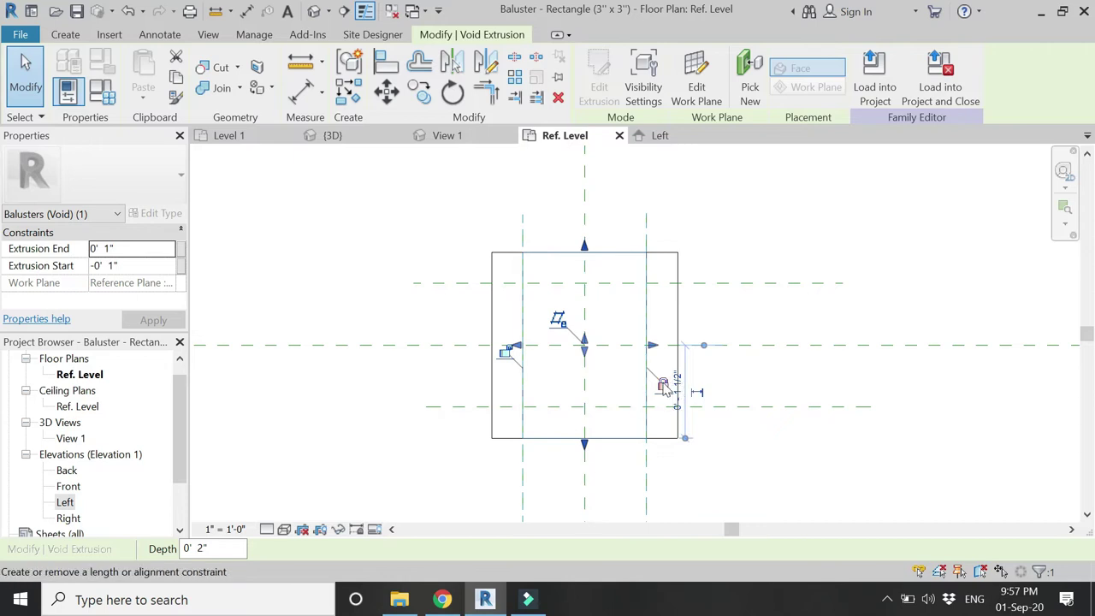
pyautogui.scroll(2, 529, 346)
pyautogui.moveTo(506, 340); pyautogui.dragTo(438, 337)
pyautogui.moveTo(765, 340); pyautogui.dragTo(821, 341)
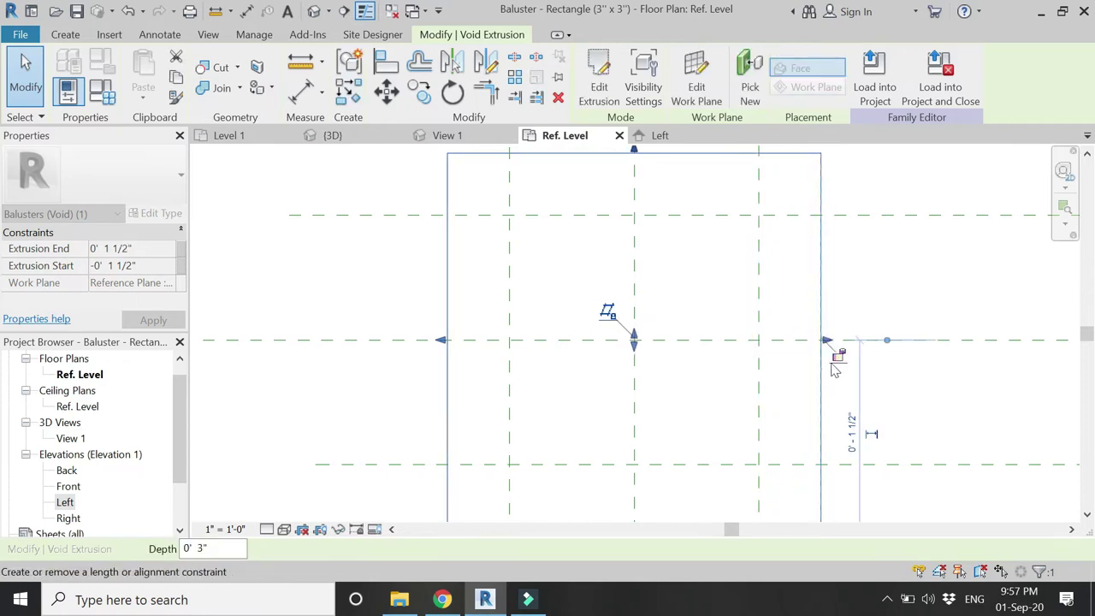
pyautogui.click(613, 175)
# Check the baluster in 3D View 1, load the family into the mesh railing project, close it, and show the project's {3D} view
pyautogui.click(462, 135)
pyautogui.scroll(-3, 628, 346)
pyautogui.scroll(4, 658, 299)
pyautogui.scroll(1, 660, 412)
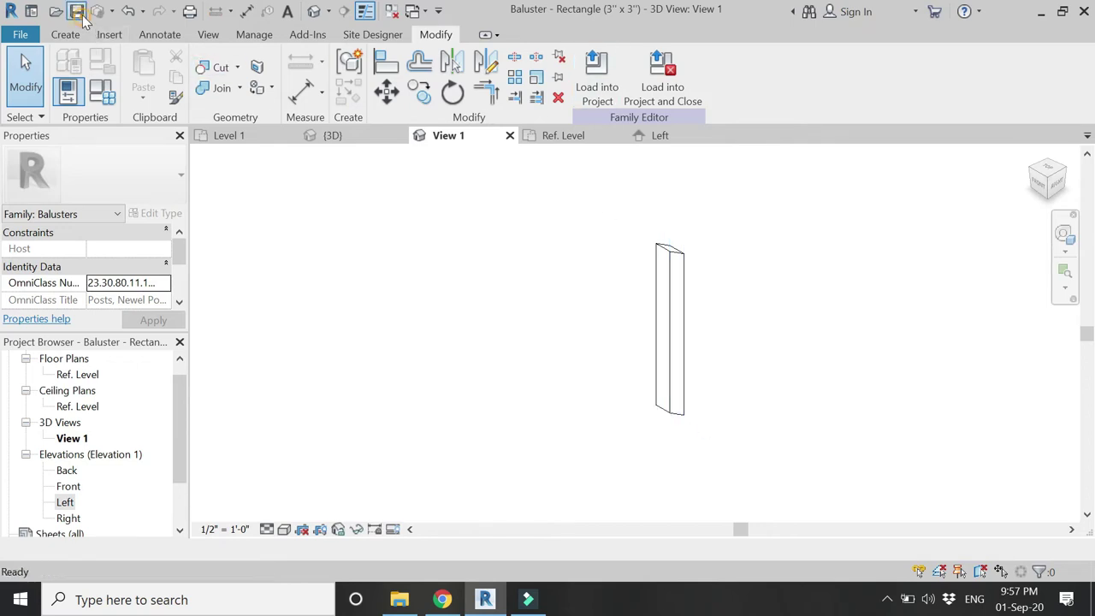
pyautogui.click(680, 88)
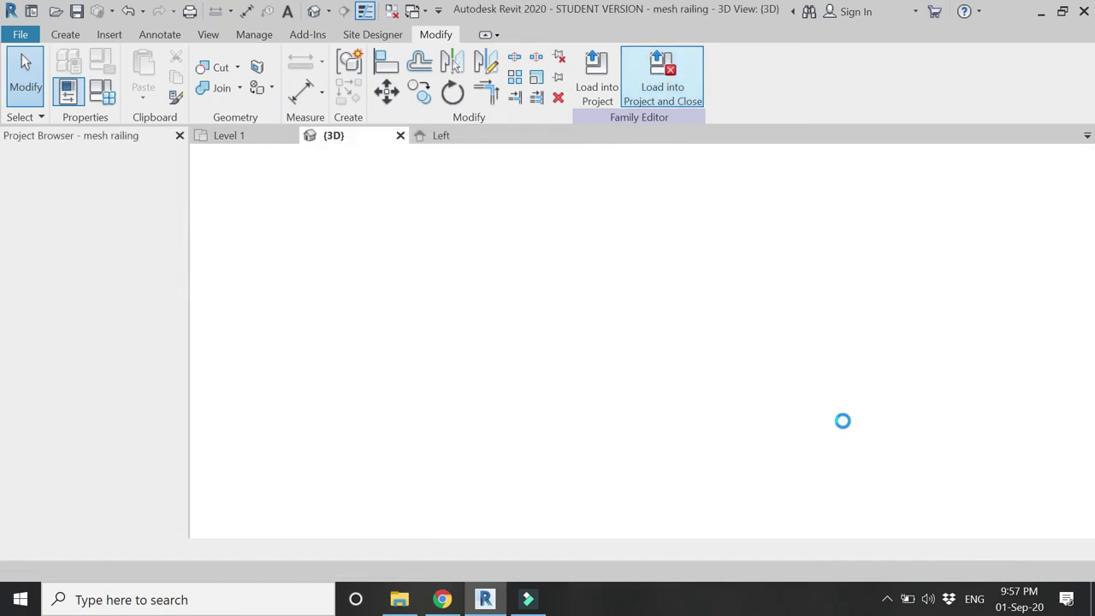
pyautogui.click(359, 139)
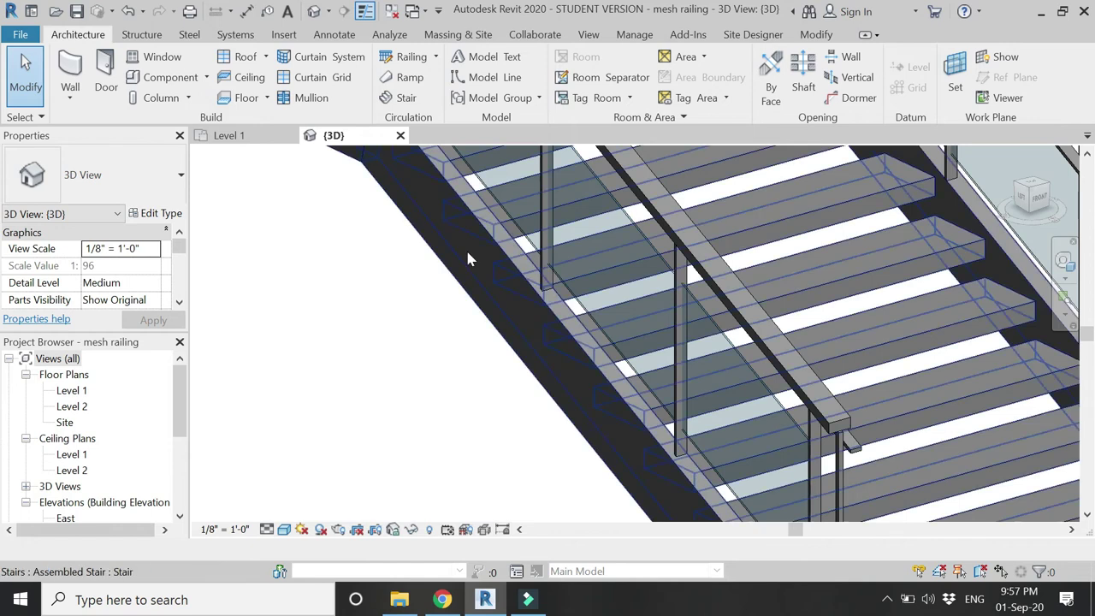
# Set the regular baluster in the Glass Panel - Bottom Fill railing's main pattern to Baluster - Rectangle (3'' x 3'') : 1"
pyautogui.click(718, 287)
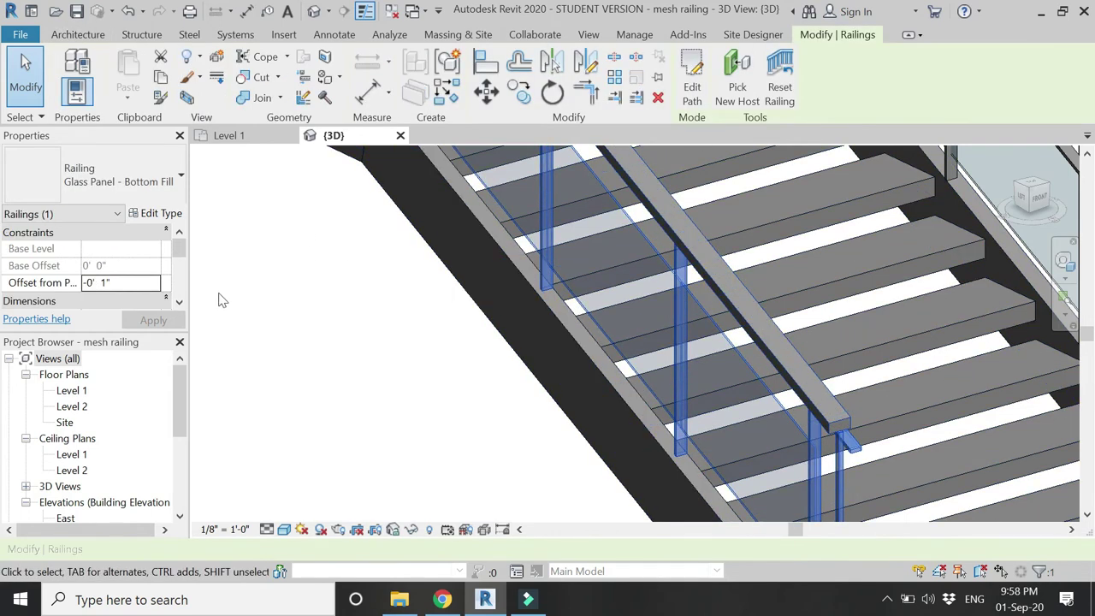
pyautogui.click(163, 213)
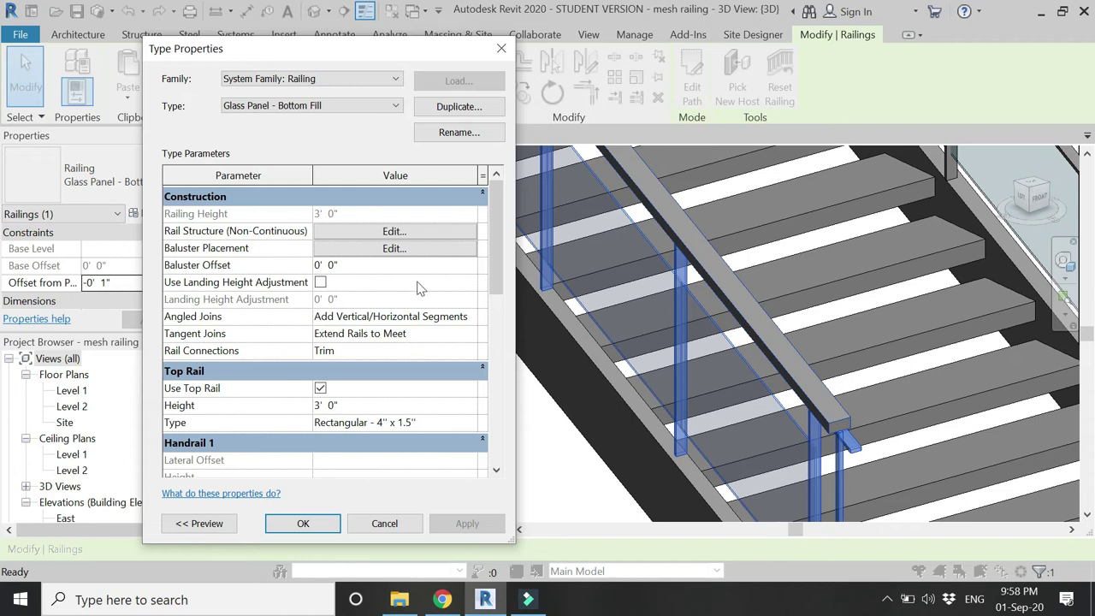
pyautogui.click(419, 251)
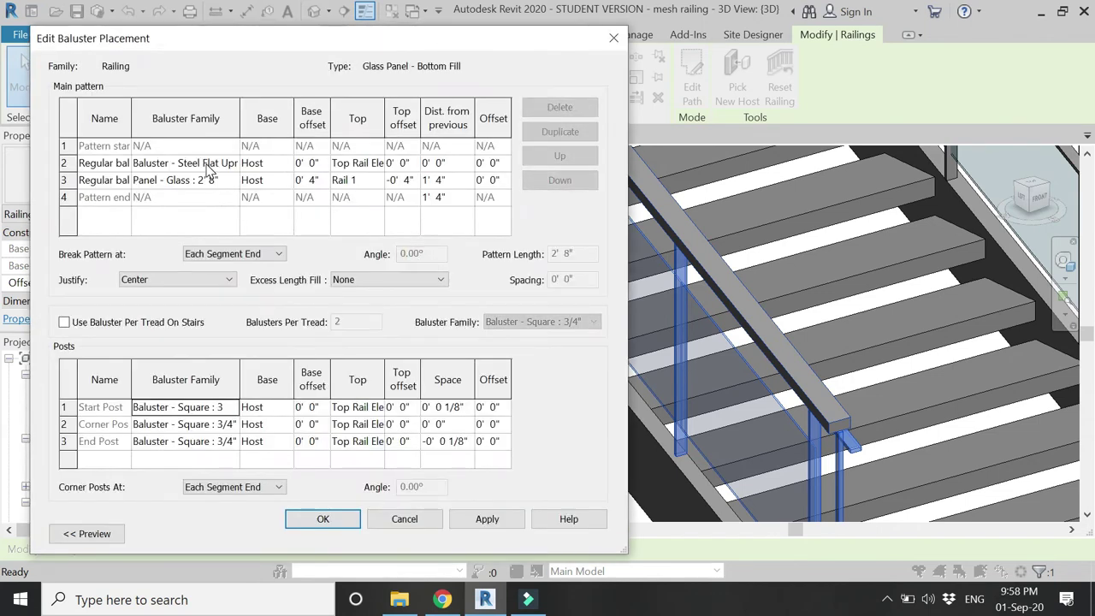
pyautogui.click(230, 166)
pyautogui.click(233, 163)
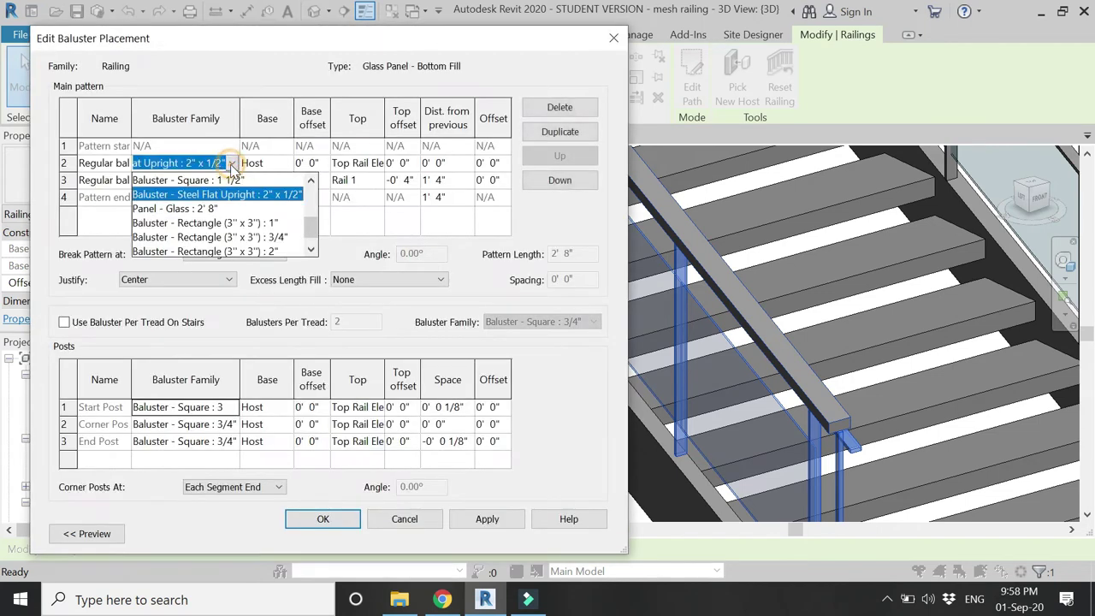
pyautogui.click(268, 223)
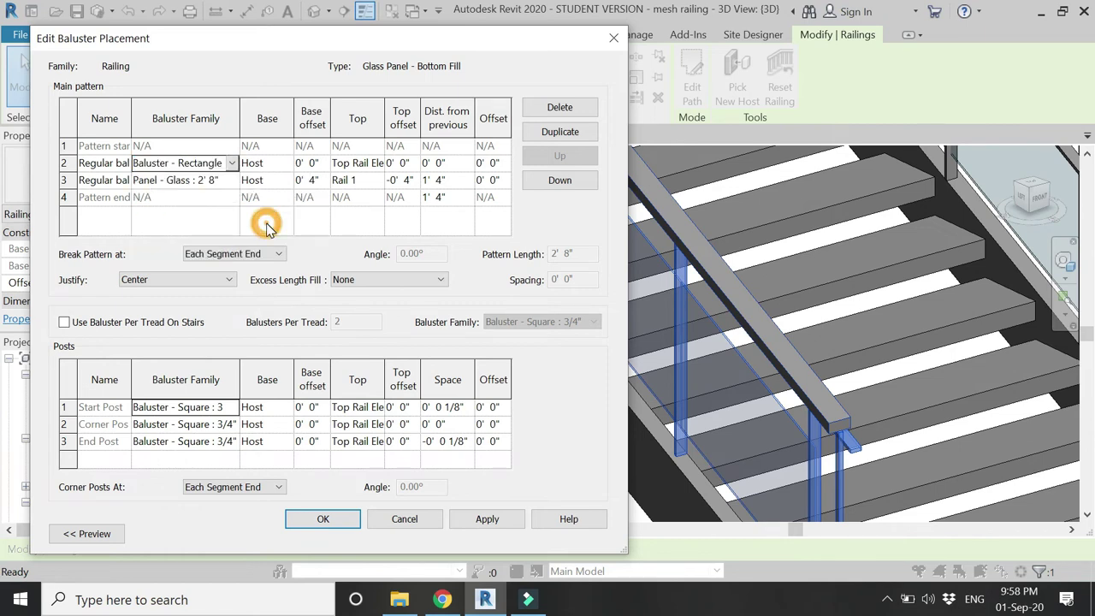
pyautogui.click(322, 519)
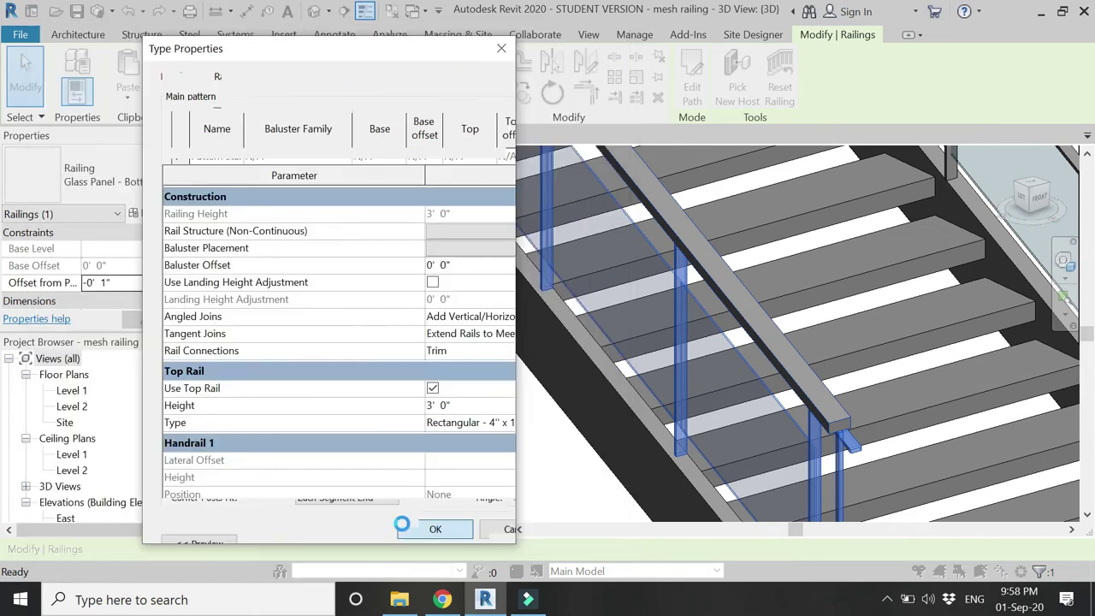
pyautogui.click(323, 519)
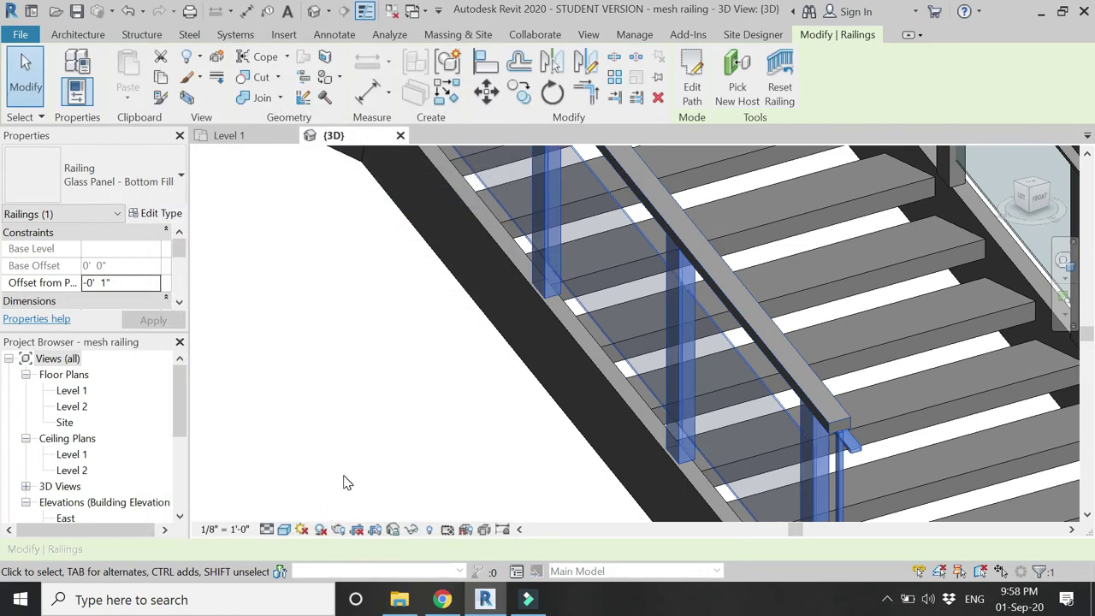
pyautogui.click(344, 467)
# Set the offset from path of both glass panel railings to -1 1/2"
pyautogui.scroll(5, 789, 442)
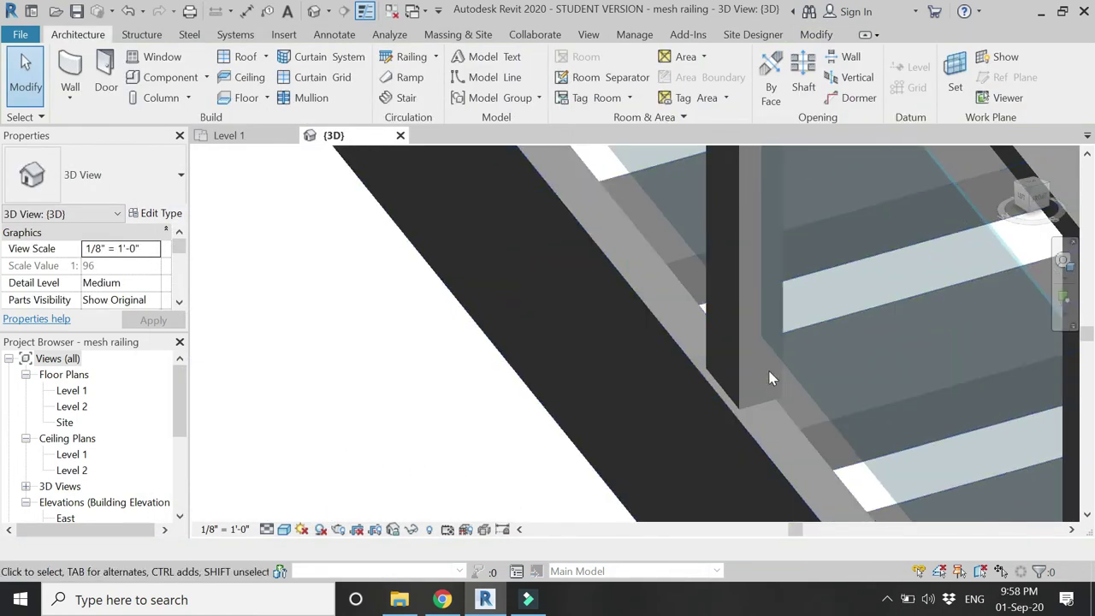
pyautogui.click(781, 351)
pyautogui.scroll(-4, 244, 334)
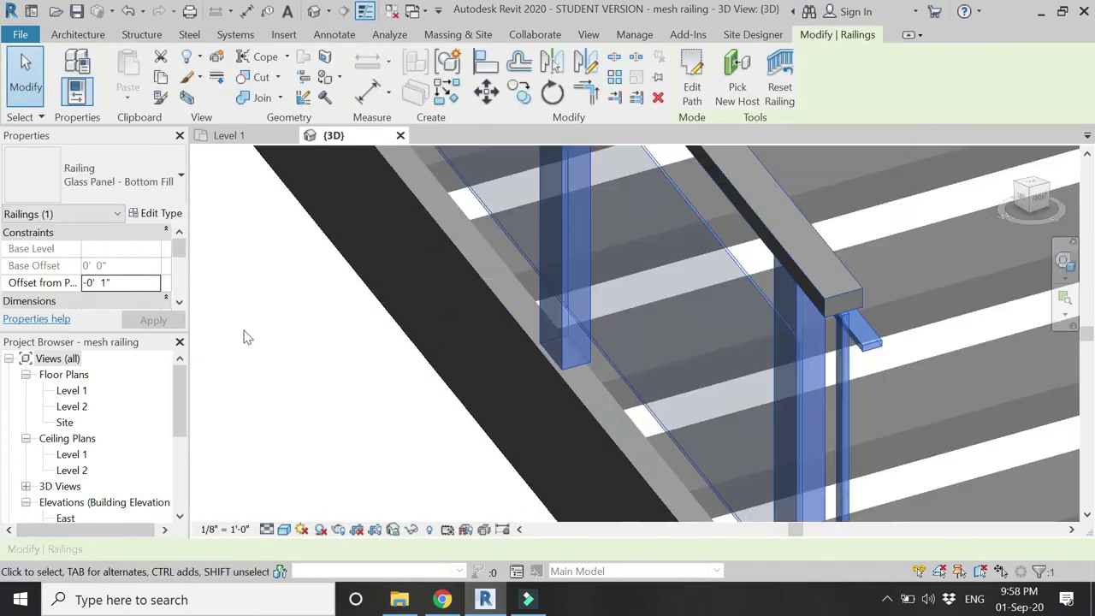
pyautogui.keyDown('ctrl'); pyautogui.click(931, 184); pyautogui.keyUp('ctrl')
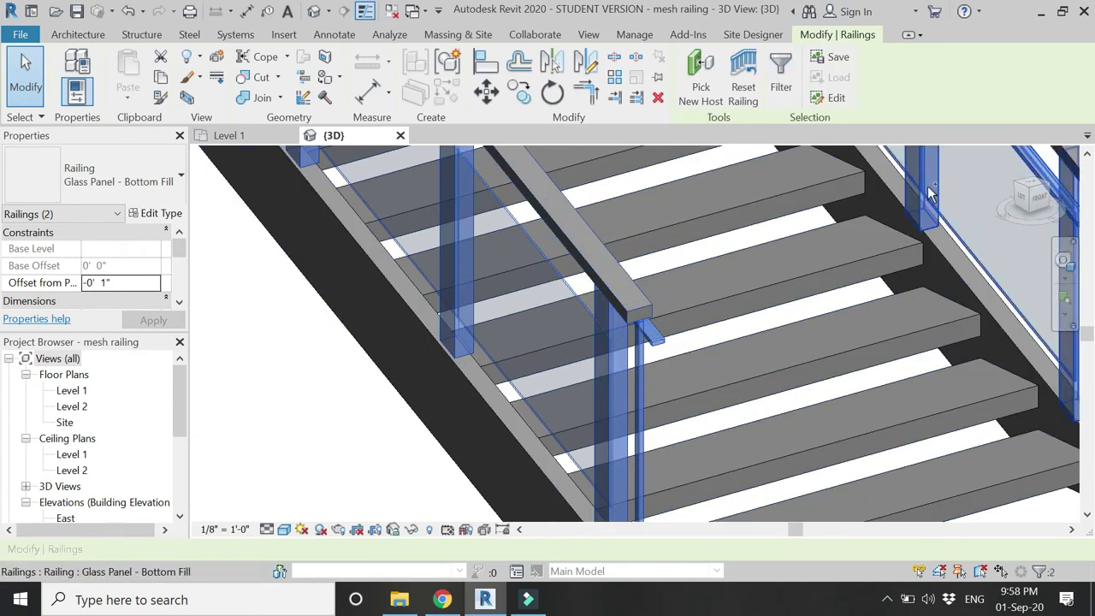
pyautogui.click(127, 284)
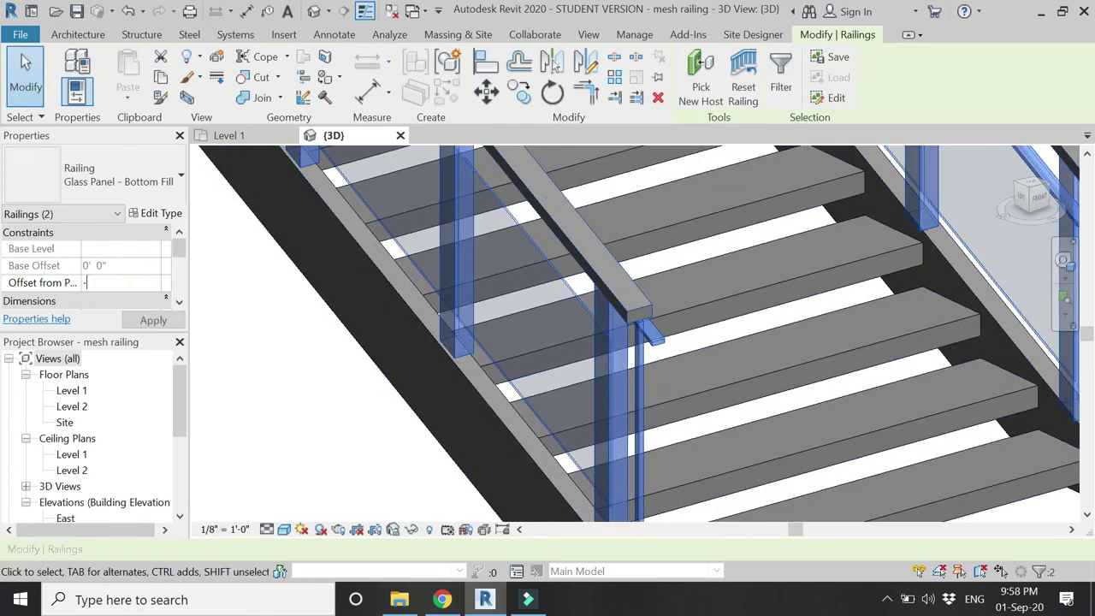
pyautogui.write('-1.5"')
pyautogui.press('Return')
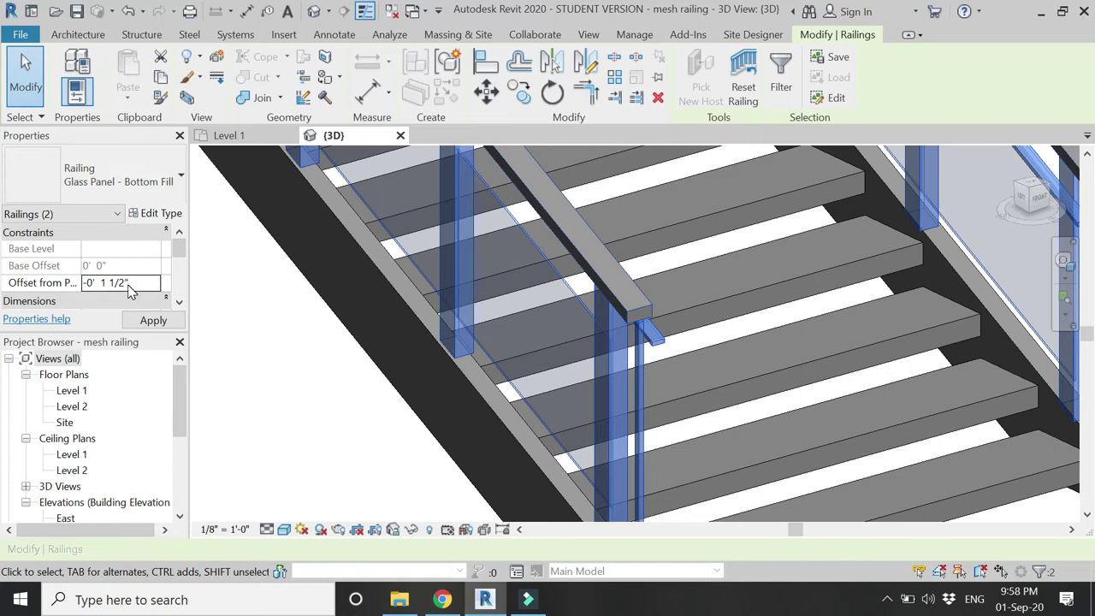
pyautogui.click(153, 320)
pyautogui.click(298, 425)
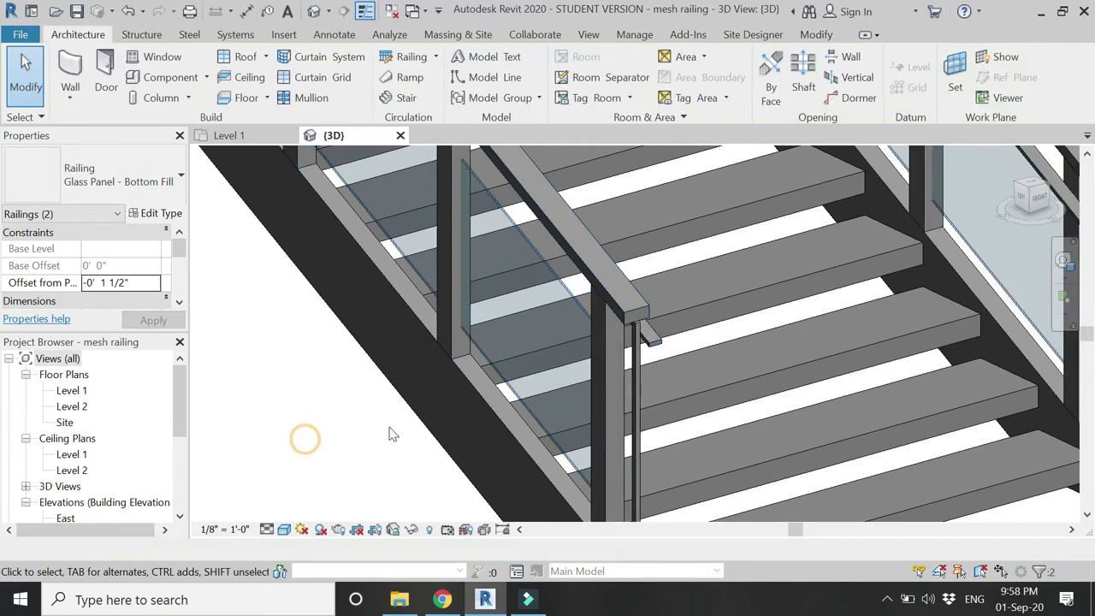
# Set the start, corner and end posts of the Glass Panel - Bottom Fill railing type to None and apply the change
pyautogui.scroll(5, 424, 375)
pyautogui.scroll(-5, 539, 317)
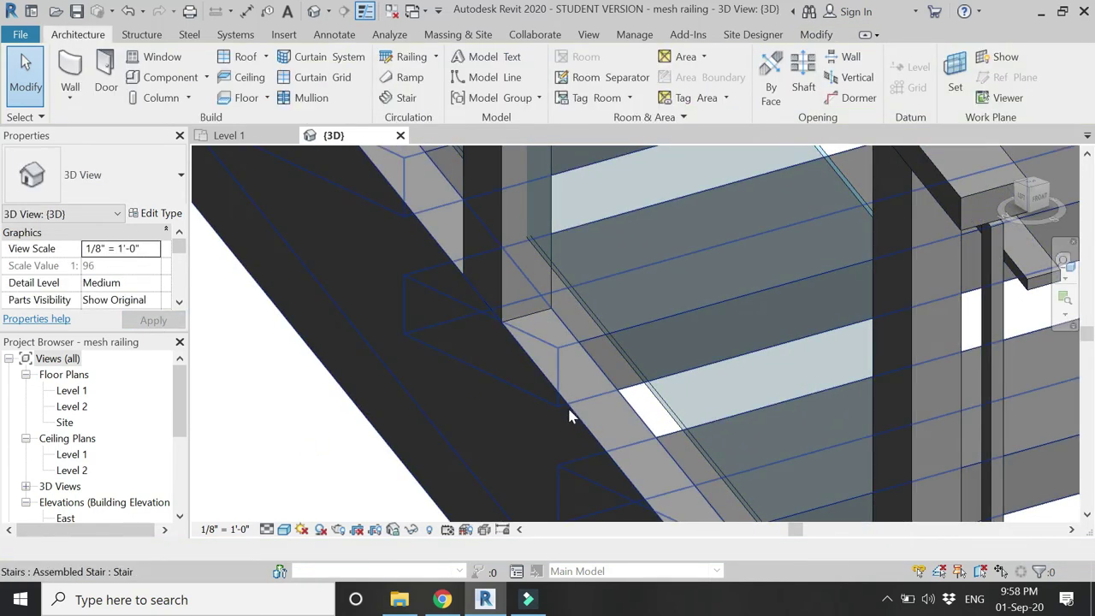
pyautogui.scroll(3, 988, 404)
pyautogui.scroll(-4, 988, 404)
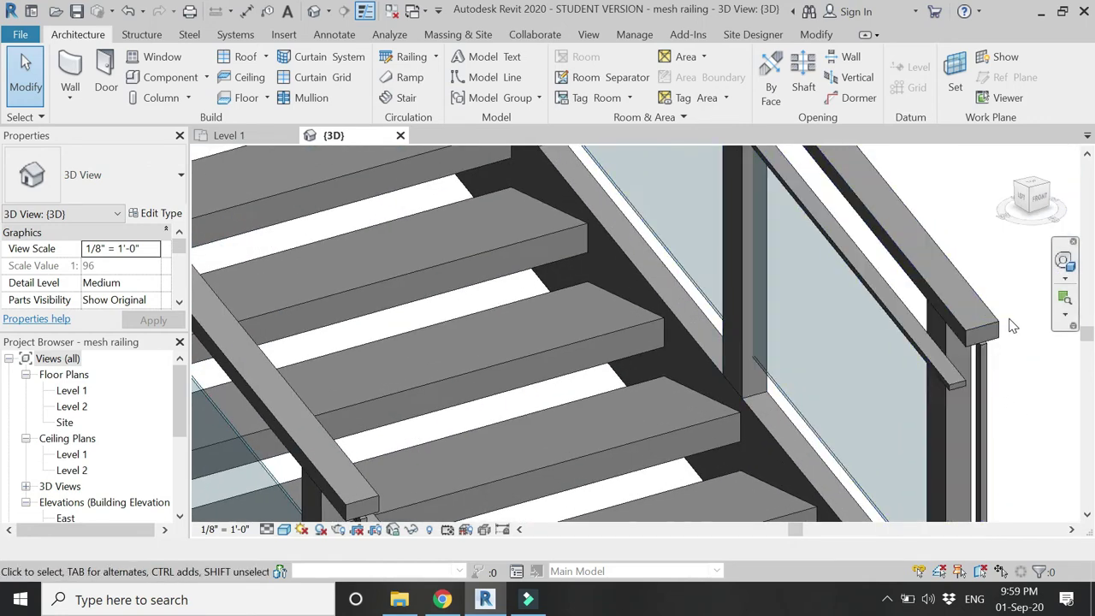
pyautogui.scroll(2, 568, 303)
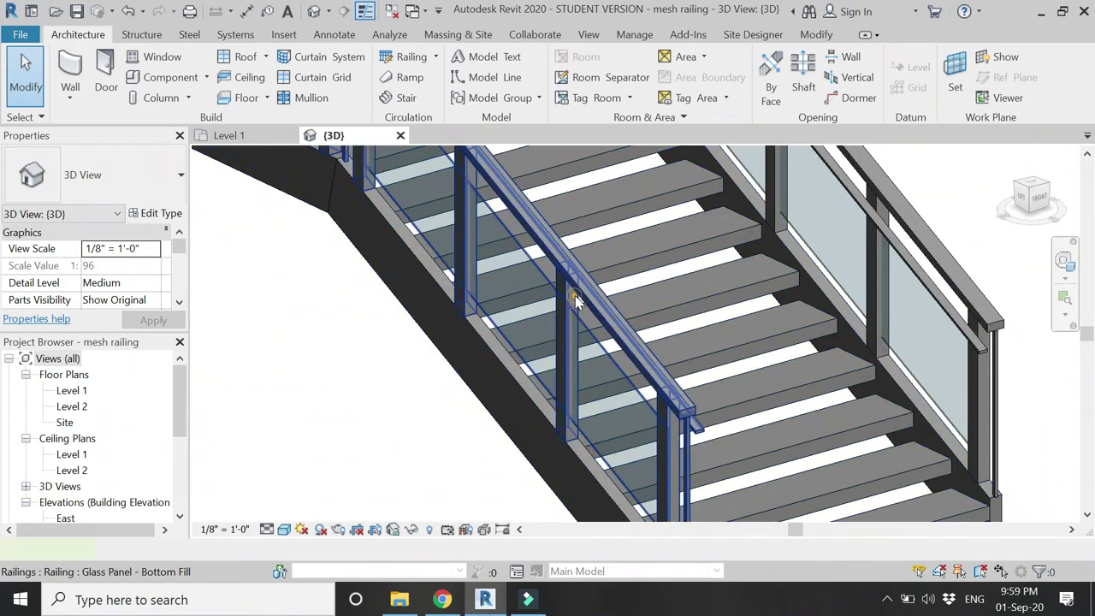
pyautogui.click(575, 301)
pyautogui.click(159, 215)
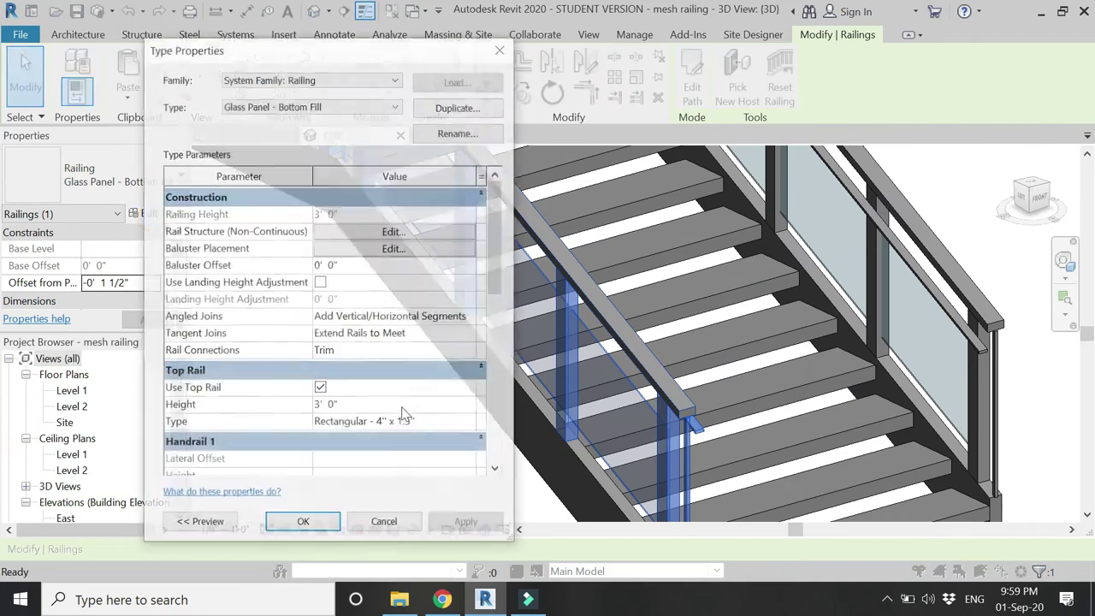
pyautogui.click(420, 252)
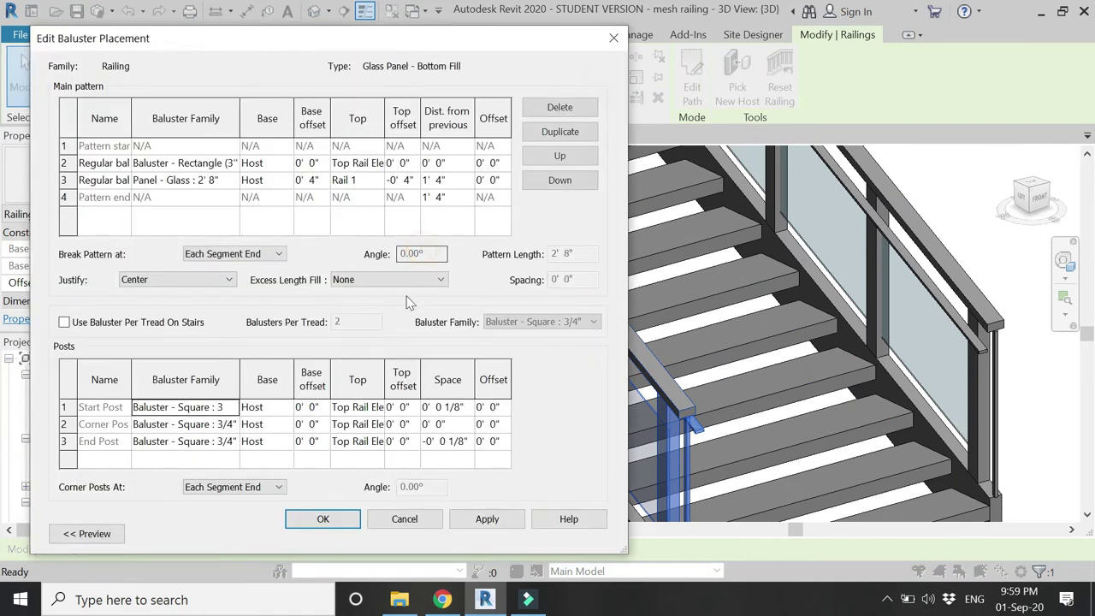
pyautogui.click(231, 408)
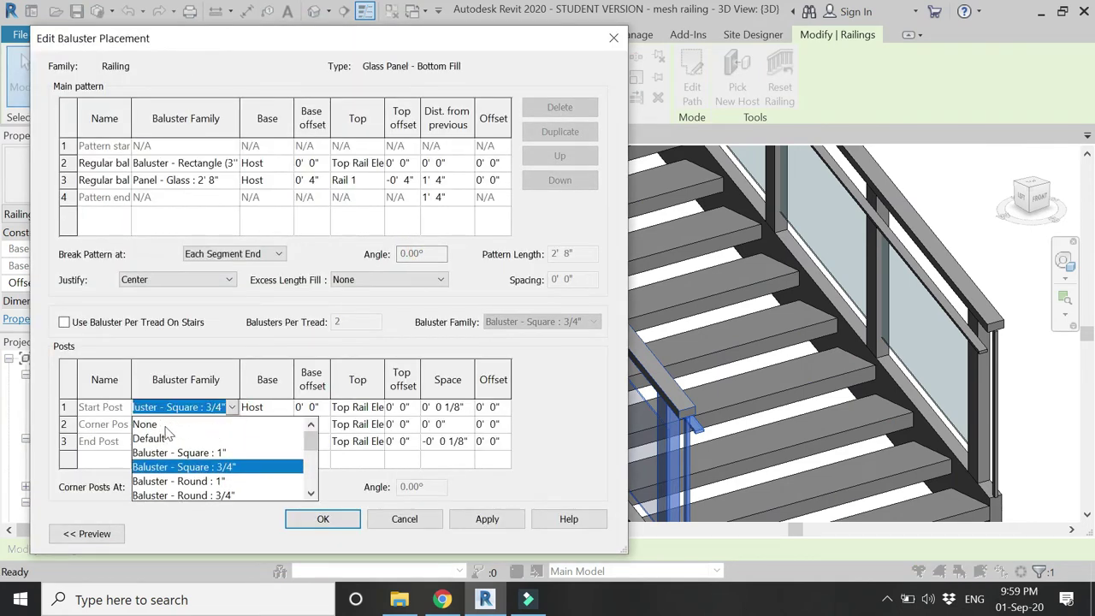
pyautogui.click(145, 425)
pyautogui.click(180, 425)
pyautogui.click(231, 424)
pyautogui.click(154, 441)
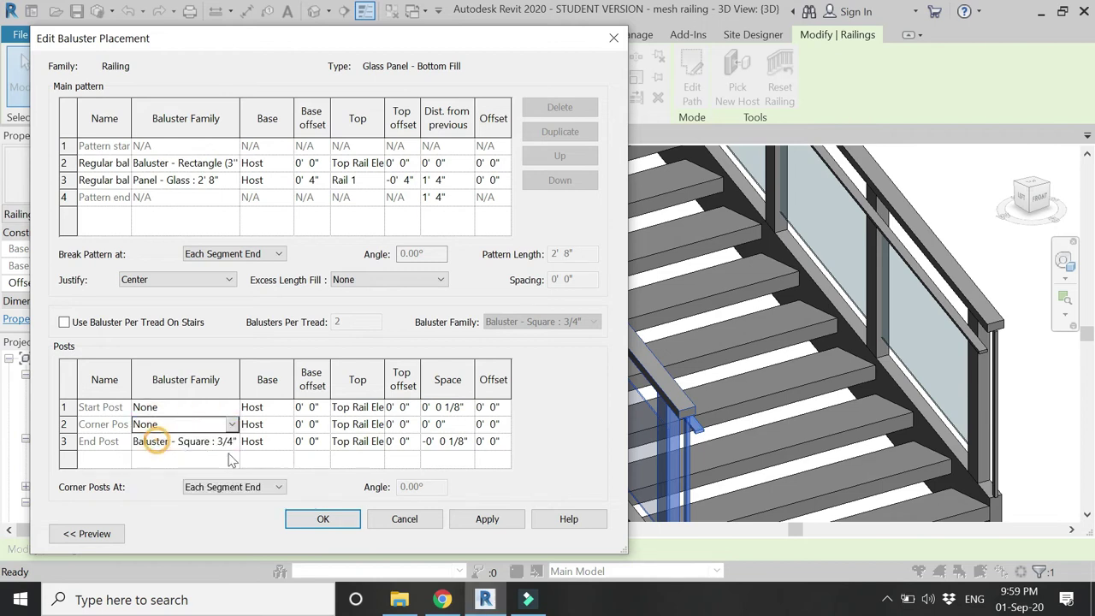
pyautogui.click(231, 441)
pyautogui.click(144, 454)
pyautogui.click(322, 520)
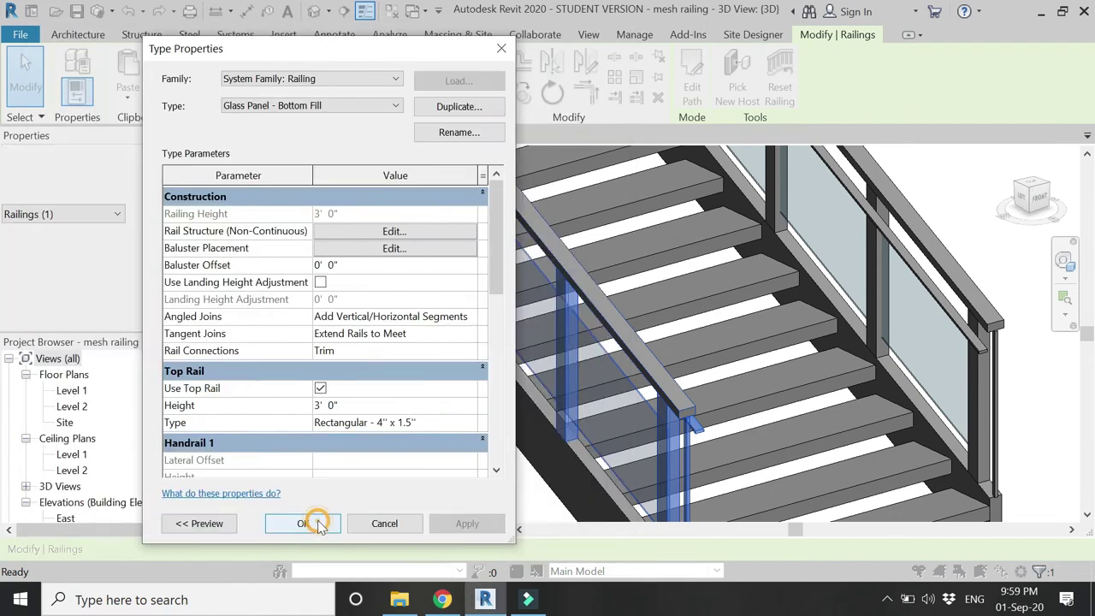
pyautogui.click(438, 527)
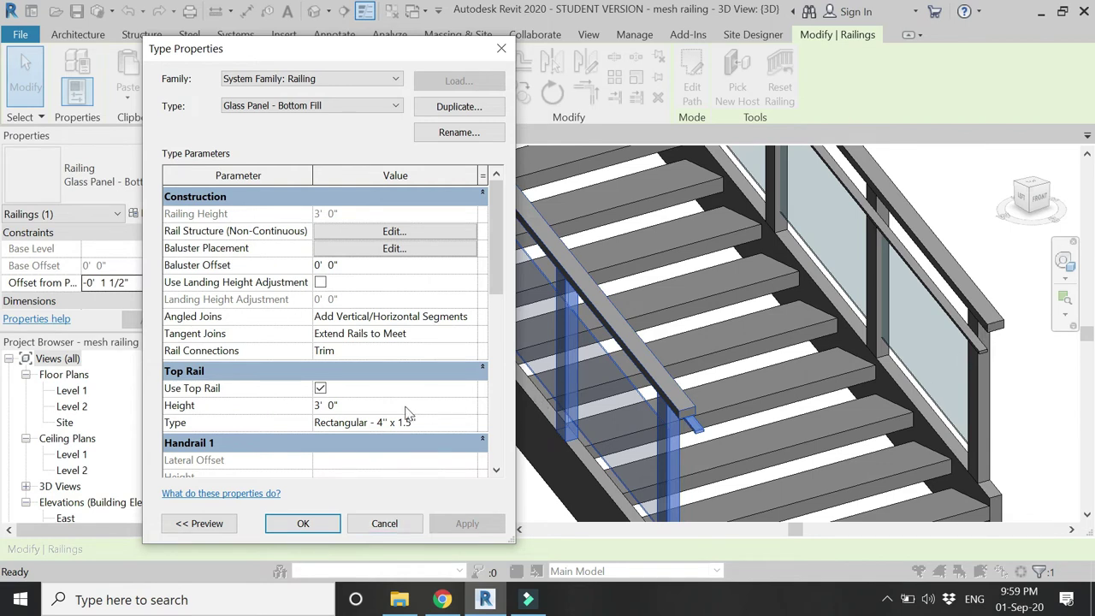
# Set the beginning/bottom extension style of the Rectangular - 4" x 1.5" top rail type to Wall and apply it
pyautogui.click(470, 422)
pyautogui.click(470, 423)
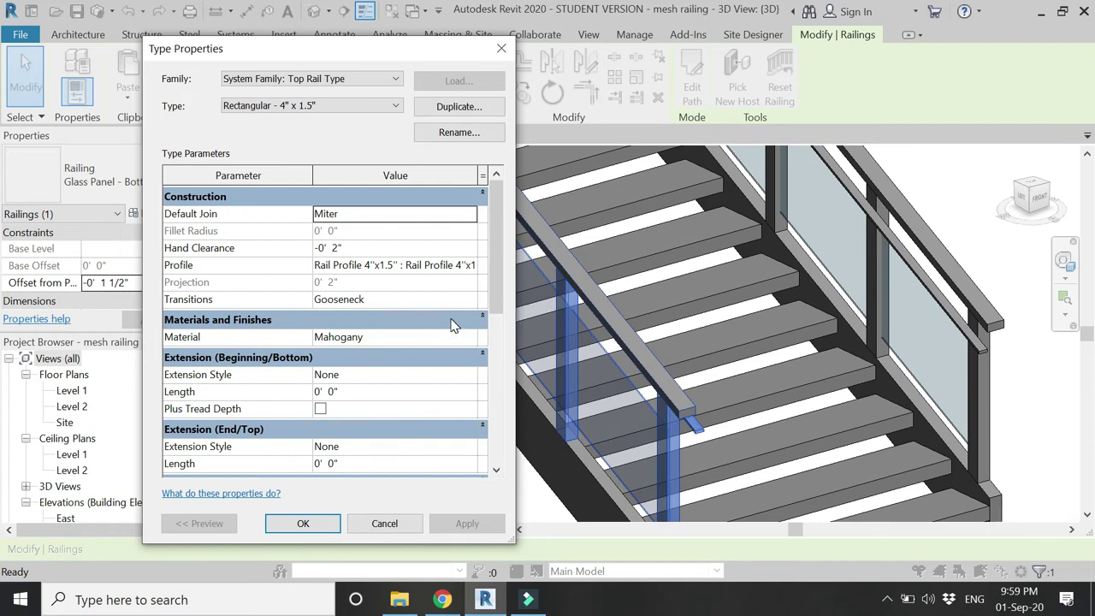
pyautogui.click(470, 379)
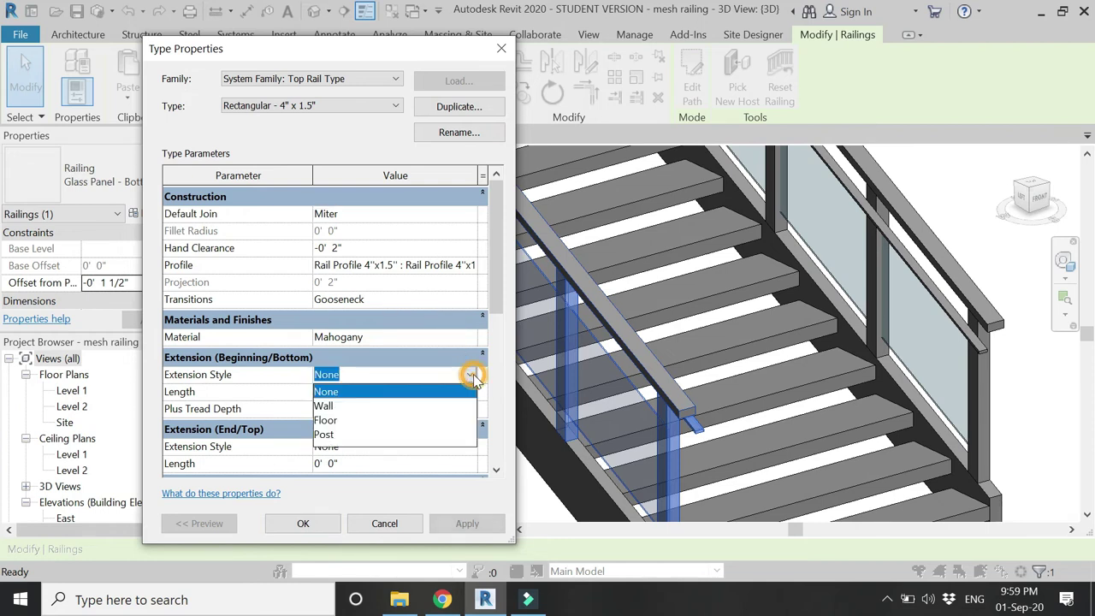
pyautogui.click(325, 407)
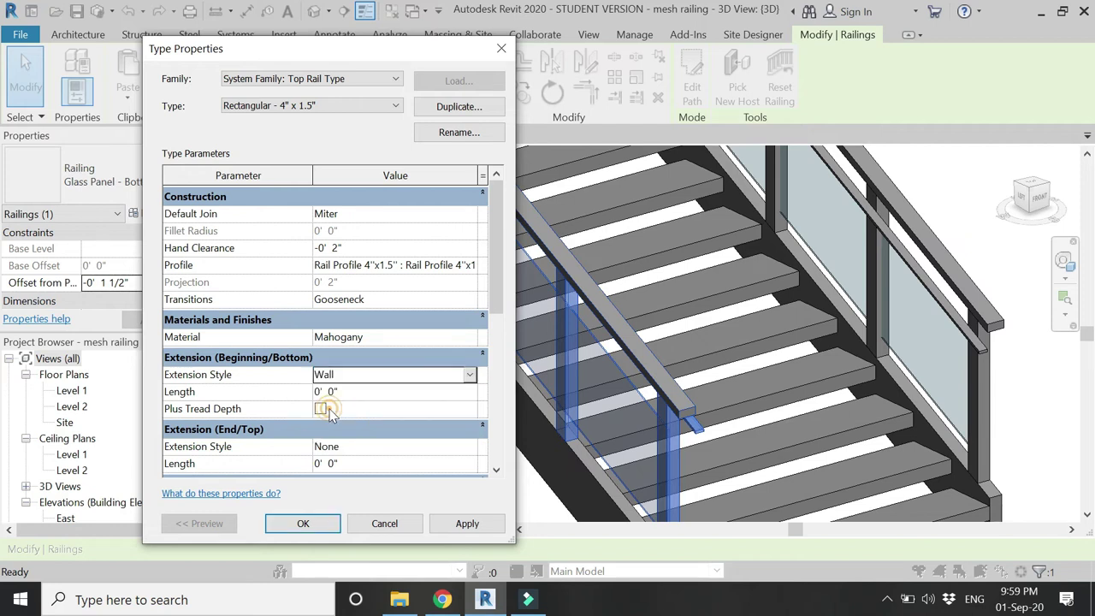
pyautogui.click(453, 529)
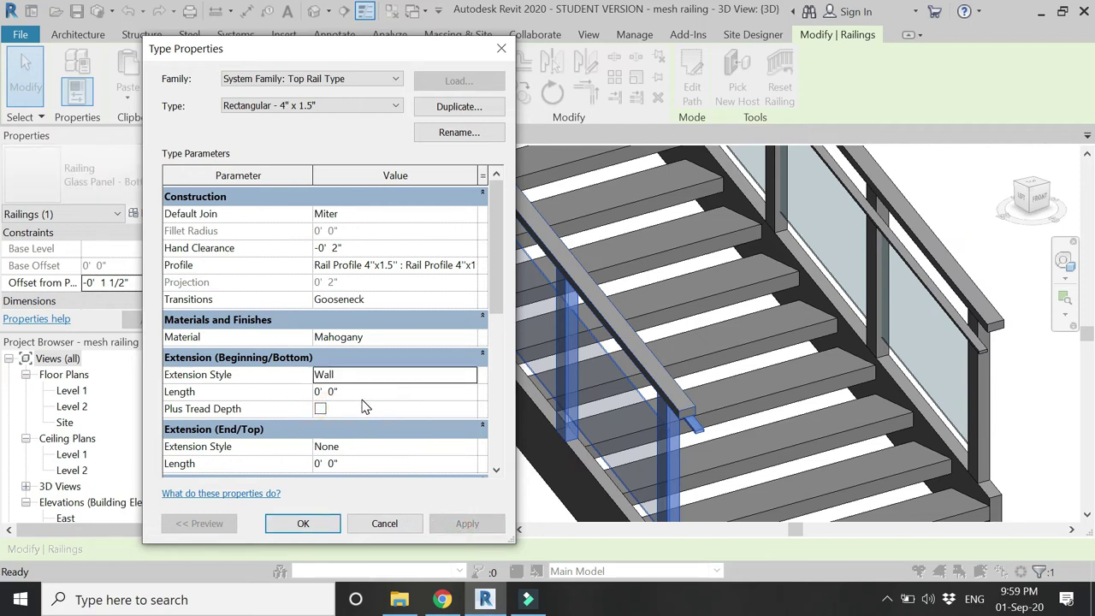
# Set the top rail's beginning/bottom extension length to 2" and apply it
pyautogui.click(363, 393)
pyautogui.write('2"')
pyautogui.press('Return')
pyautogui.click(459, 521)
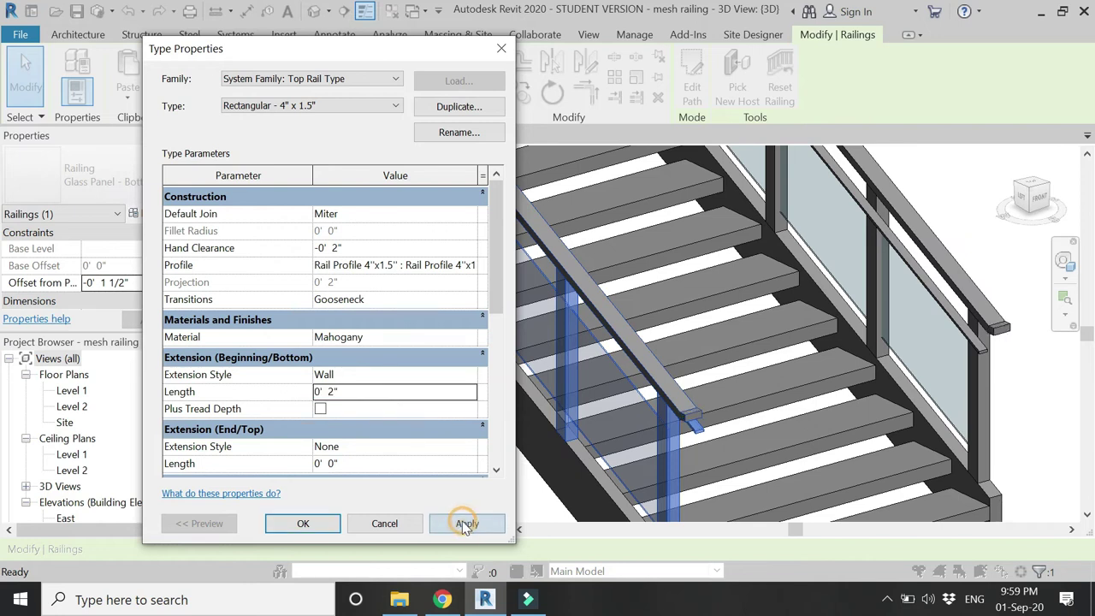
# Set the top rail type's beginning/bottom extension length to 6" and apply the change
pyautogui.click(356, 386)
pyautogui.write('6')
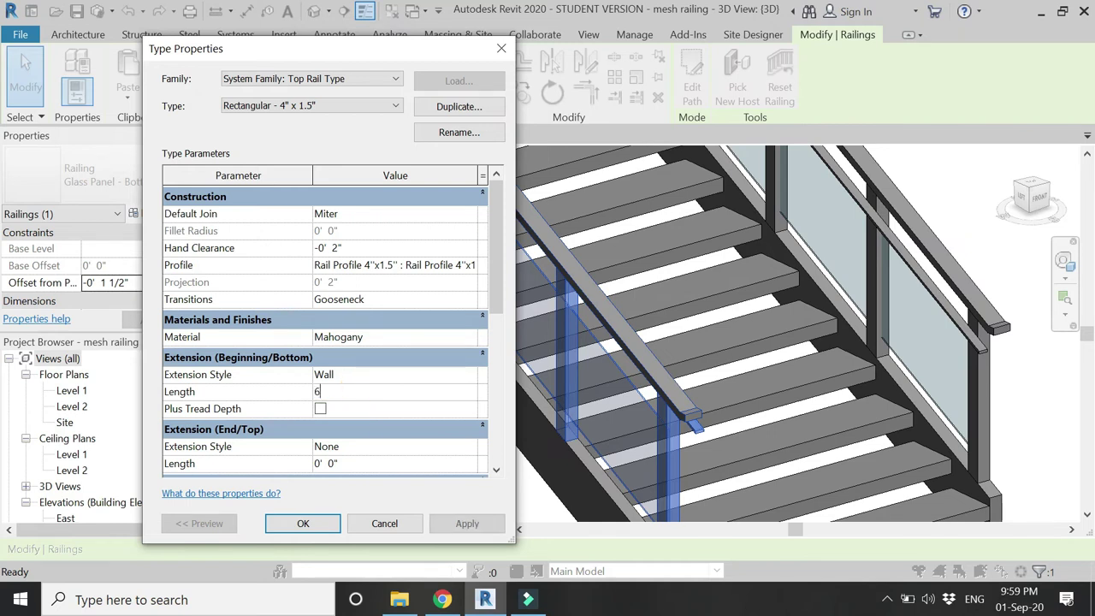
pyautogui.write('"')
pyautogui.press('Return')
pyautogui.click(453, 524)
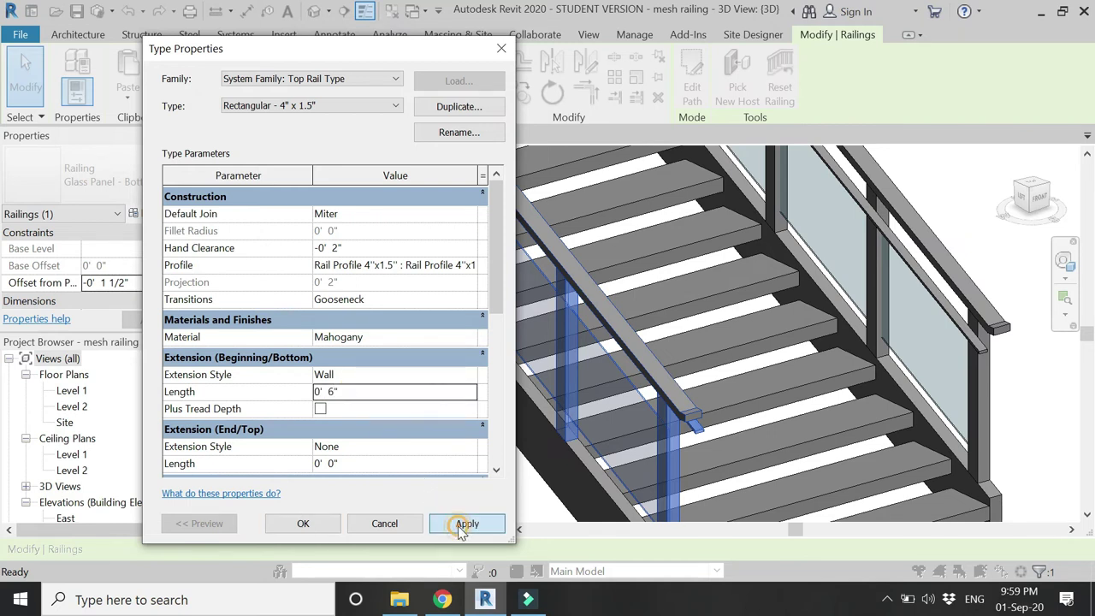
# Set the top rail type's beginning/bottom extension length to 1' and apply the change
pyautogui.click(388, 390)
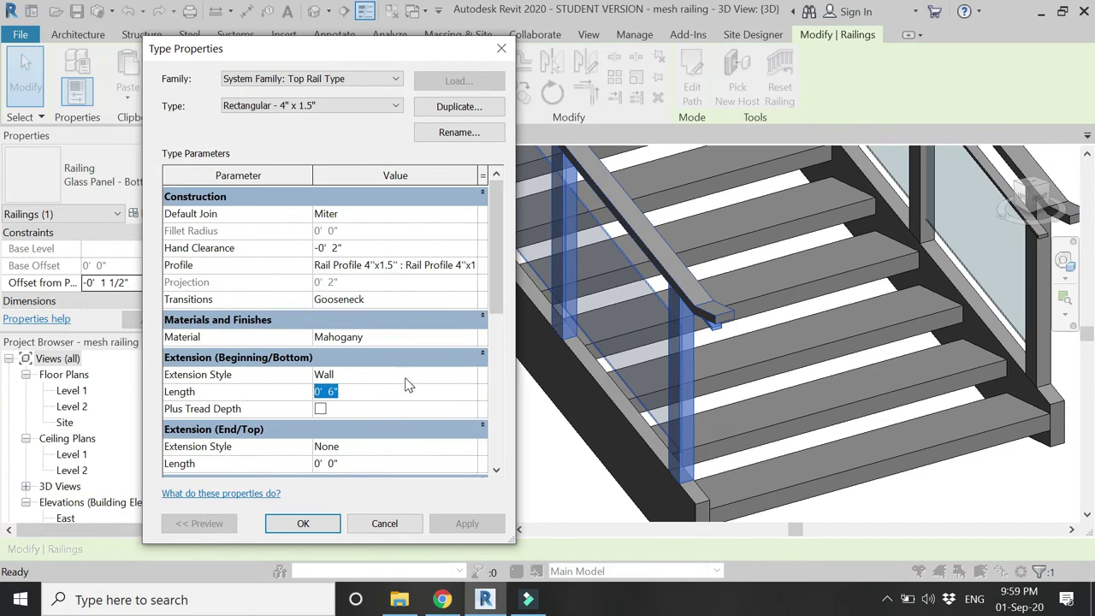
pyautogui.write("1'")
pyautogui.press('Return')
pyautogui.click(457, 525)
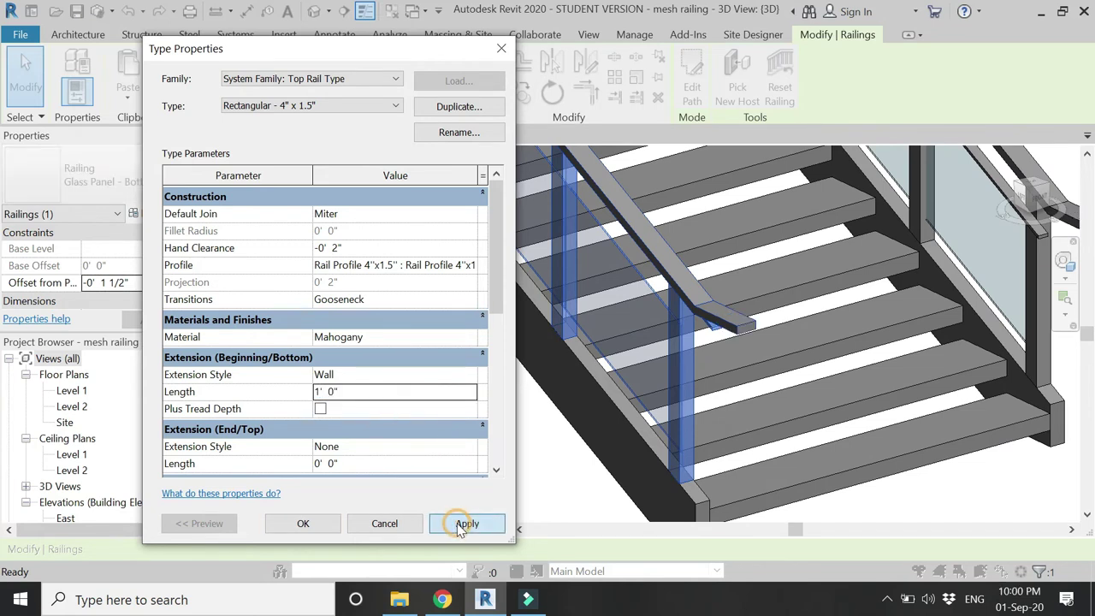
# Set the top rail type's beginning/bottom extension length to 9" and apply the change
pyautogui.click(410, 390)
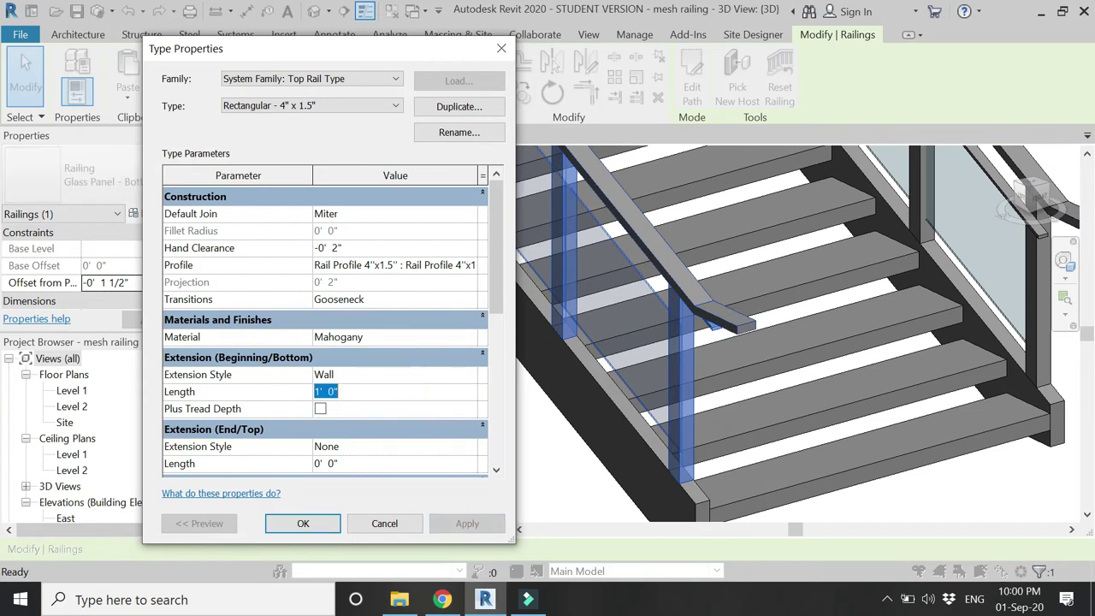
pyautogui.press('Return')
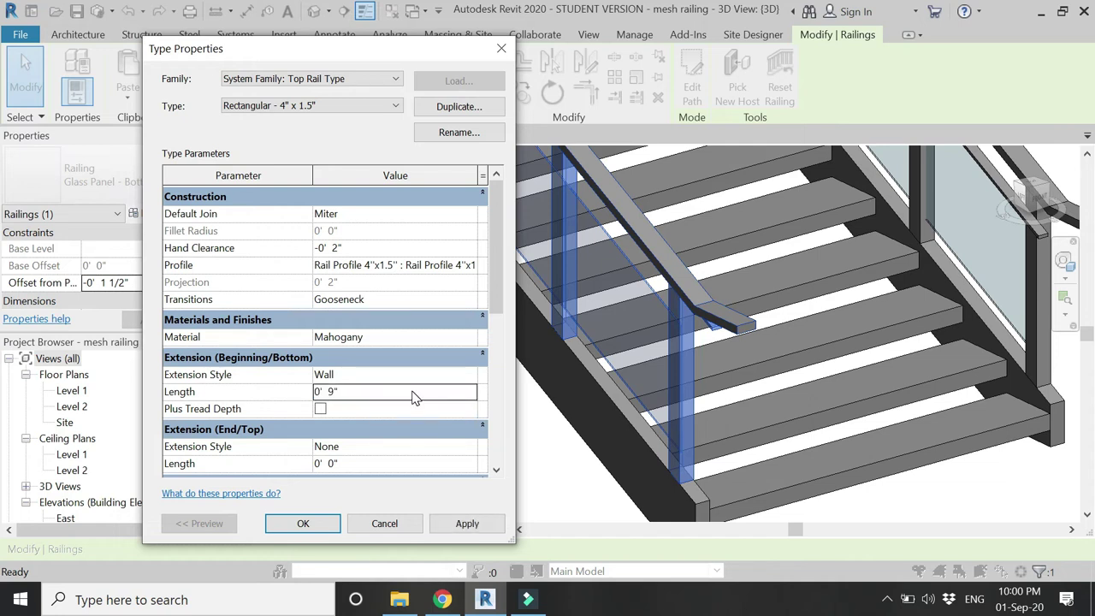
pyautogui.click(455, 520)
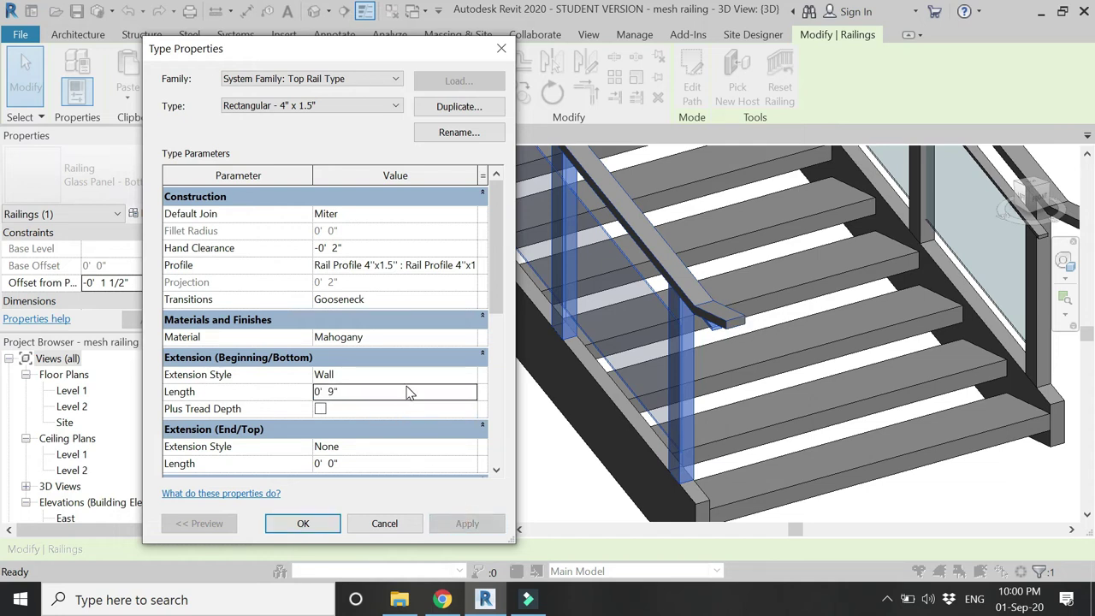
# Give the top rail type an end/top extension of style Wall with a length of 9", and accept the type changes
pyautogui.scroll(-1, 408, 425)
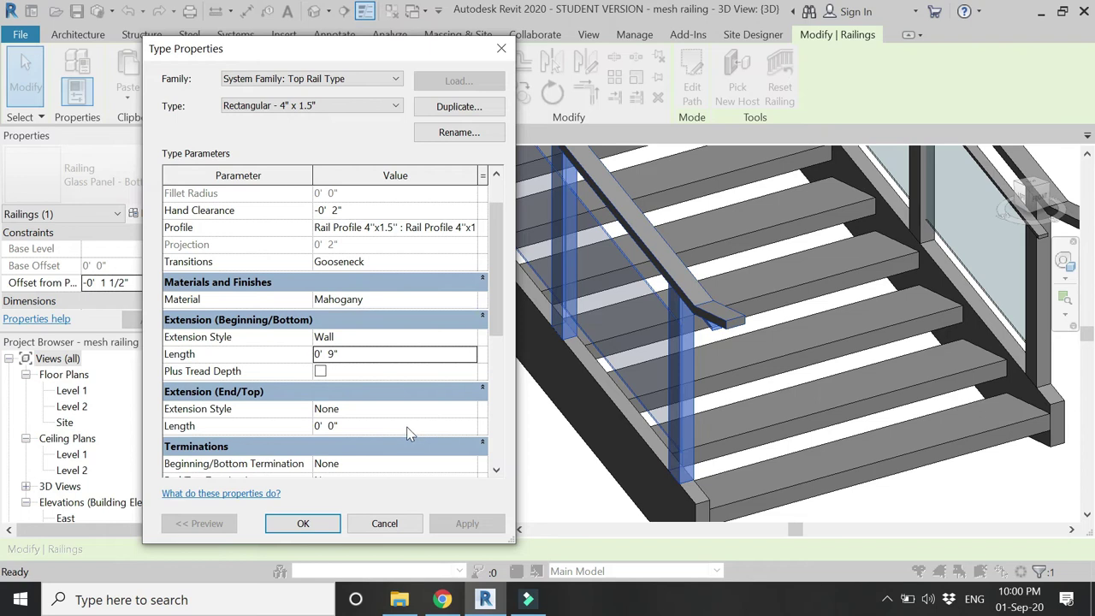
pyautogui.click(476, 412)
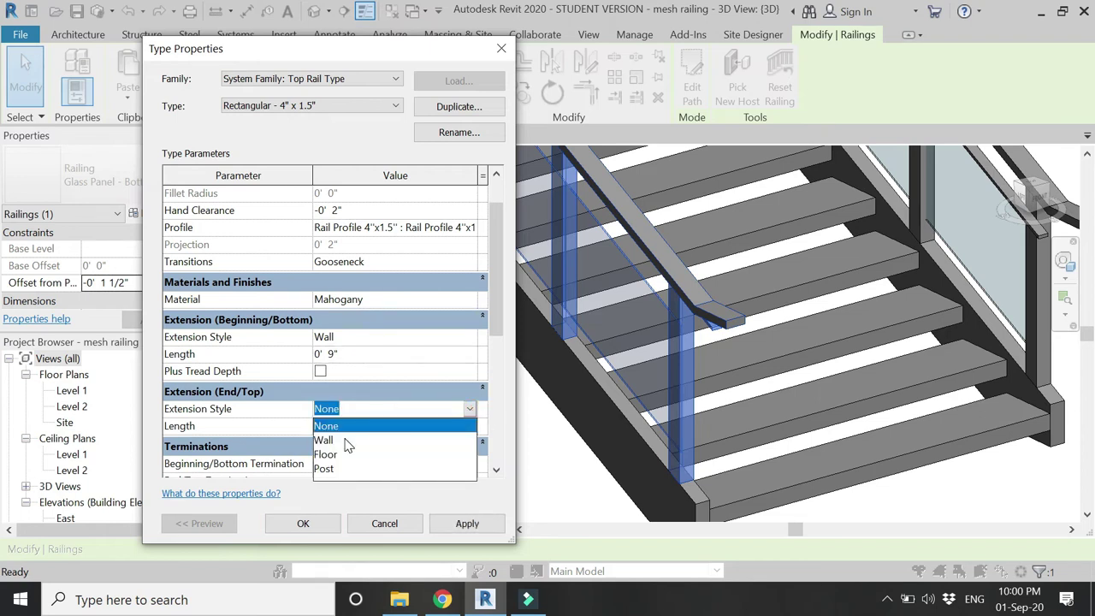
pyautogui.click(348, 441)
pyautogui.click(353, 426)
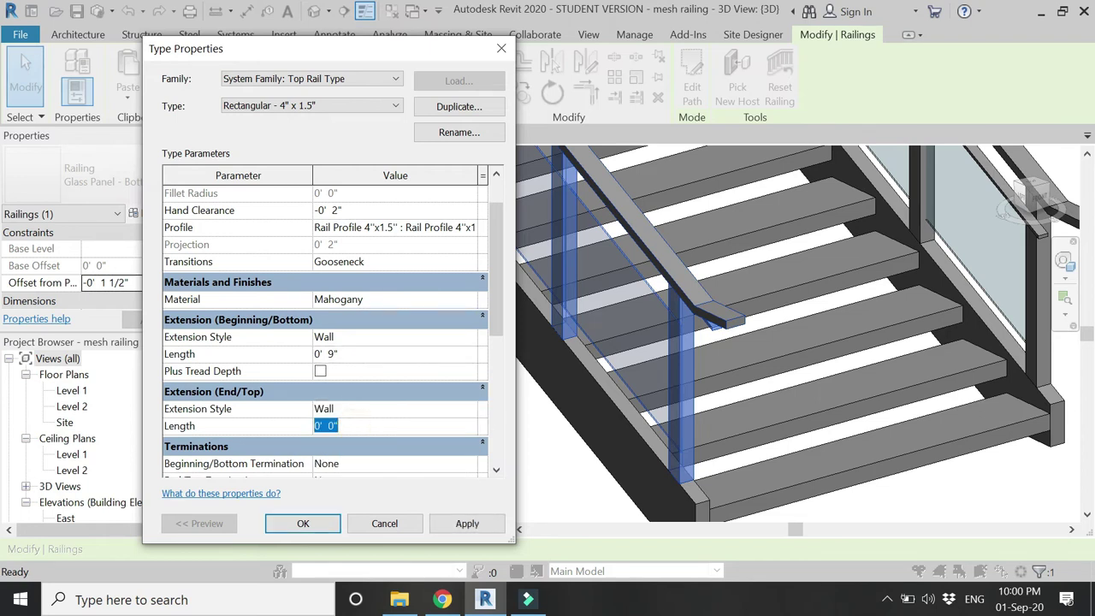
pyautogui.write('9"')
pyautogui.press('Return')
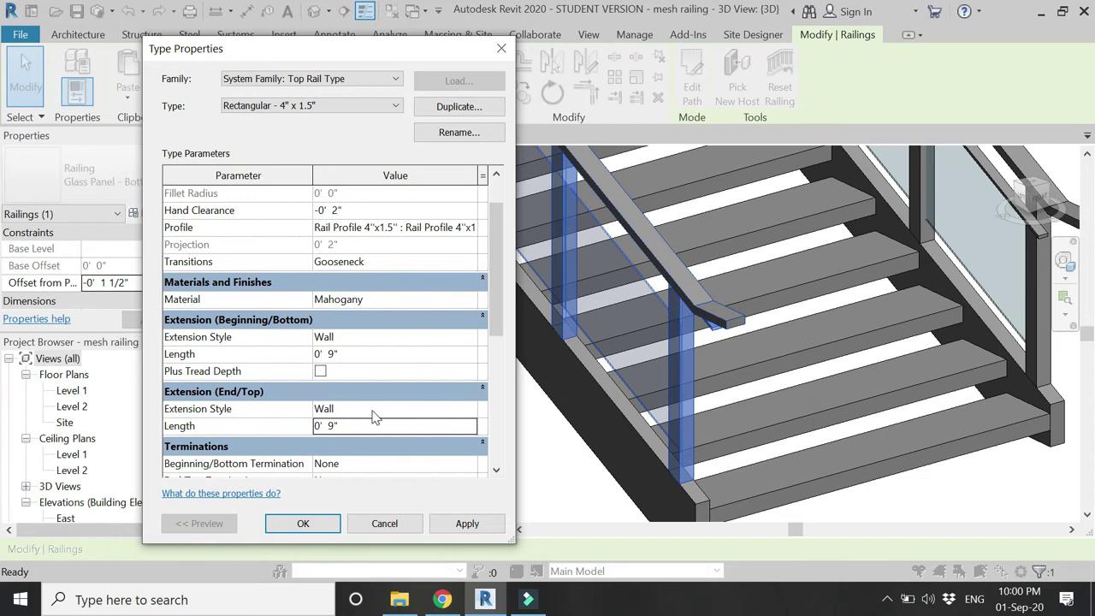
pyautogui.scroll(-1, 373, 416)
pyautogui.scroll(-1, 373, 416)
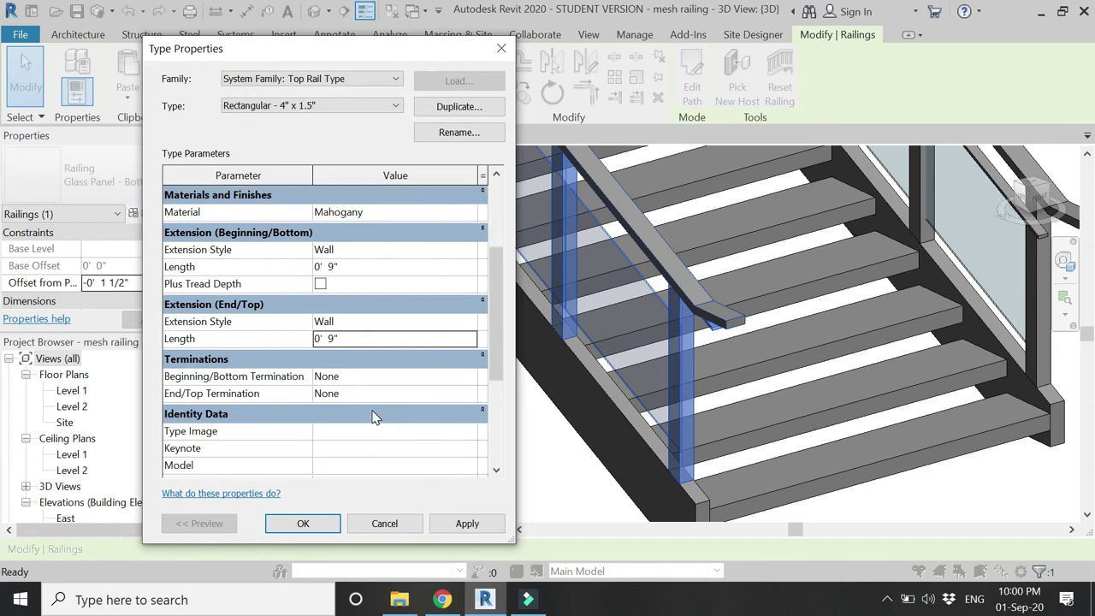
pyautogui.click(330, 530)
pyautogui.click(327, 528)
pyautogui.click(419, 451)
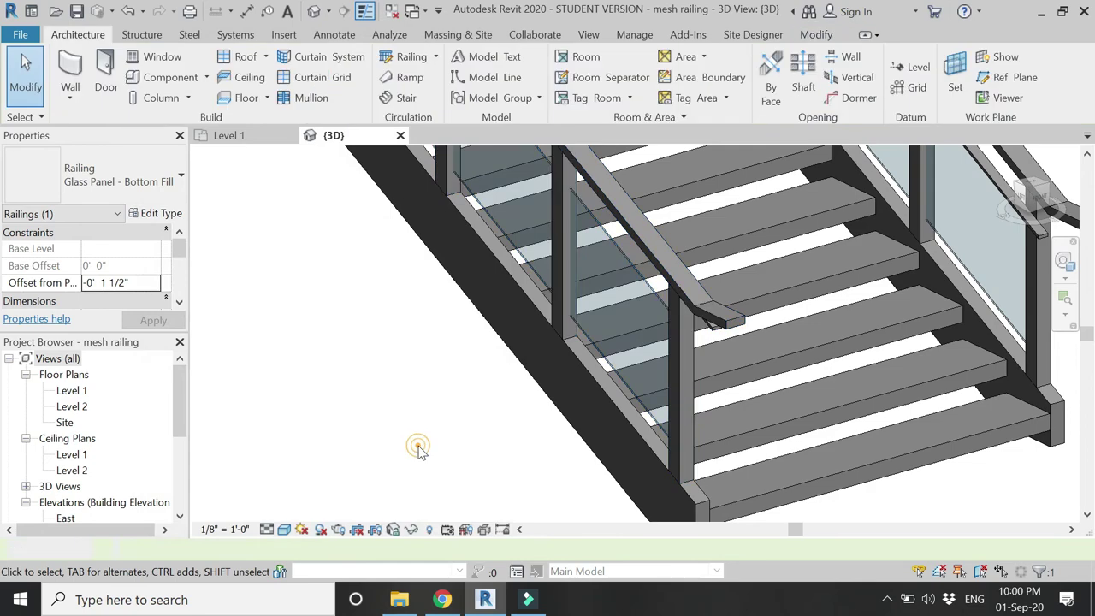
pyautogui.scroll(-5, 432, 491)
pyautogui.scroll(5, 728, 214)
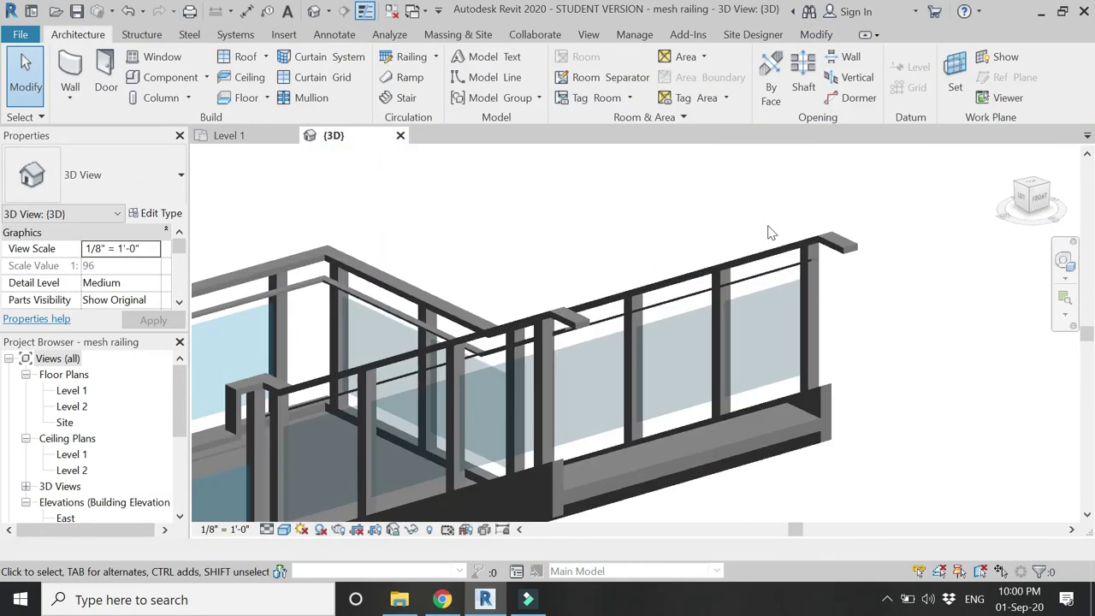
pyautogui.scroll(-5, 847, 233)
pyautogui.scroll(4, 603, 462)
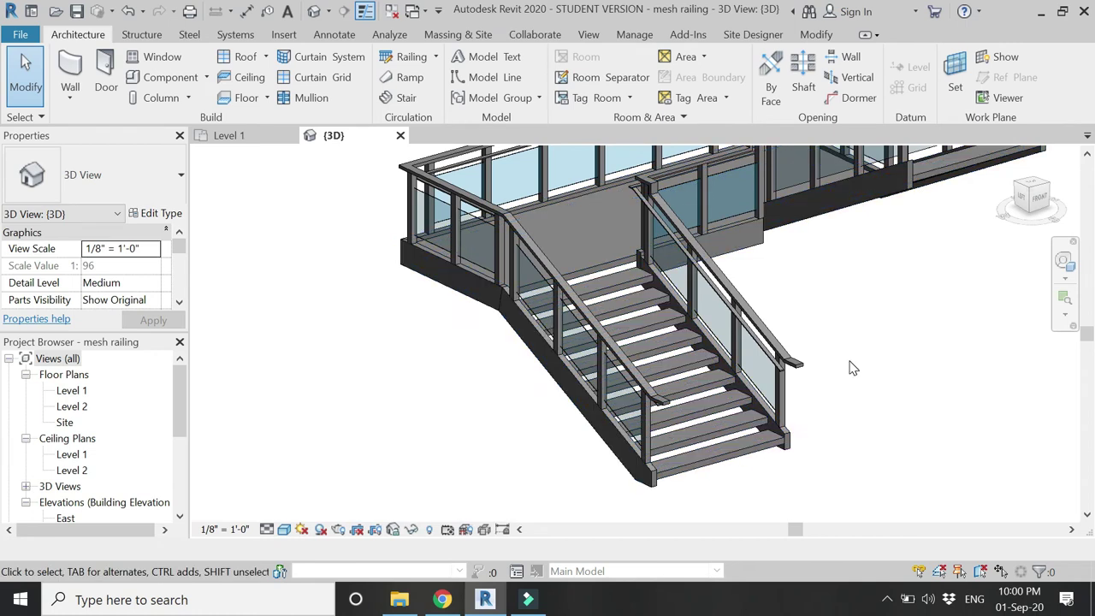
pyautogui.scroll(4, 845, 402)
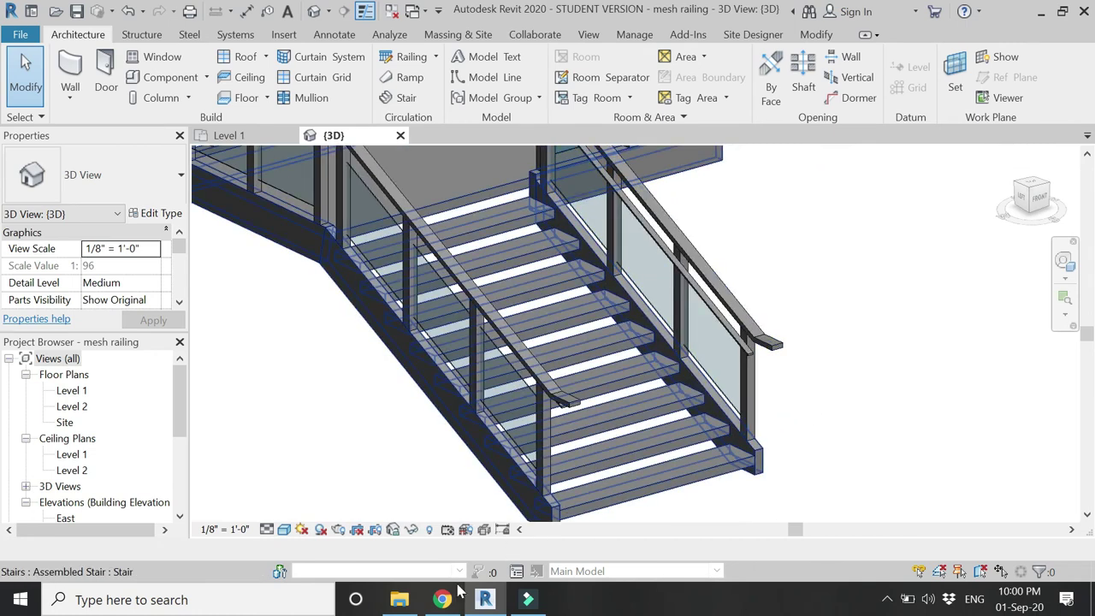
# Switch to File Explorer and make a copy of the Panel - Glass family file in the same Balusters folder
pyautogui.click(398, 599)
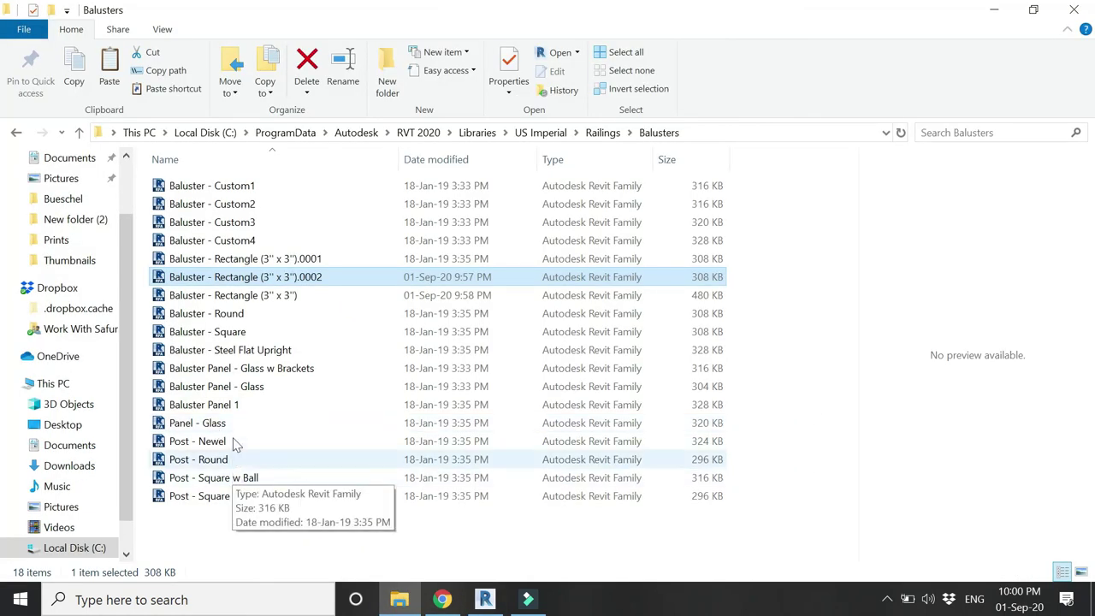
pyautogui.click(239, 393)
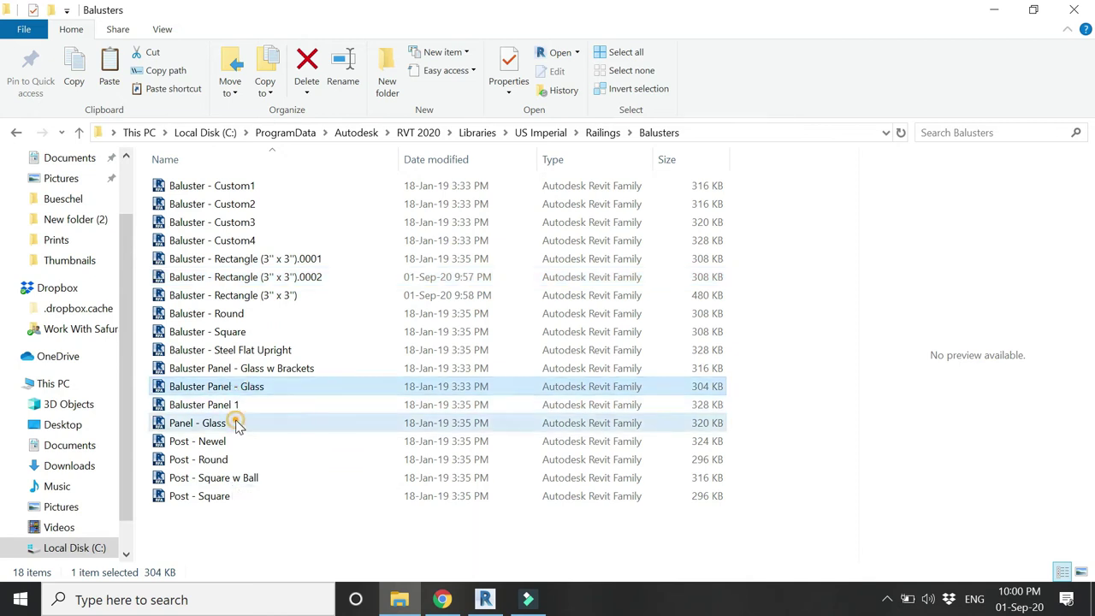
pyautogui.rightClick(238, 422)
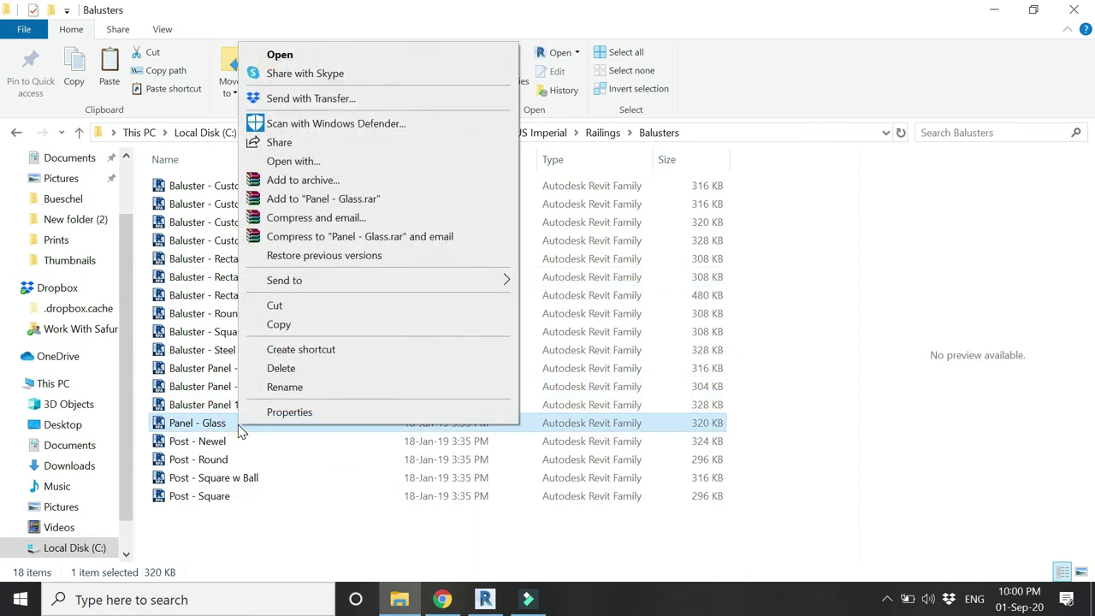
pyautogui.click(264, 326)
pyautogui.rightClick(241, 528)
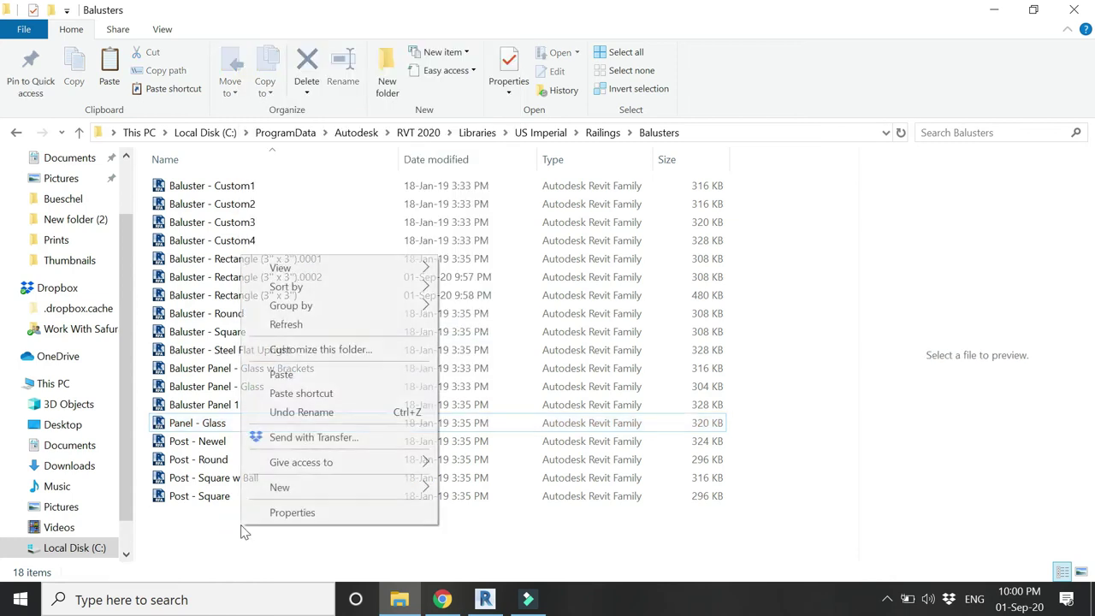
pyautogui.click(276, 376)
# Rename the copied glass panel family file as Panel - Mesh
pyautogui.rightClick(238, 423)
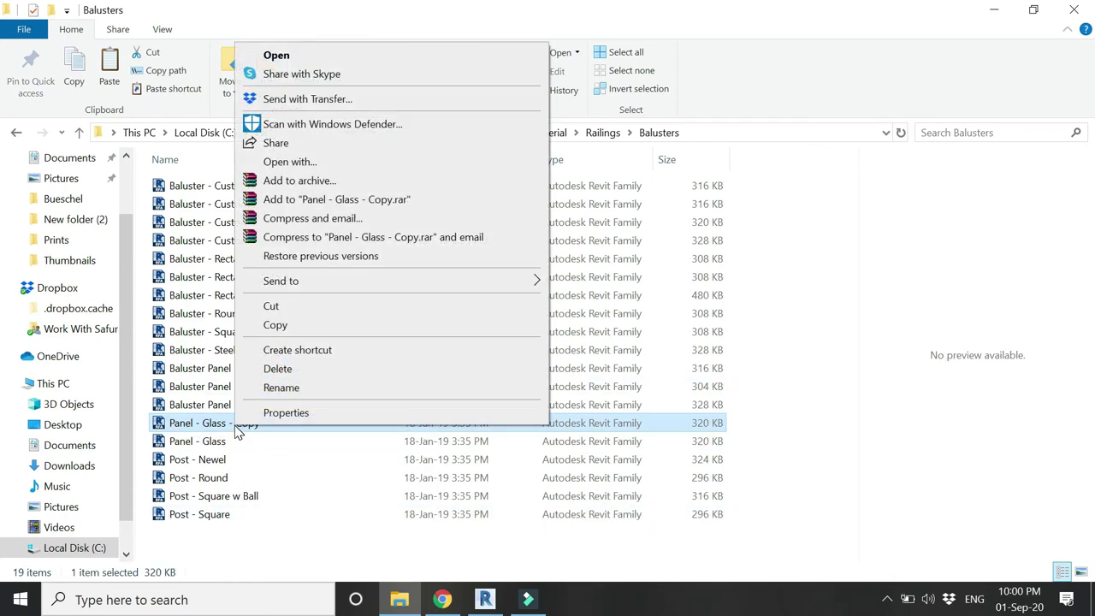
pyautogui.click(270, 386)
pyautogui.moveTo(261, 422); pyautogui.dragTo(202, 419)
pyautogui.write('Mesh')
pyautogui.press('Return')
# Open the Panel - Mesh family in Revit and display its Left elevation
pyautogui.hotkey('alt', 'Tab')
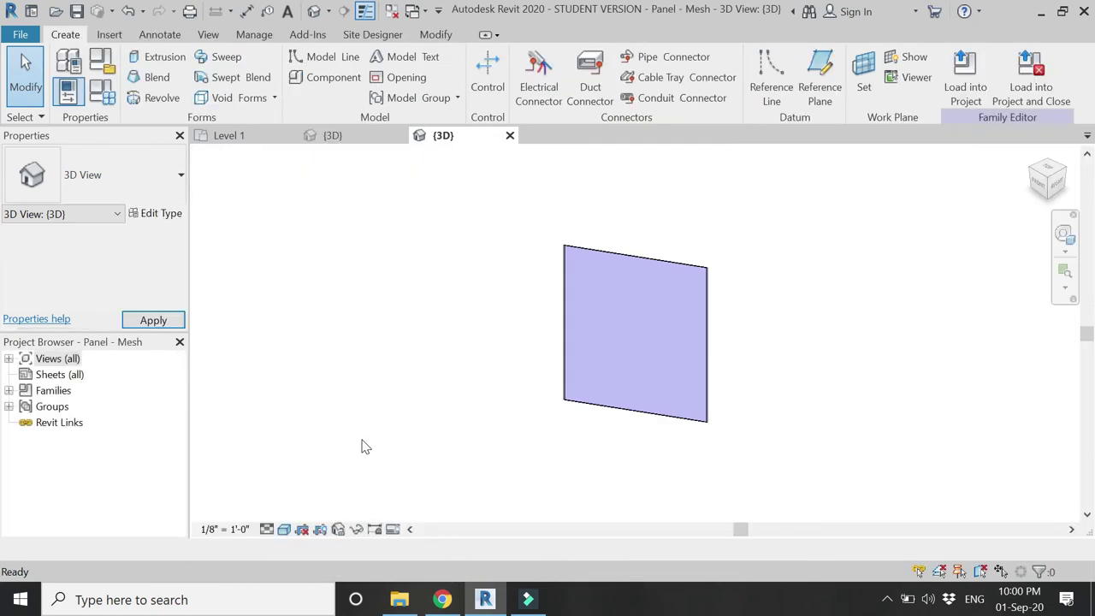
pyautogui.click(588, 249)
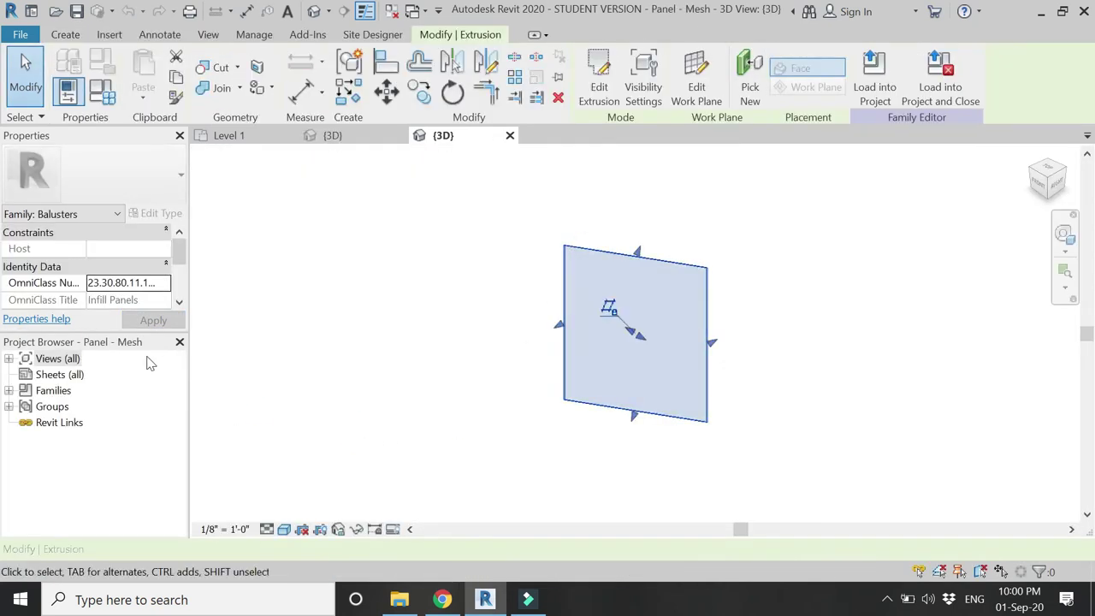
pyautogui.press('Escape')
pyautogui.doubleClick(16, 359)
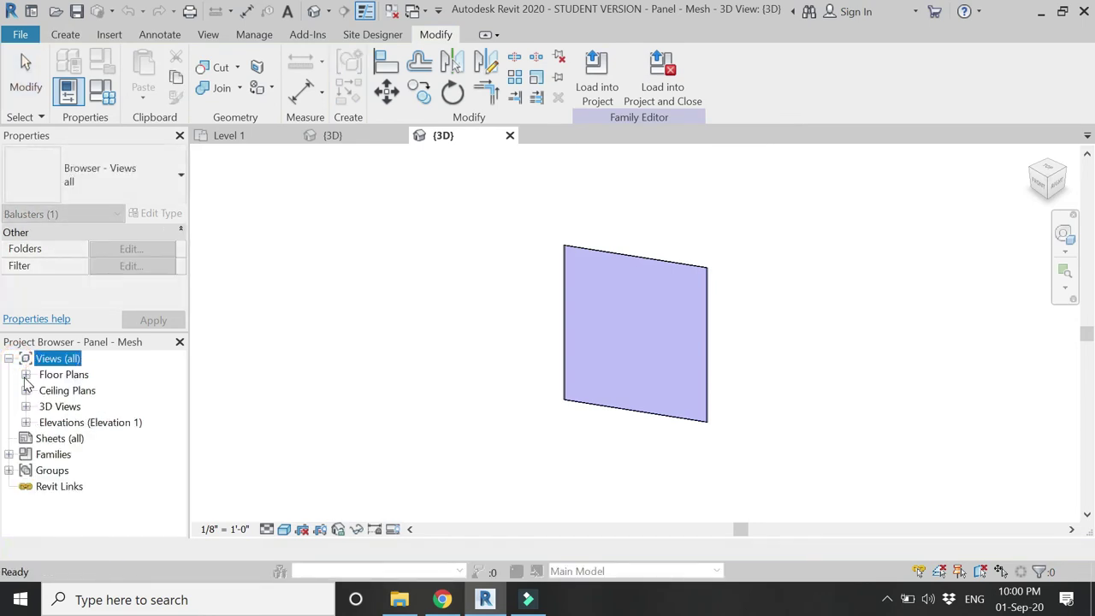
pyautogui.click(27, 422)
pyautogui.doubleClick(68, 455)
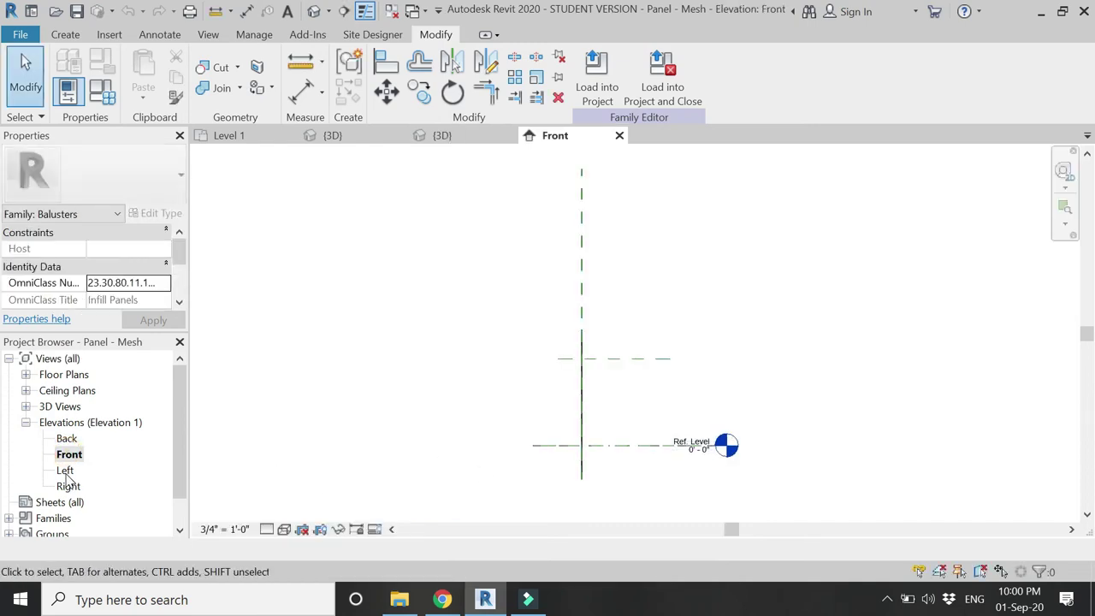
pyautogui.doubleClick(66, 473)
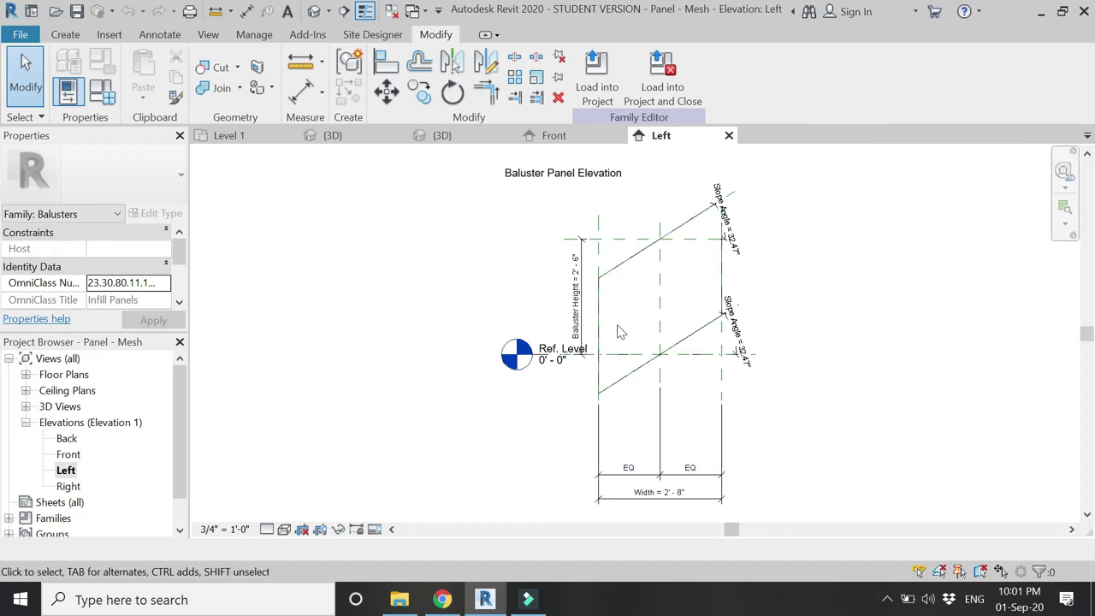
# Open the material choice for the family types' Glass parameter, search for steel and select the Steel material
pyautogui.click(102, 90)
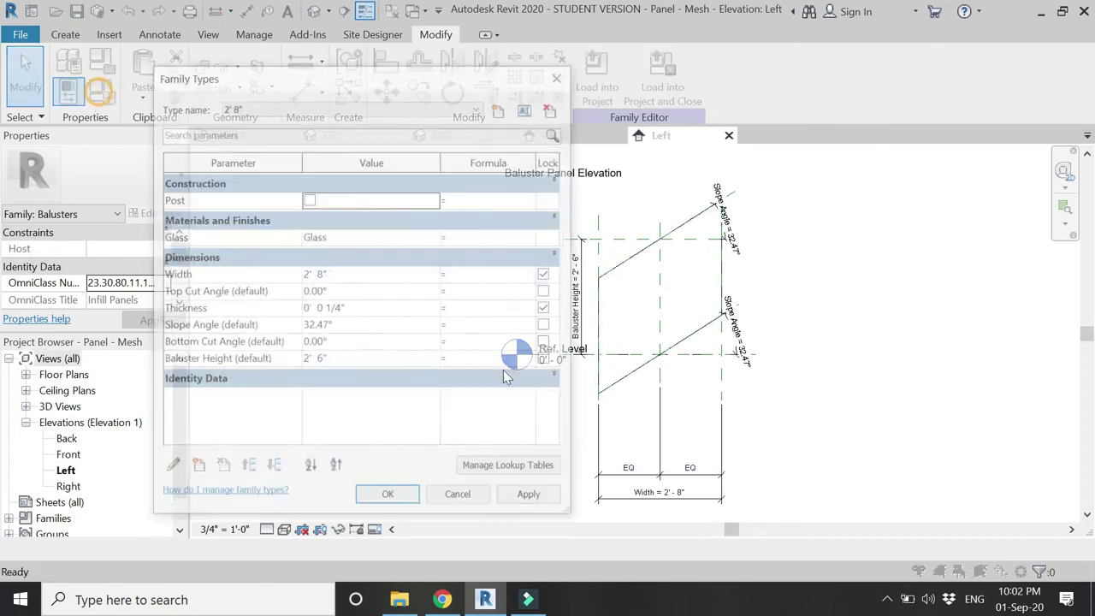
pyautogui.click(432, 237)
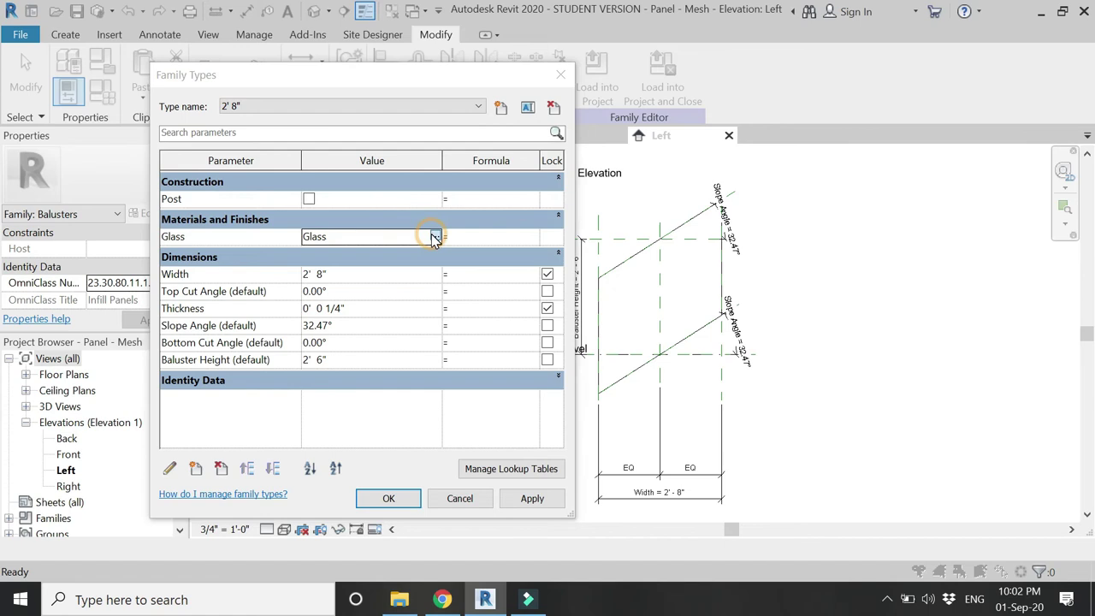
pyautogui.click(432, 237)
pyautogui.click(240, 57)
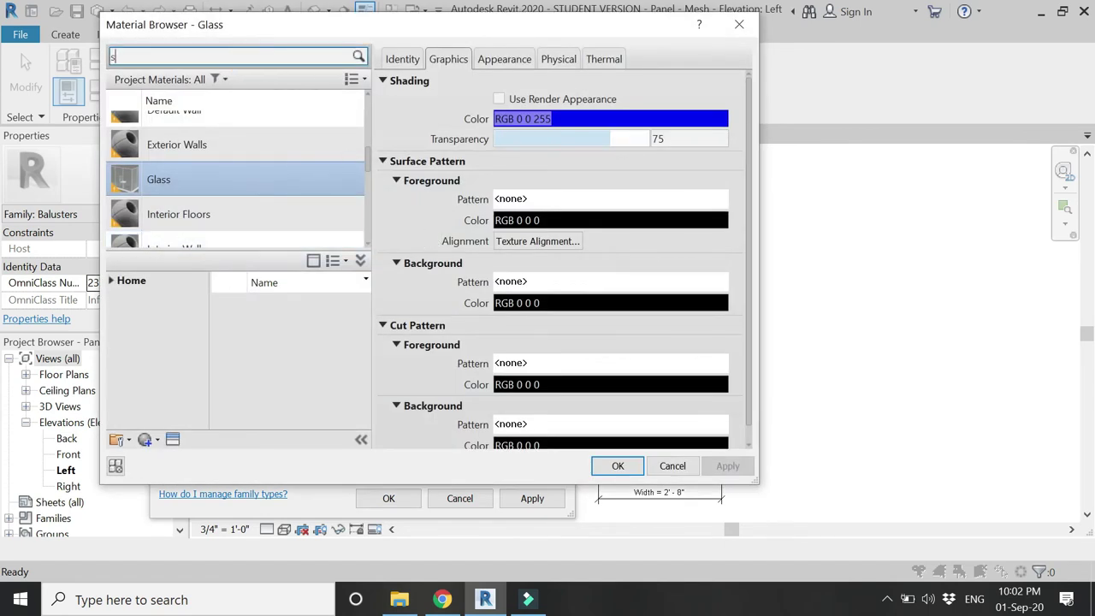
pyautogui.press('Return')
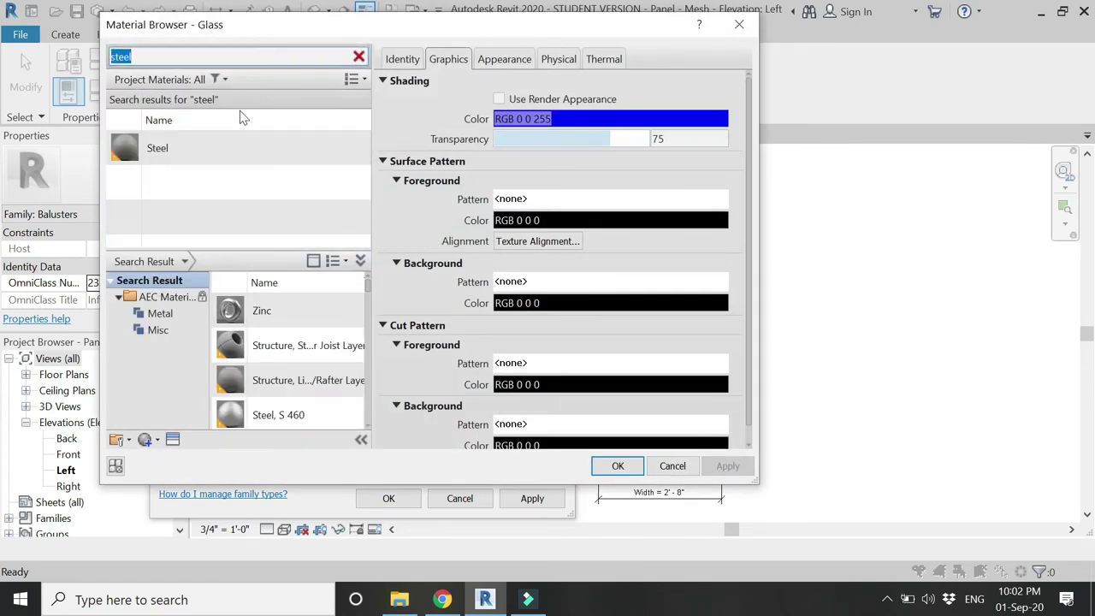
pyautogui.click(223, 158)
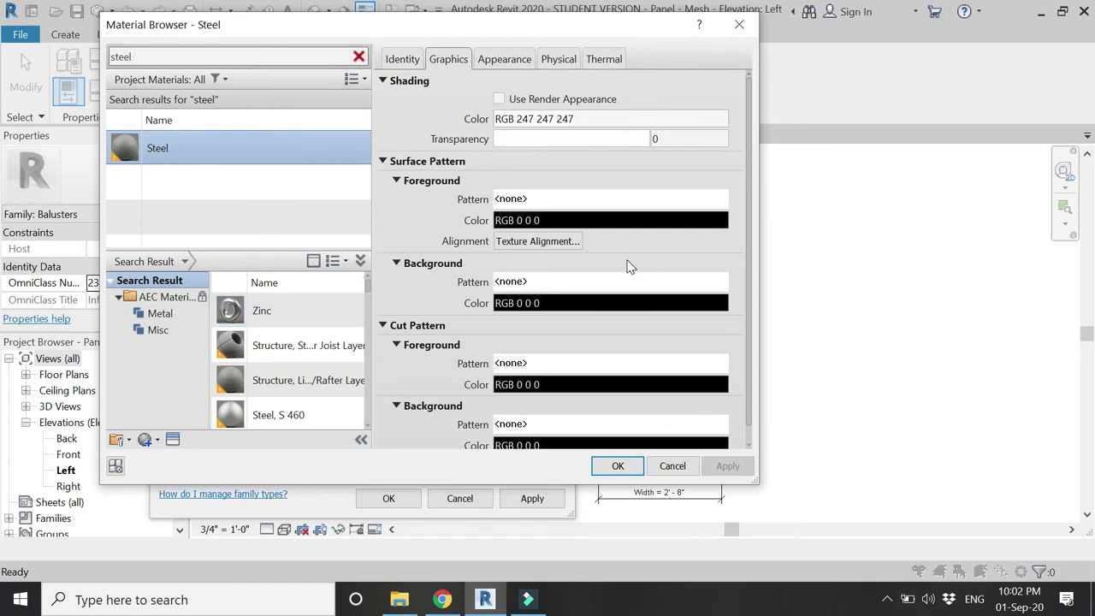
# Show the Steel material's appearance settings and duplicate the material as Steel Mesh
pyautogui.click(506, 61)
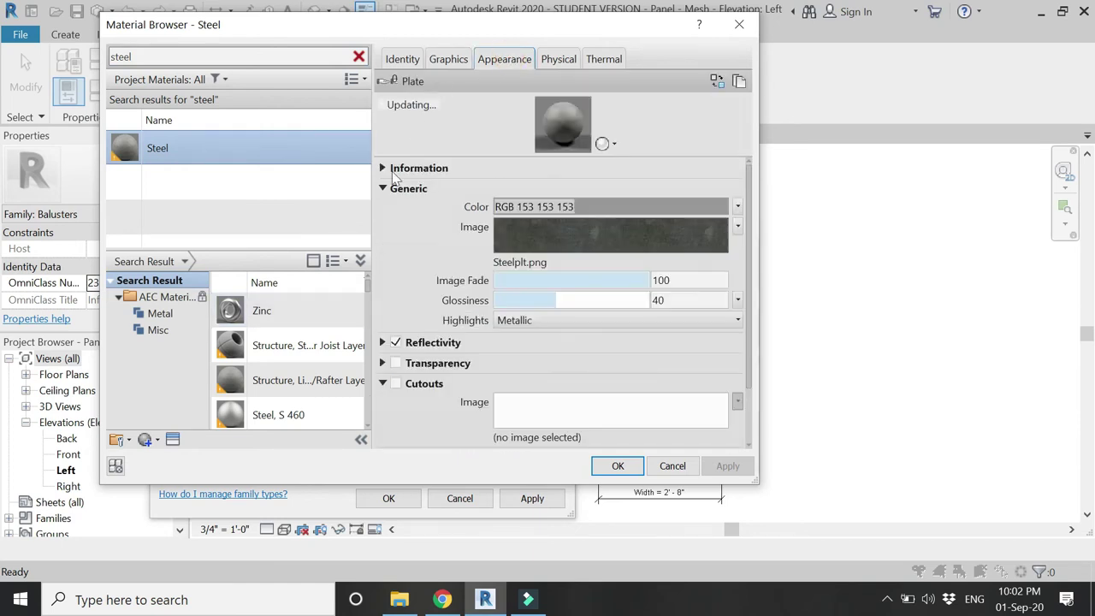
pyautogui.rightClick(274, 161)
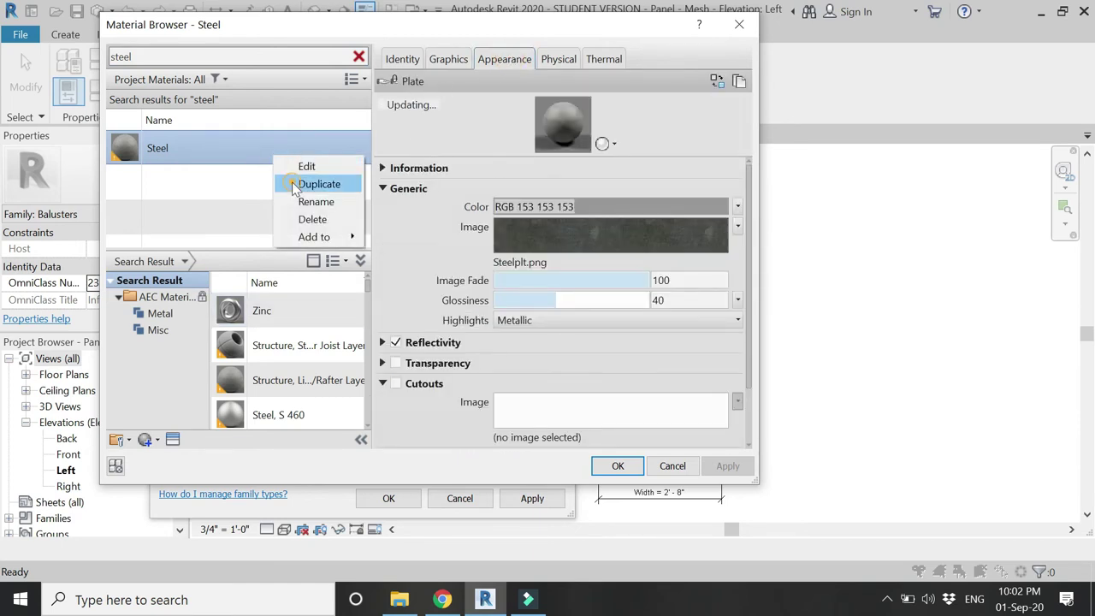
pyautogui.click(296, 182)
pyautogui.write('Steel Mesh')
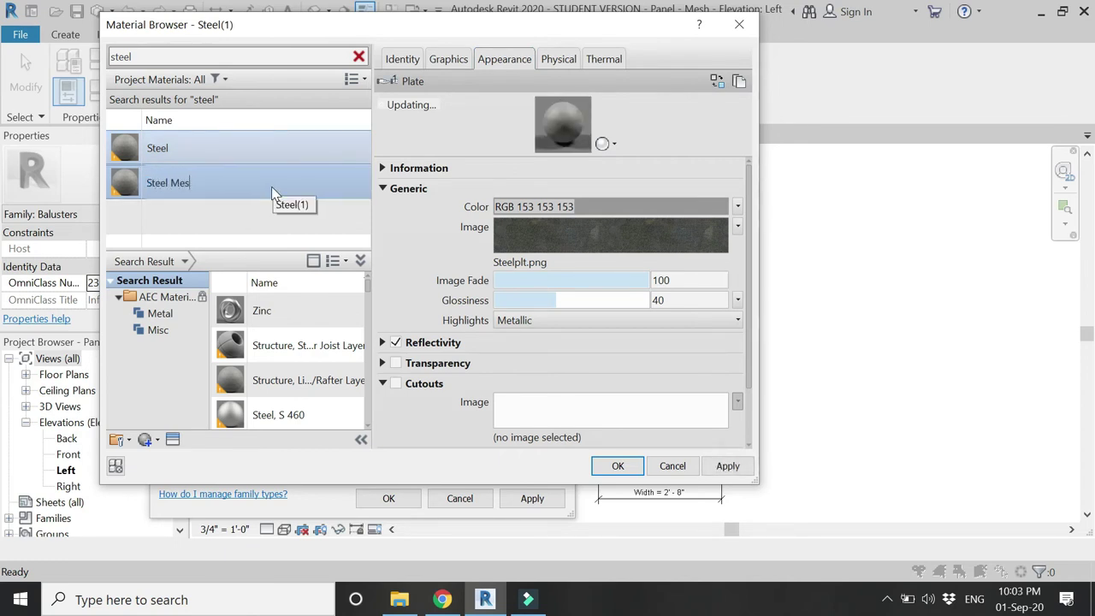
pyautogui.press('Return')
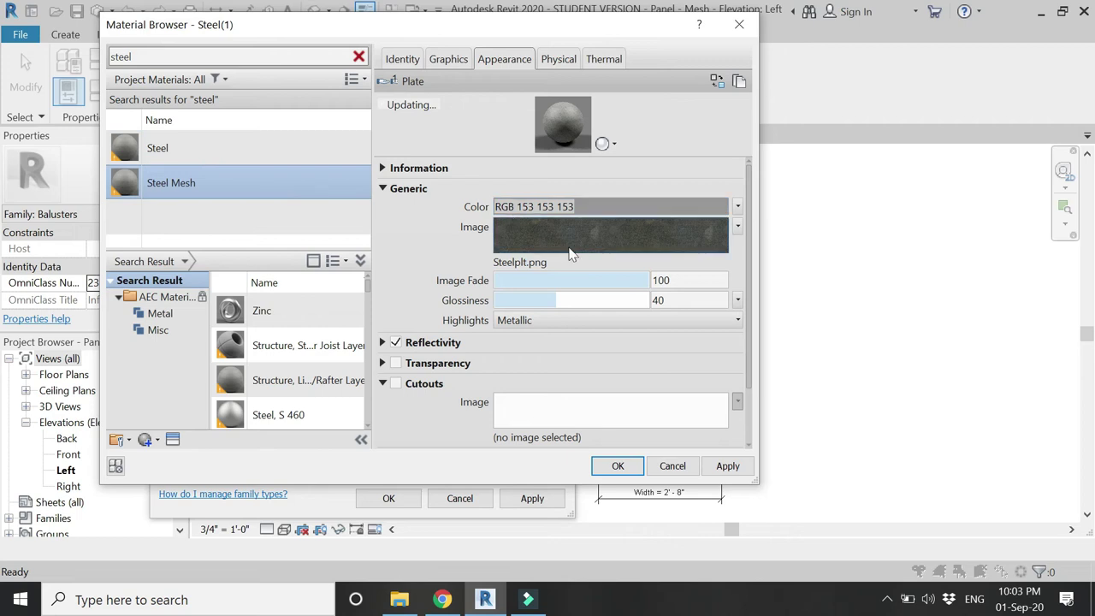
# Duplicate Steel Mesh's appearance asset and enable its cutouts with the image mesh_expanded_thin_cutout.png from the Mats folder
pyautogui.click(739, 83)
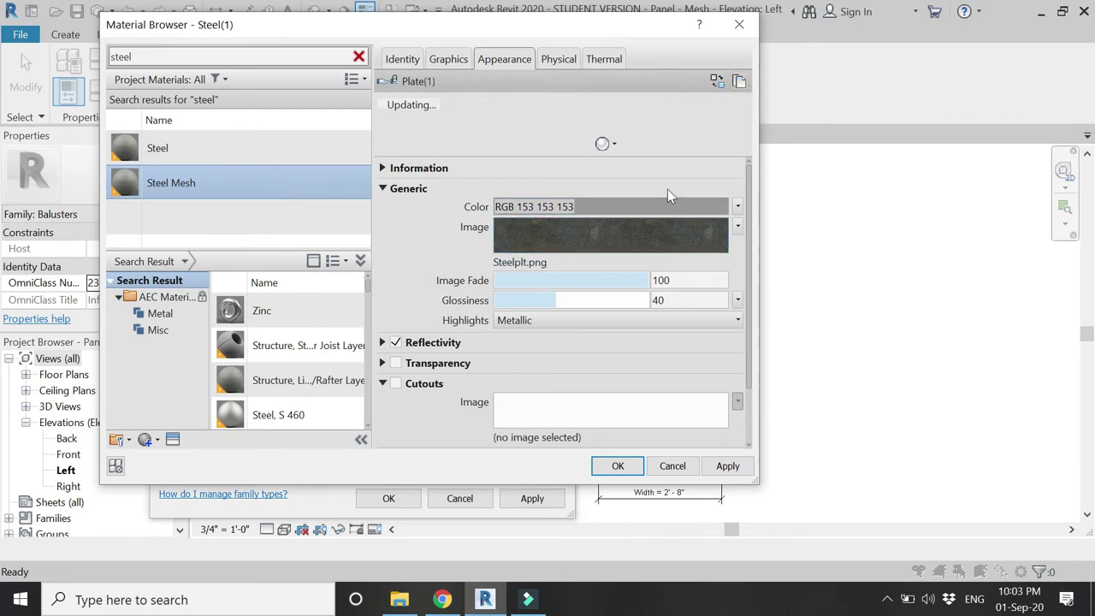
pyautogui.click(397, 384)
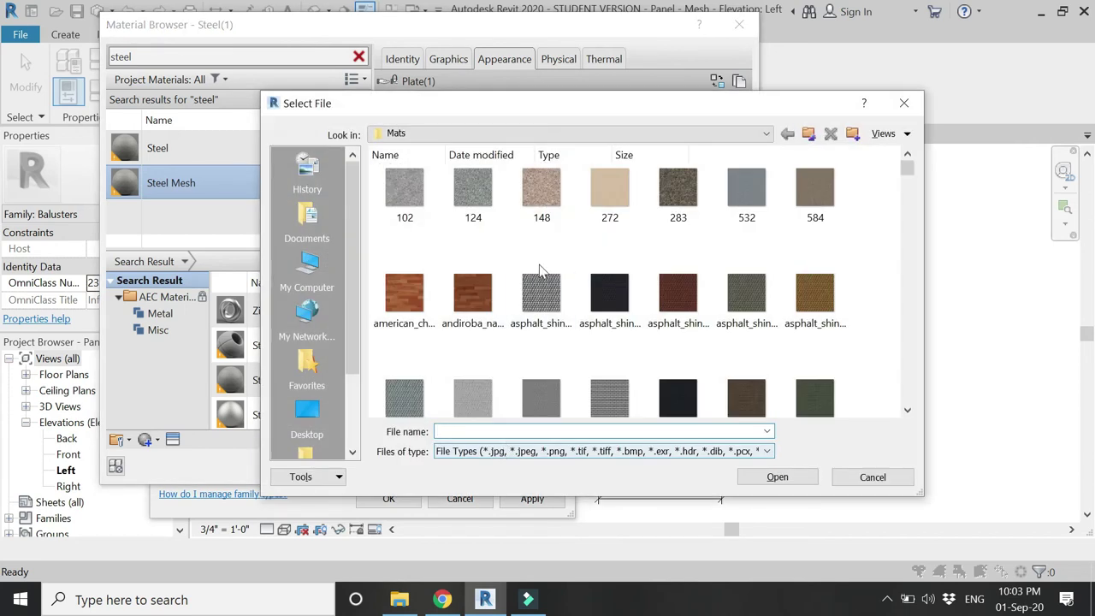
pyautogui.click(542, 291)
pyautogui.press('m')
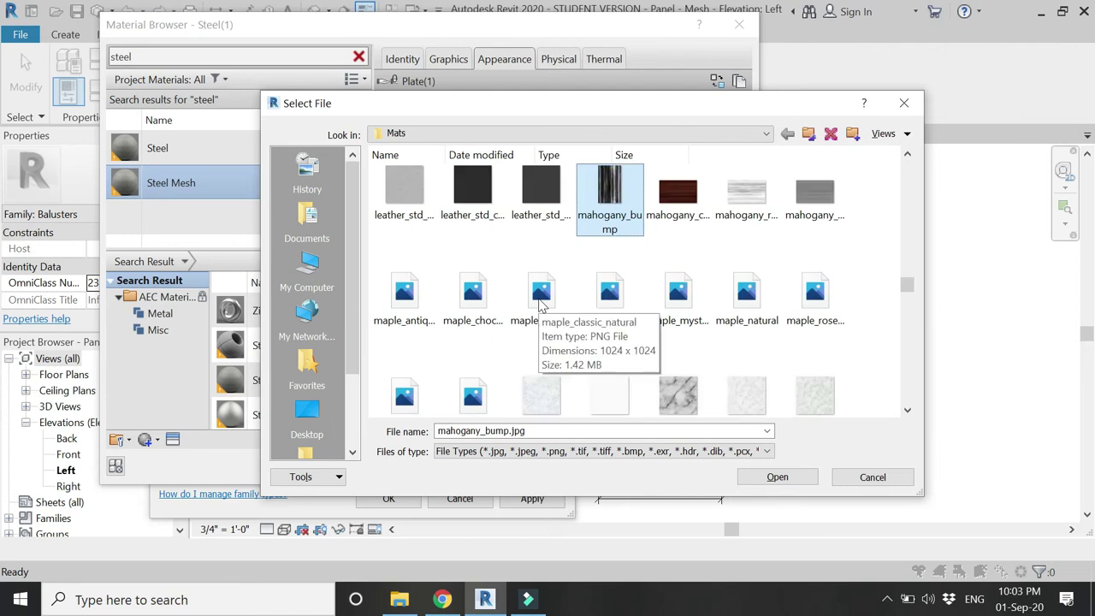
pyautogui.press('Right')
pyautogui.scroll(-5, 541, 305)
pyautogui.scroll(-5, 543, 306)
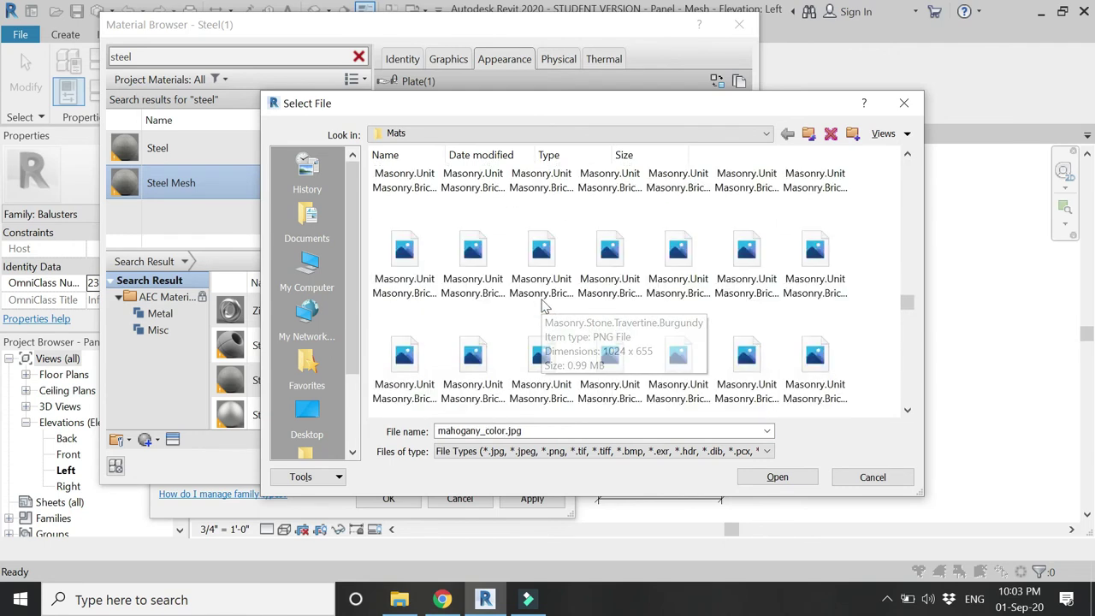
pyautogui.scroll(-6, 542, 306)
pyautogui.scroll(4, 543, 308)
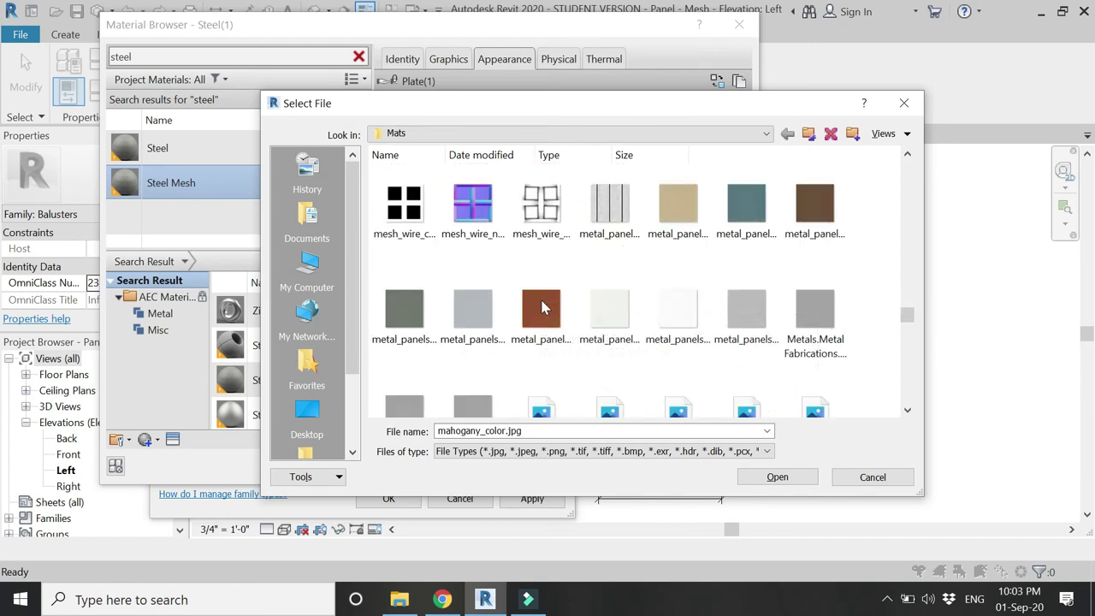
pyautogui.scroll(2, 542, 306)
pyautogui.scroll(3, 552, 325)
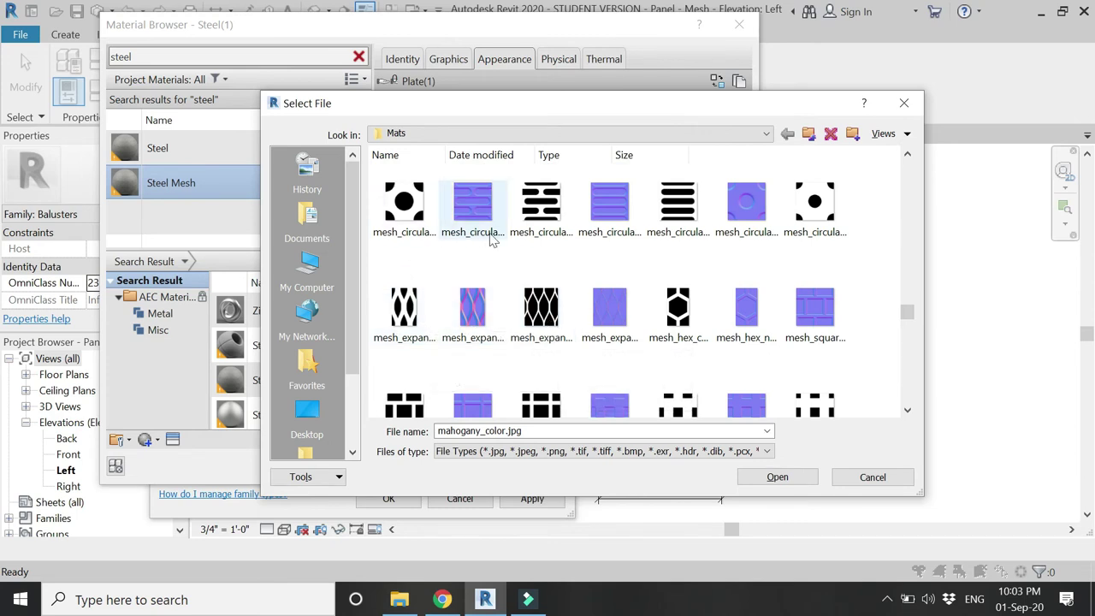
pyautogui.click(547, 316)
pyautogui.click(777, 477)
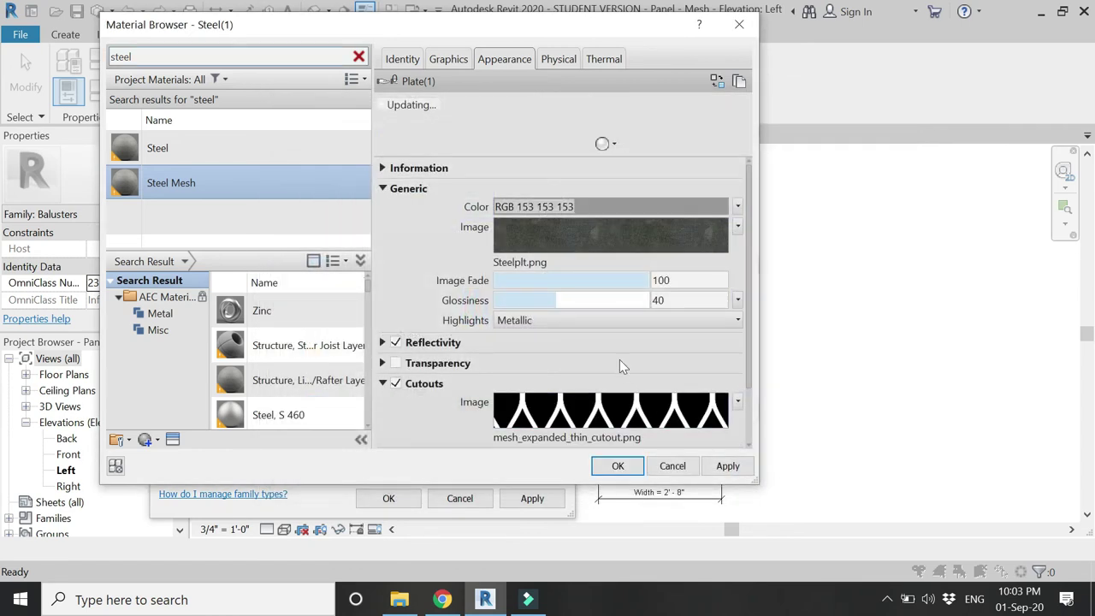
# Set the cutout image's sample size to 0'-1" in the Texture Editor
pyautogui.scroll(-1, 619, 360)
pyautogui.click(601, 411)
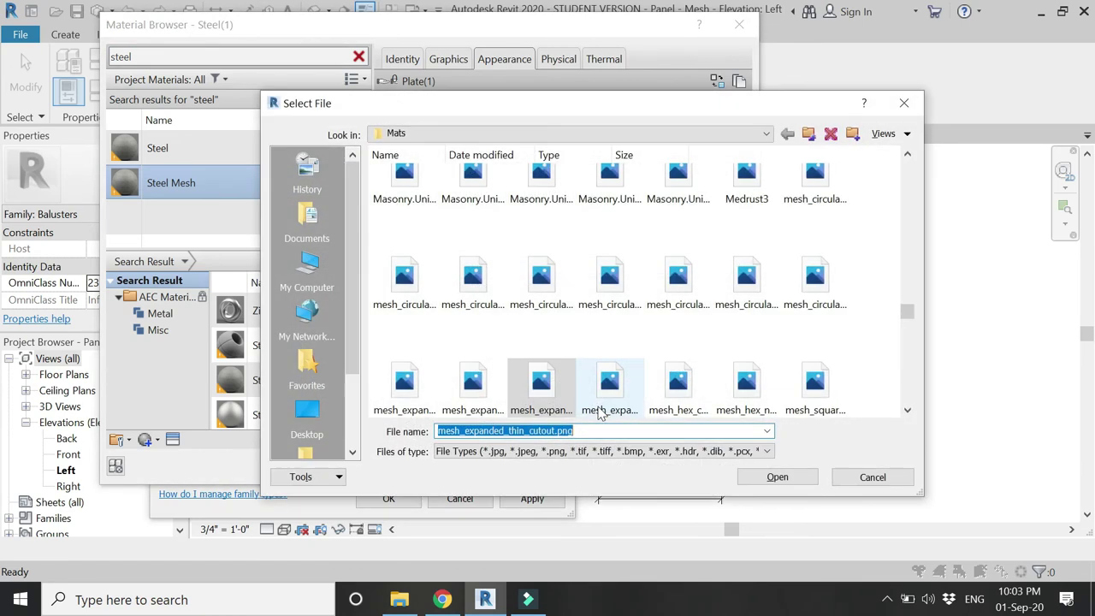
pyautogui.press('Escape')
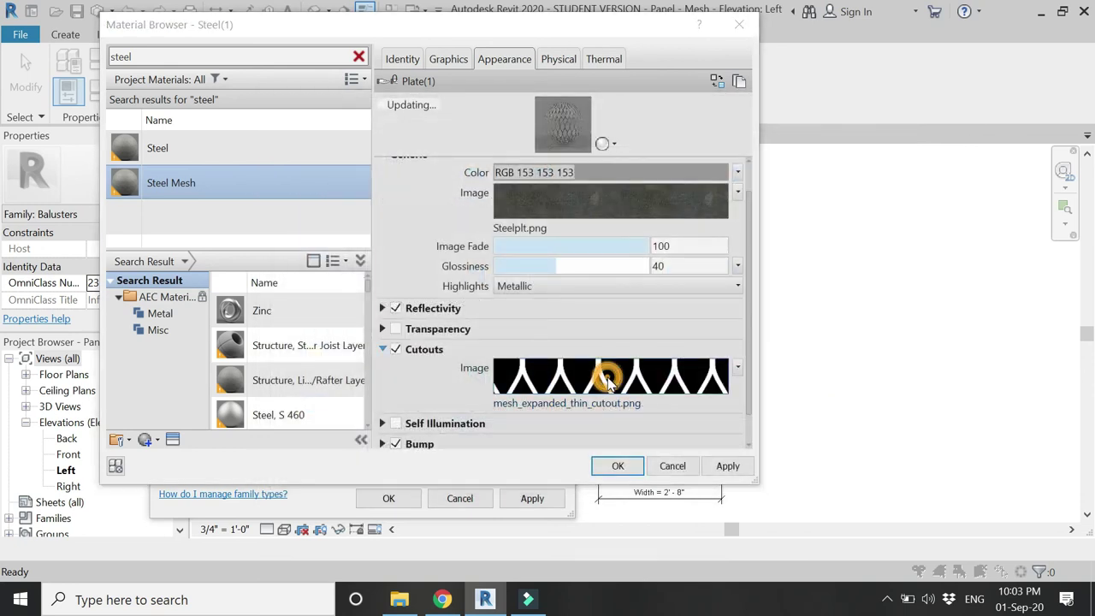
pyautogui.click(607, 385)
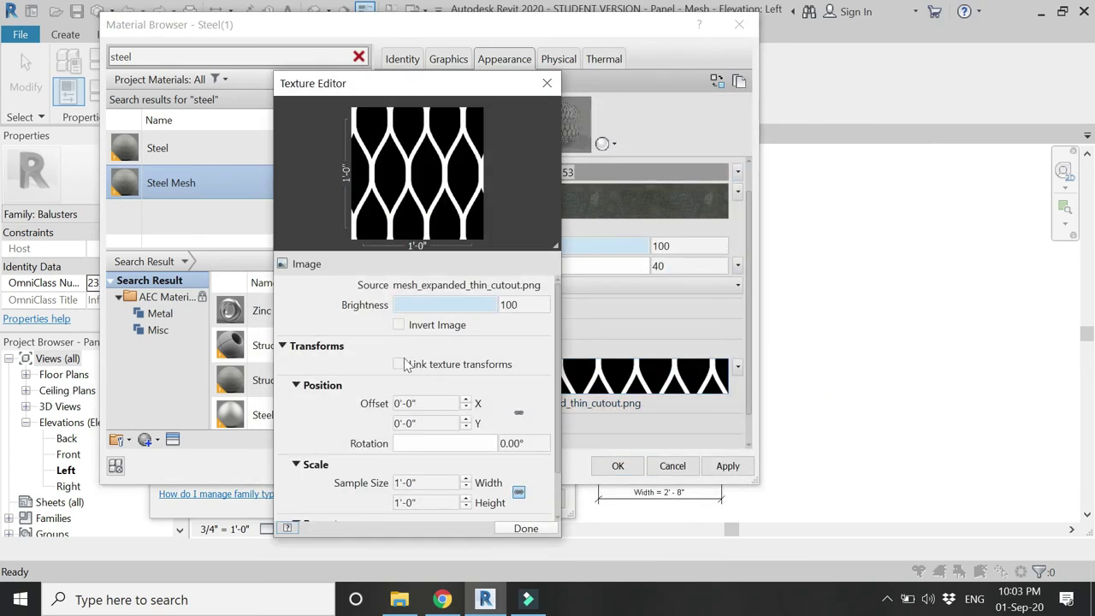
pyautogui.click(442, 483)
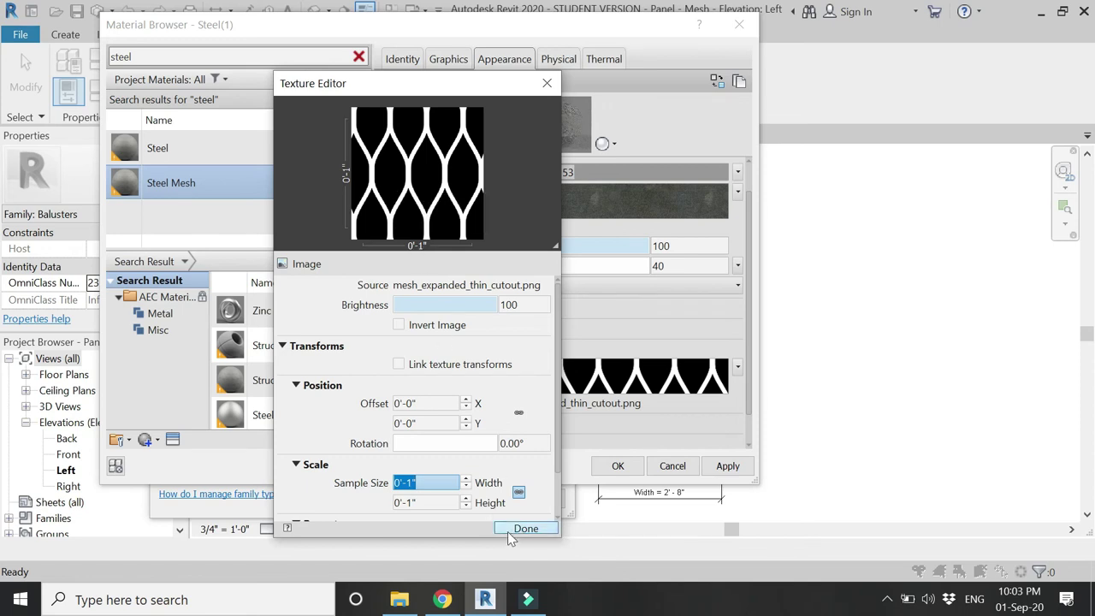
pyautogui.click(508, 529)
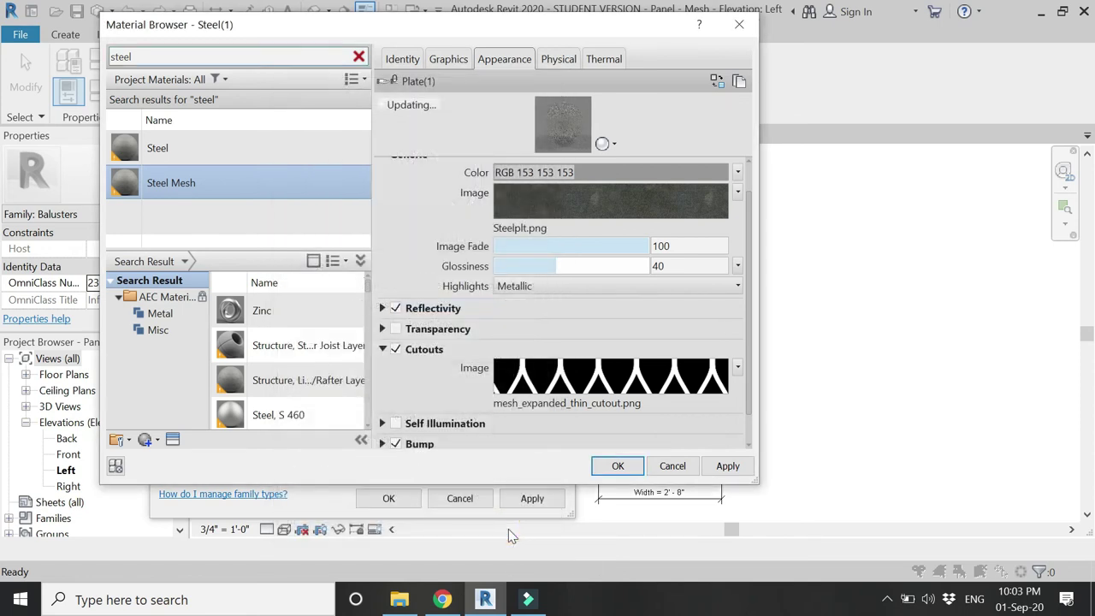
# Assign Steel Mesh to the Glass parameter and show the panel in the Left elevation with the Realistic visual style
pyautogui.click(622, 467)
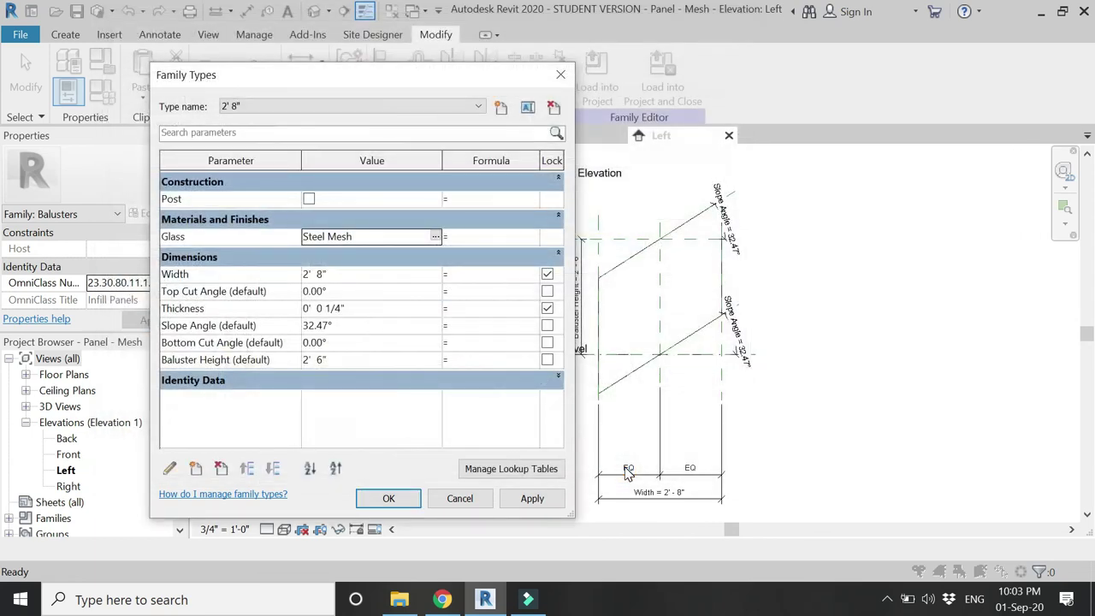
pyautogui.click(398, 499)
pyautogui.click(283, 528)
pyautogui.click(313, 495)
pyautogui.scroll(5, 585, 283)
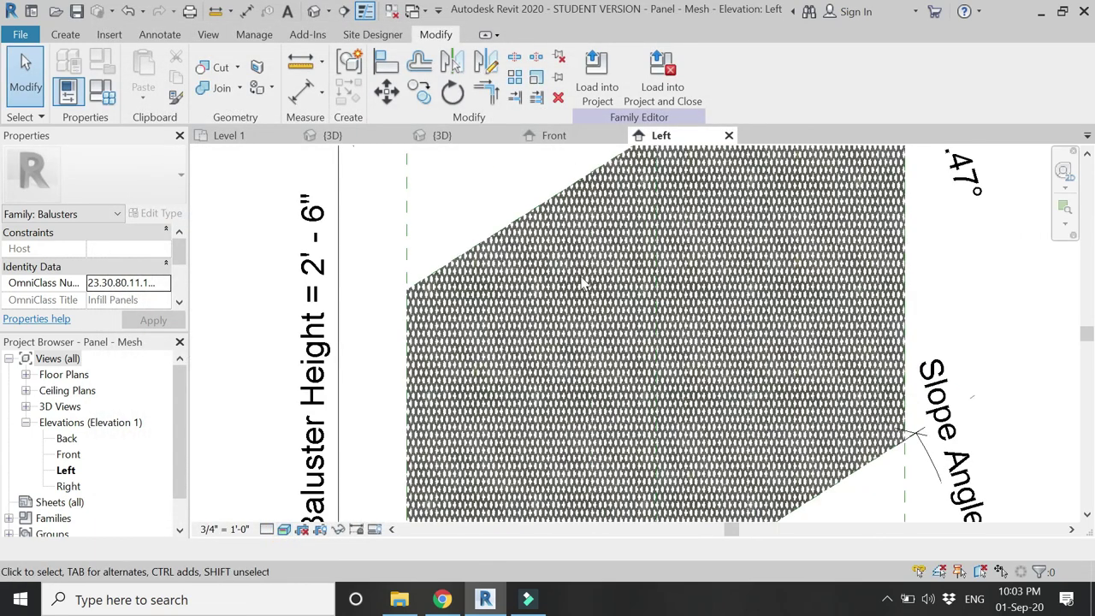
pyautogui.scroll(2, 413, 313)
pyautogui.scroll(-5, 415, 320)
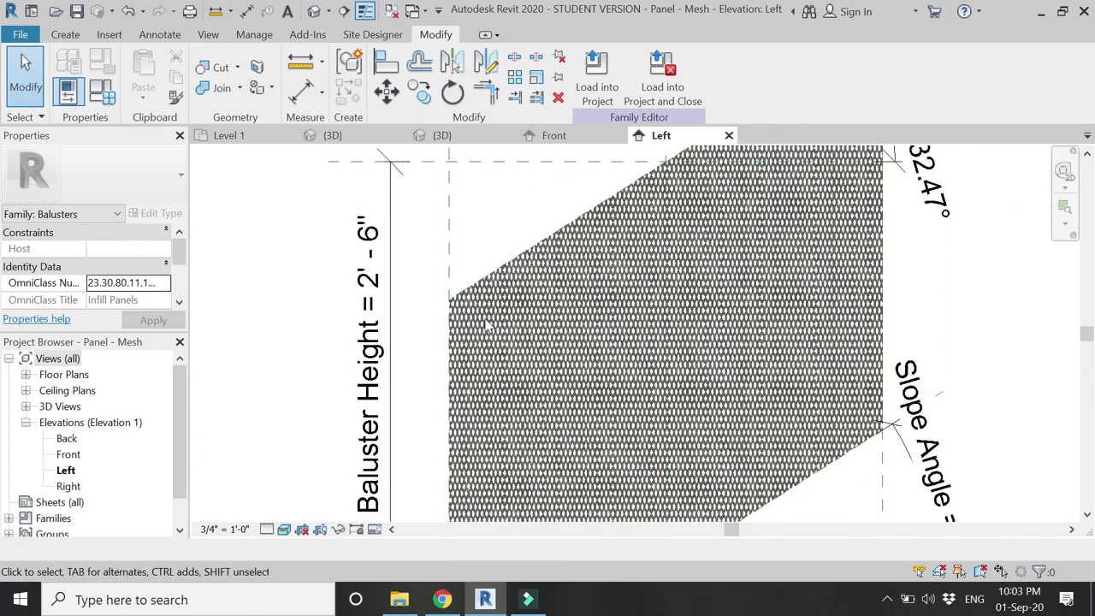
pyautogui.scroll(4, 513, 303)
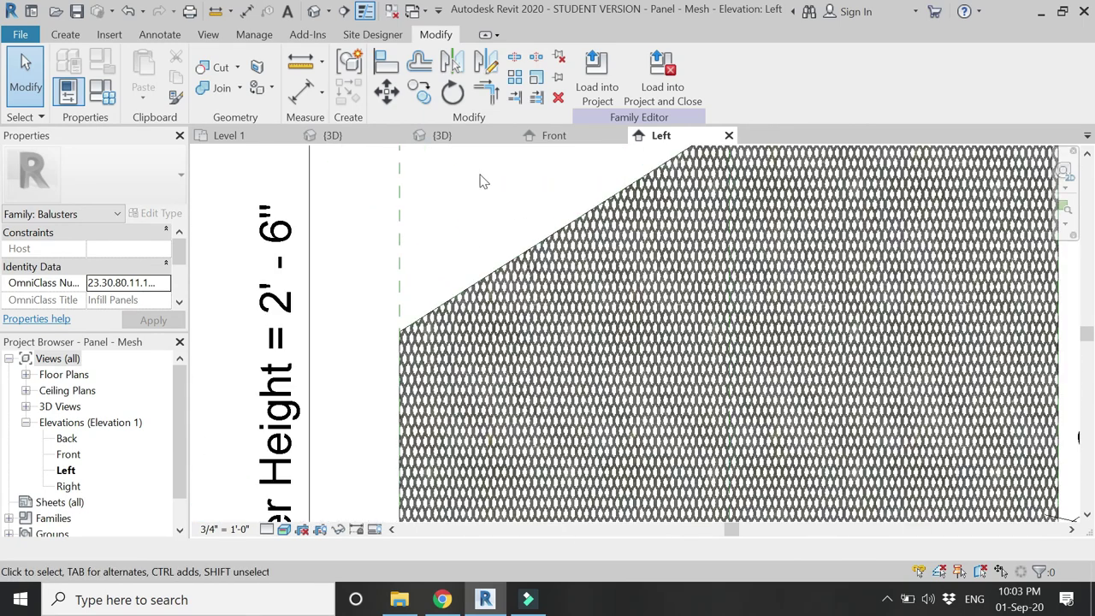
# Show the mesh panel in the family's 3D view with the Realistic visual style
pyautogui.click(473, 137)
pyautogui.click(285, 531)
pyautogui.click(291, 495)
pyautogui.scroll(3, 603, 300)
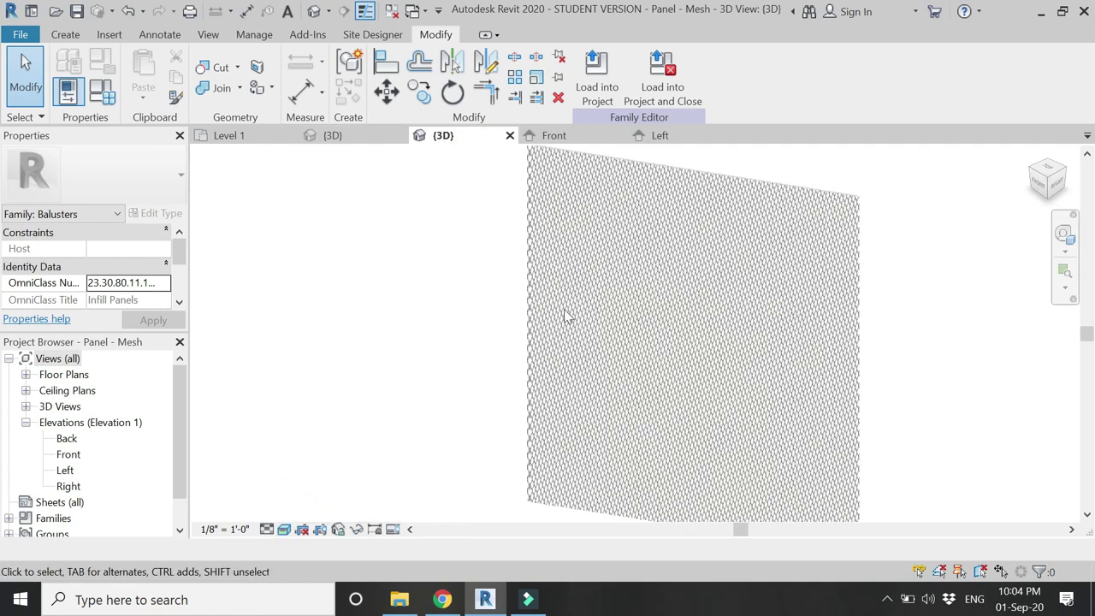
pyautogui.scroll(2, 557, 190)
# Set the panel's Thickness parameter to 1/8" in the family types
pyautogui.click(557, 199)
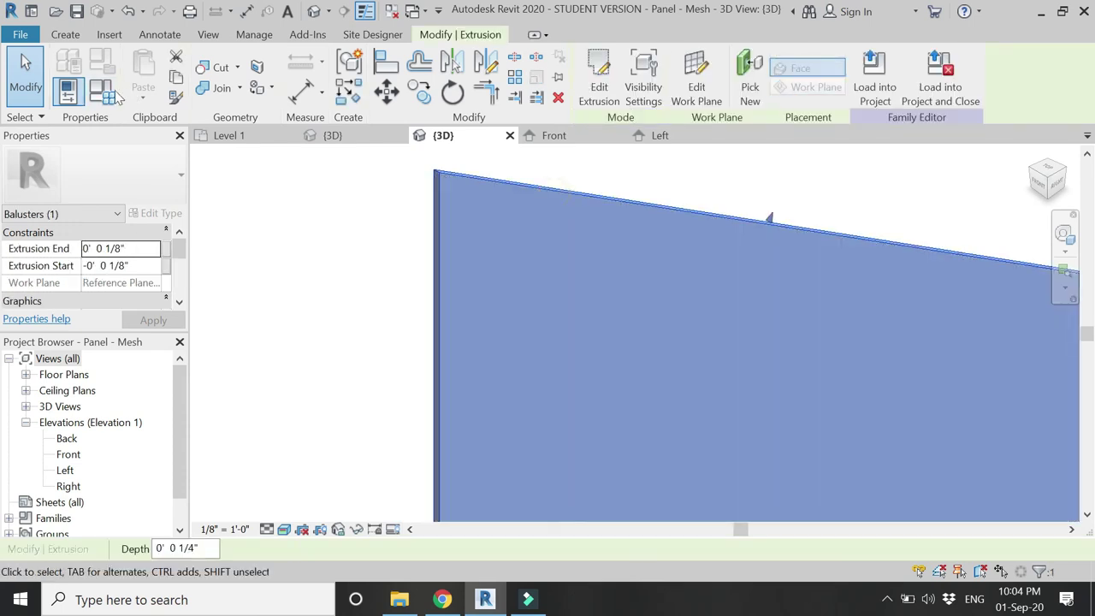
pyautogui.click(101, 91)
pyautogui.click(362, 306)
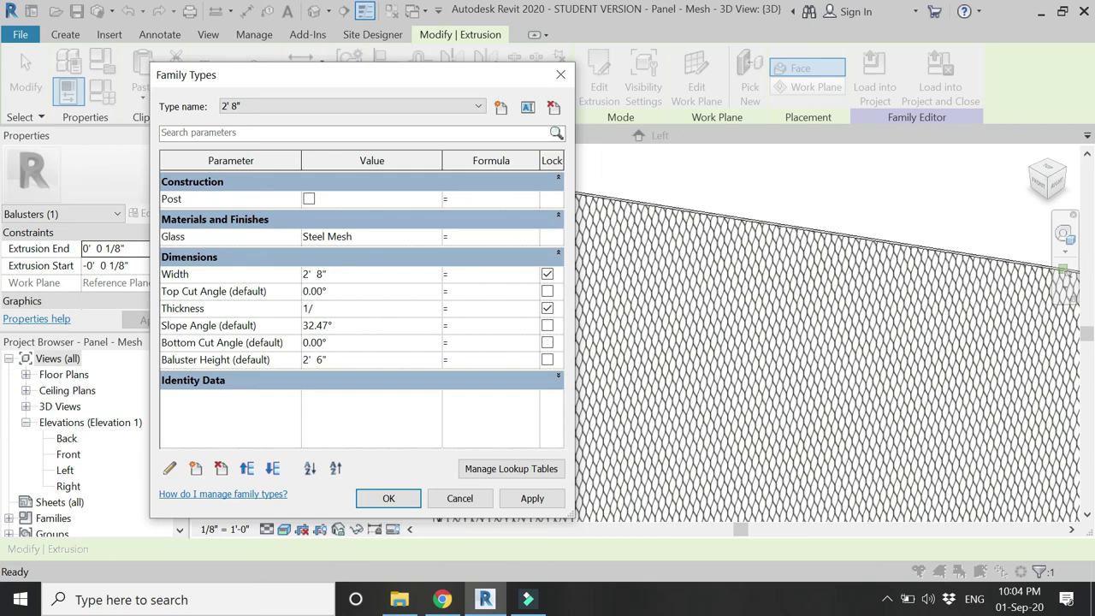
pyautogui.press('Tab')
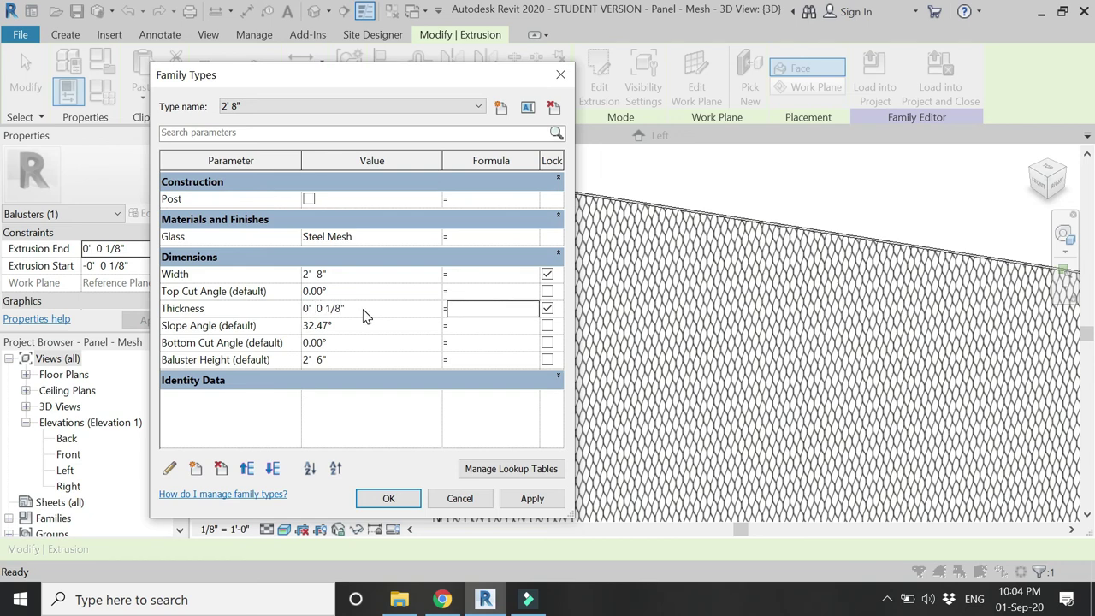
pyautogui.click(532, 498)
pyautogui.click(389, 498)
pyautogui.click(333, 416)
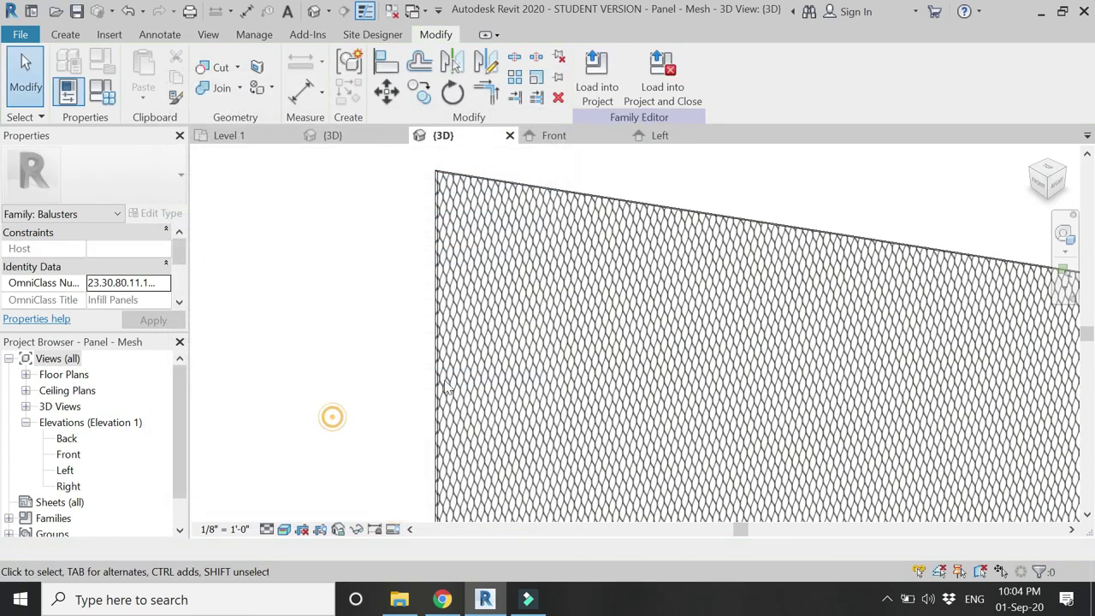
# Save the Panel - Mesh family, then load it into the mesh railing project and close it
pyautogui.scroll(-4, 559, 269)
pyautogui.scroll(-2, 484, 279)
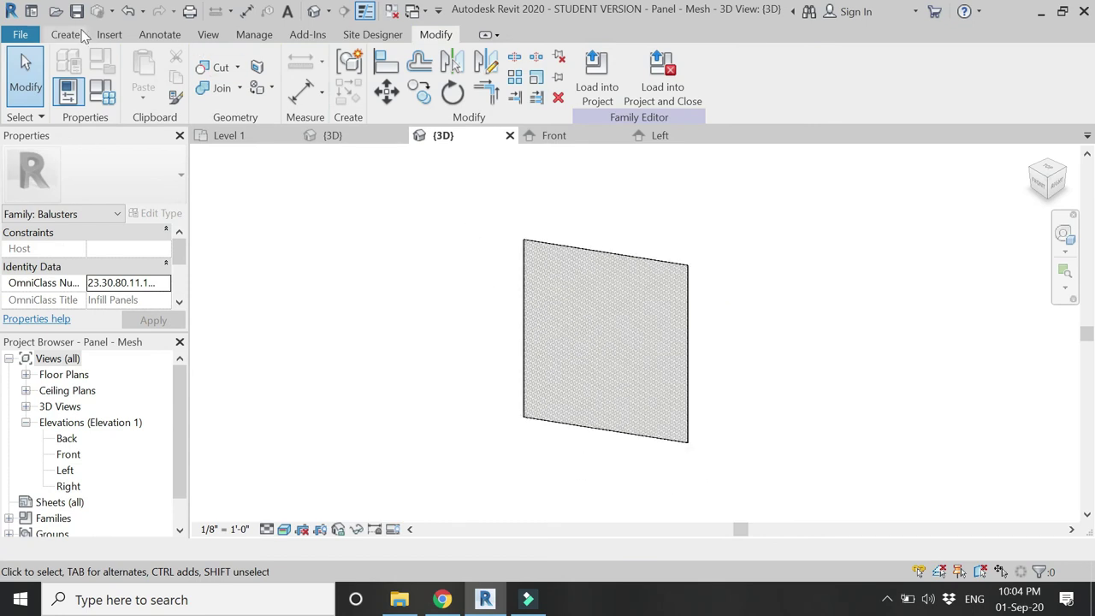
pyautogui.click(76, 11)
pyautogui.click(682, 87)
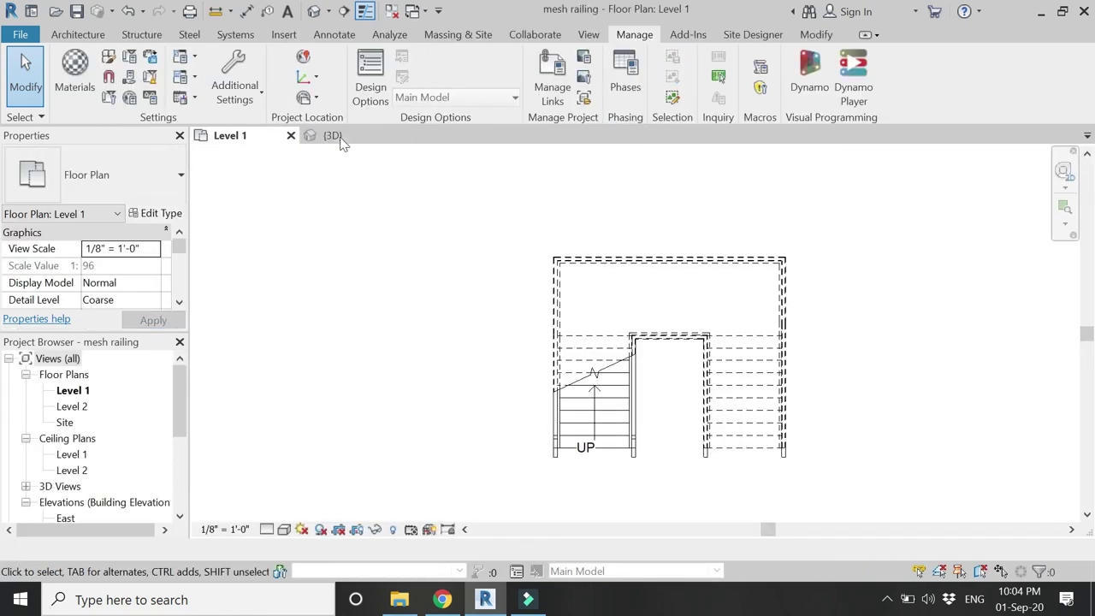
# In the project's 3D view, replace the glass panel in the Glass Panel - Bottom Fill railing's baluster placement with Panel - Mesh : 2' 8"
pyautogui.click(334, 136)
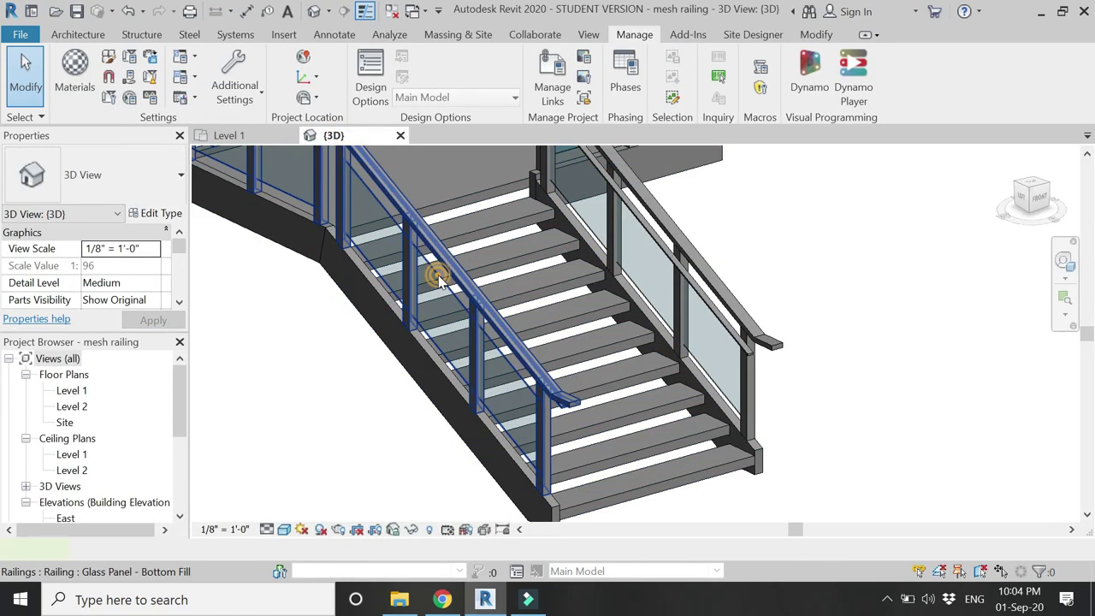
pyautogui.click(438, 280)
pyautogui.click(166, 213)
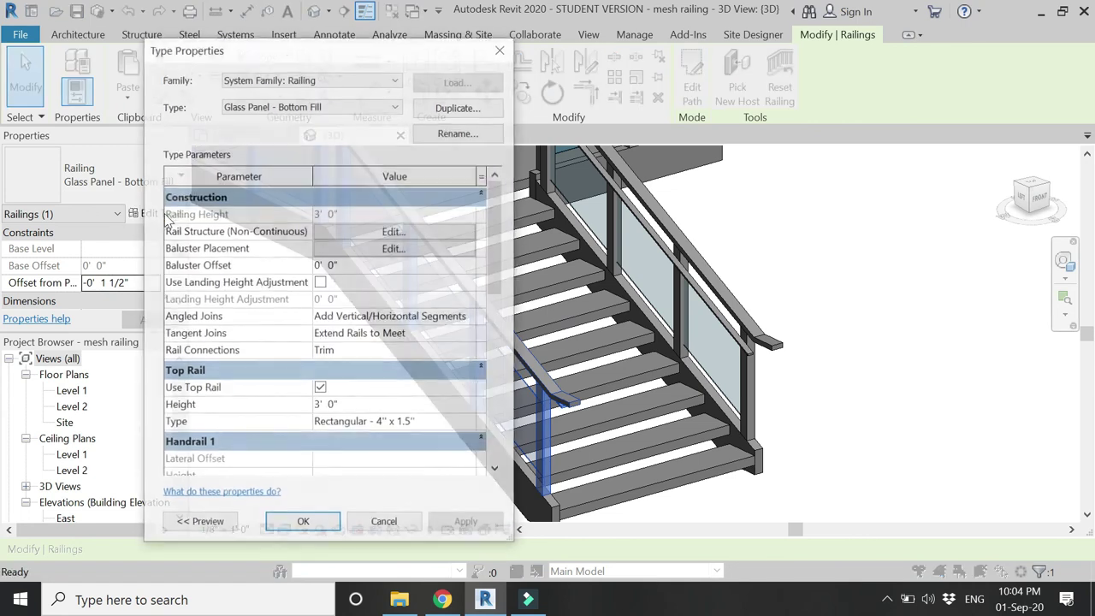
pyautogui.click(351, 251)
pyautogui.click(231, 182)
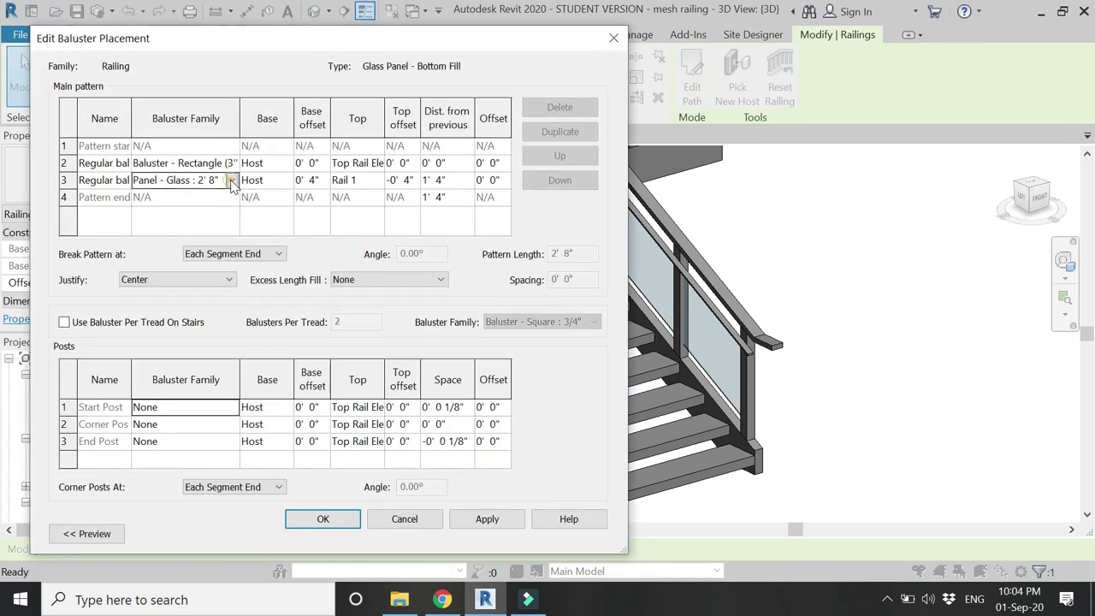
pyautogui.click(232, 183)
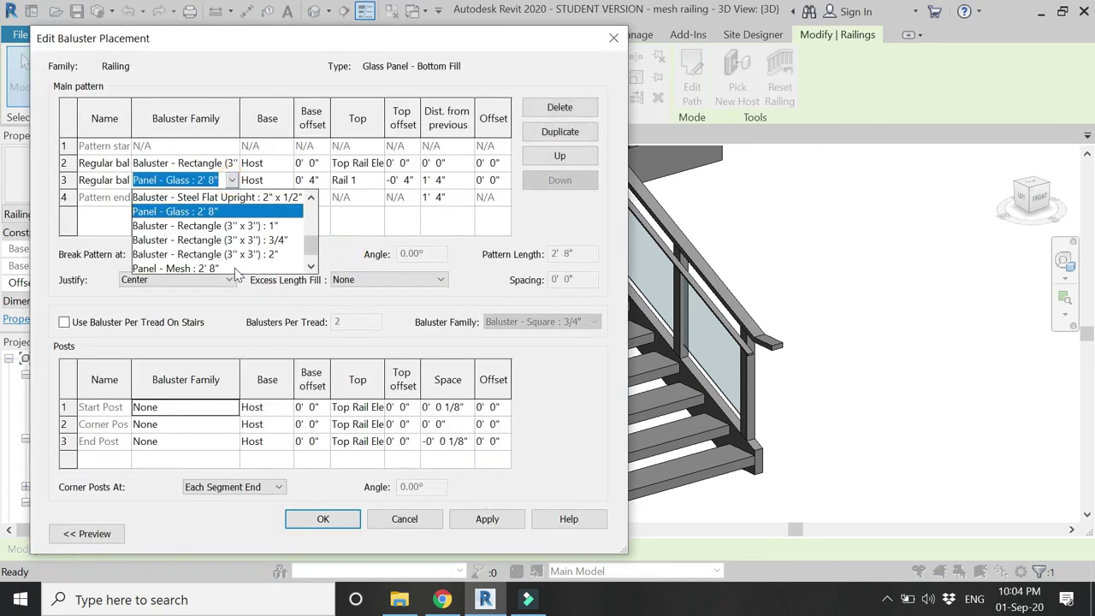
pyautogui.click(197, 267)
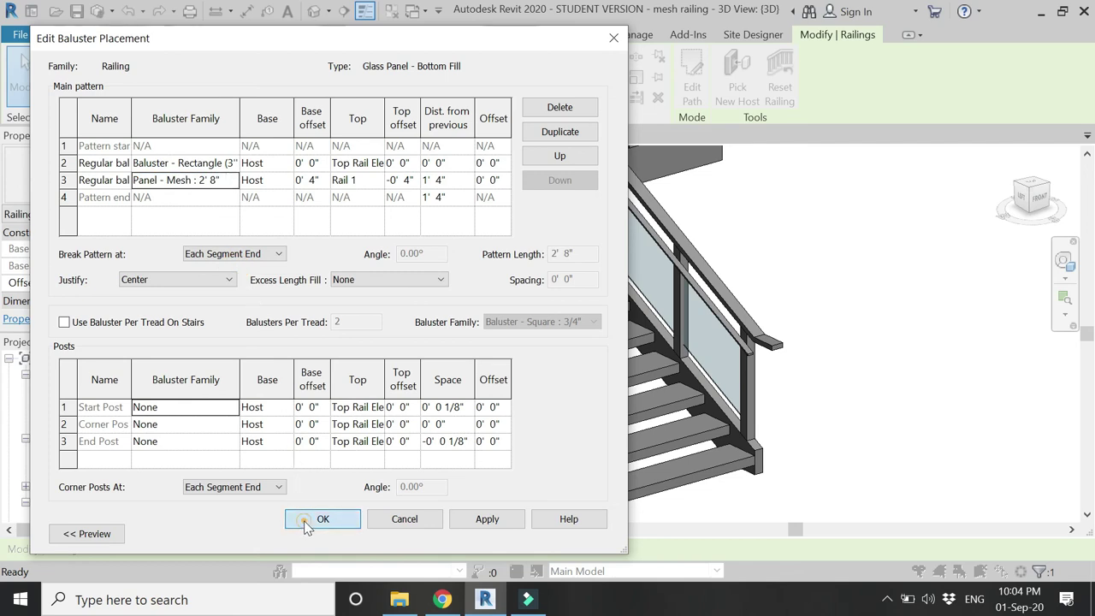
pyautogui.click(318, 520)
pyautogui.click(454, 524)
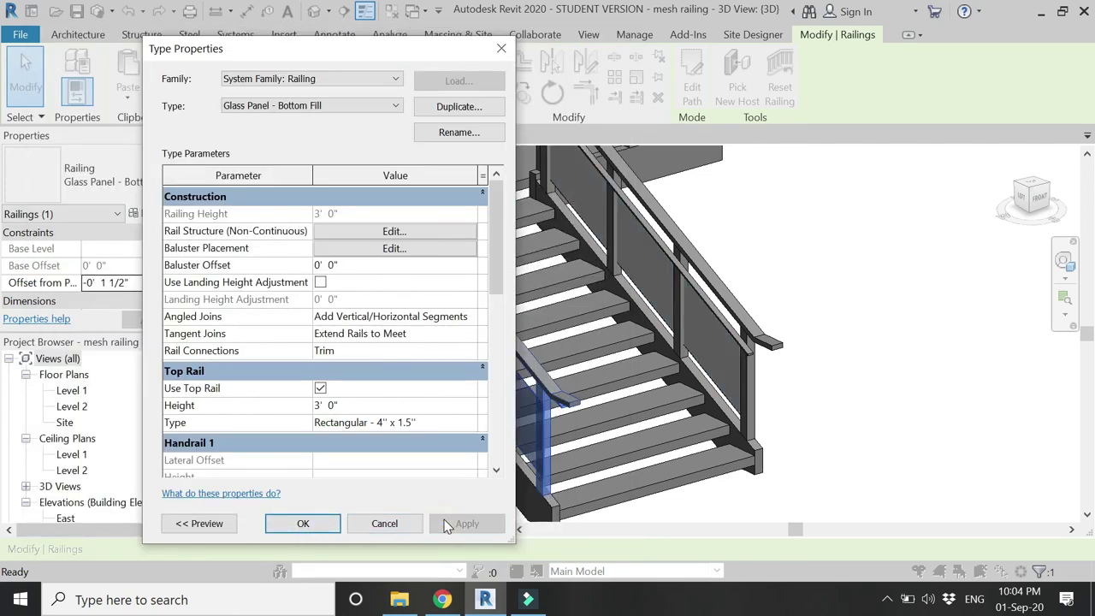
pyautogui.click(303, 523)
pyautogui.click(828, 443)
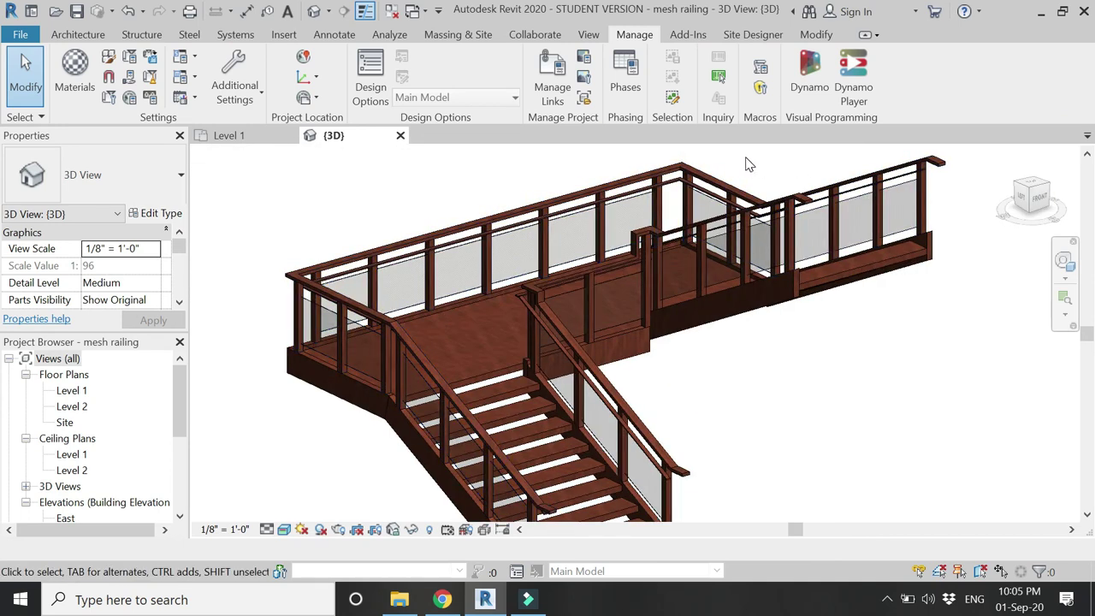
# Examine the mesh railing panels around the stair and landing in the 3D view
pyautogui.scroll(3, 531, 423)
pyautogui.scroll(-3, 541, 285)
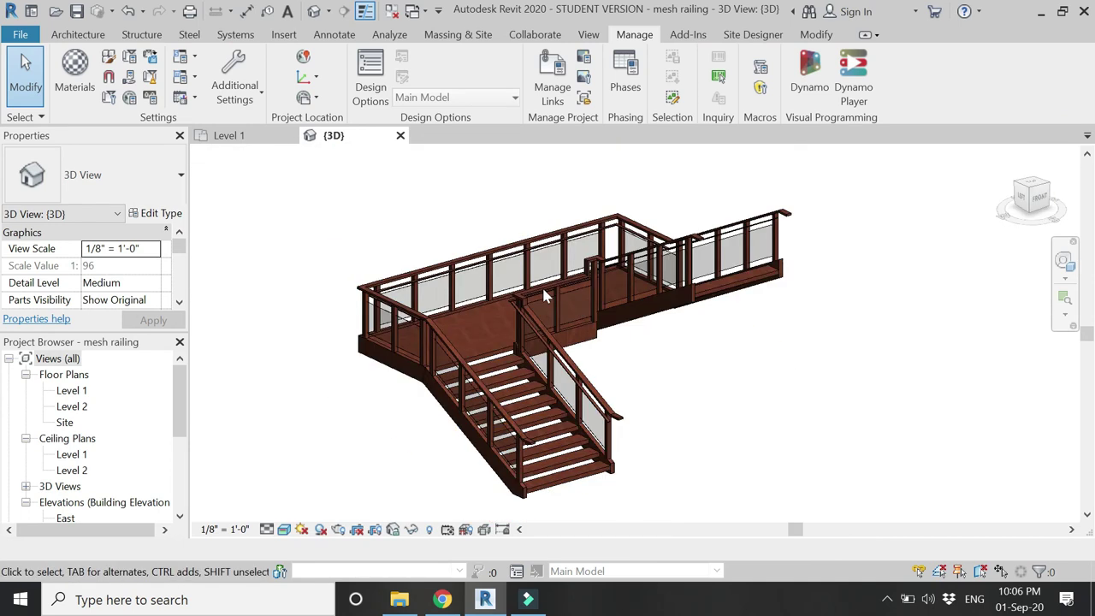
pyautogui.scroll(5, 469, 342)
pyautogui.scroll(-3, 335, 322)
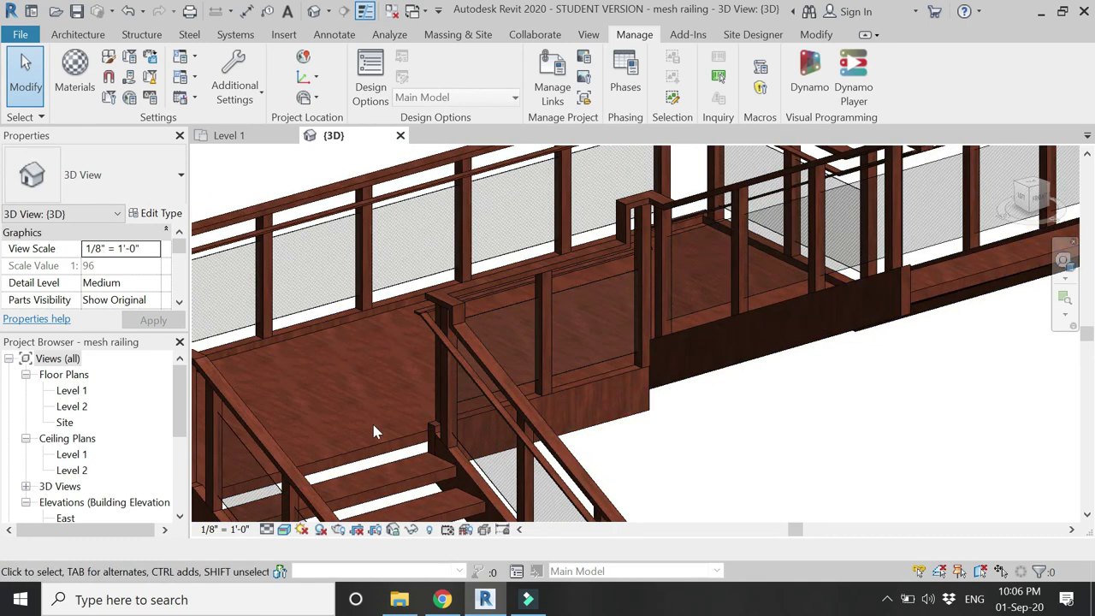
pyautogui.scroll(-3, 749, 380)
pyautogui.scroll(-4, 907, 214)
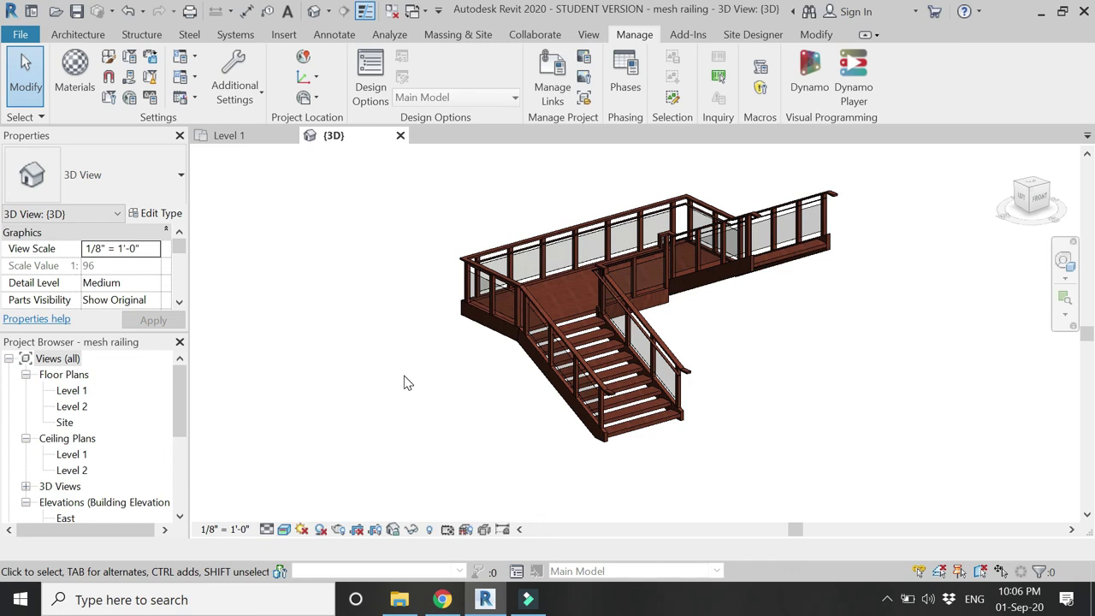
# Open the Level 1 floor plan and examine the stair's first flight and its adjoining railings
pyautogui.click(233, 137)
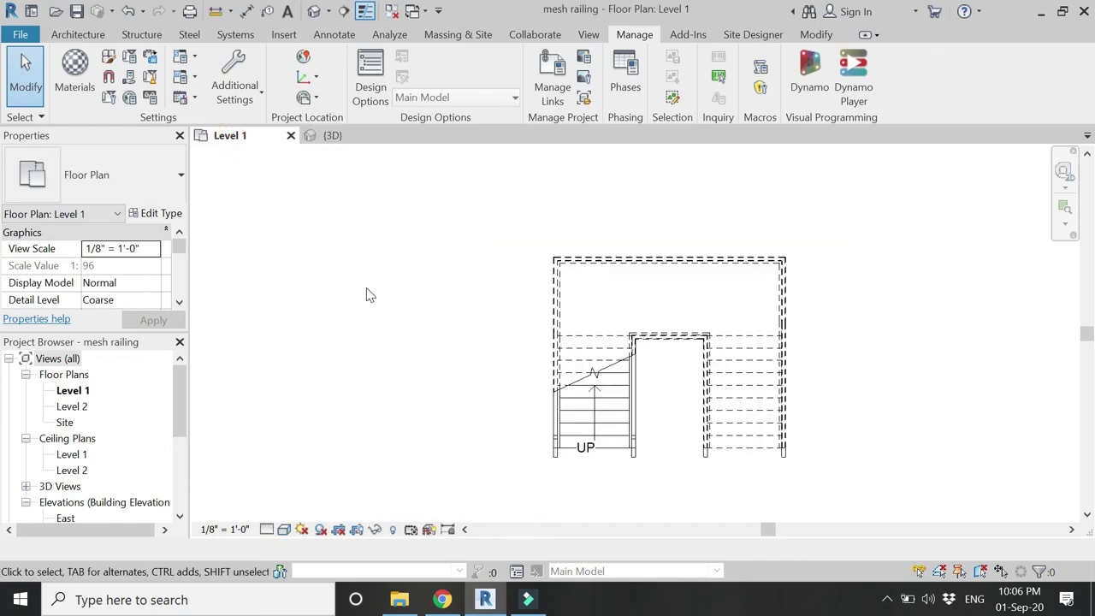
pyautogui.scroll(-1, 366, 287)
pyautogui.scroll(2, 430, 346)
pyautogui.scroll(2, 367, 317)
pyautogui.scroll(-1, 367, 220)
pyautogui.scroll(-2, 366, 231)
pyautogui.scroll(3, 392, 436)
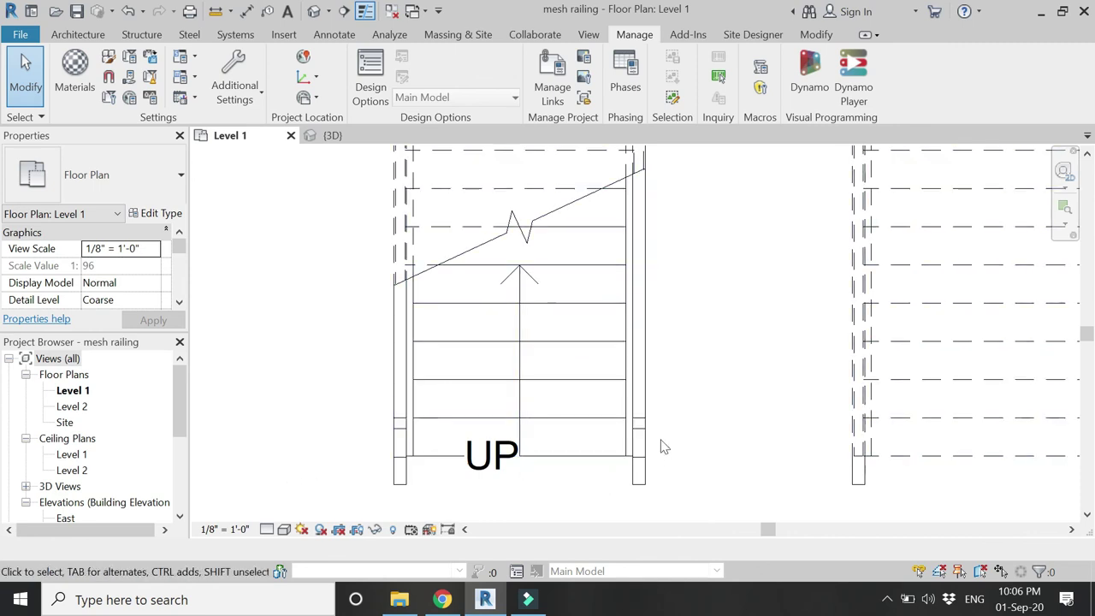
pyautogui.click(648, 398)
pyautogui.click(710, 413)
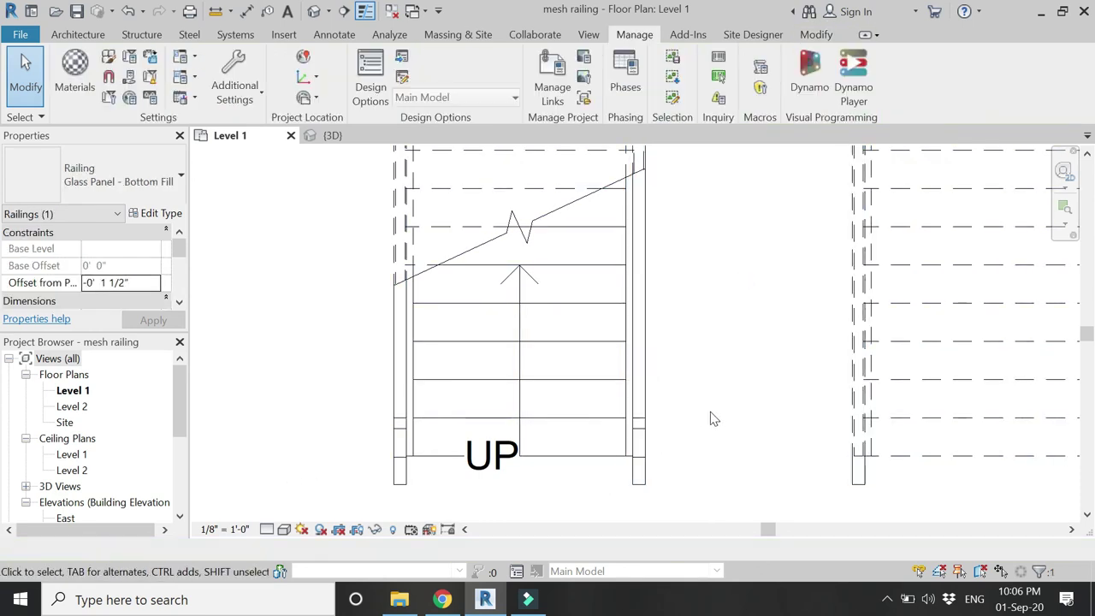
pyautogui.scroll(-2, 710, 412)
pyautogui.scroll(-2, 354, 446)
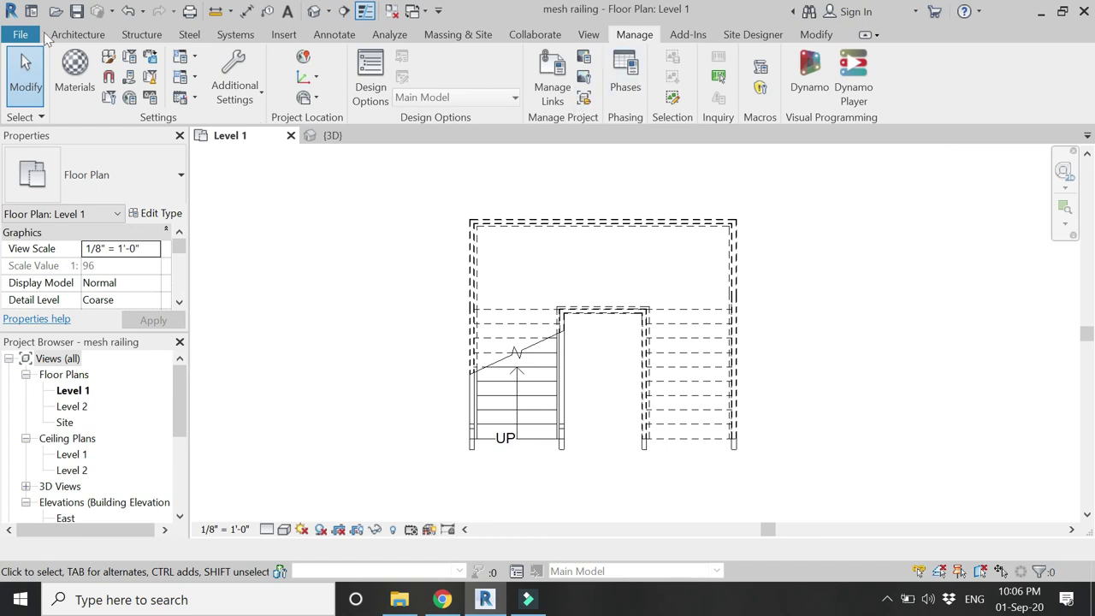
# Place a perspective camera in the Level 1 plan outside the foot of the UP flight, aimed diagonally across the stair toward the landing's far corner
pyautogui.click(592, 34)
pyautogui.click(484, 94)
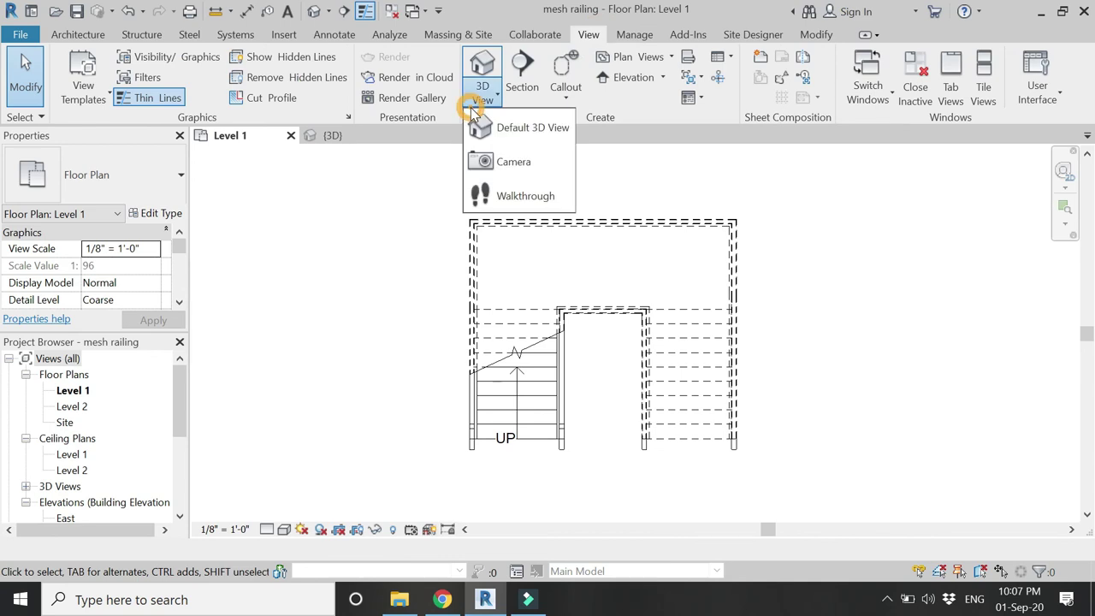
pyautogui.click(494, 155)
pyautogui.scroll(-1, 488, 238)
pyautogui.click(417, 487)
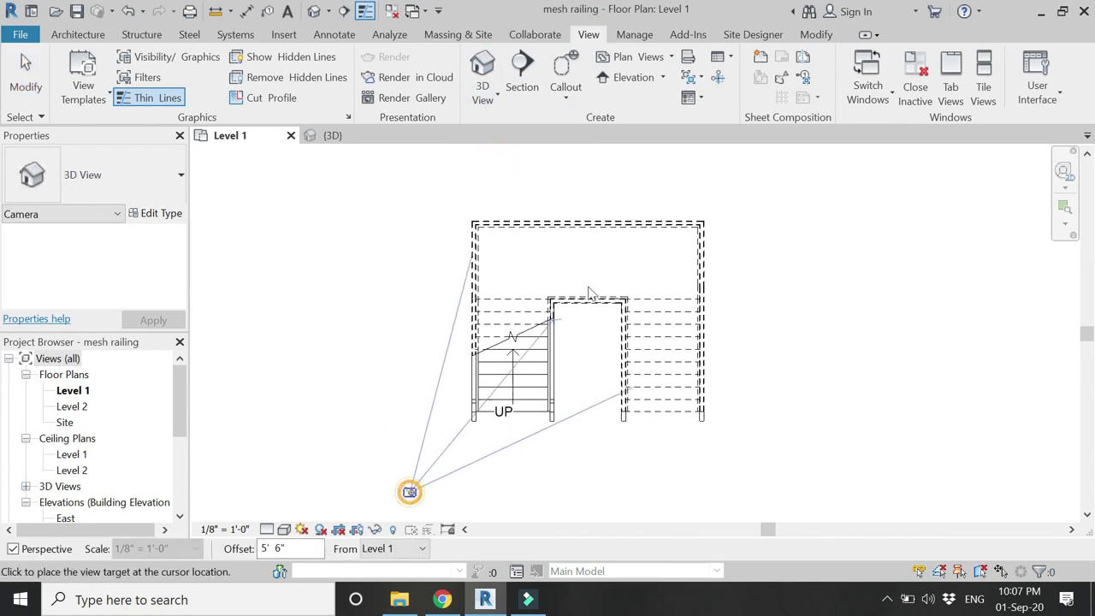
pyautogui.click(660, 213)
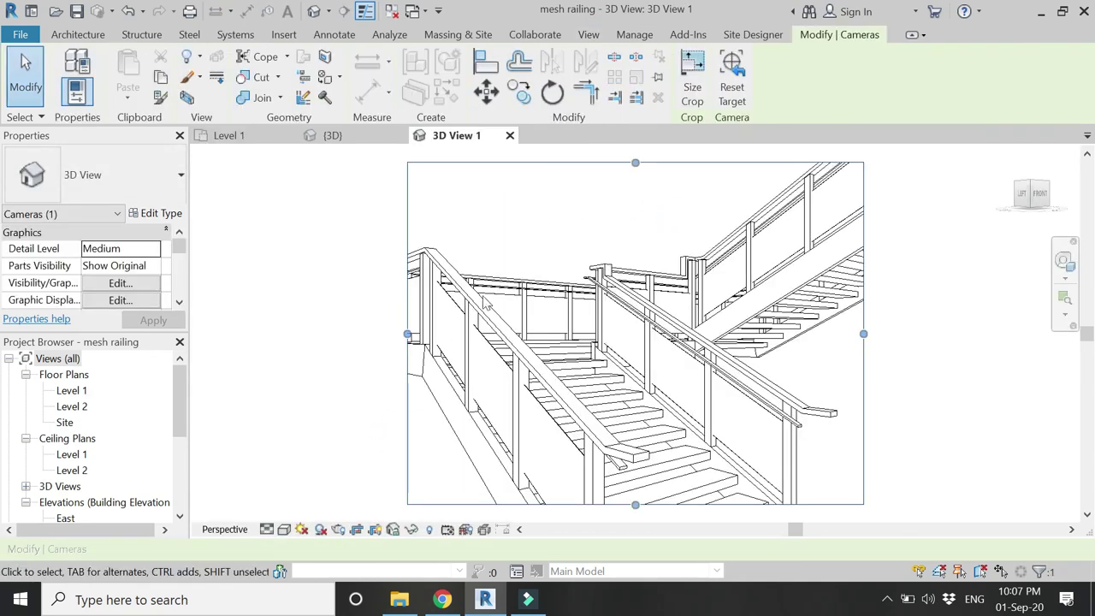
# Enlarge the camera view's crop region outward on all four sides to take in more of the stair and railings
pyautogui.scroll(-2, 485, 303)
pyautogui.moveTo(675, 350); pyautogui.dragTo(735, 345)
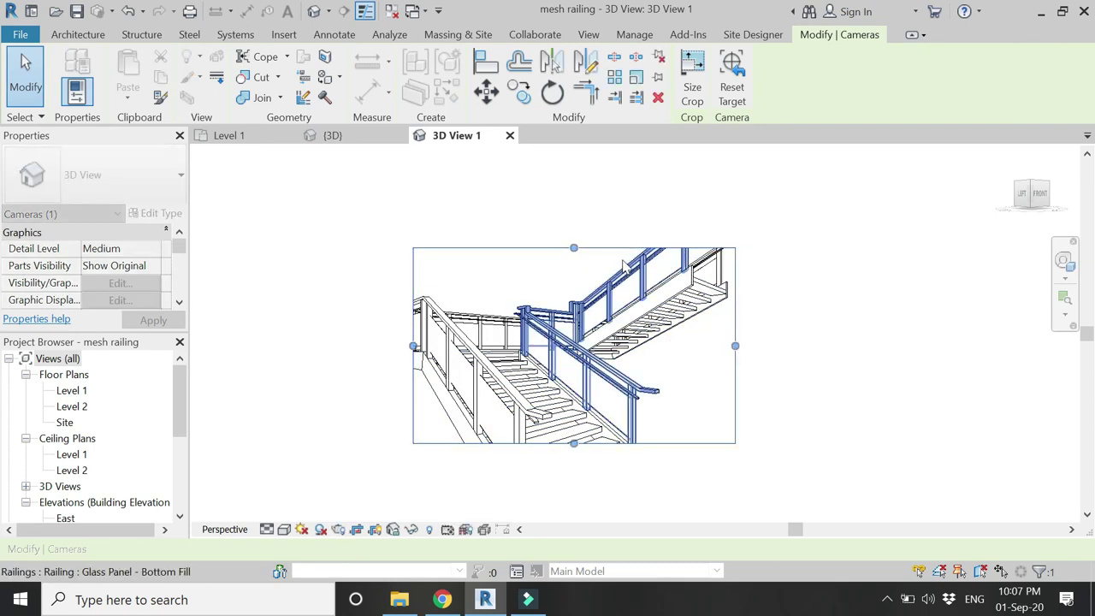
pyautogui.moveTo(573, 248); pyautogui.dragTo(573, 221)
pyautogui.moveTo(413, 334); pyautogui.dragTo(392, 333)
pyautogui.moveTo(563, 444); pyautogui.dragTo(564, 505)
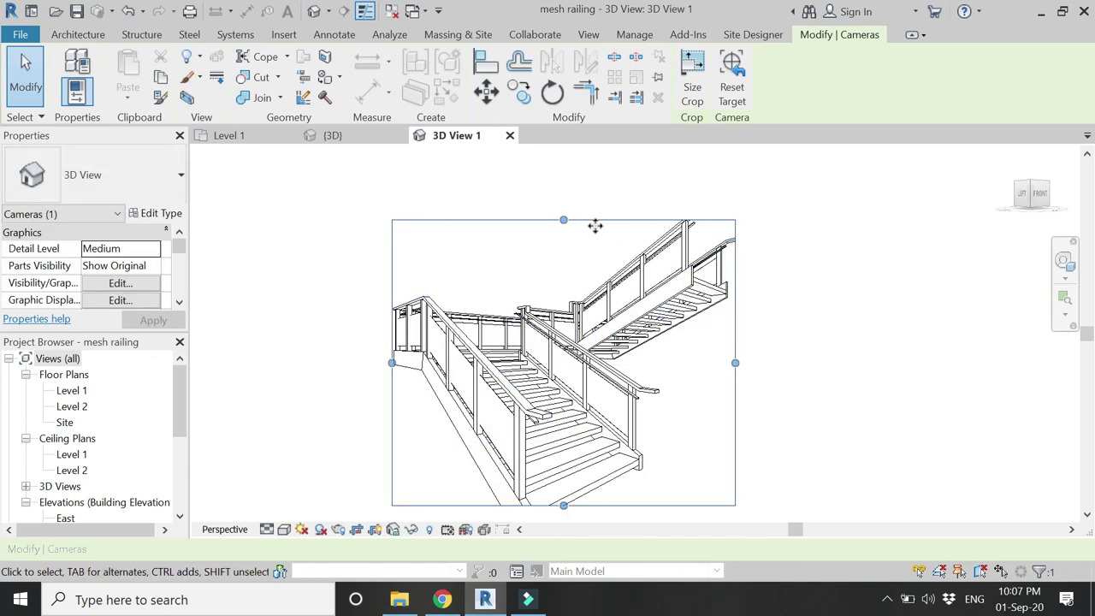